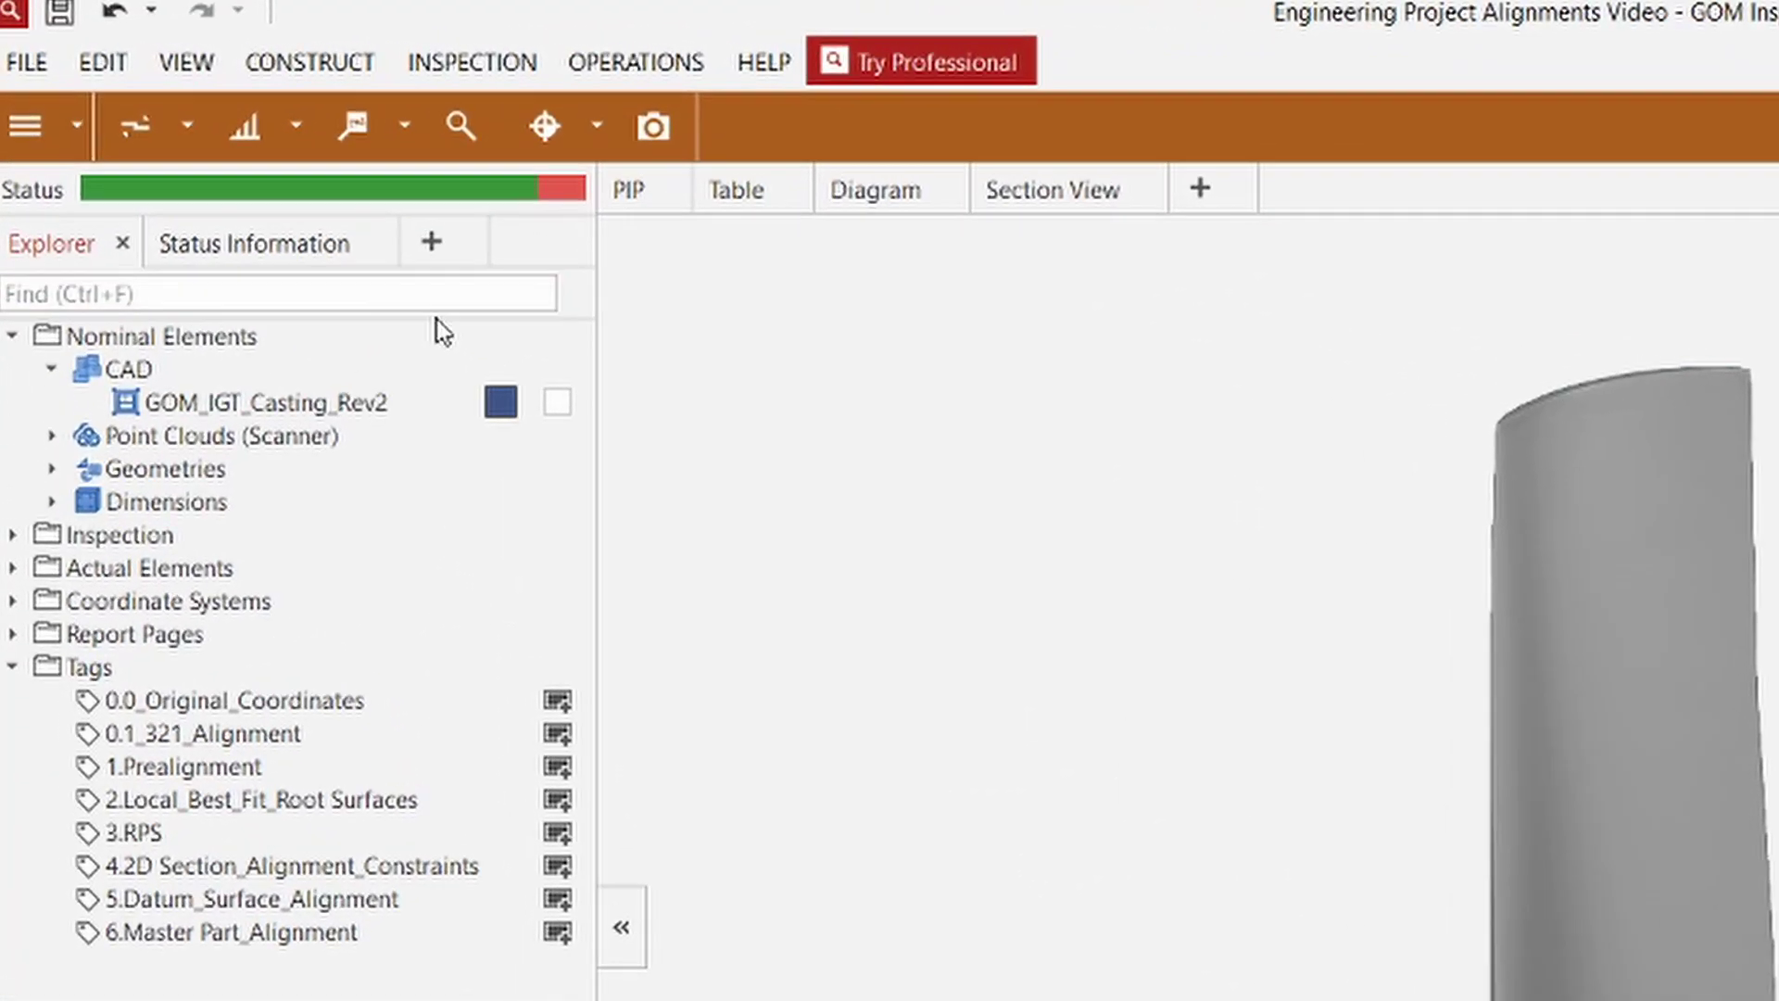
# Step: Choose Pin/Unpin Workspaces from the workspace menu so the workspace switcher stays docked
pyautogui.click(82, 117)
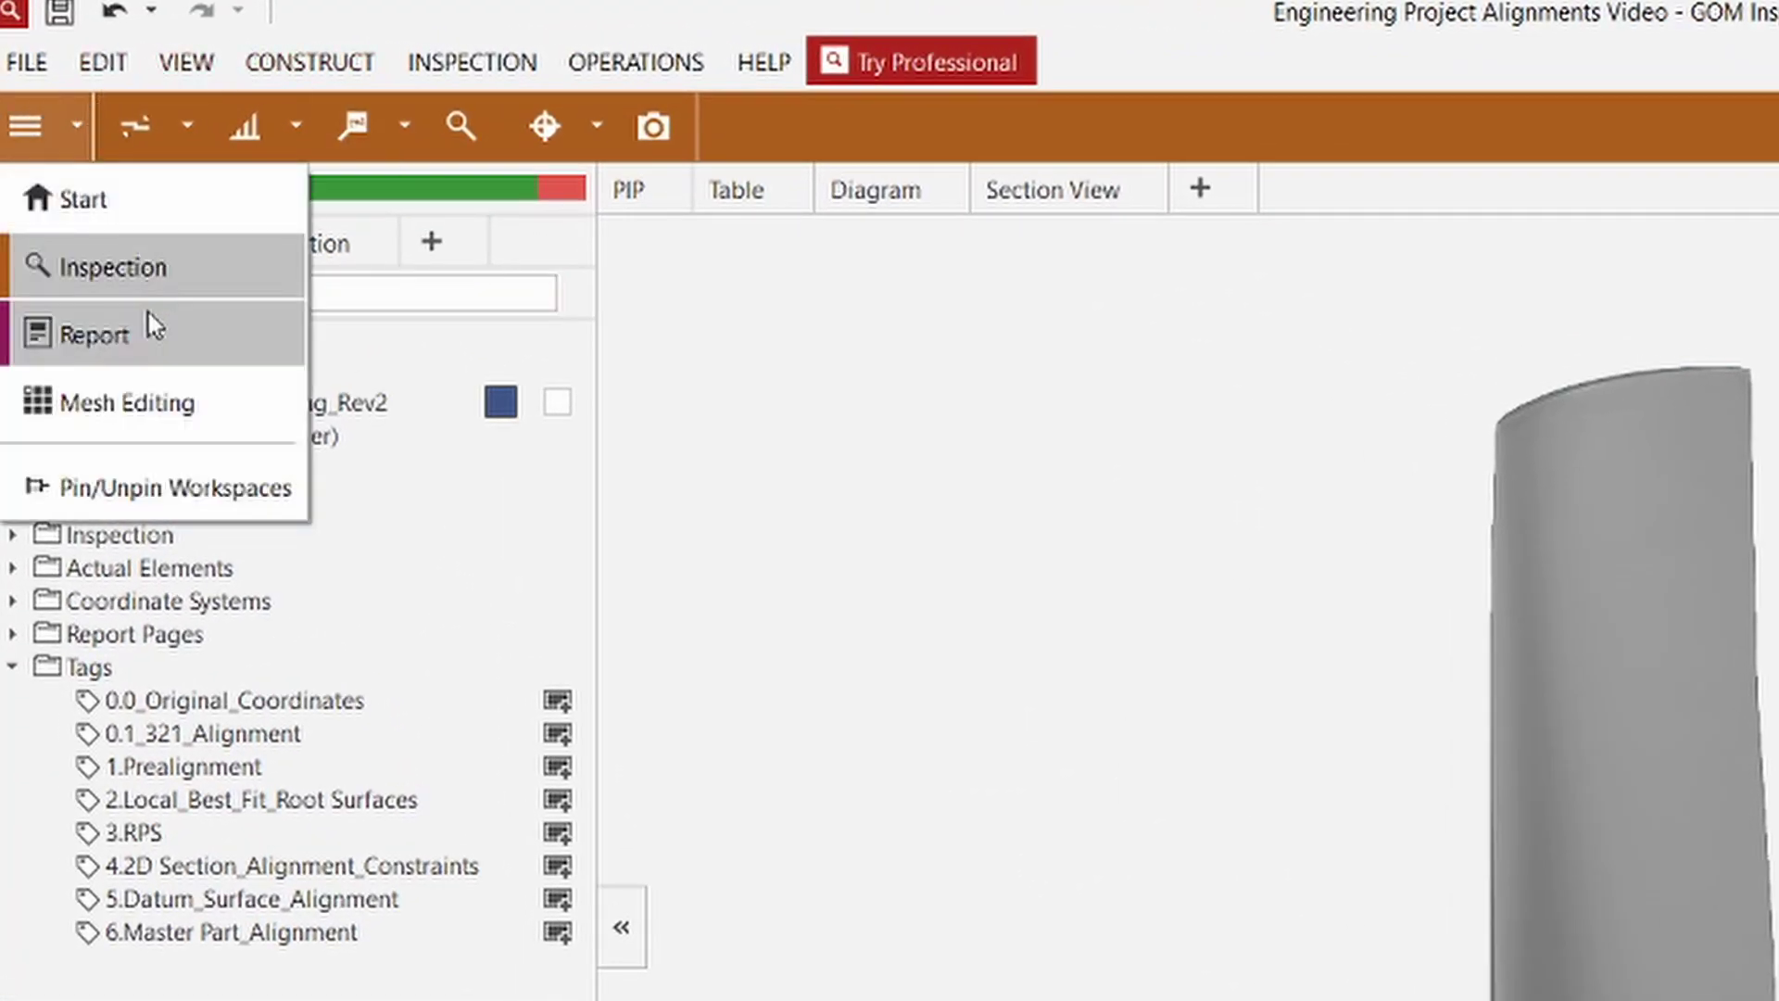
pyautogui.click(156, 489)
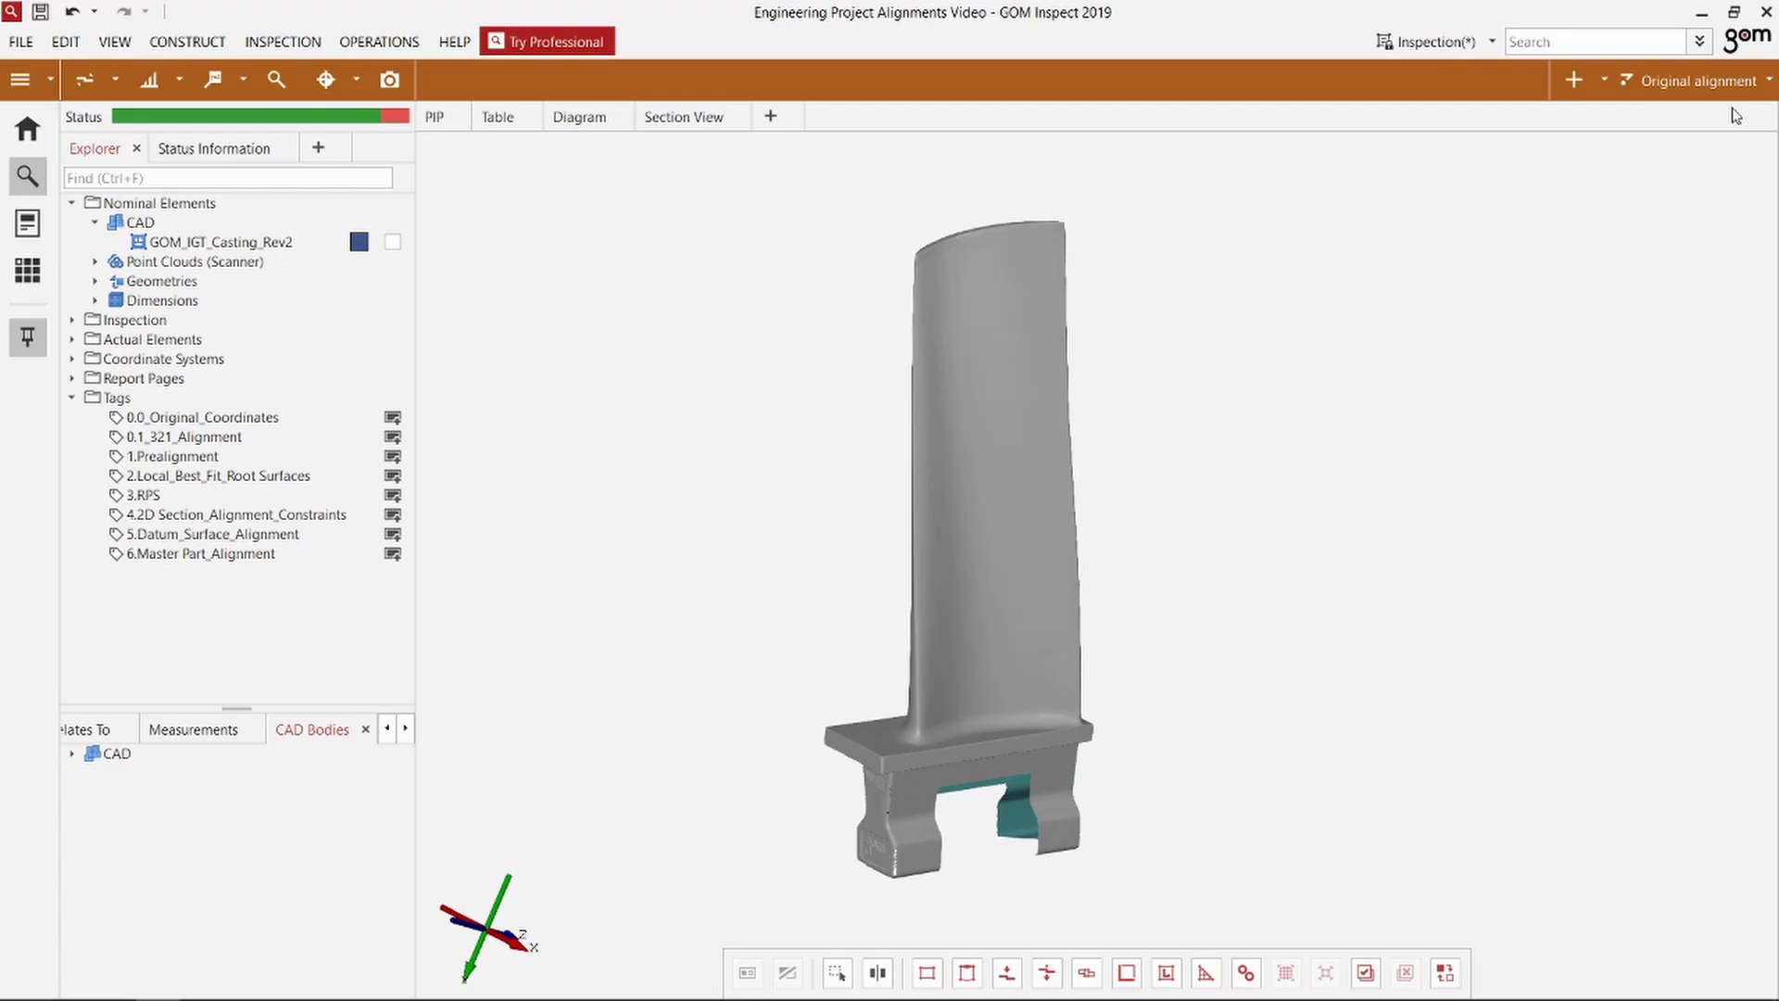
# Step: Start a 3-2-1 alignment and pick plane points Z1, Z2, Z3 on the blade root face
pyautogui.click(1578, 80)
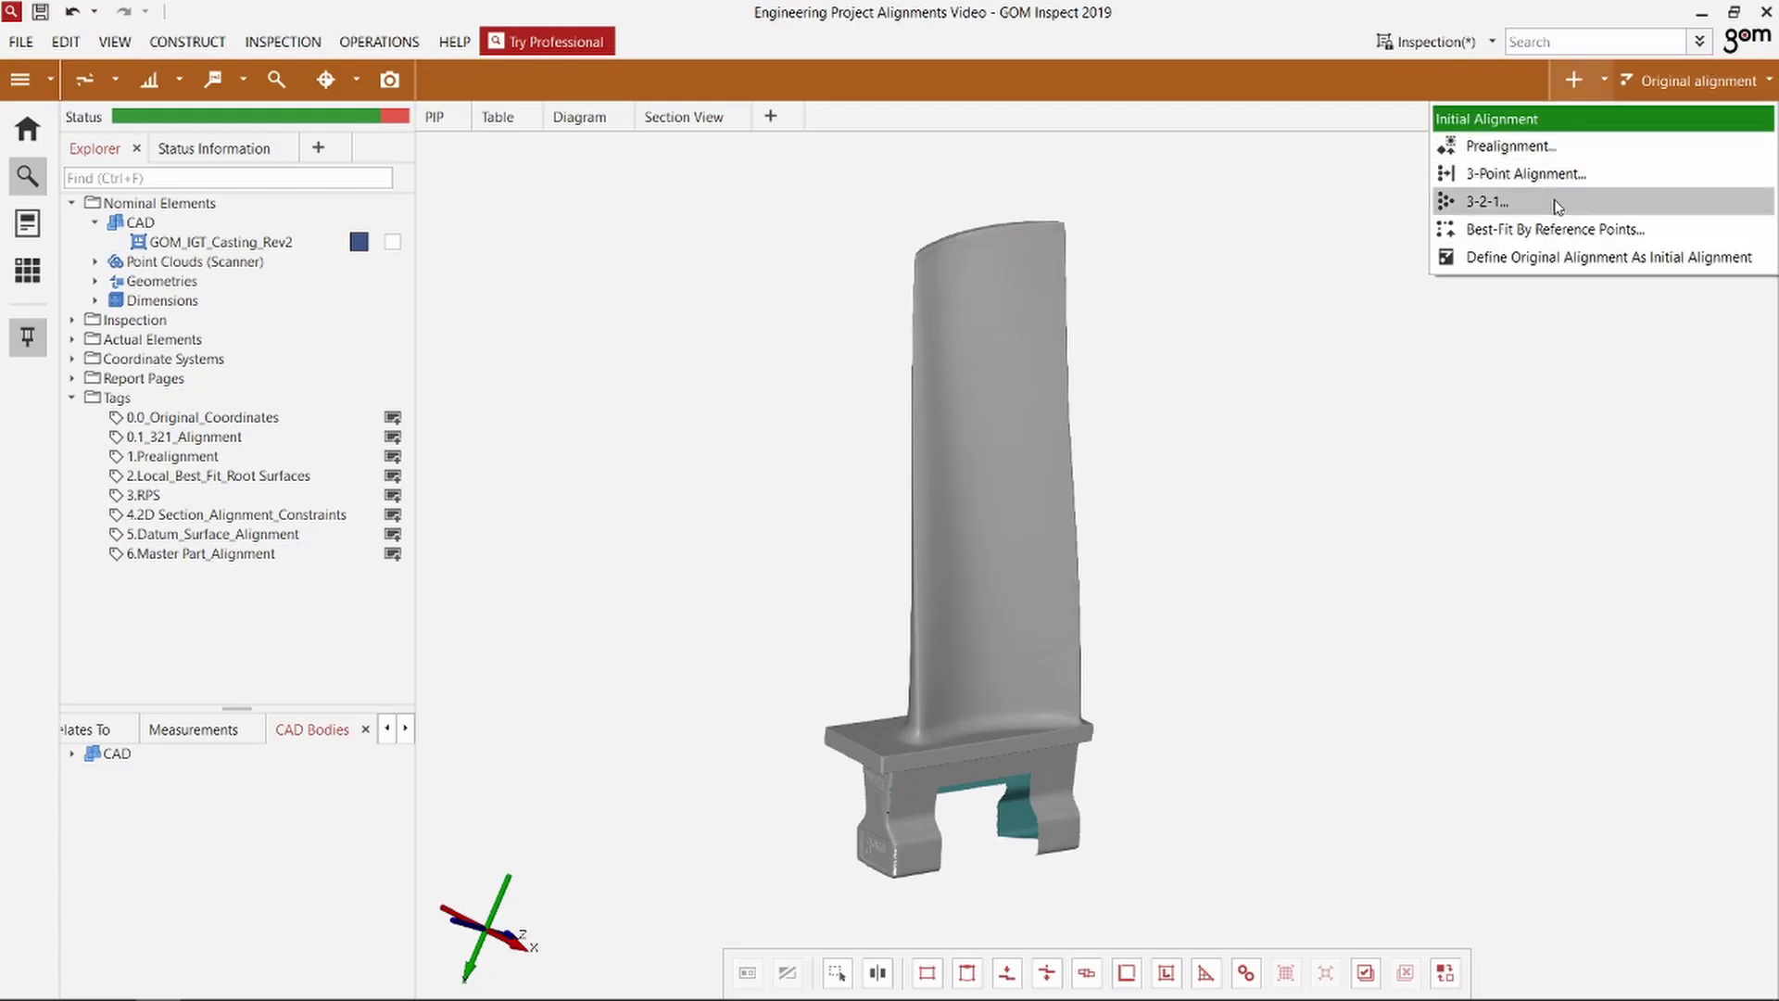
pyautogui.click(1555, 206)
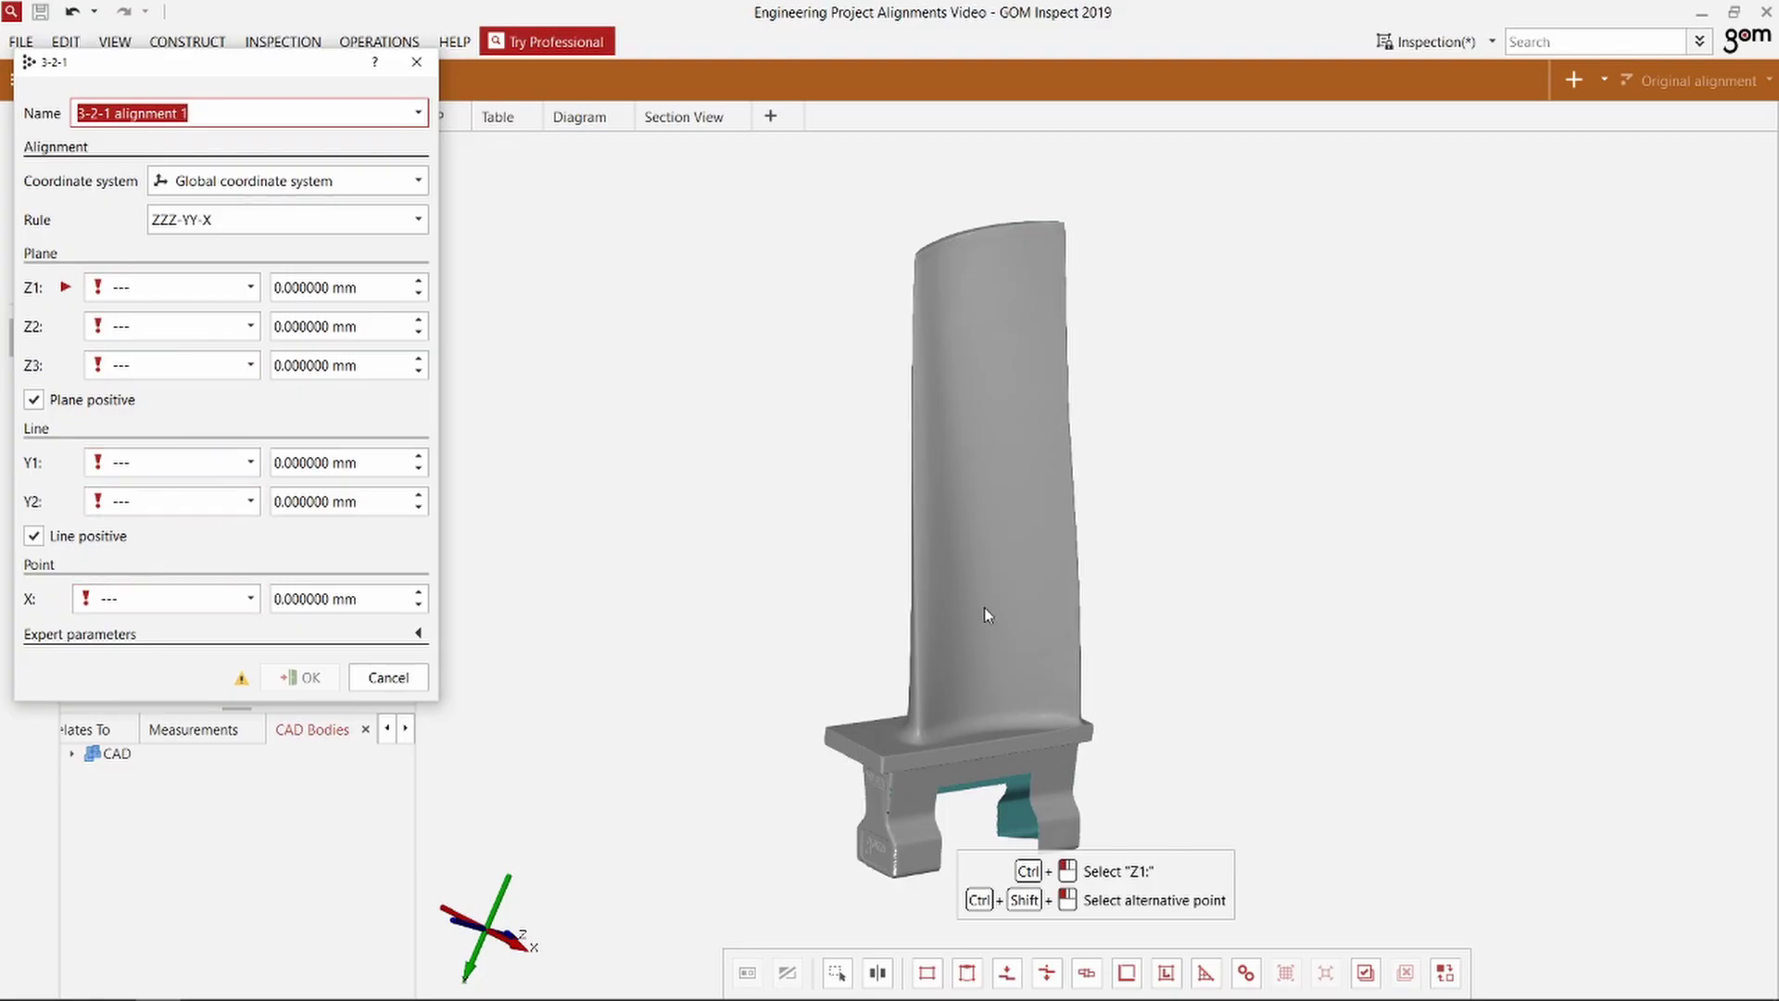
pyautogui.moveTo(985, 616); pyautogui.dragTo(1020, 542, button='right')
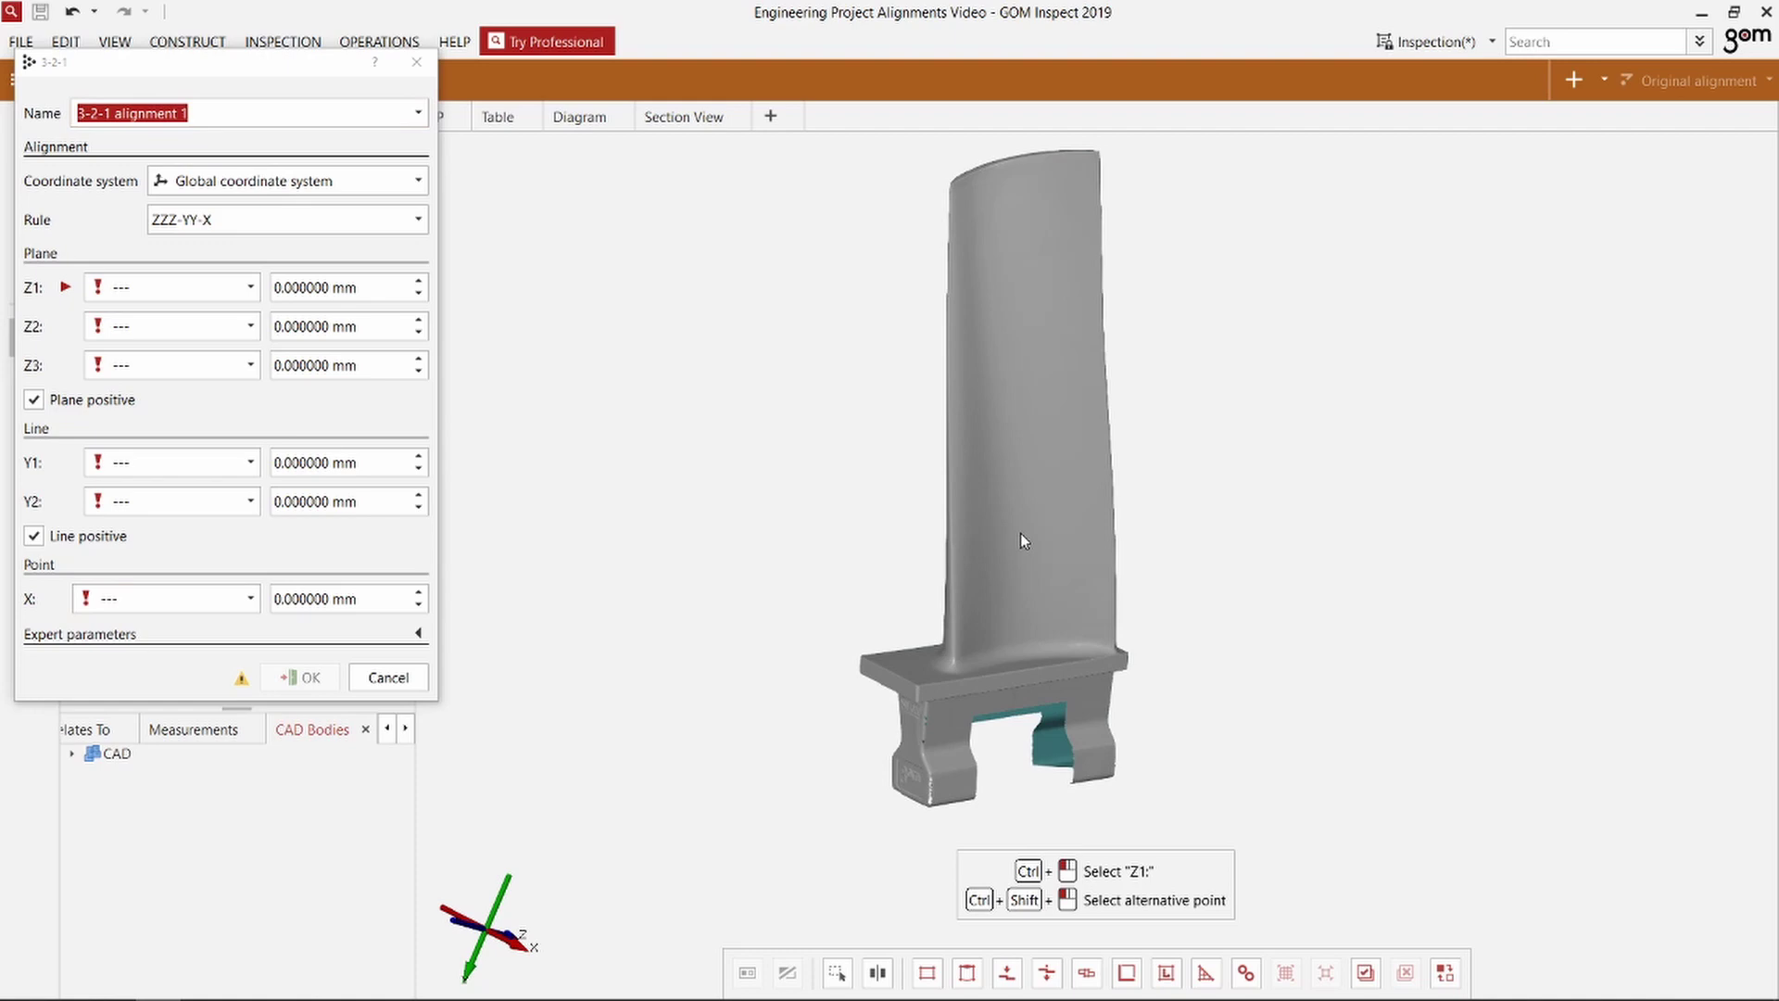
pyautogui.moveTo(1004, 603); pyautogui.dragTo(1030, 444)
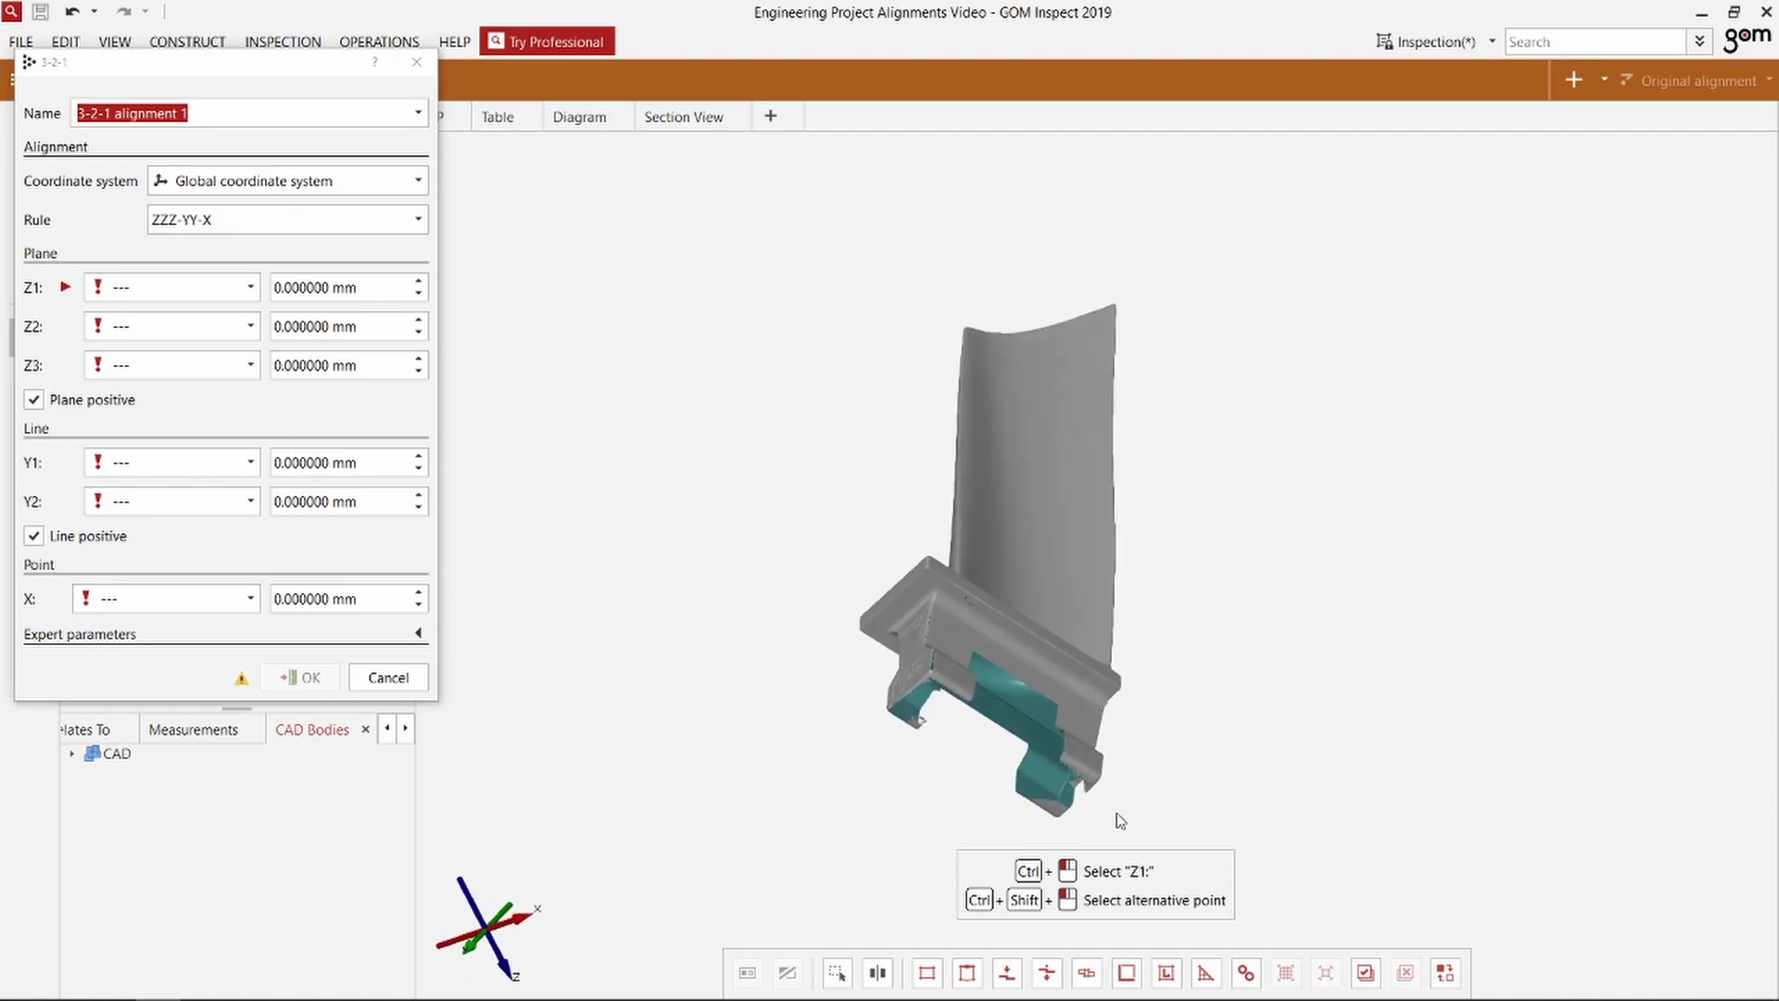
pyautogui.scroll(5, 1075, 722)
pyautogui.keyDown('ctrl'); pyautogui.click(1030, 603); pyautogui.keyUp('ctrl')
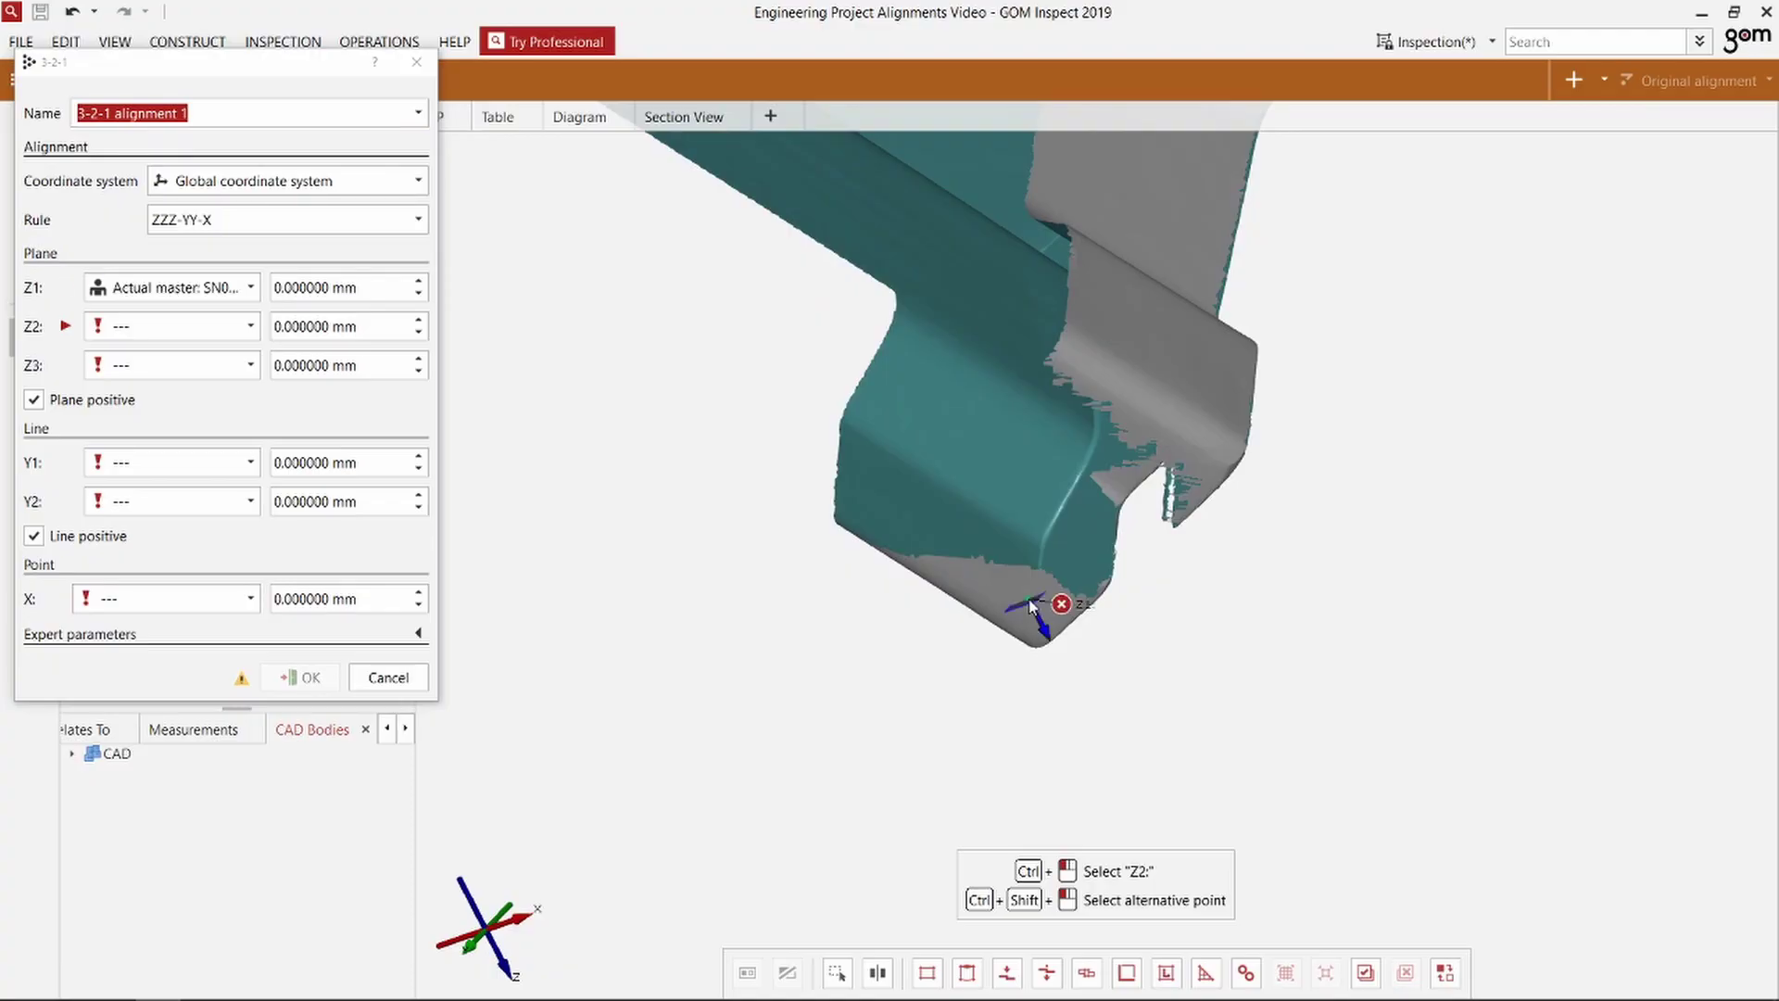
pyautogui.keyDown('ctrl'); pyautogui.click(1134, 432); pyautogui.keyUp('ctrl')
pyautogui.scroll(-3, 1095, 507)
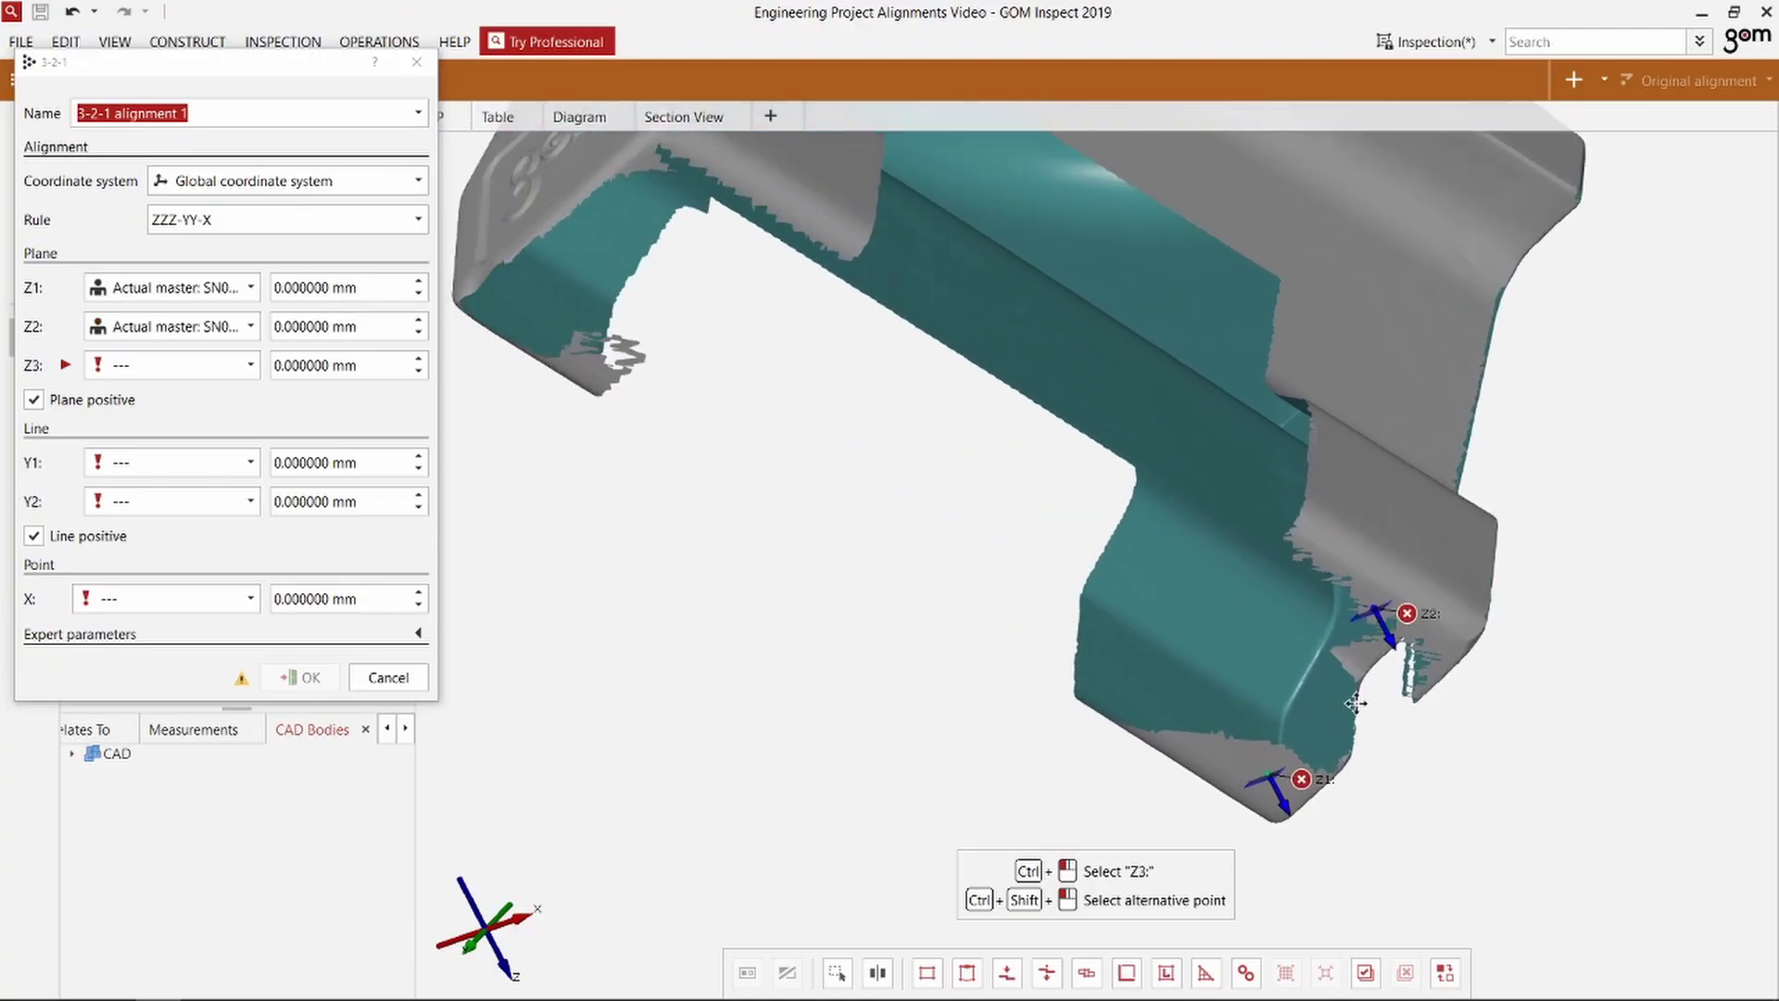
pyautogui.keyDown('ctrl'); pyautogui.click(623, 382); pyautogui.keyUp('ctrl')
# Step: Pick line points Y1, Y2 on the platform edge and the X point on the side face
pyautogui.scroll(5, 825, 714)
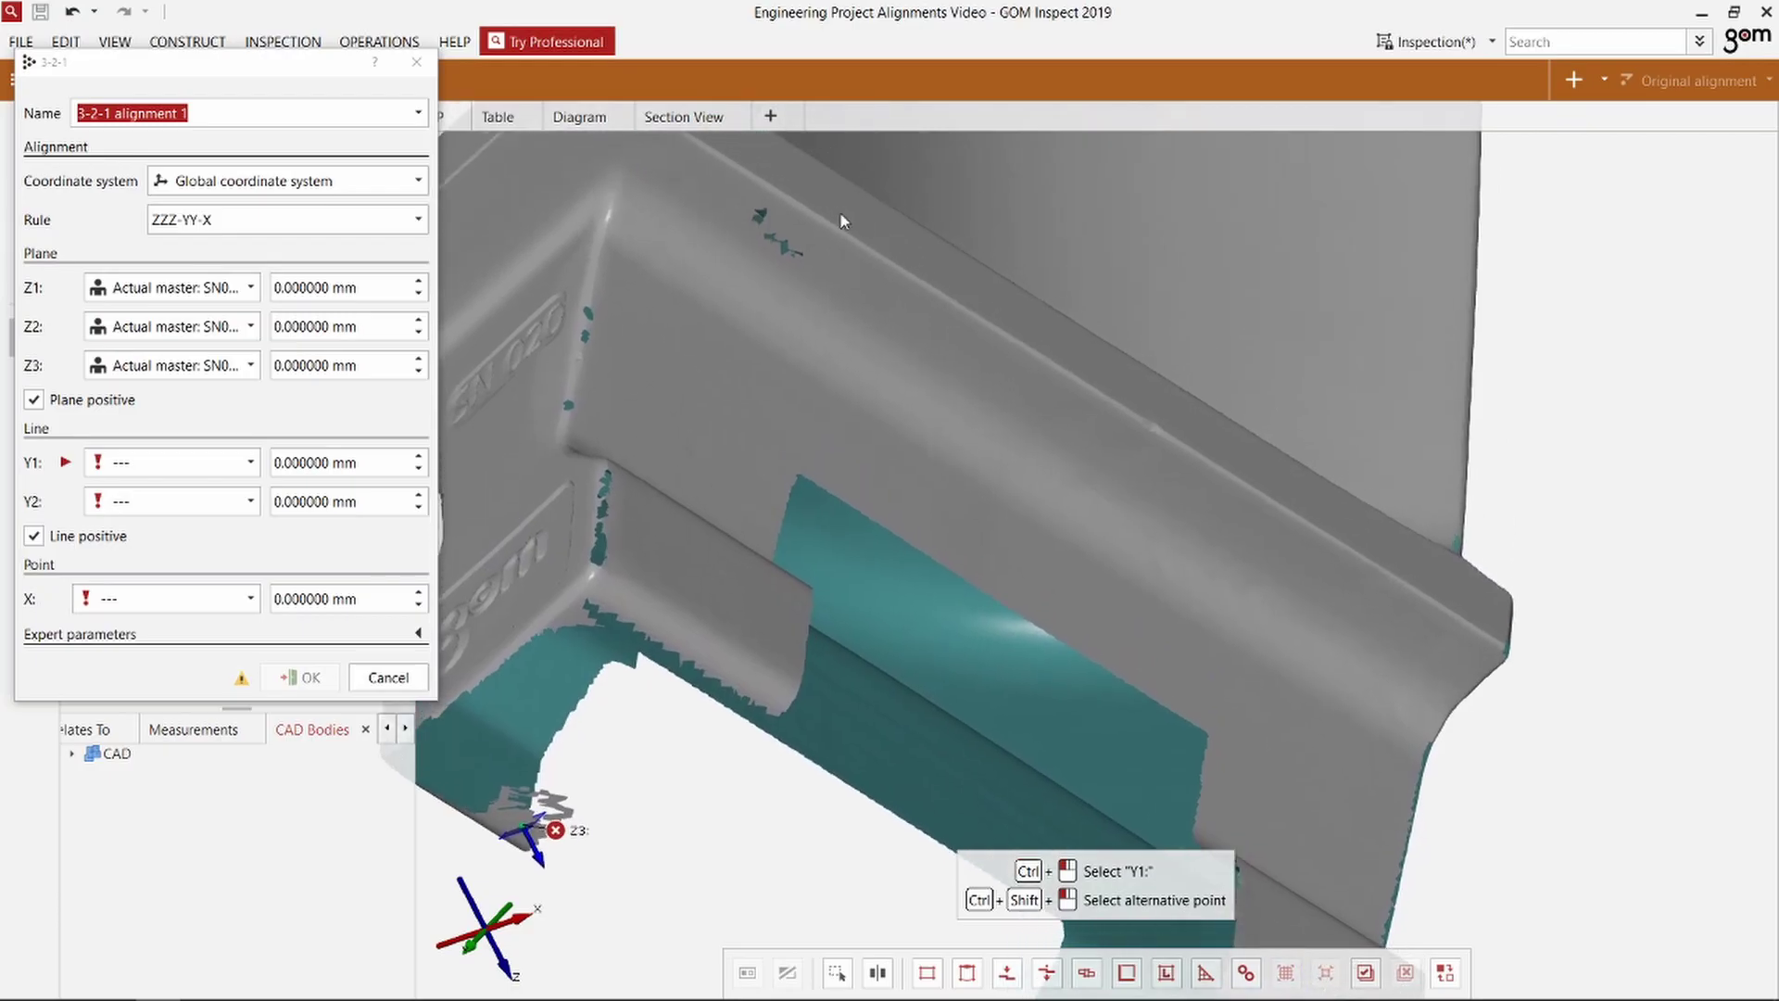
pyautogui.keyDown('ctrl'); pyautogui.click(839, 211); pyautogui.keyUp('ctrl')
pyautogui.keyDown('ctrl'); pyautogui.click(1387, 545); pyautogui.keyUp('ctrl')
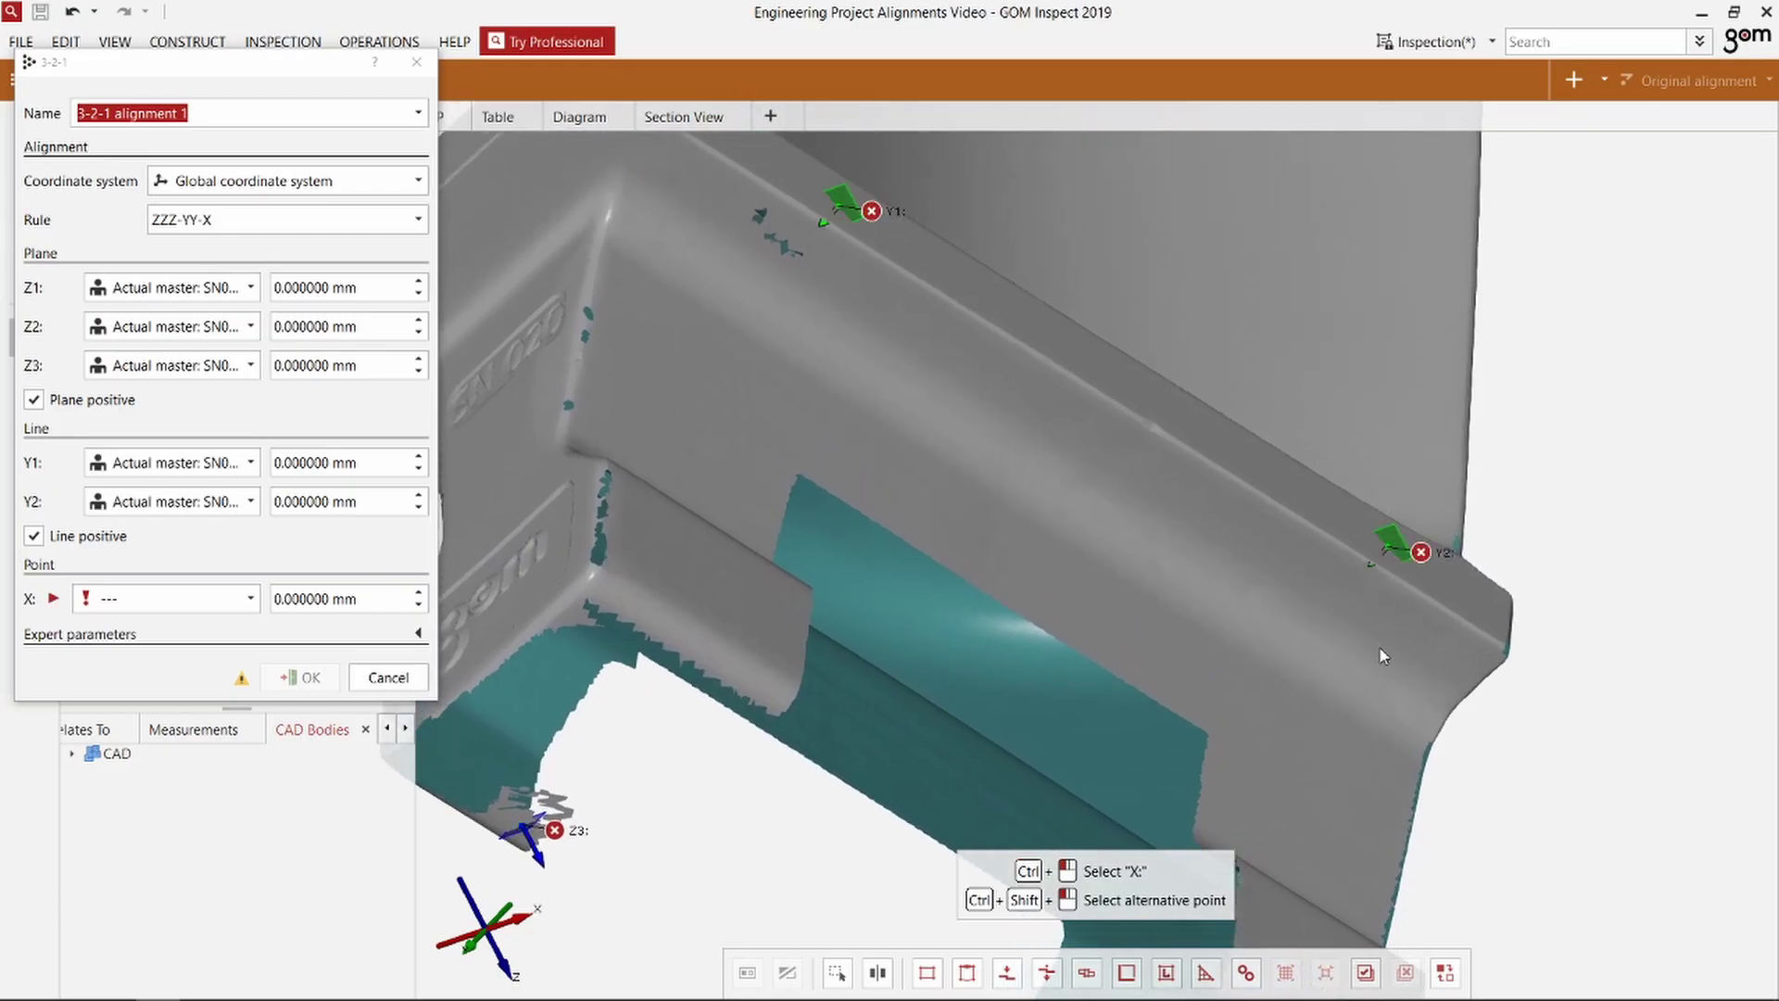
pyautogui.moveTo(1379, 647)
pyautogui.mouseDown()
pyautogui.moveTo(1260, 565)
pyautogui.moveTo(1288, 631)
pyautogui.mouseUp()
pyautogui.keyDown('ctrl'); pyautogui.click(1430, 854); pyautogui.keyUp('ctrl')
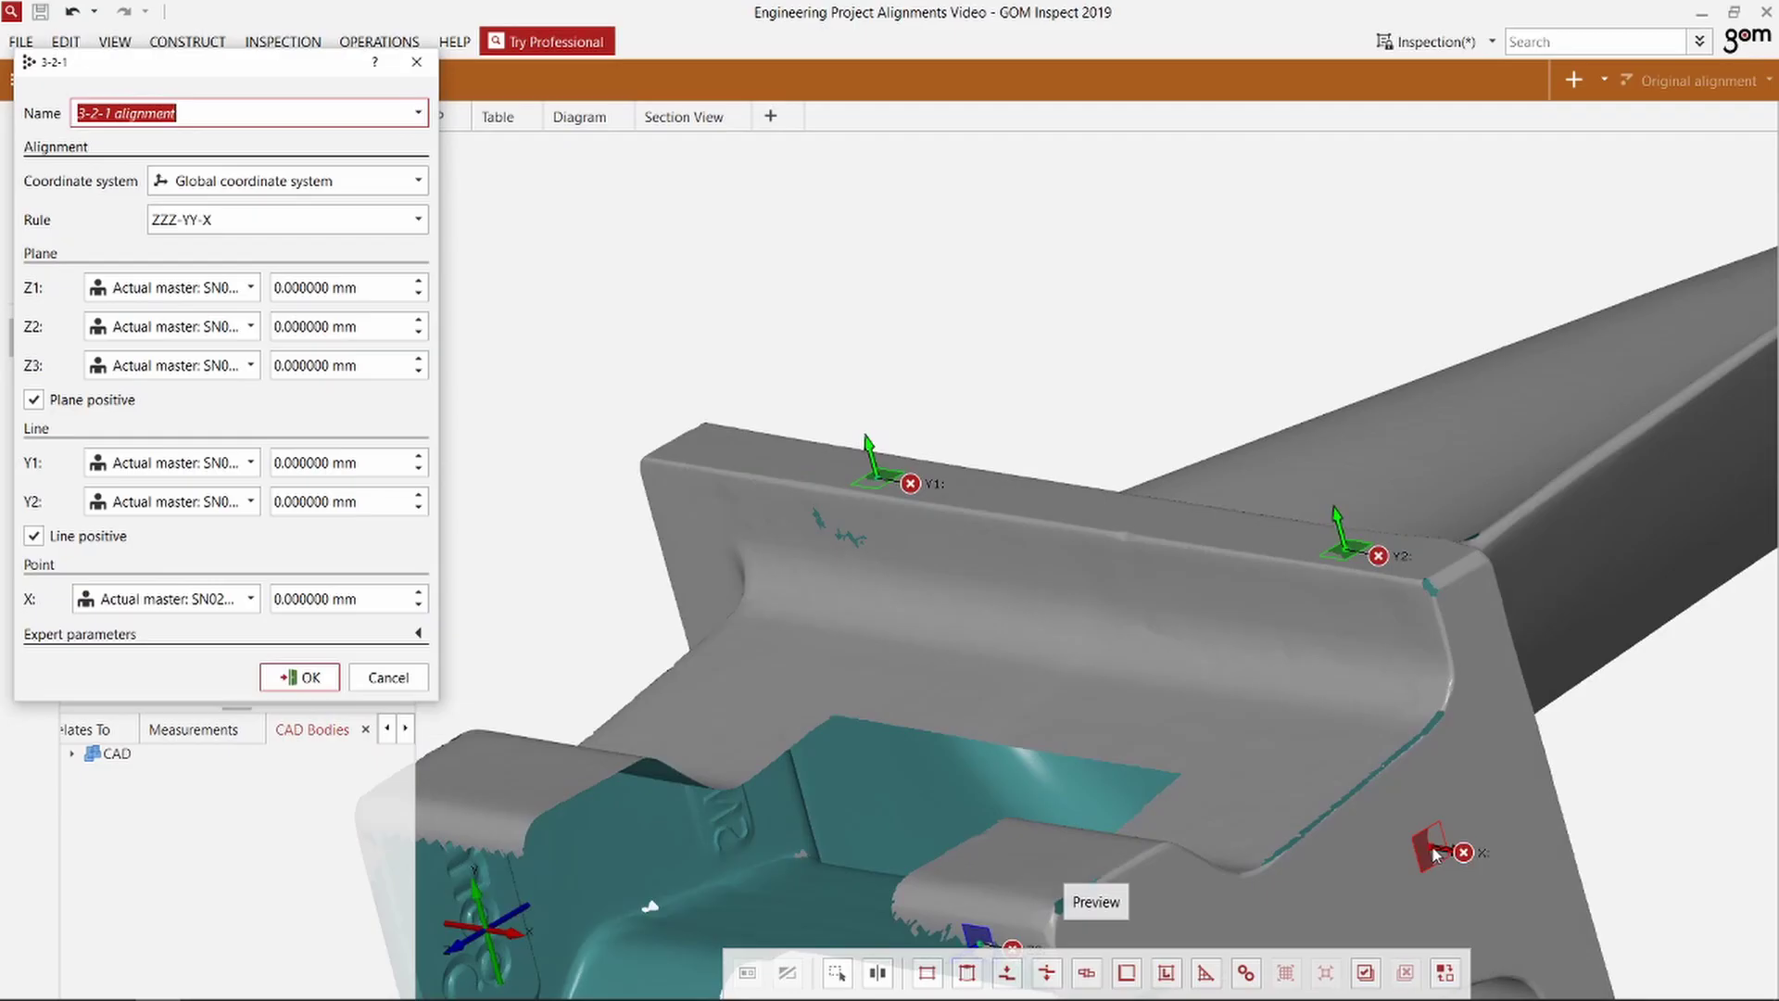
pyautogui.moveTo(1430, 854)
pyautogui.mouseDown()
pyautogui.moveTo(1334, 667)
pyautogui.moveTo(1274, 680)
pyautogui.mouseUp()
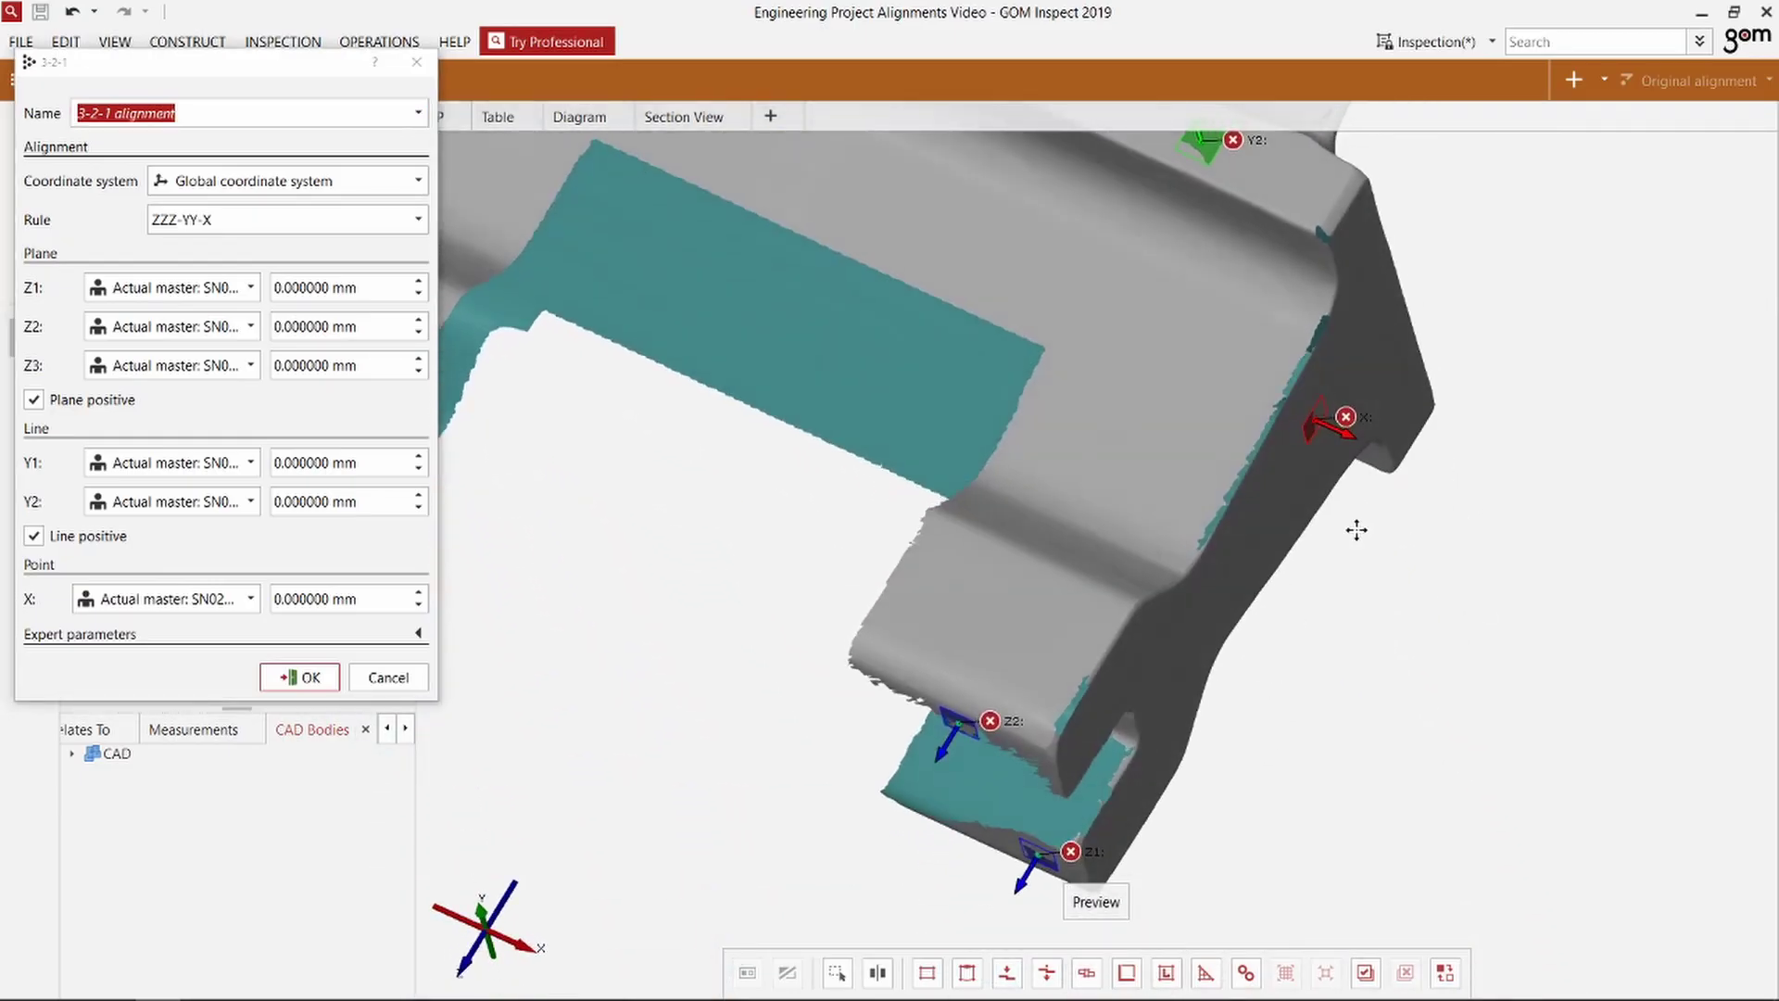
pyautogui.scroll(5, 1202, 439)
pyautogui.moveTo(1194, 483); pyautogui.dragTo(1112, 516)
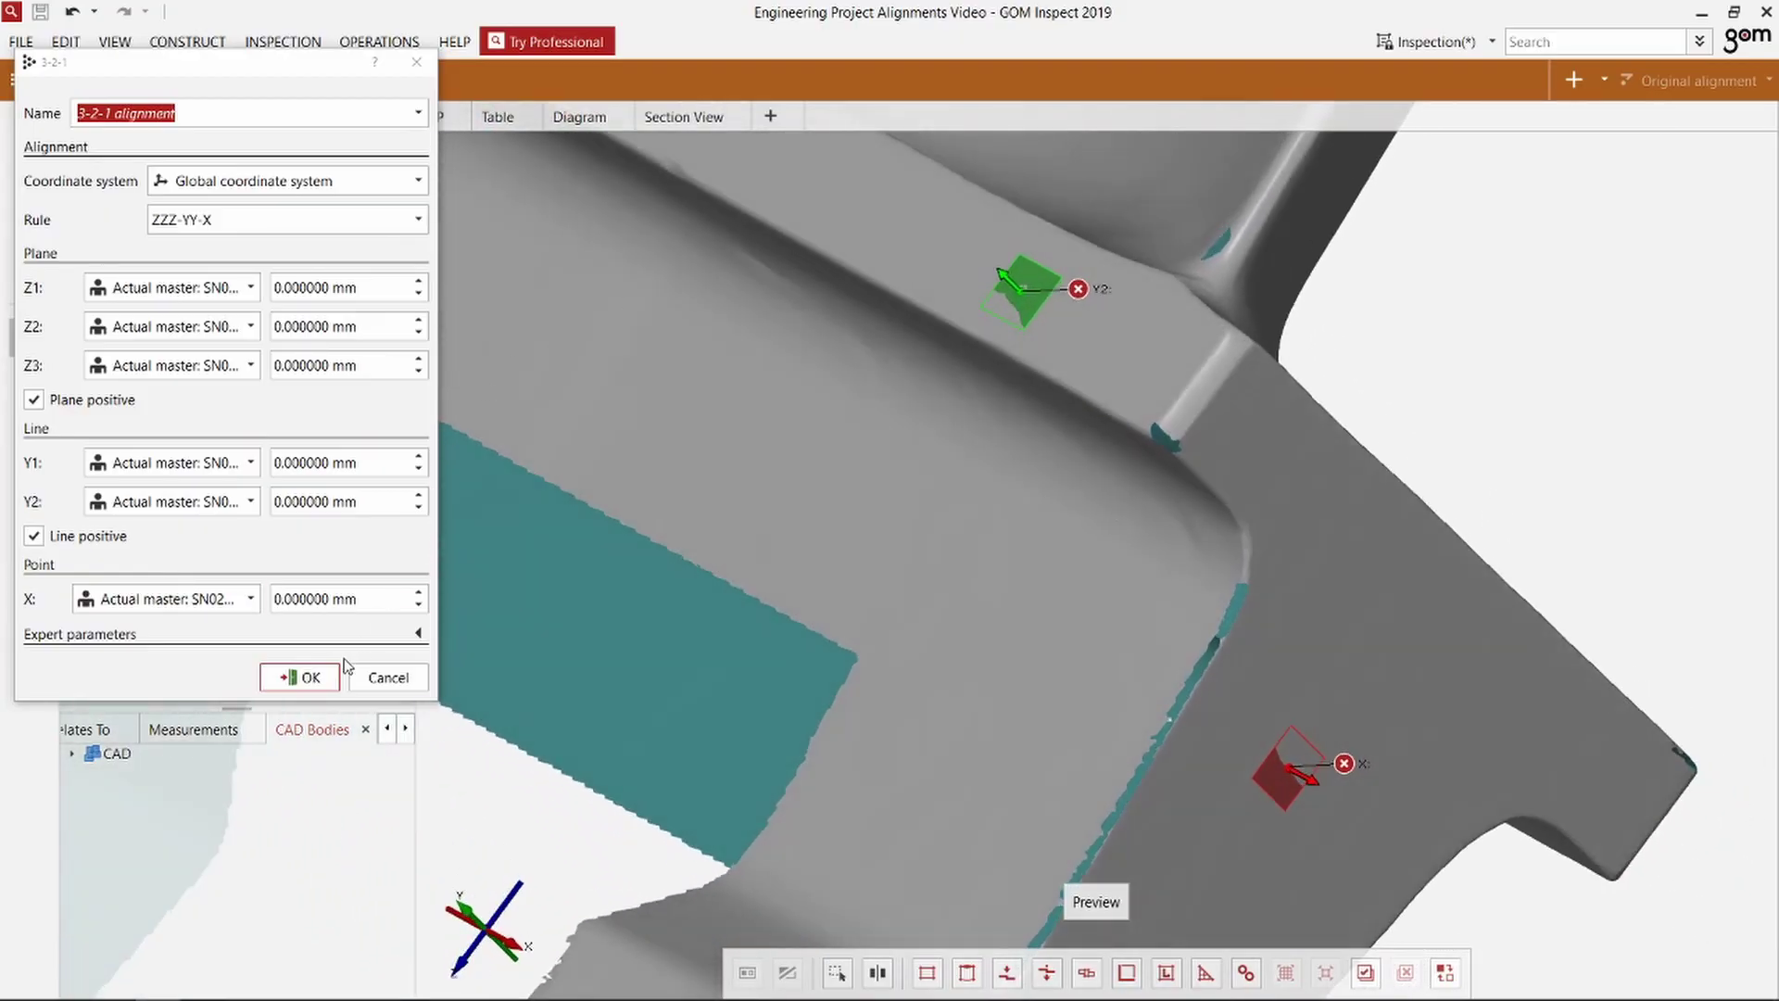
# Step: Apply the 3-2-1 alignment and check the blade from front and side views
pyautogui.click(309, 677)
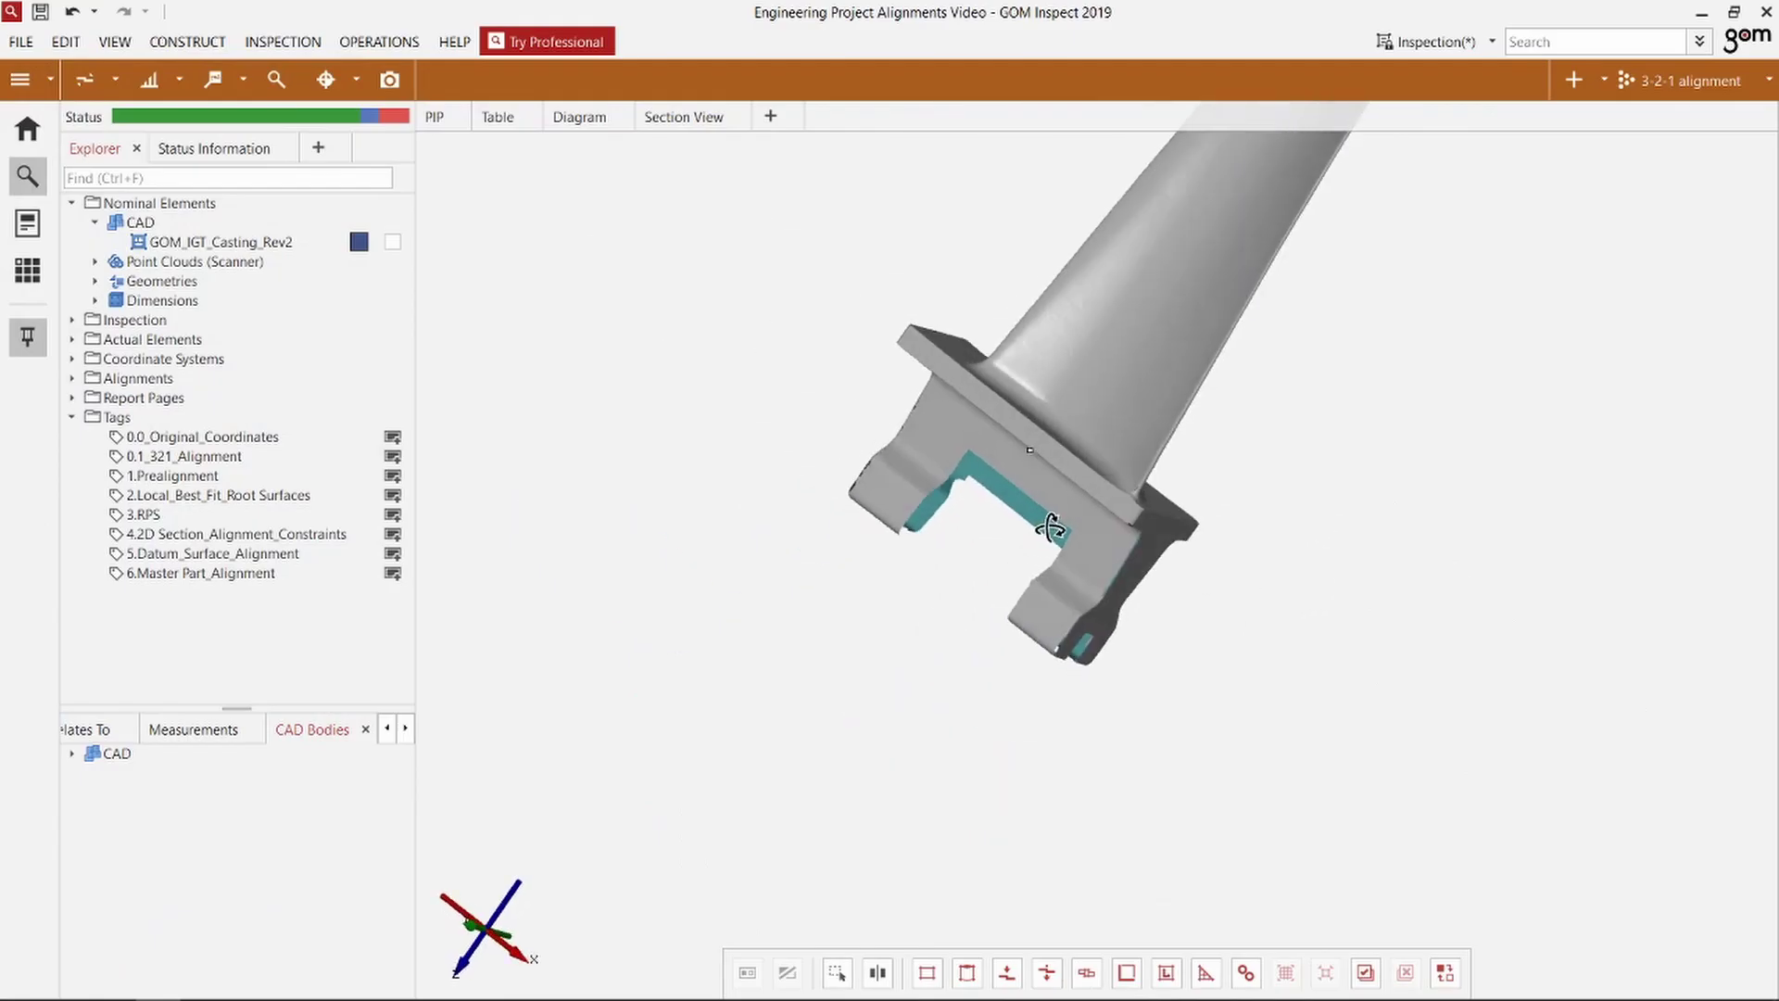
pyautogui.click(475, 923)
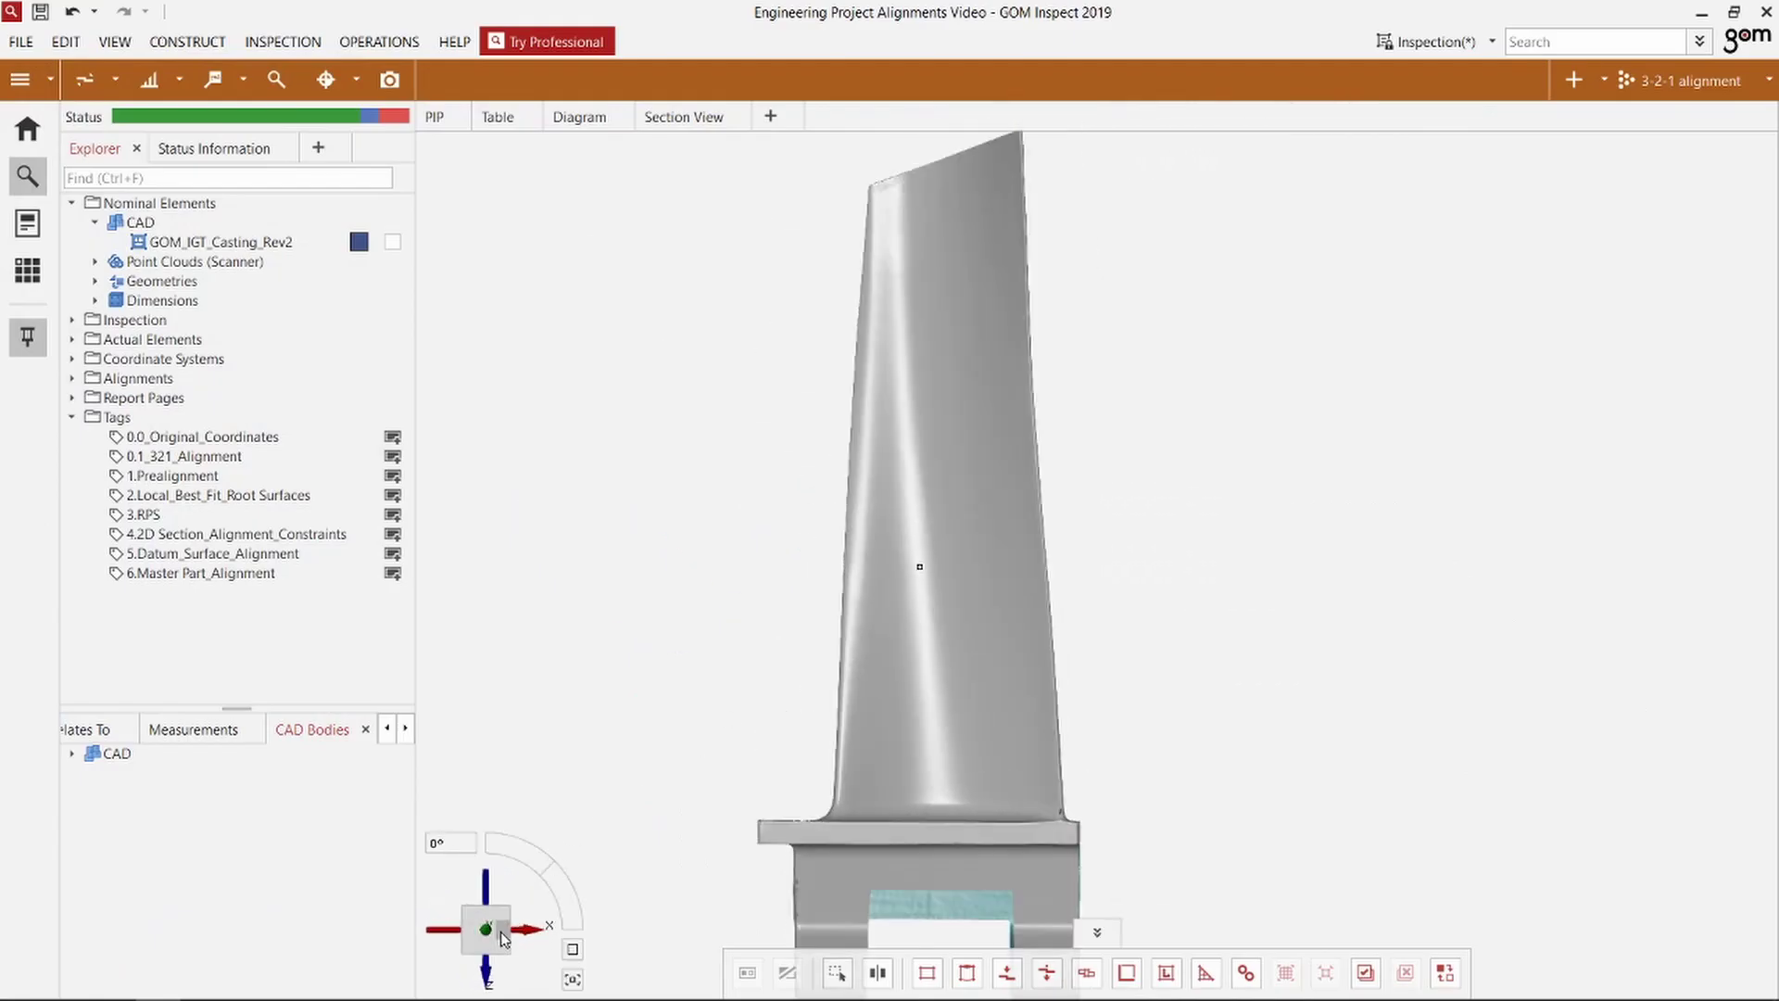
pyautogui.click(524, 930)
pyautogui.click(525, 930)
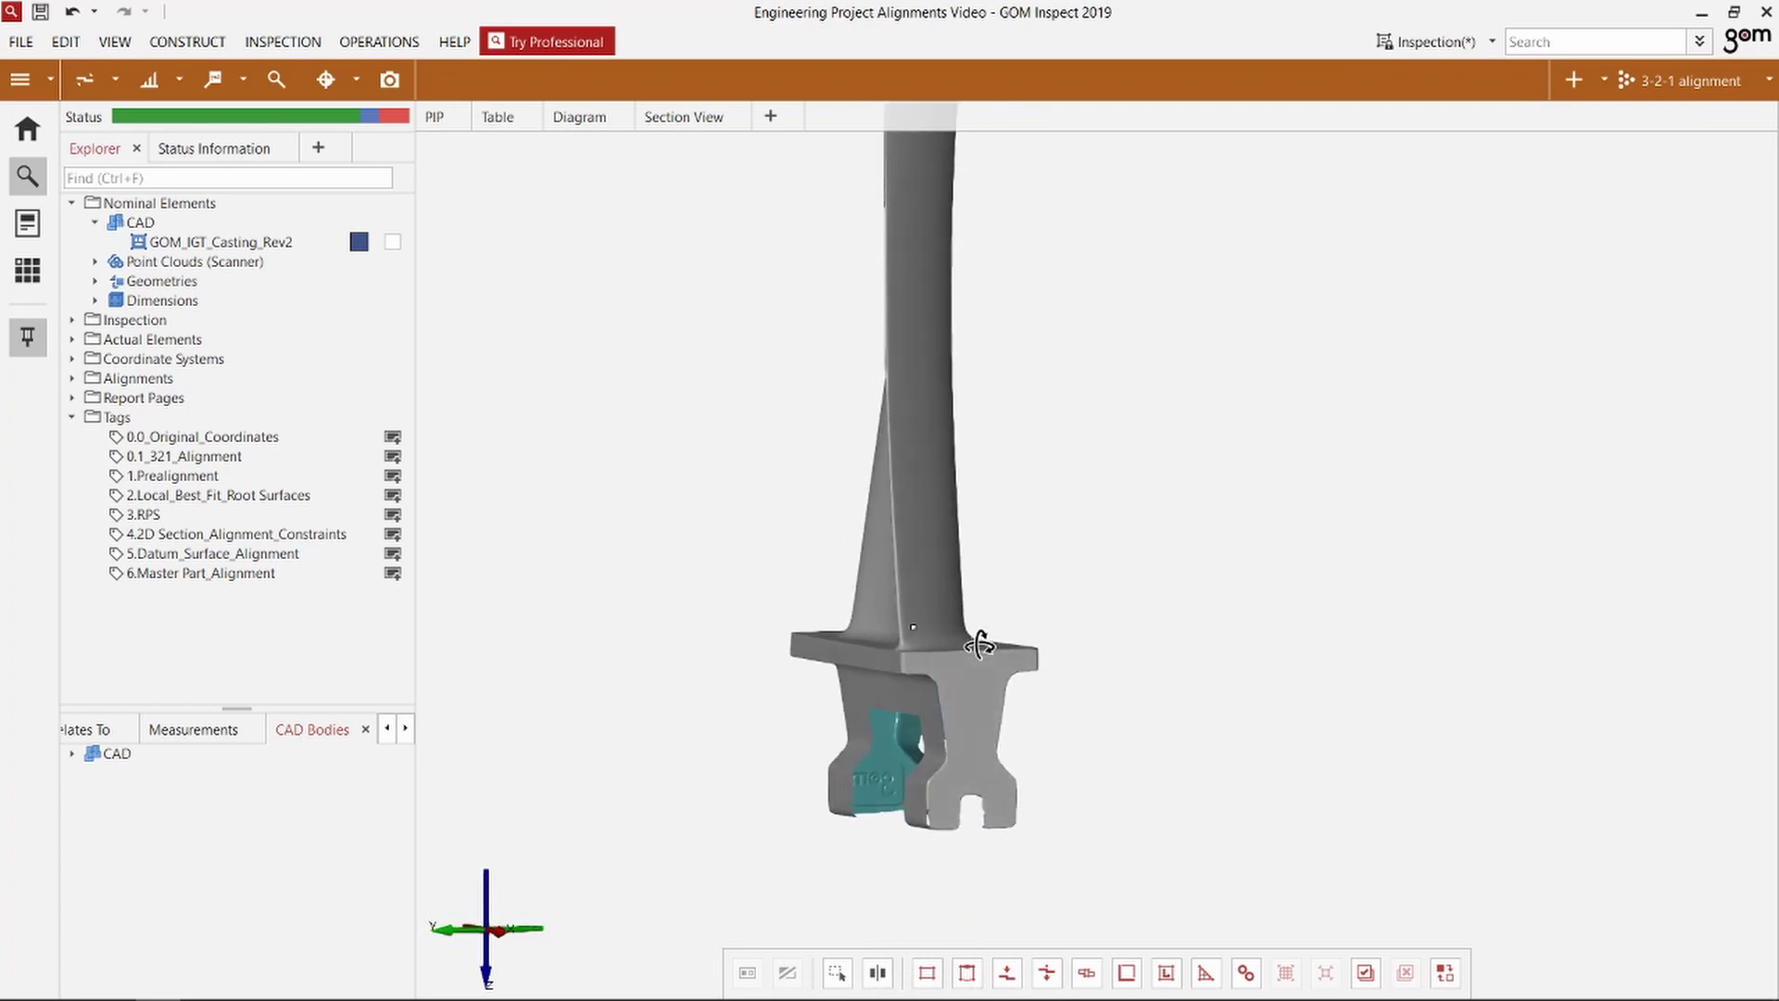
pyautogui.moveTo(619, 852)
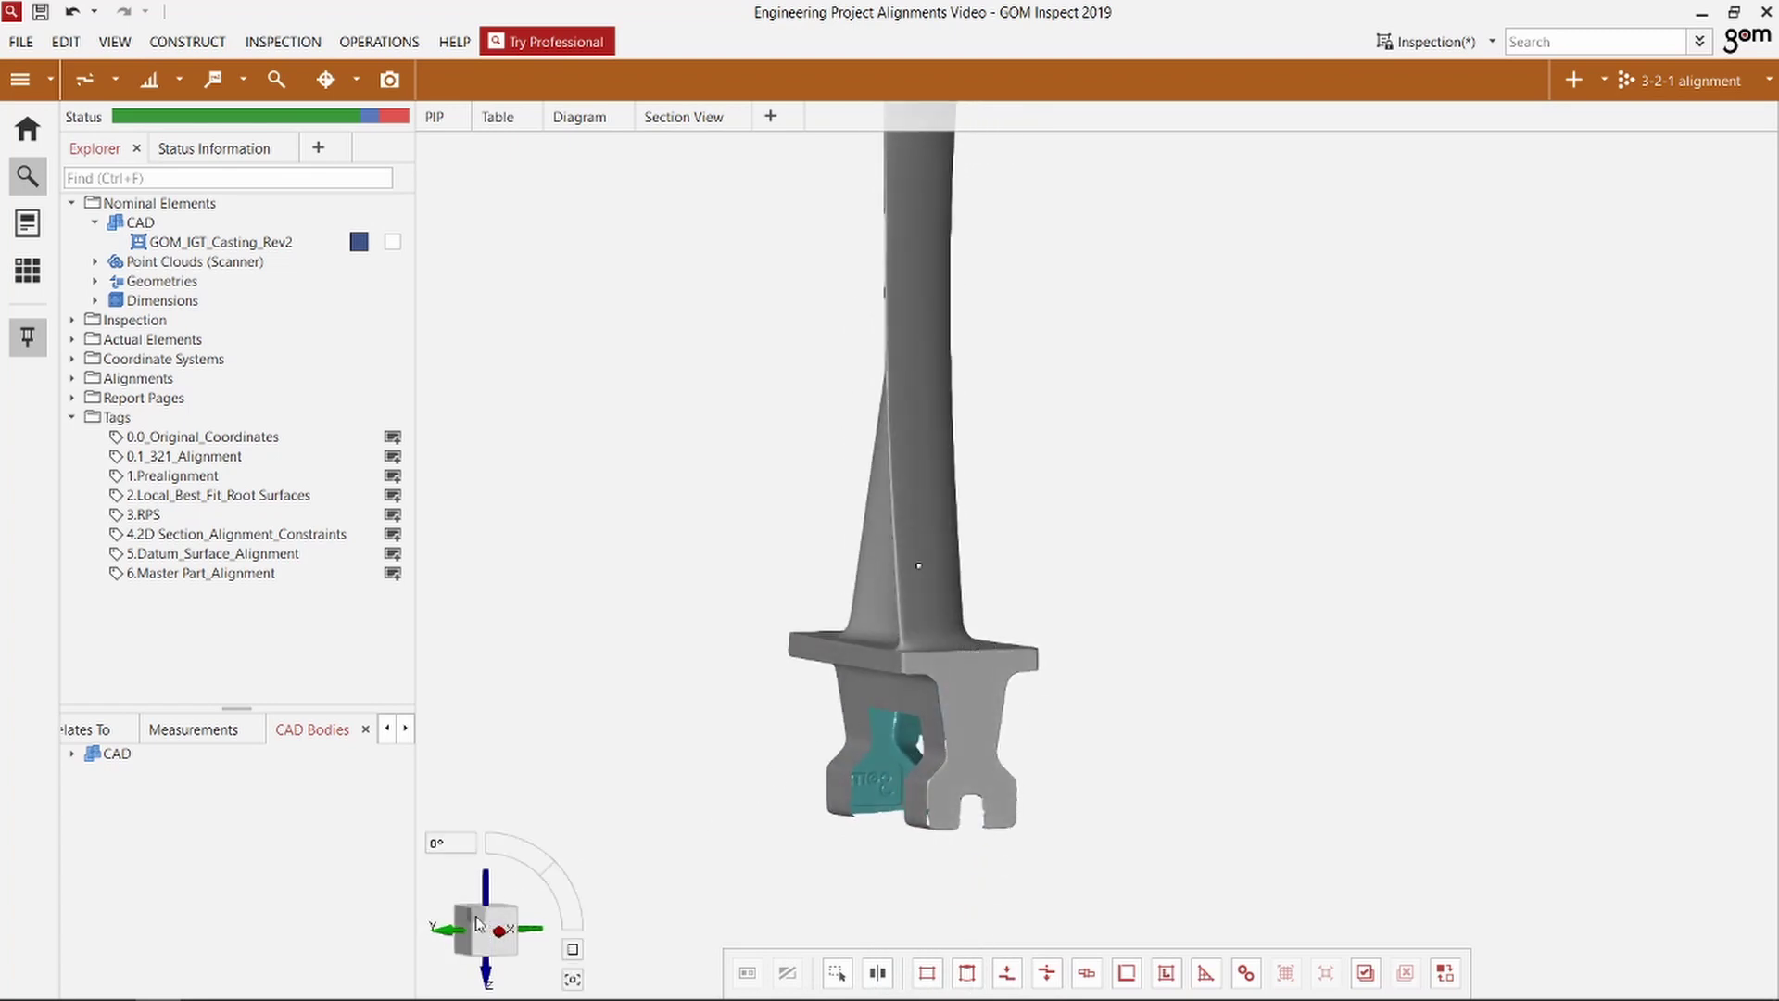
pyautogui.moveTo(794, 726); pyautogui.dragTo(881, 655, button='right')
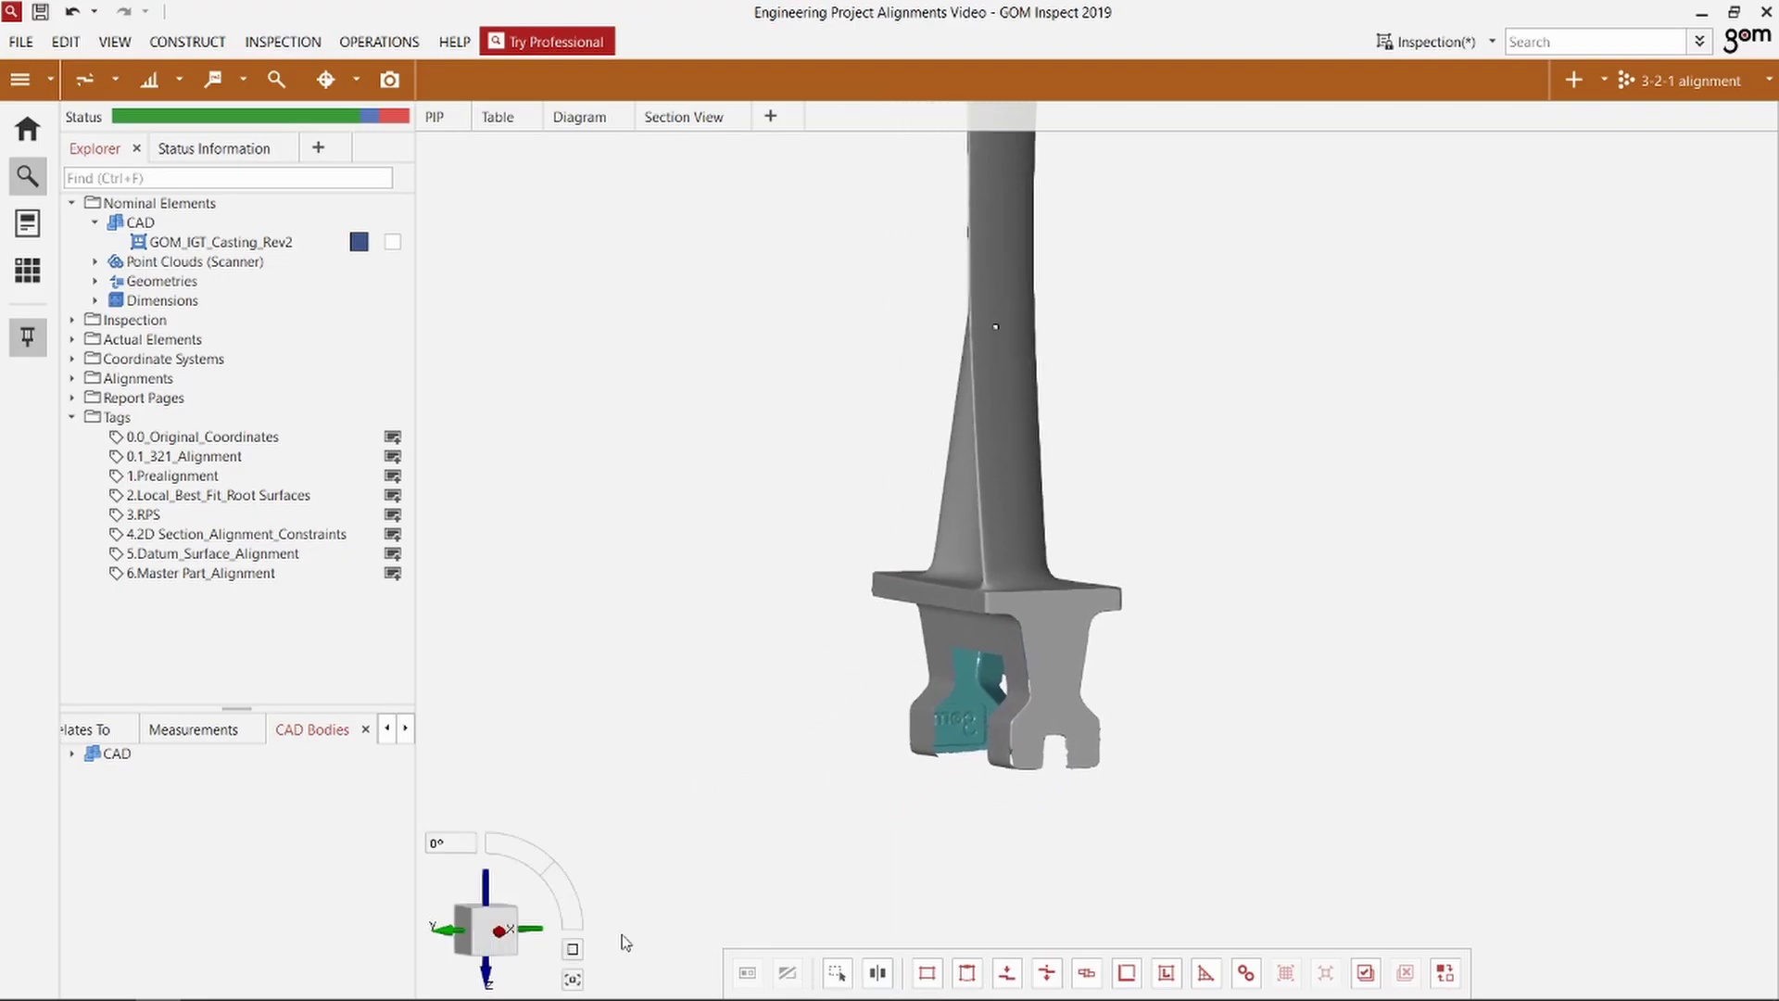
pyautogui.click(495, 934)
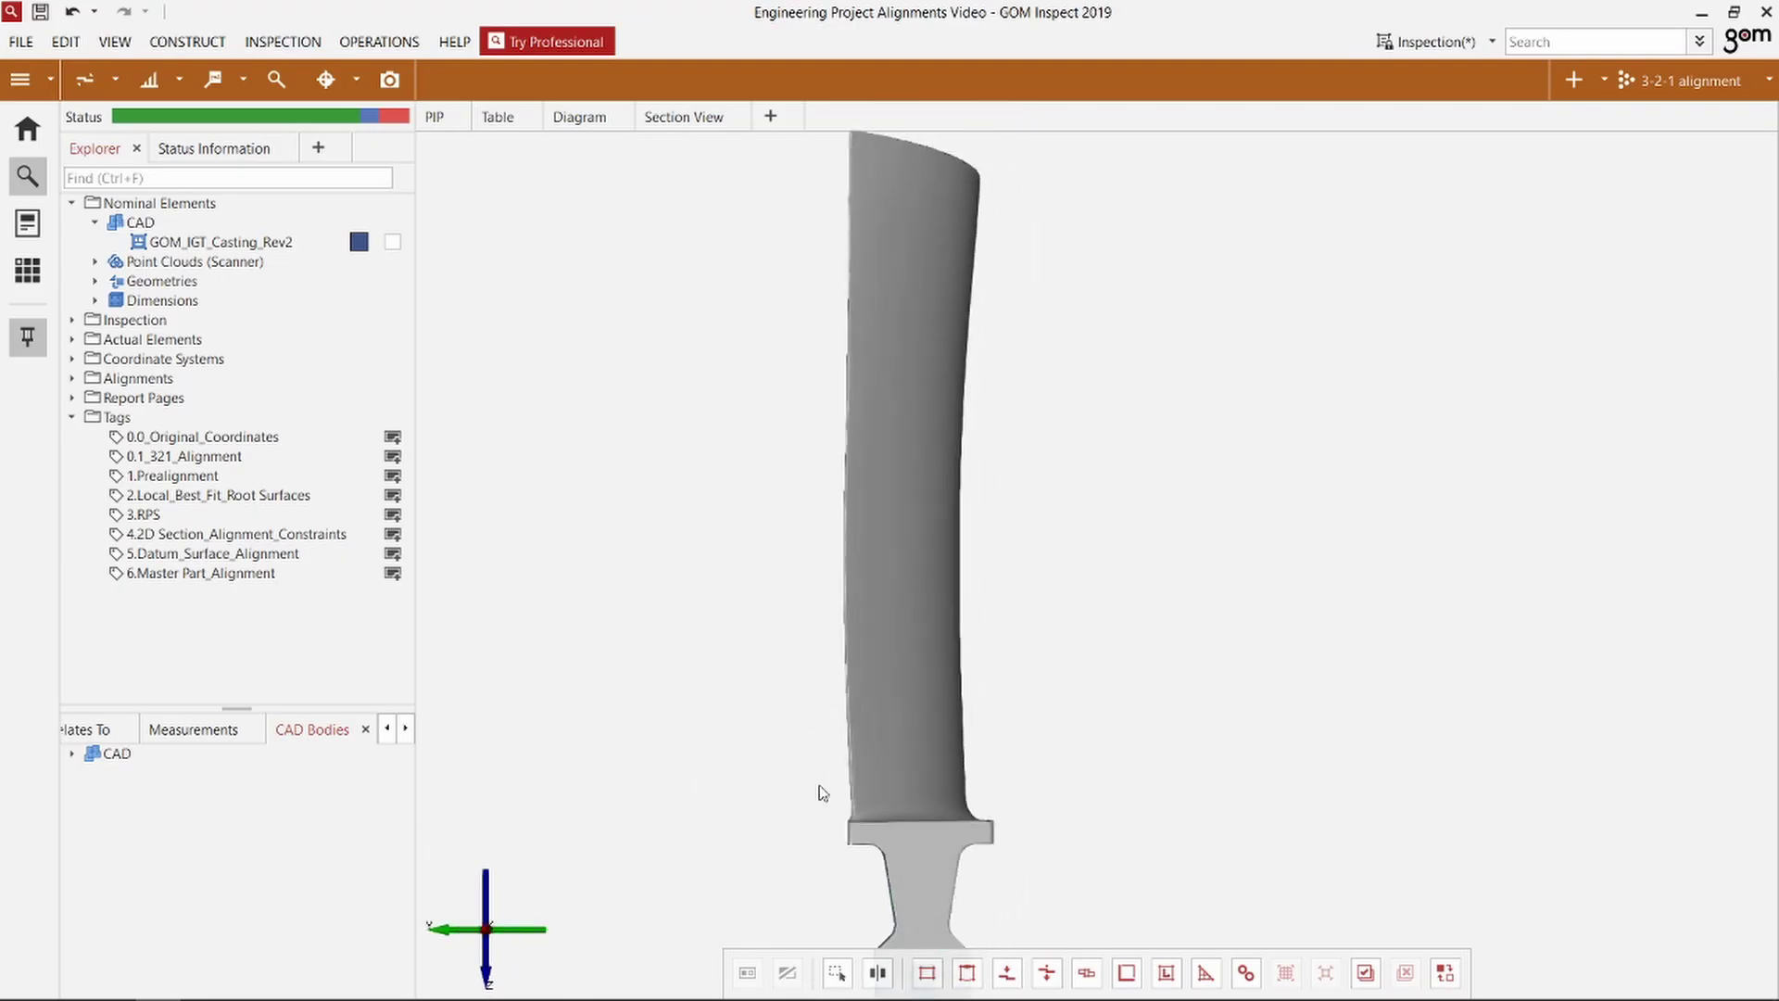
# Step: Orbit, pan and zoom to inspect the aligned blade from oblique angles
pyautogui.moveTo(862, 639); pyautogui.dragTo(1052, 723)
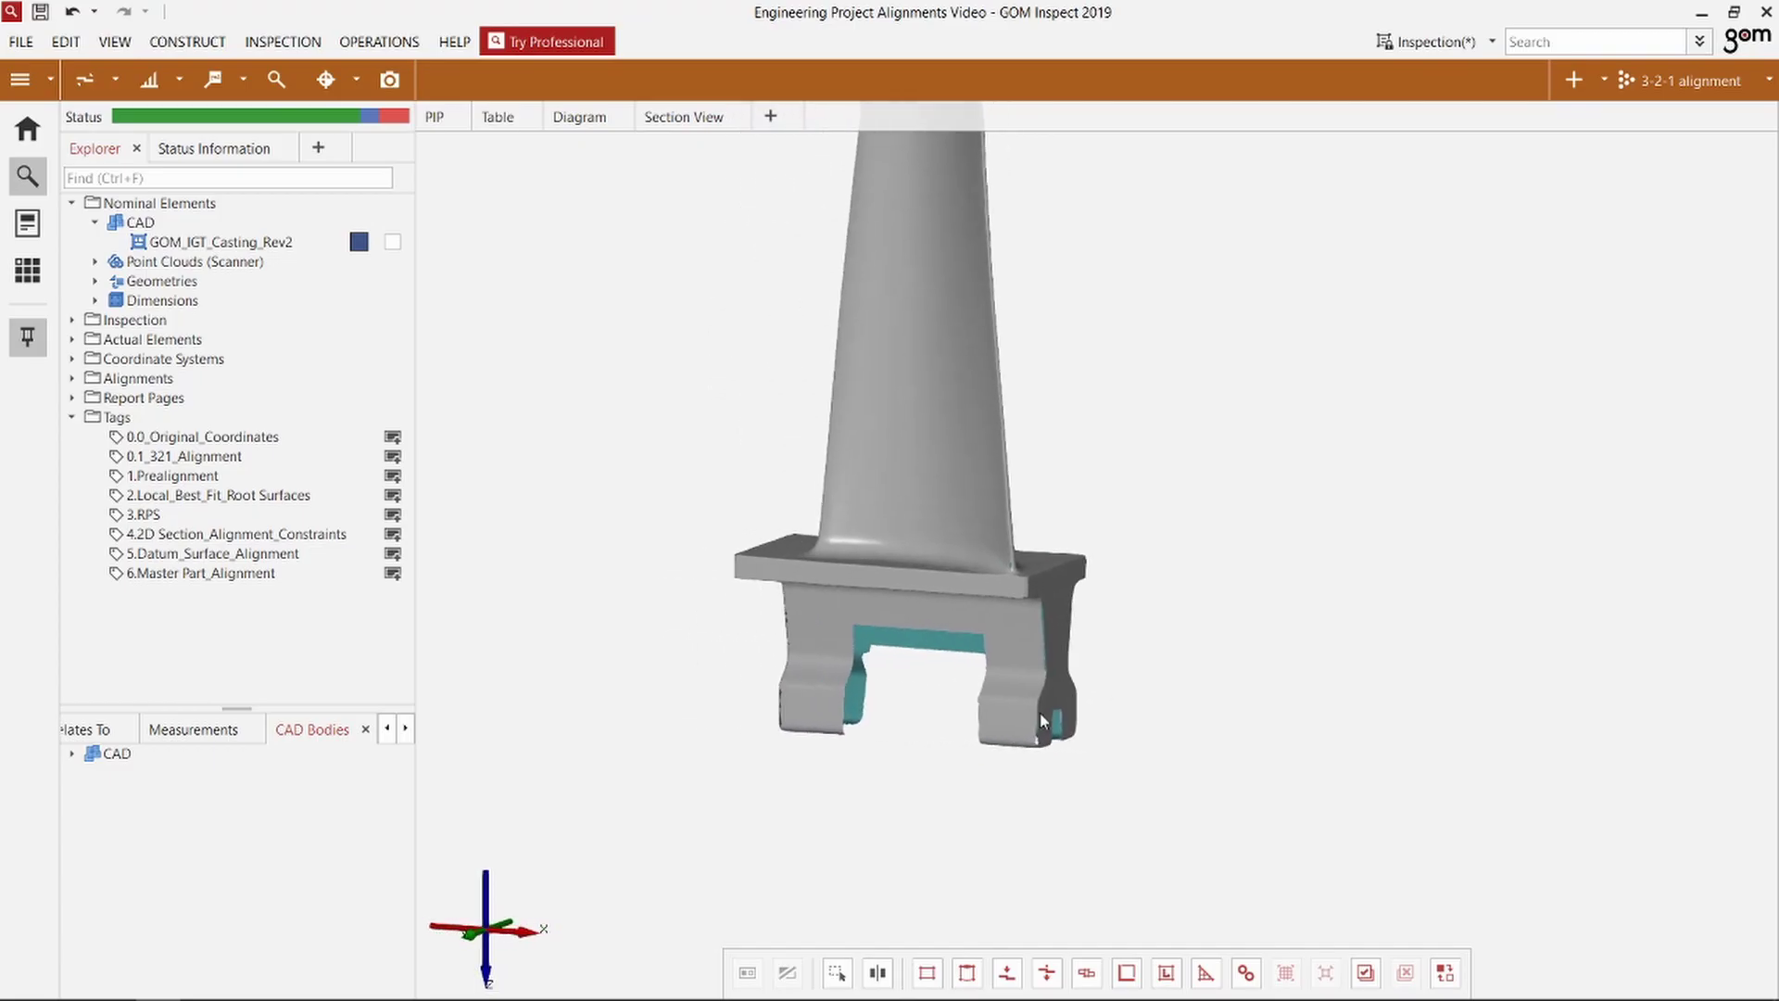
pyautogui.moveTo(604, 863)
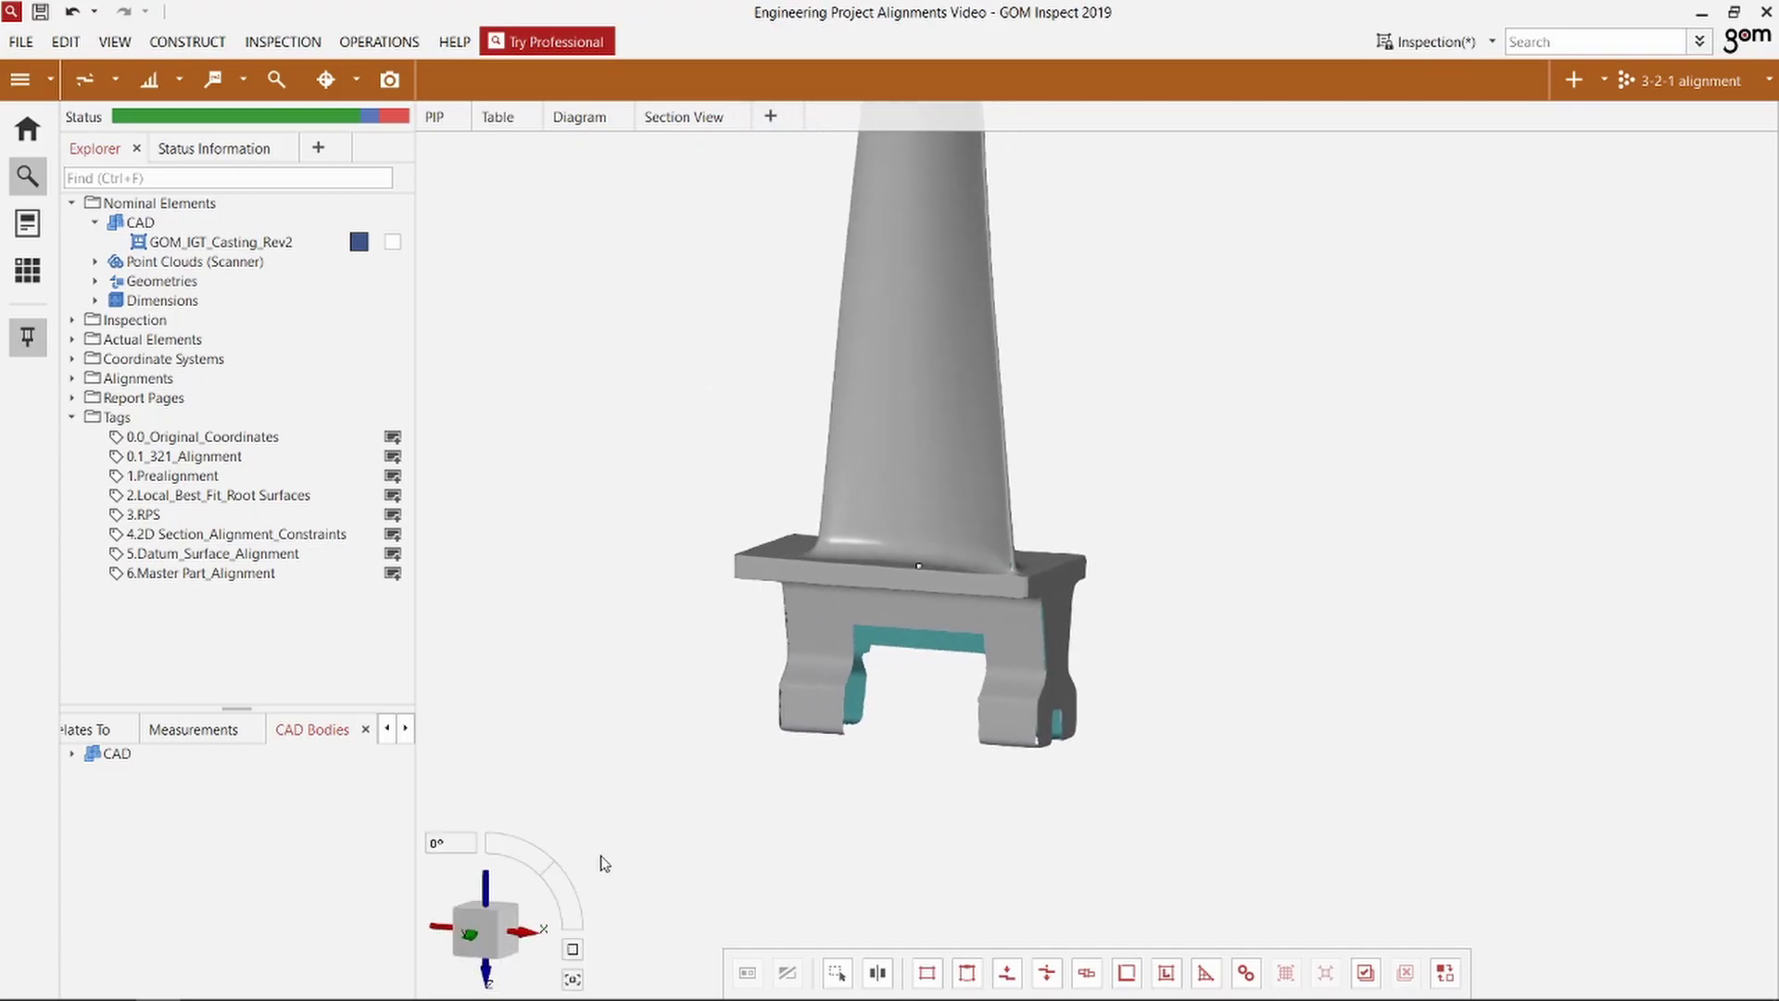
pyautogui.click(474, 934)
pyautogui.moveTo(870, 794); pyautogui.dragTo(967, 638, button='right')
pyautogui.scroll(-3, 967, 637)
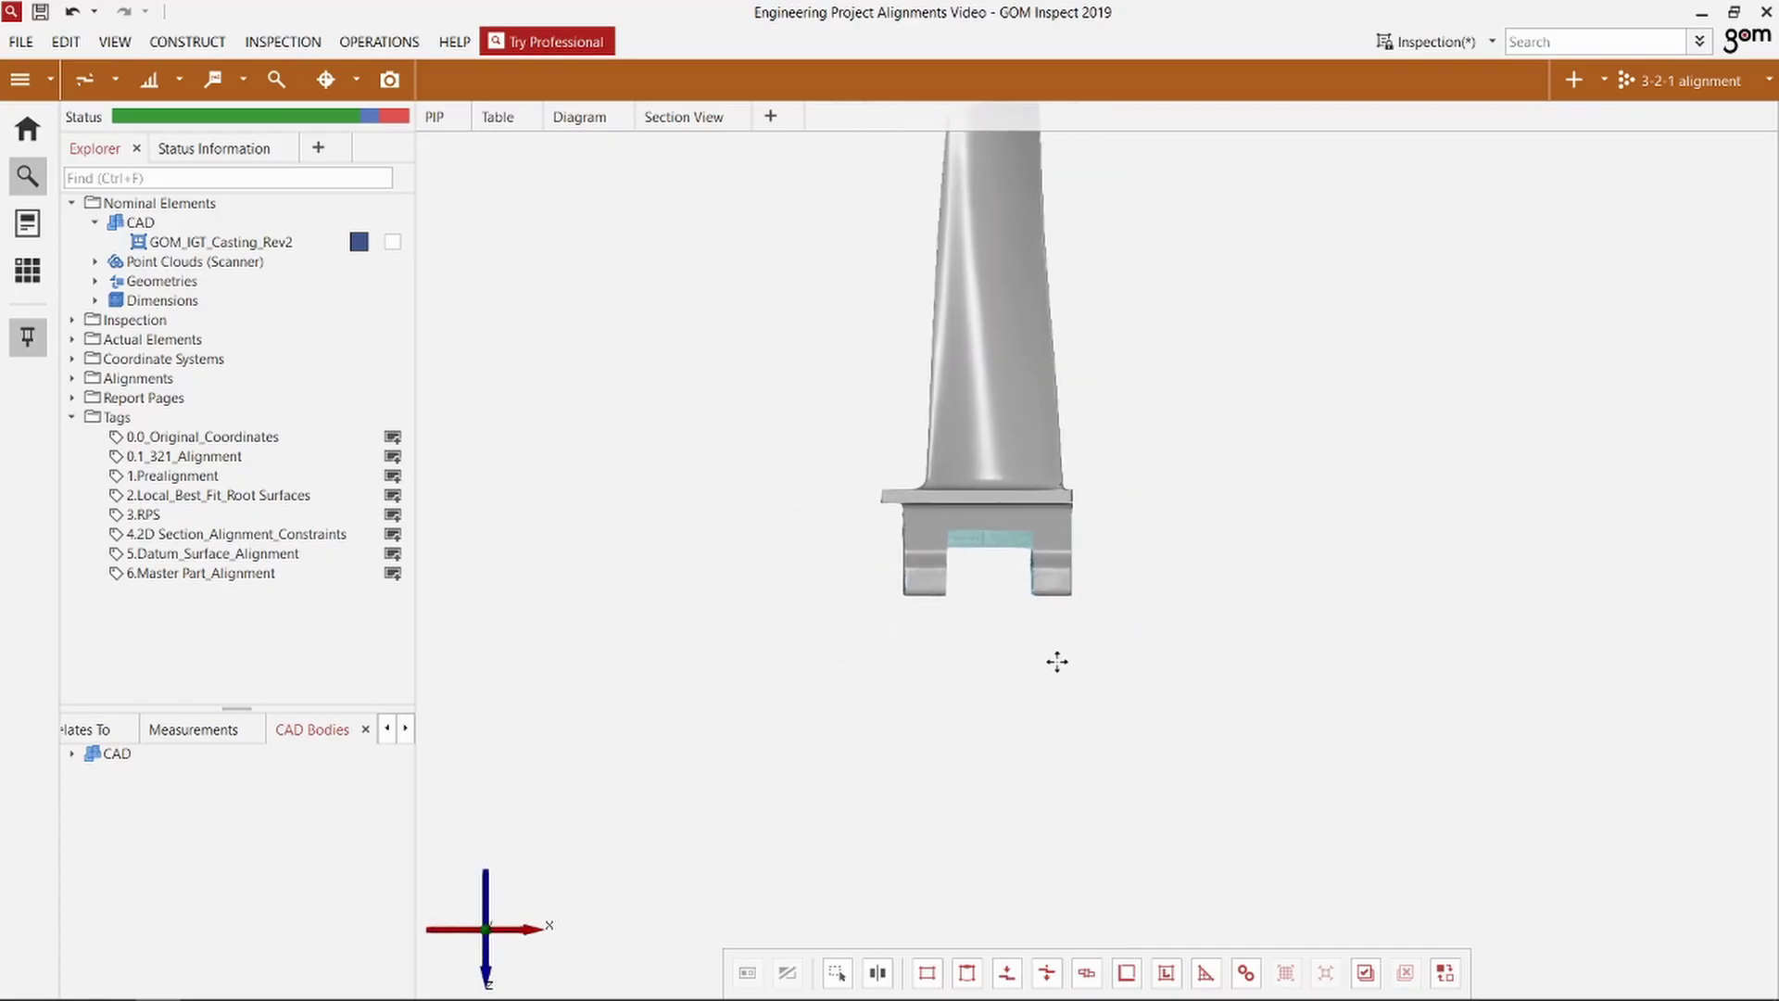
pyautogui.moveTo(1062, 637); pyautogui.dragTo(1062, 737)
pyautogui.moveTo(1061, 737); pyautogui.dragTo(1035, 723, button='right')
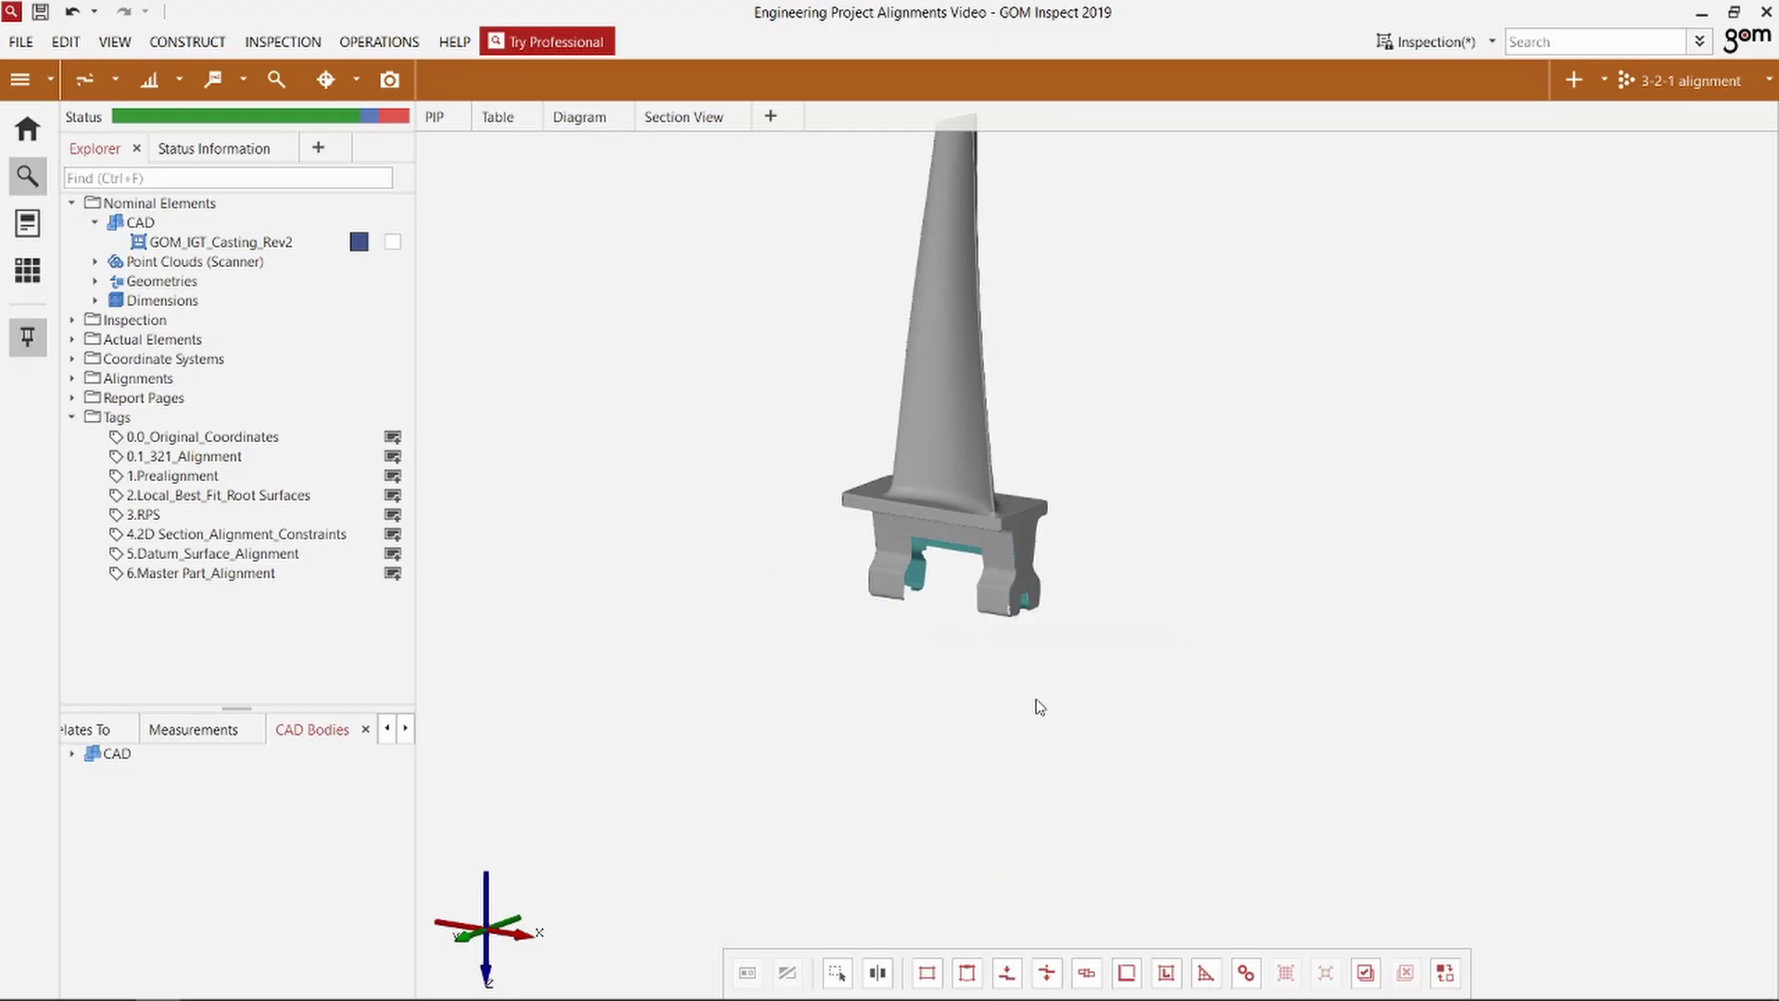
pyautogui.moveTo(1040, 706); pyautogui.dragTo(1036, 810, button='right')
pyautogui.scroll(2, 964, 682)
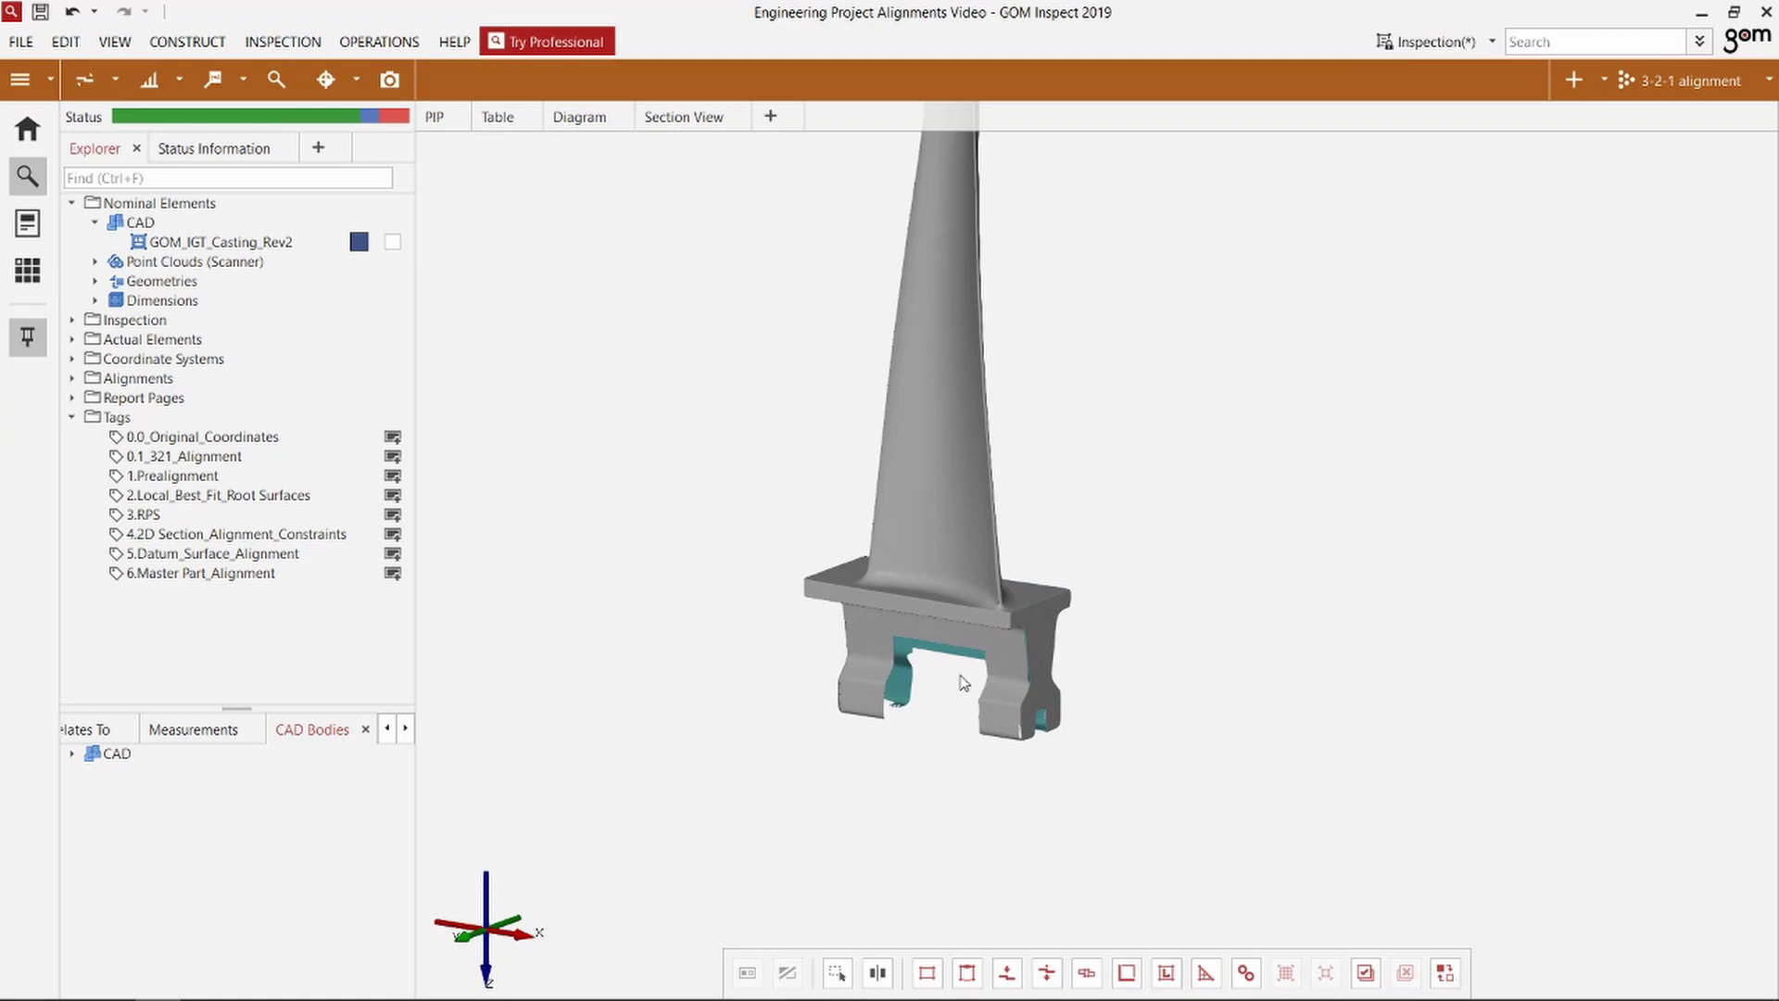
# Step: Shift the blade further down in the view
pyautogui.moveTo(964, 683); pyautogui.dragTo(966, 743, button='right')
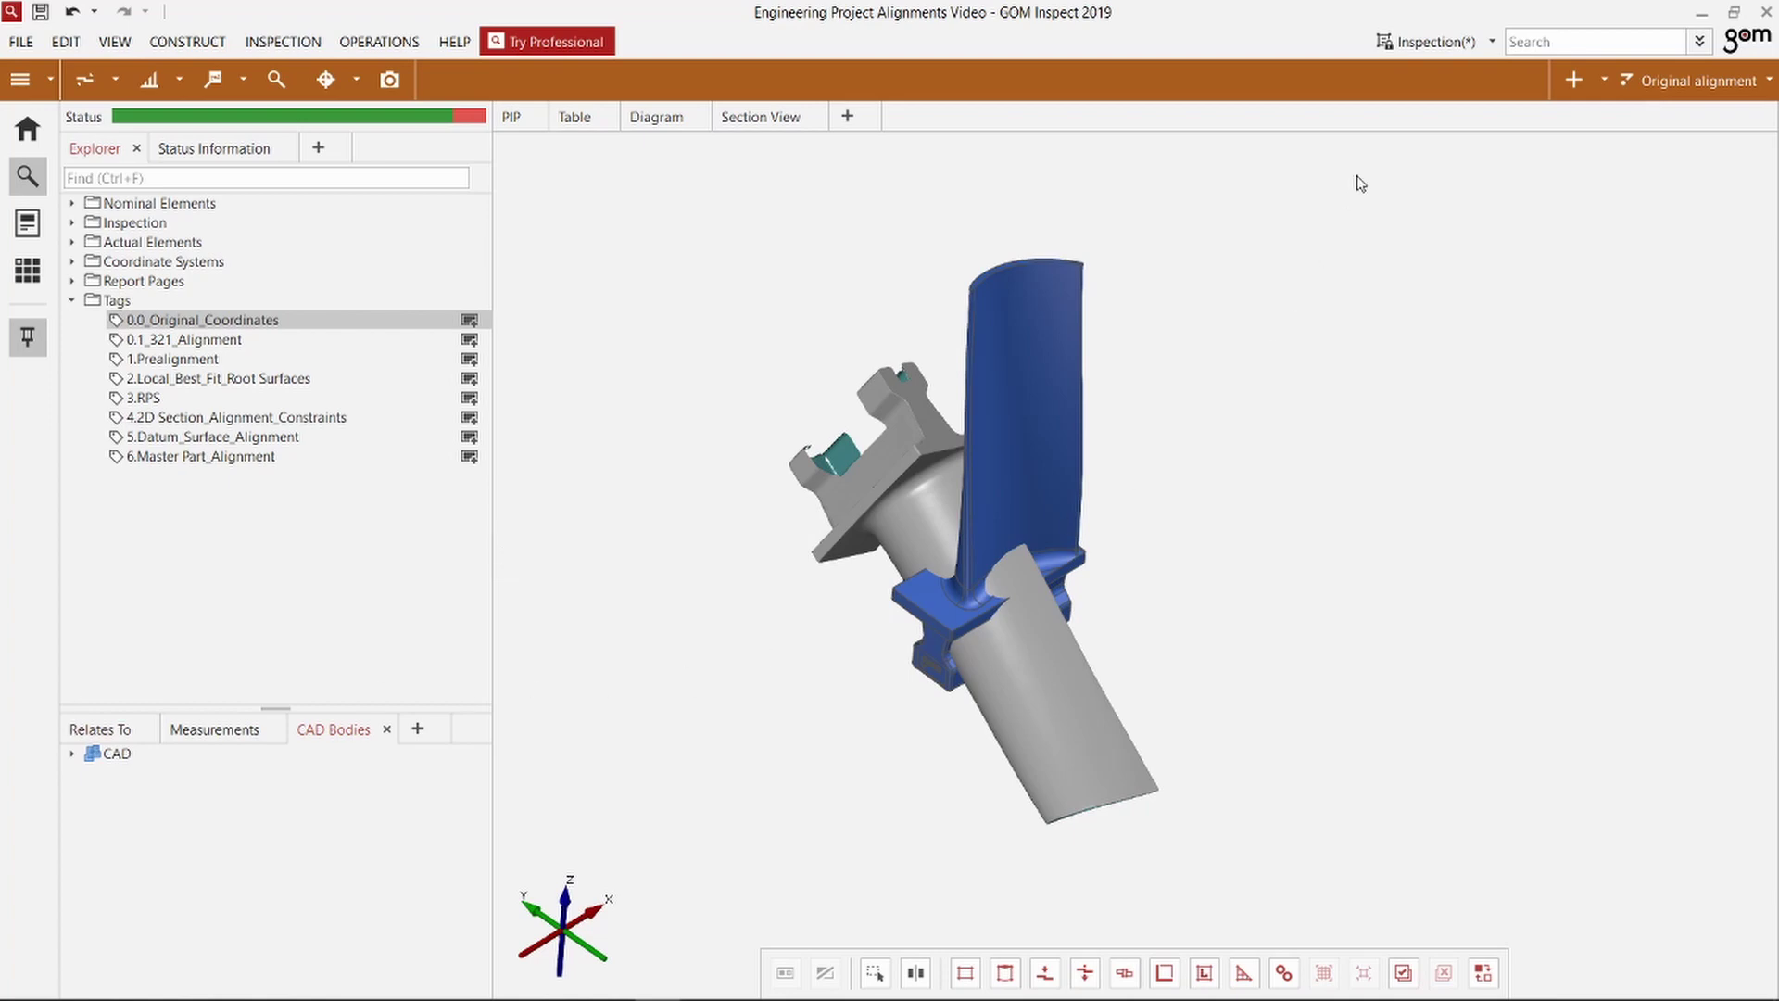
# Step: Start a new Prealignment to all CAD groups with short search time and additional best-fit
pyautogui.click(1574, 81)
pyautogui.click(1545, 150)
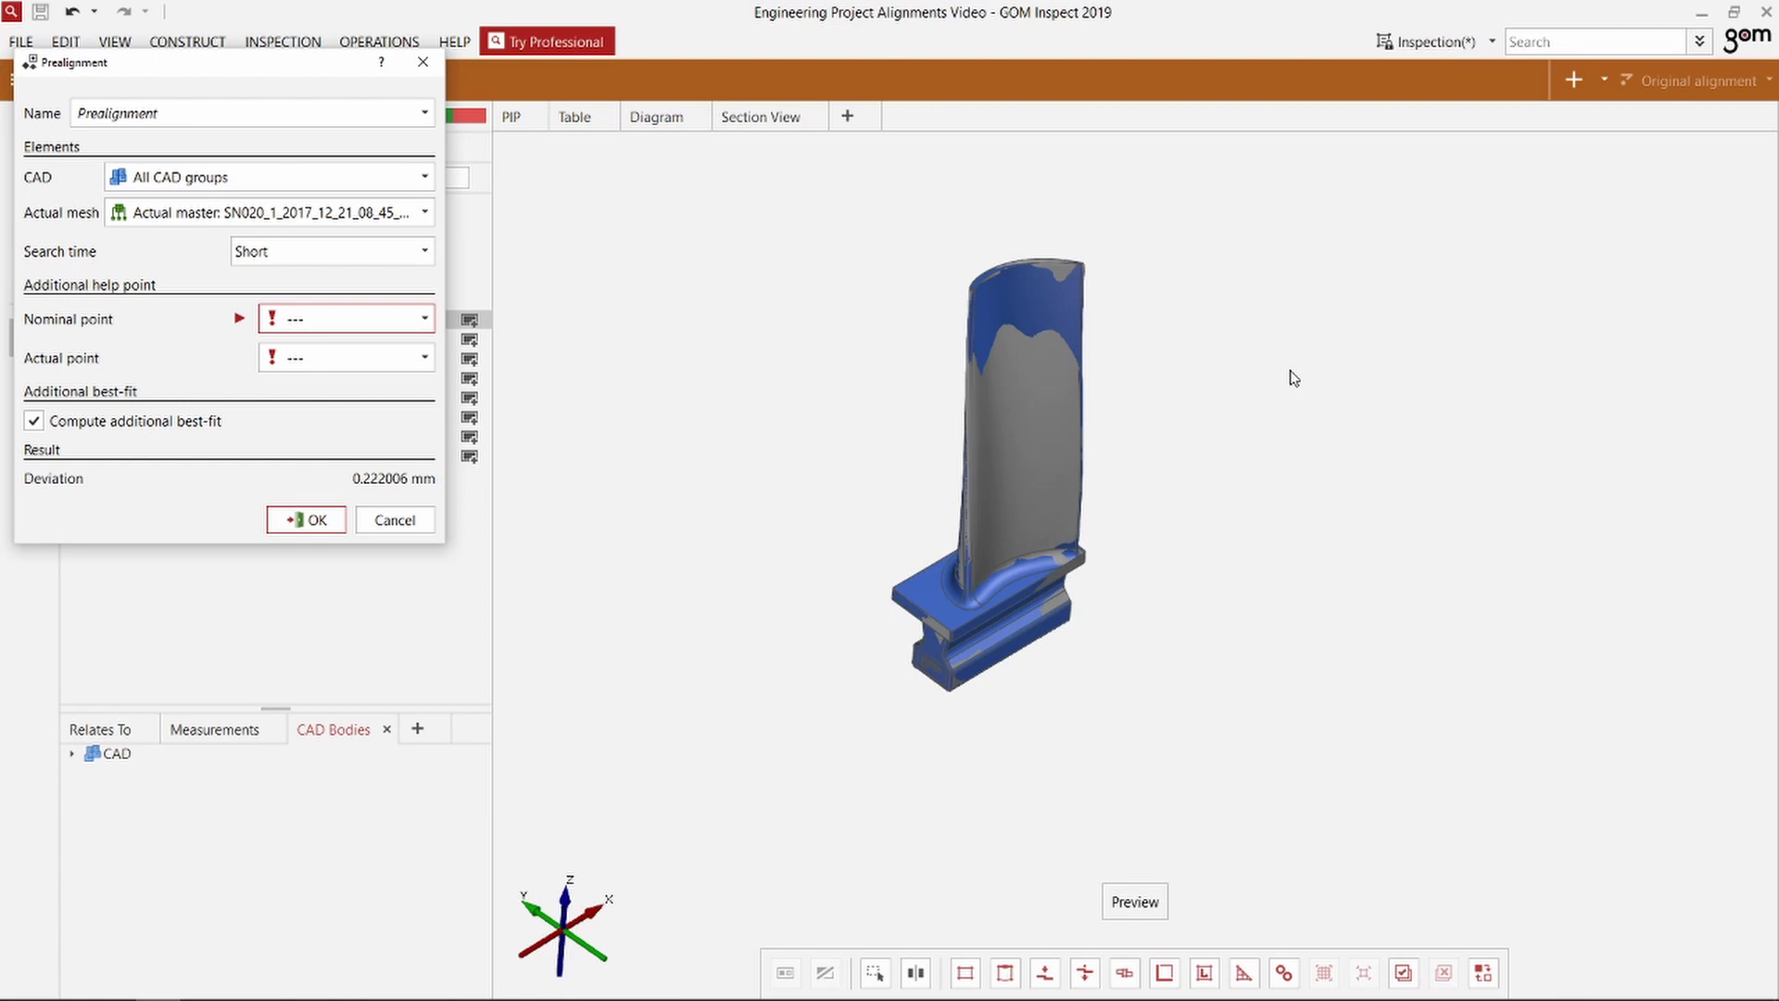
# Step: Pick the nominal help point on the CAD blade's top edge
pyautogui.click(336, 324)
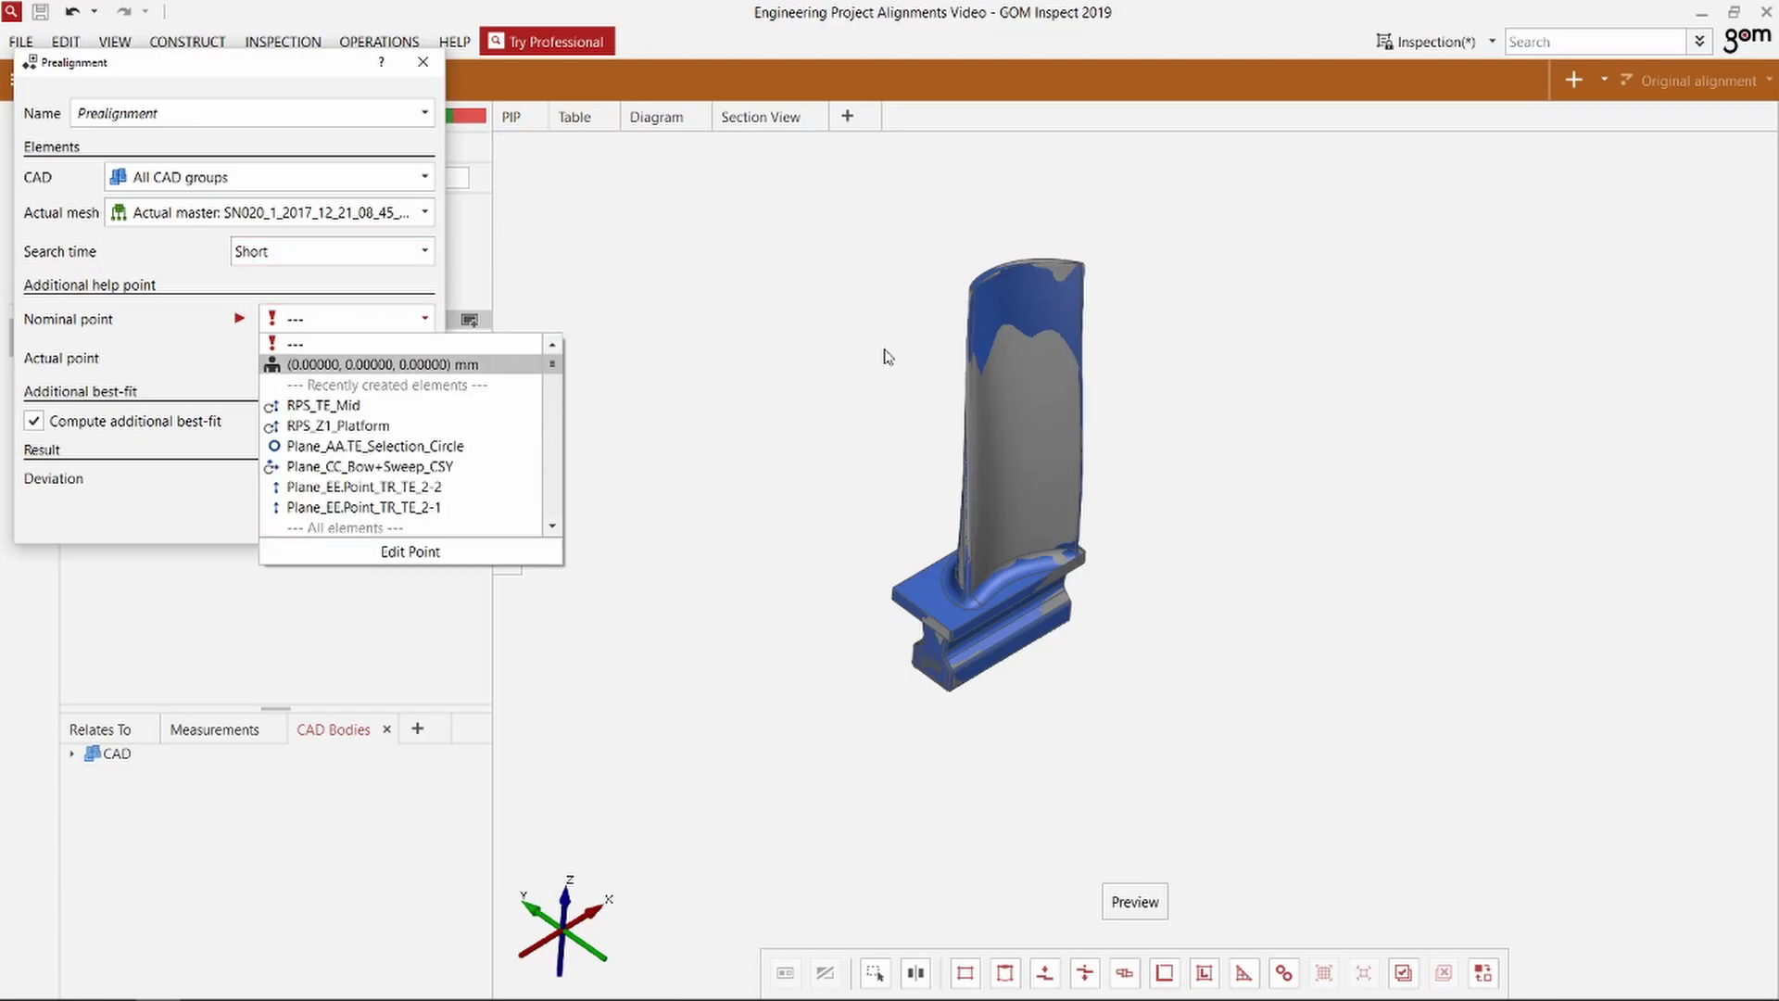
pyautogui.click(981, 291)
pyautogui.scroll(5, 990, 297)
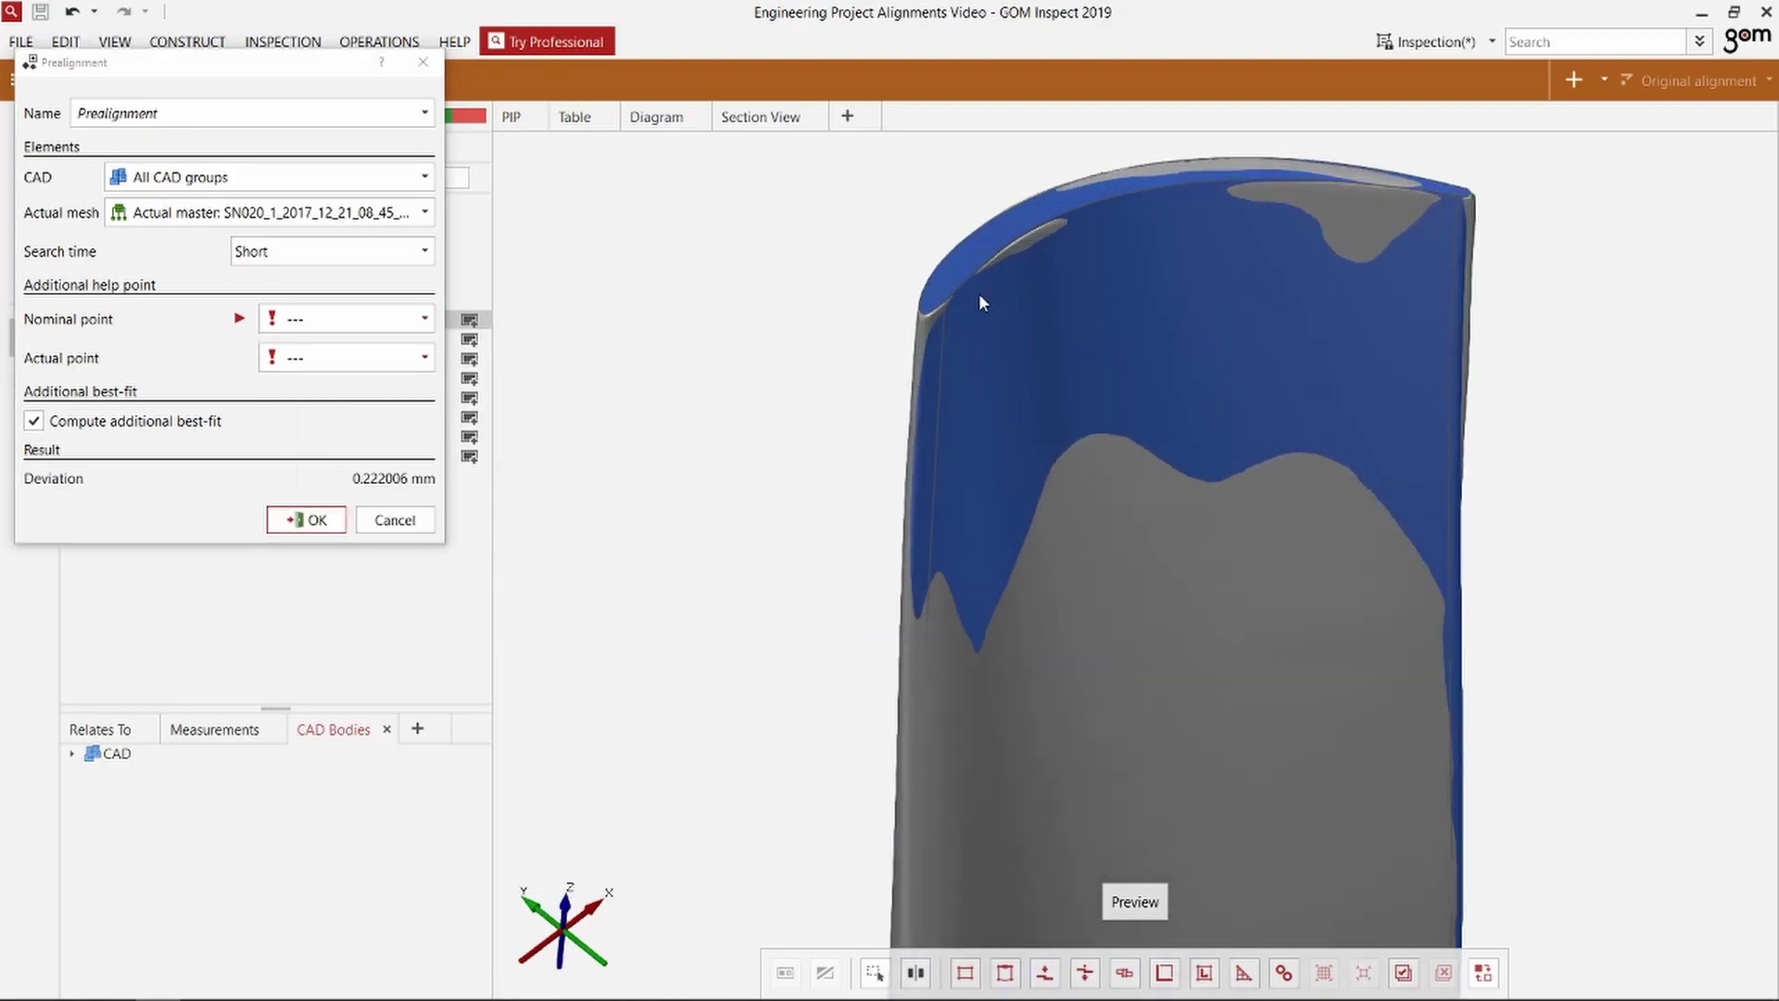
pyautogui.scroll(4, 941, 294)
pyautogui.click(945, 295)
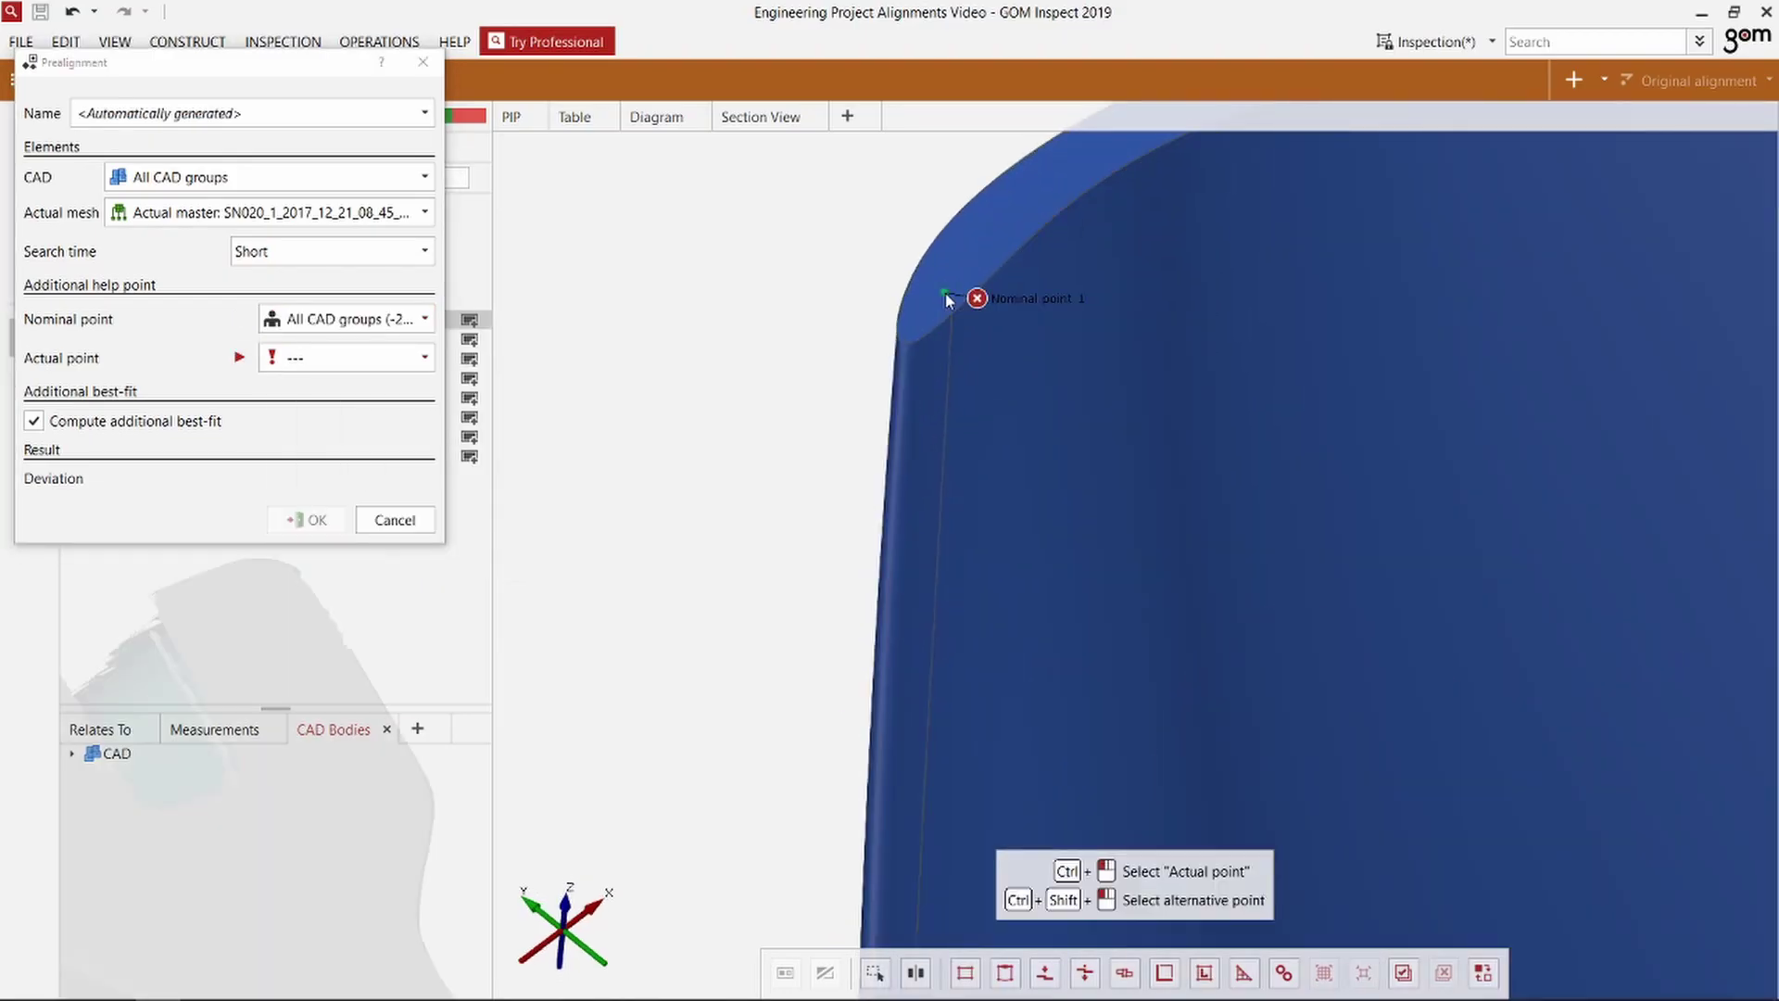
# Step: Pick the matching actual point on the mesh blade edge and inspect the result
pyautogui.scroll(-8, 931, 353)
pyautogui.moveTo(931, 353); pyautogui.dragTo(1071, 630)
pyautogui.scroll(5, 1076, 636)
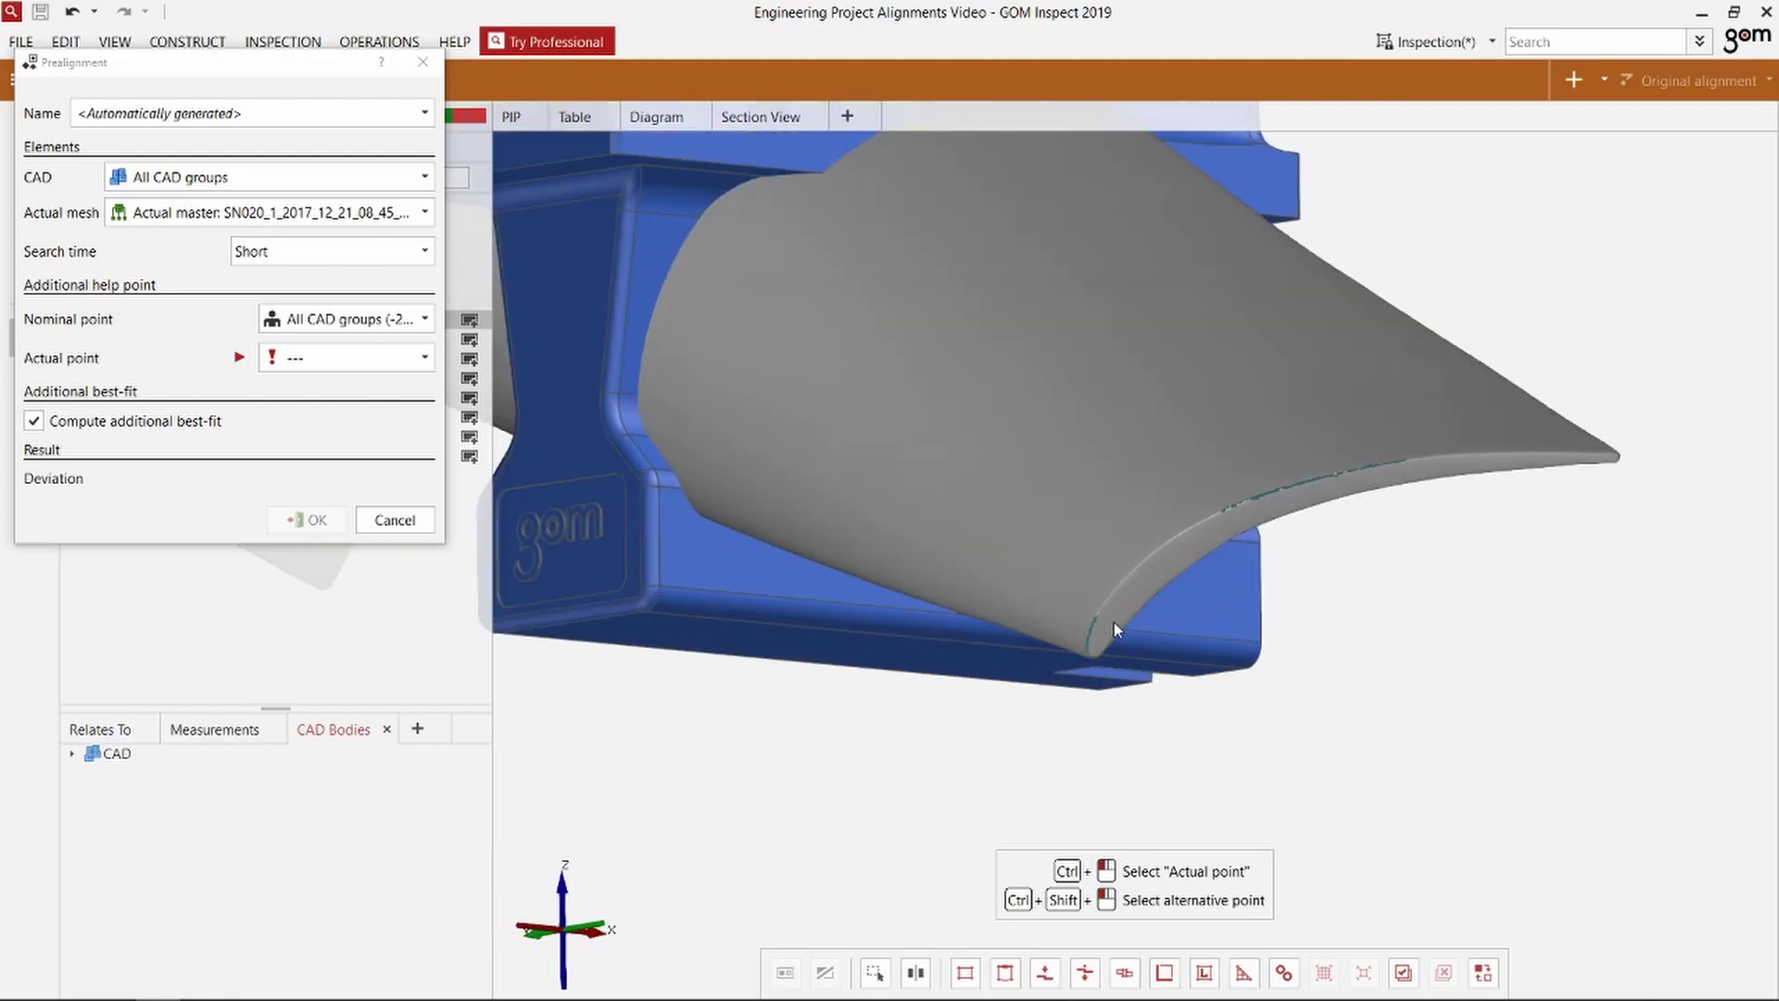
pyautogui.click(1112, 622)
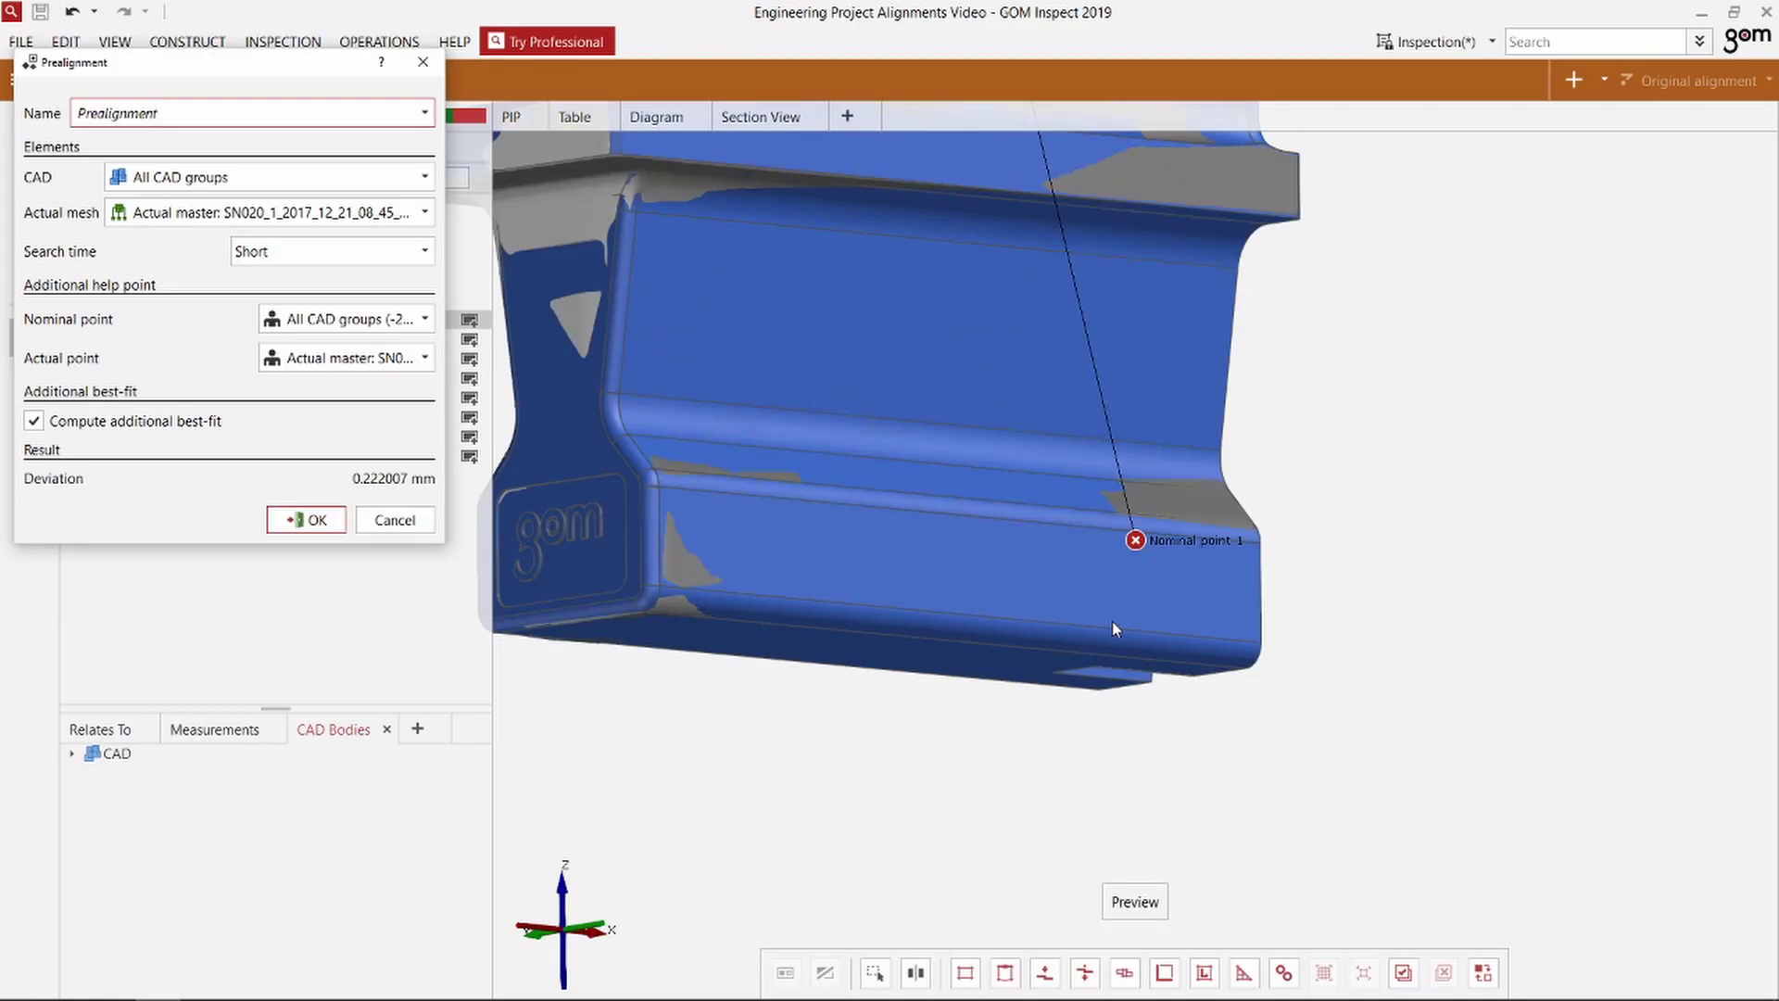
pyautogui.scroll(-5, 1111, 621)
pyautogui.moveTo(1112, 621); pyautogui.dragTo(1098, 723)
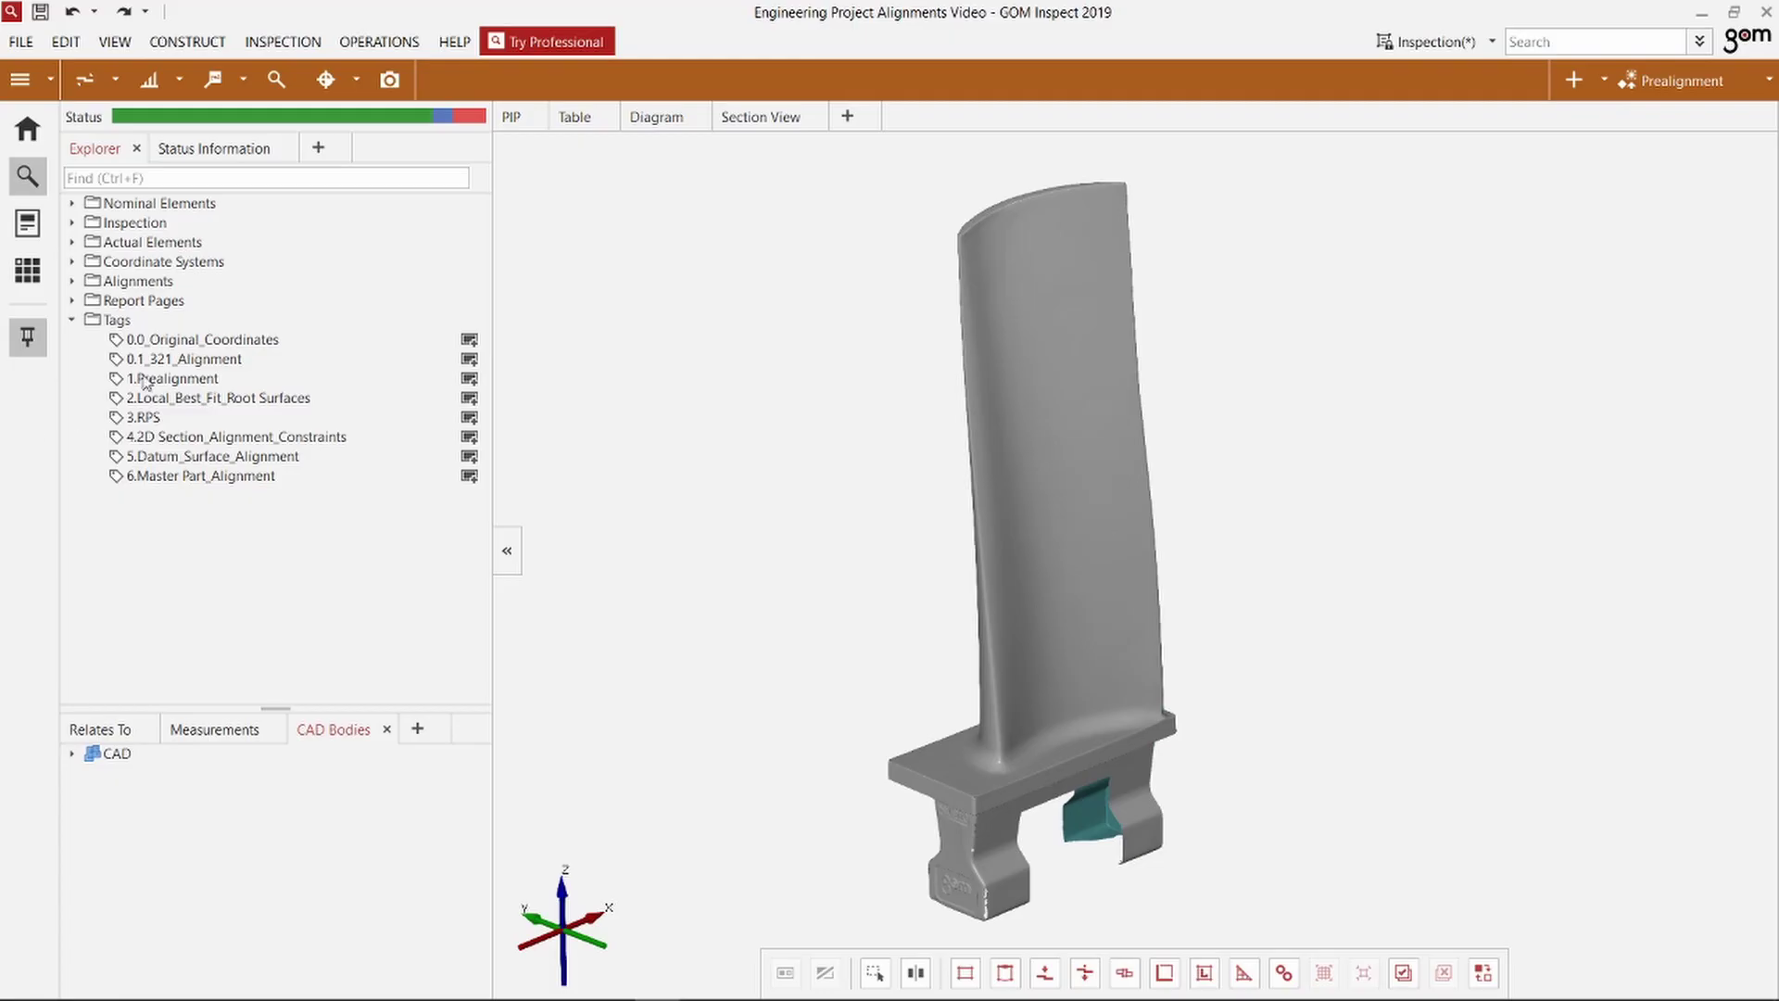
# Step: Start plane-based selection and select the flat faces on the left and right root legs
pyautogui.click(70, 46)
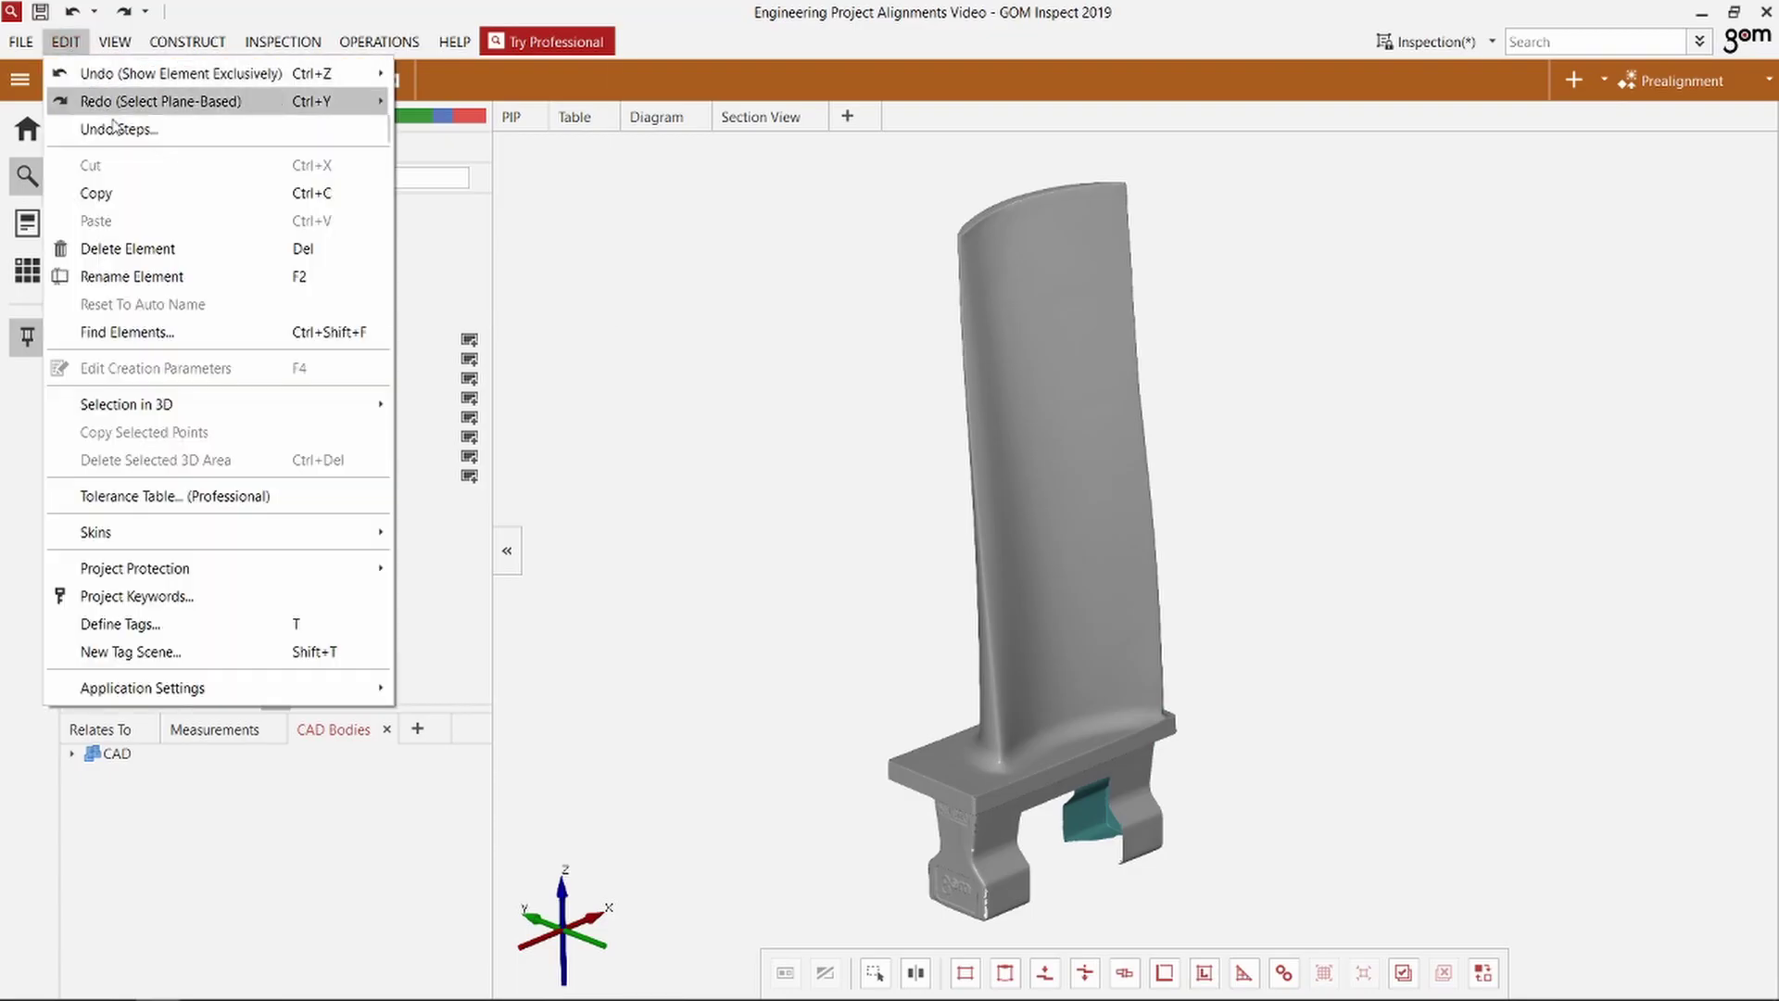
pyautogui.moveTo(172, 415)
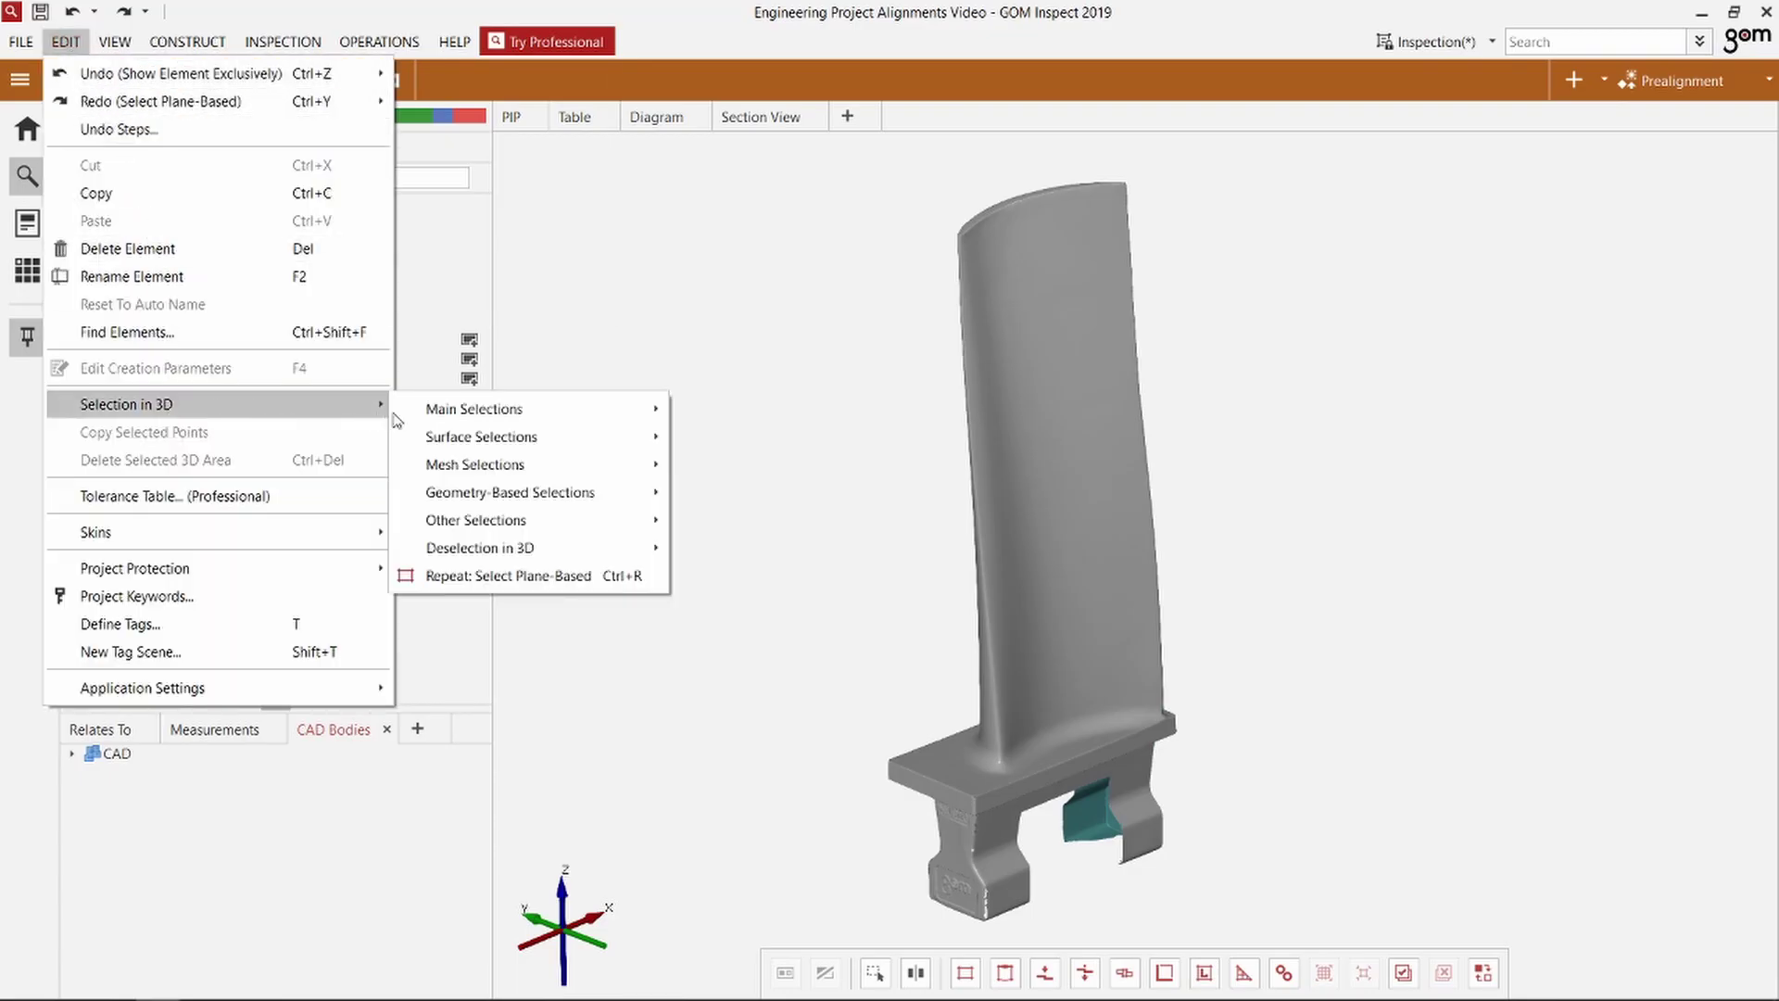
pyautogui.moveTo(491, 499)
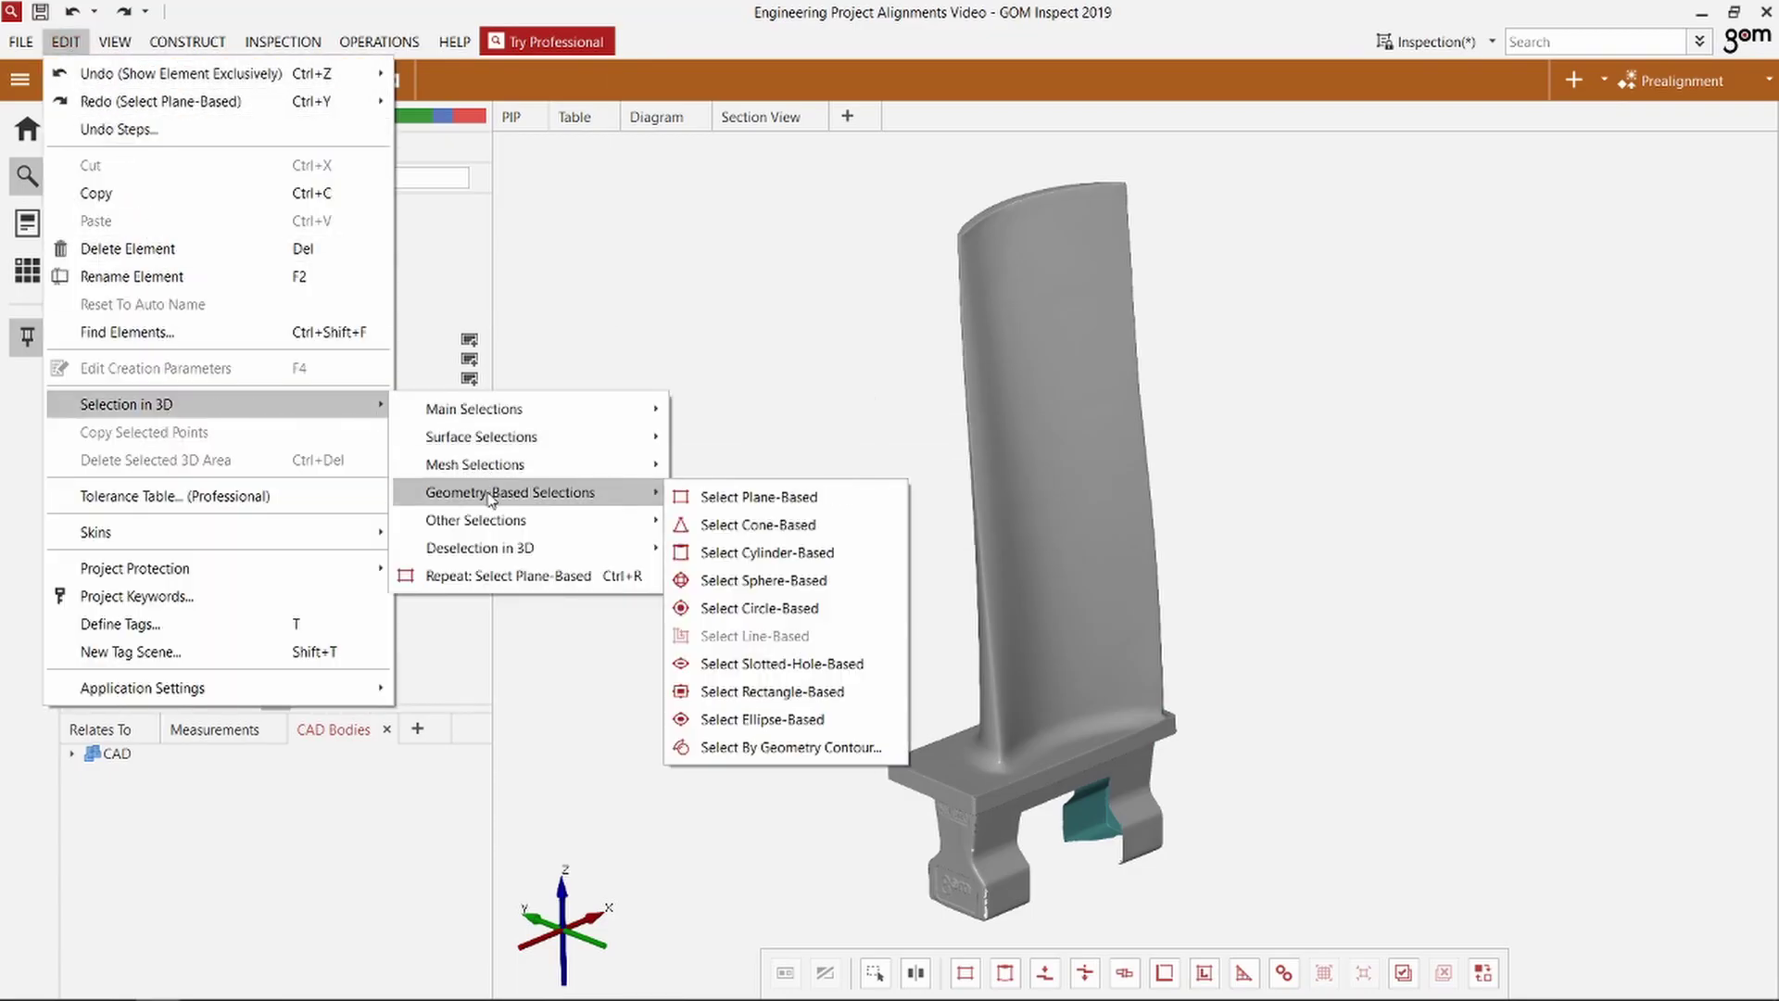
pyautogui.click(776, 501)
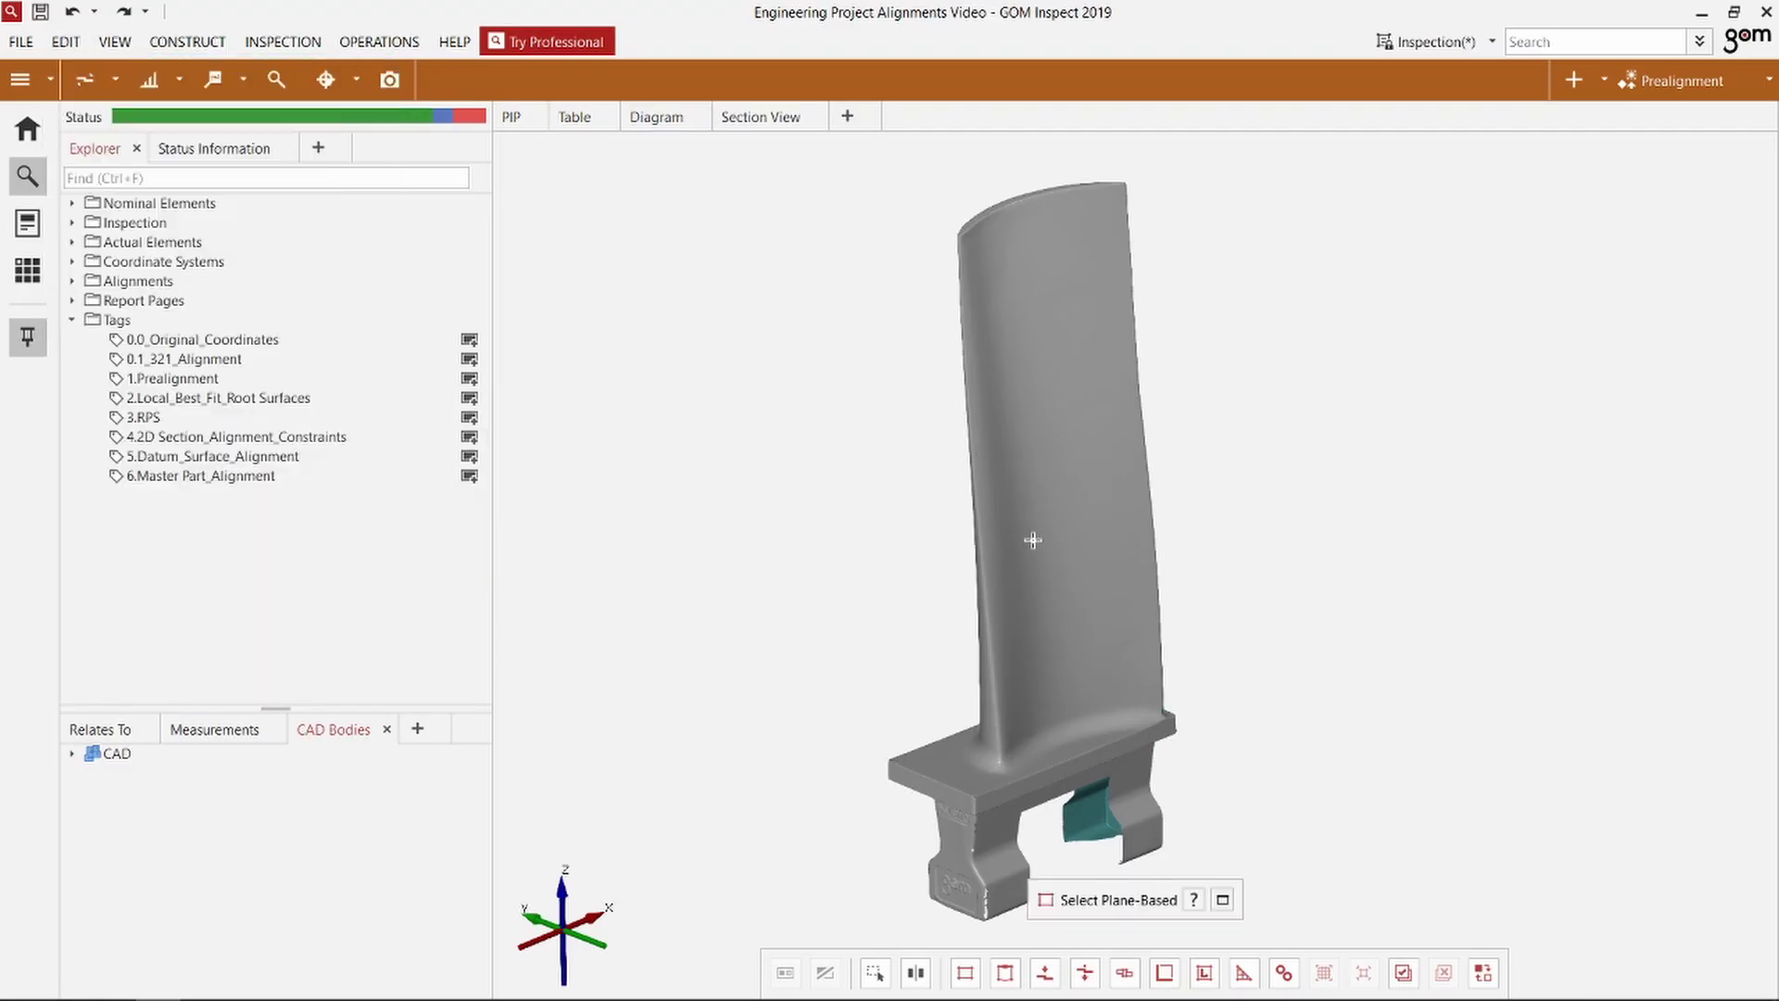
pyautogui.moveTo(1153, 672); pyautogui.dragTo(1176, 540, button='right')
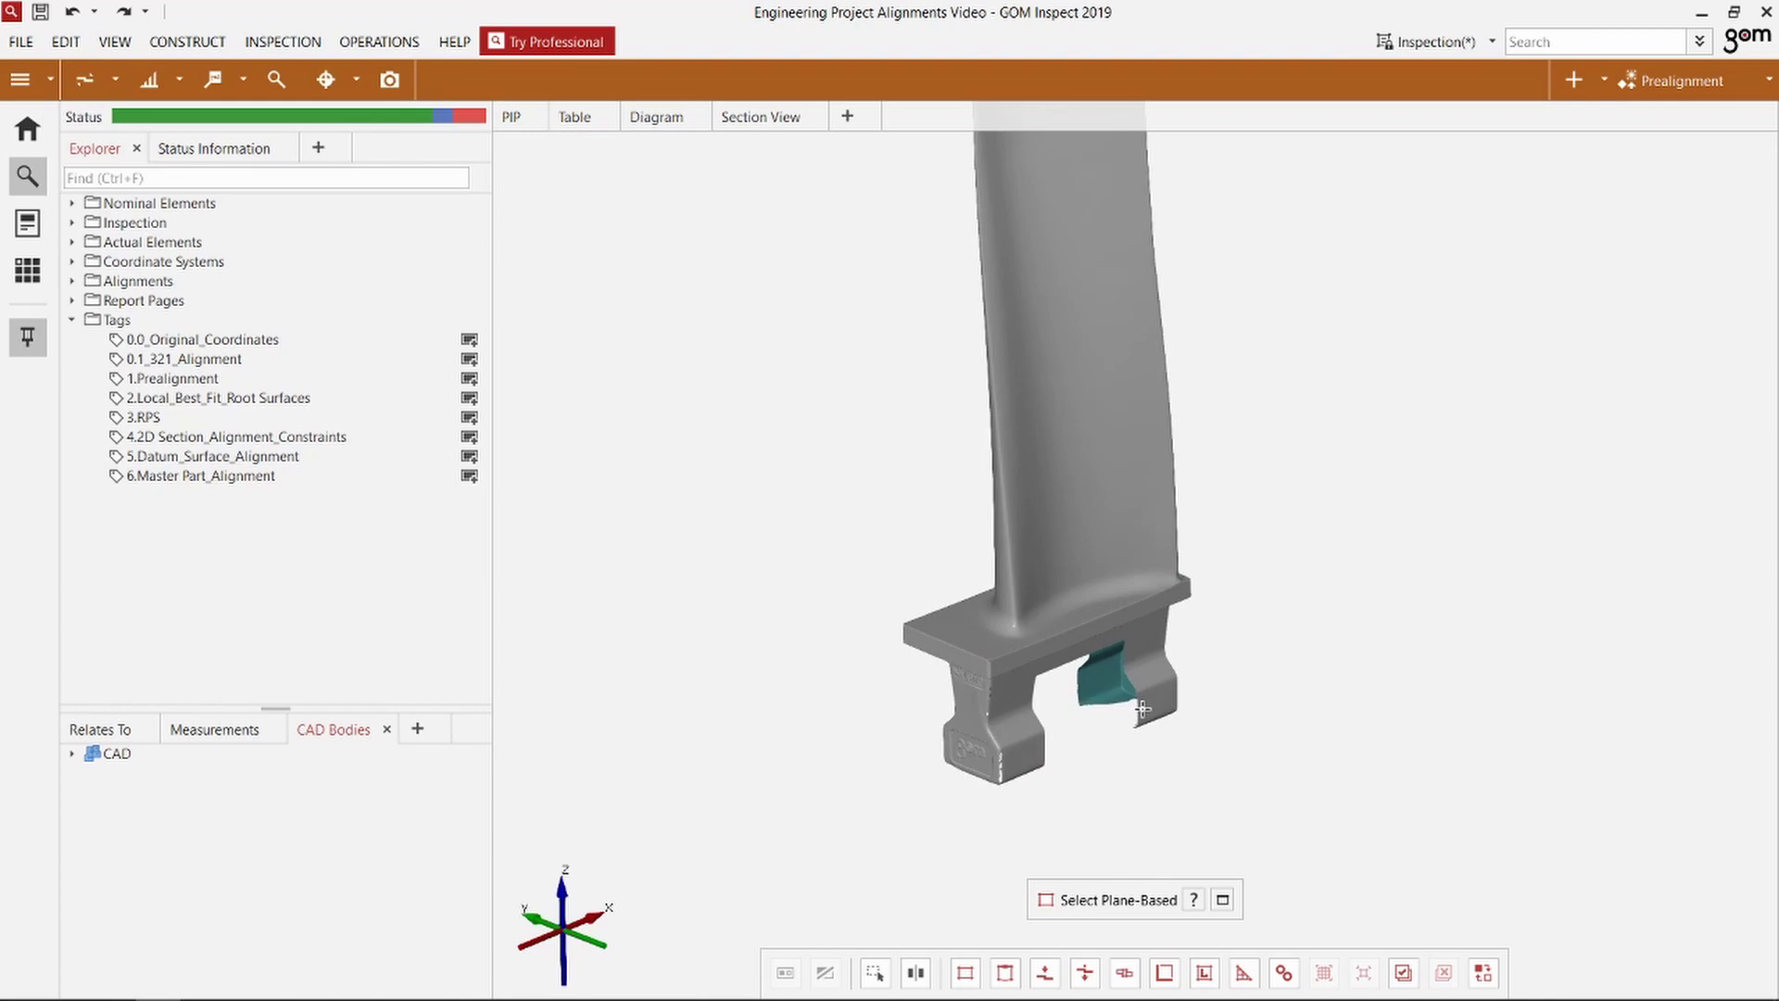
pyautogui.scroll(5, 1142, 709)
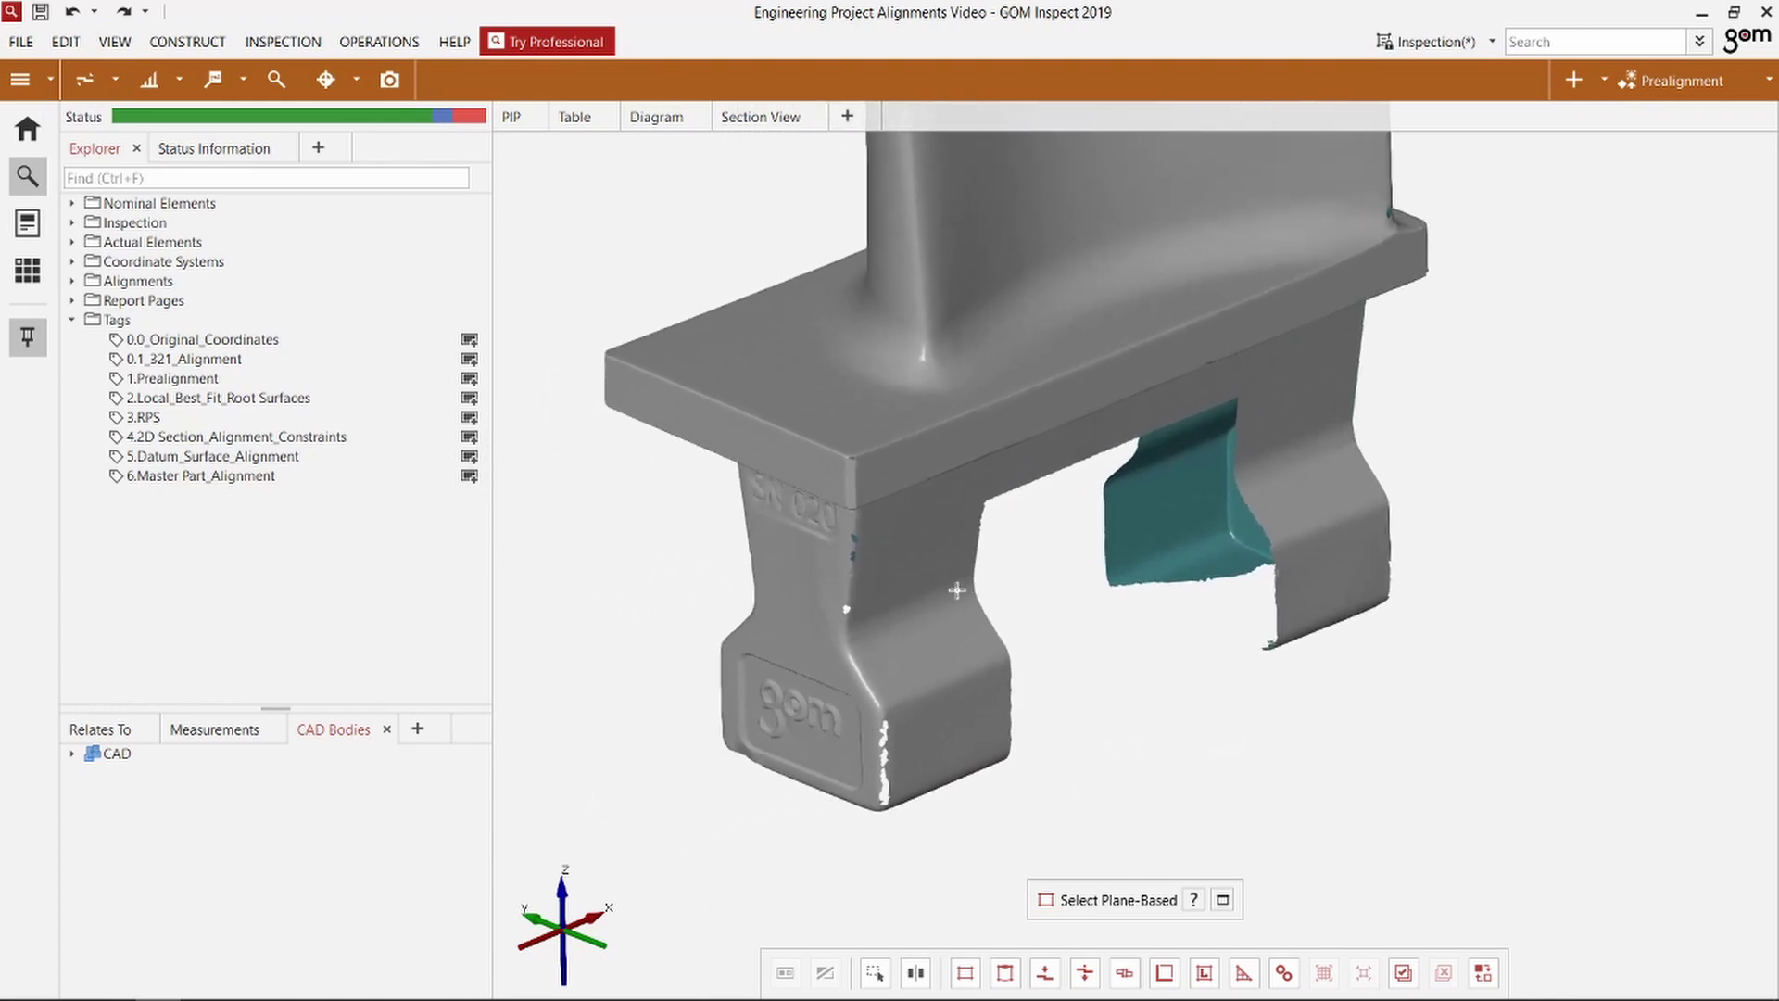
pyautogui.click(921, 641)
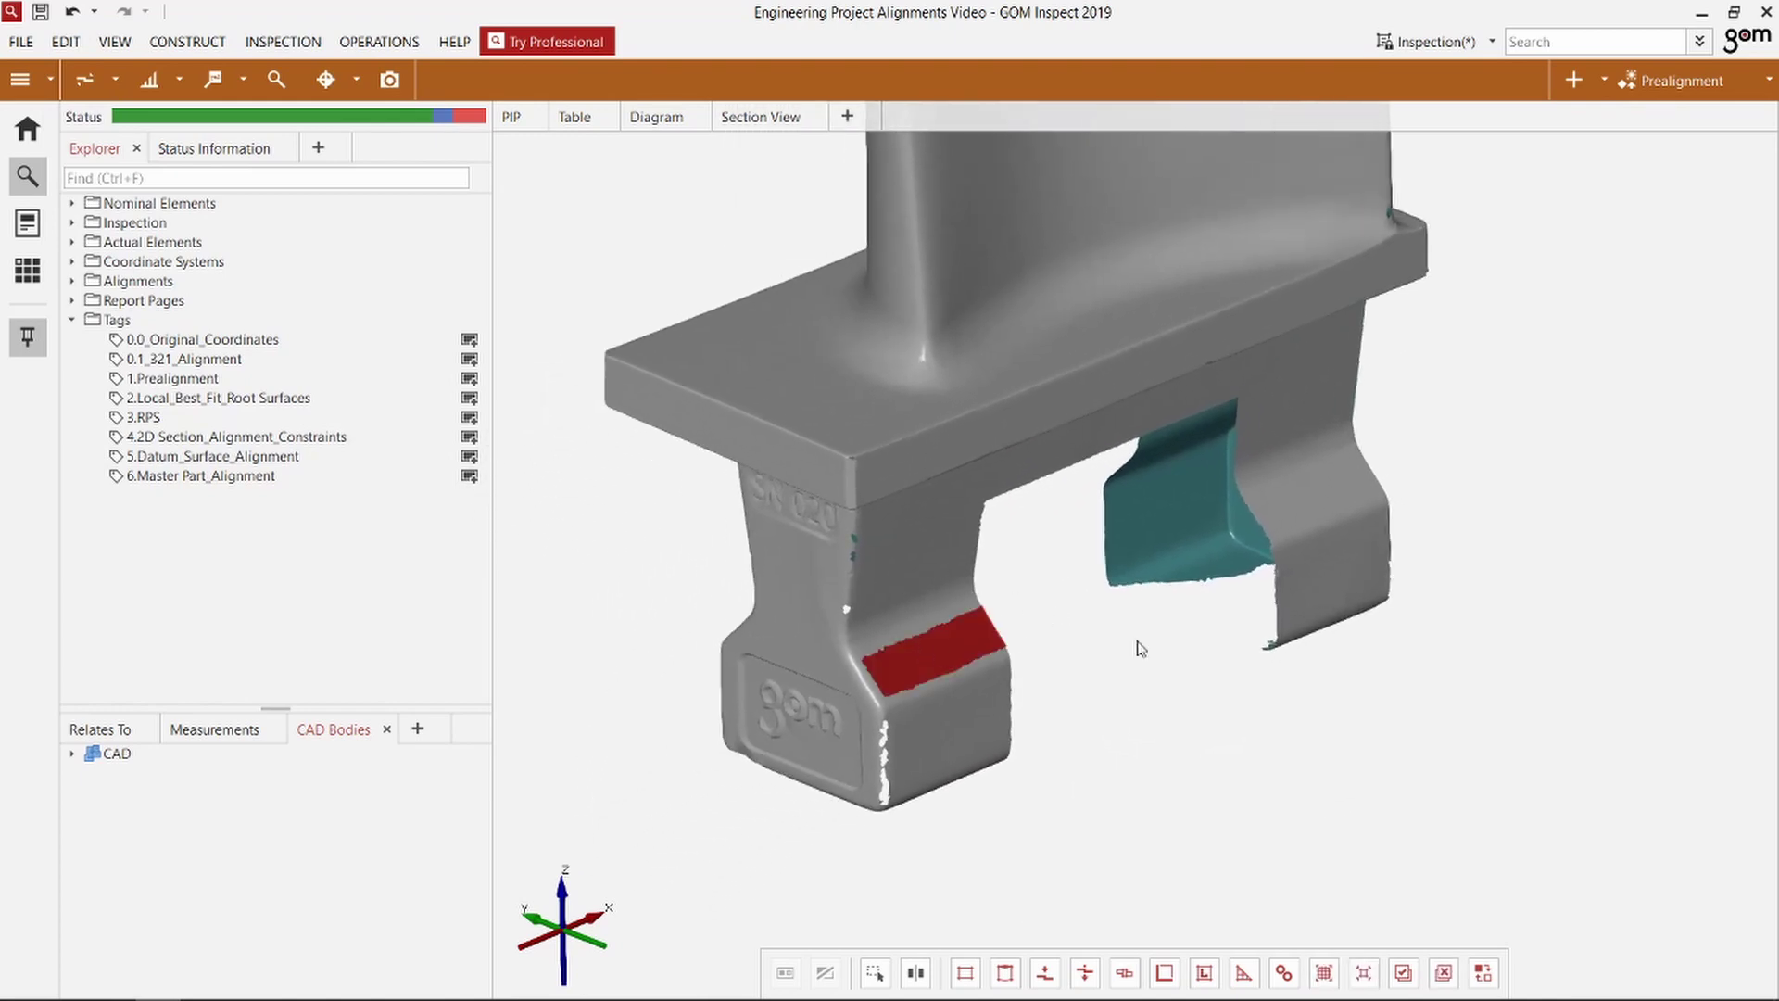
pyautogui.click(1310, 485)
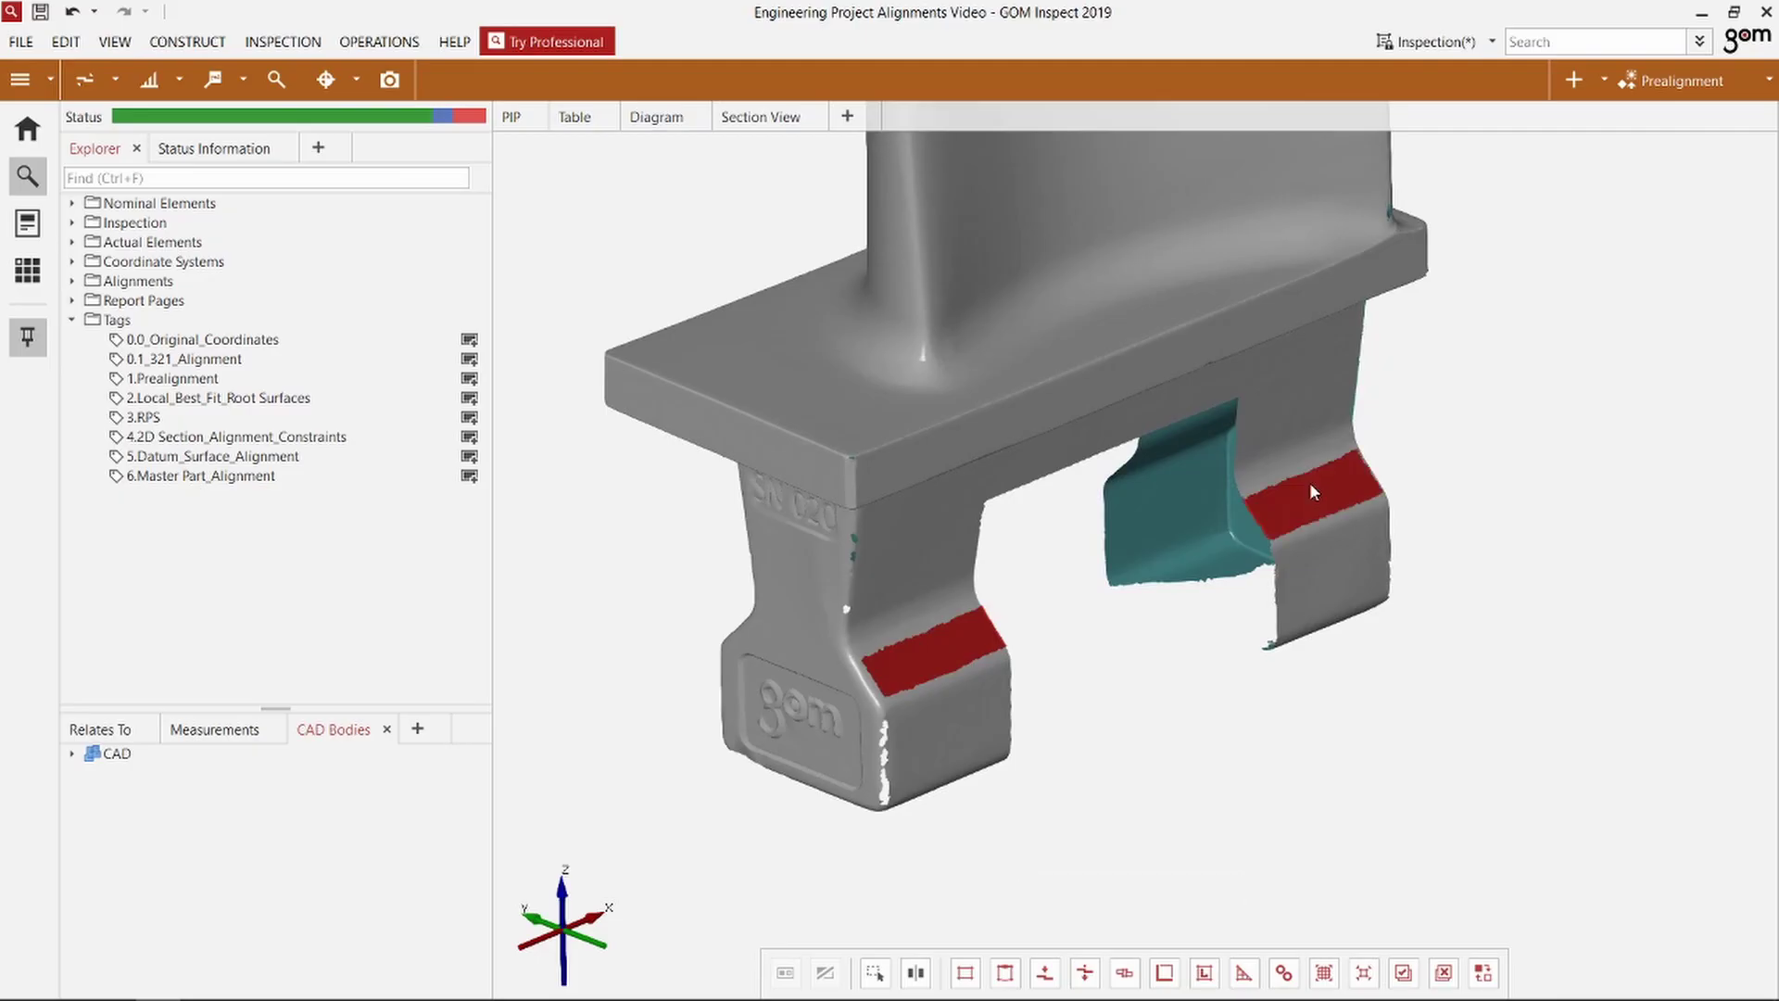
# Step: From the other side, select the faces beside and atop the teal patch, plus the lower root face
pyautogui.moveTo(1186, 753); pyautogui.dragTo(1127, 646)
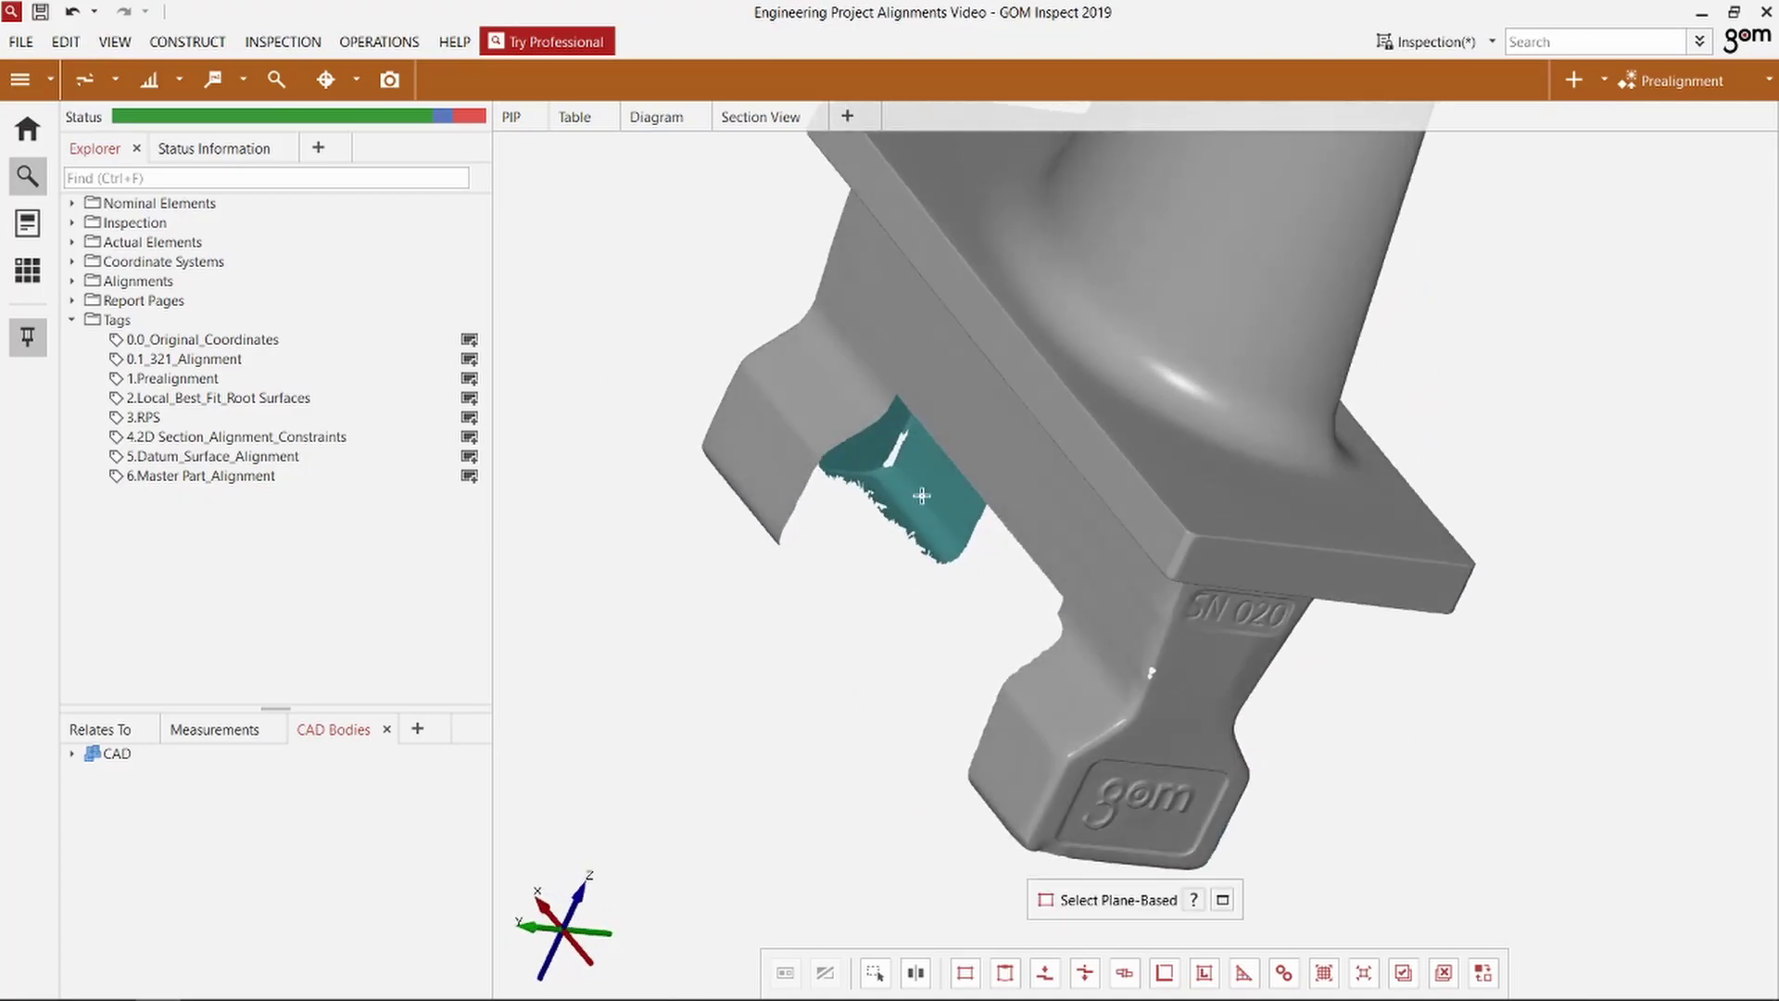
pyautogui.click(839, 419)
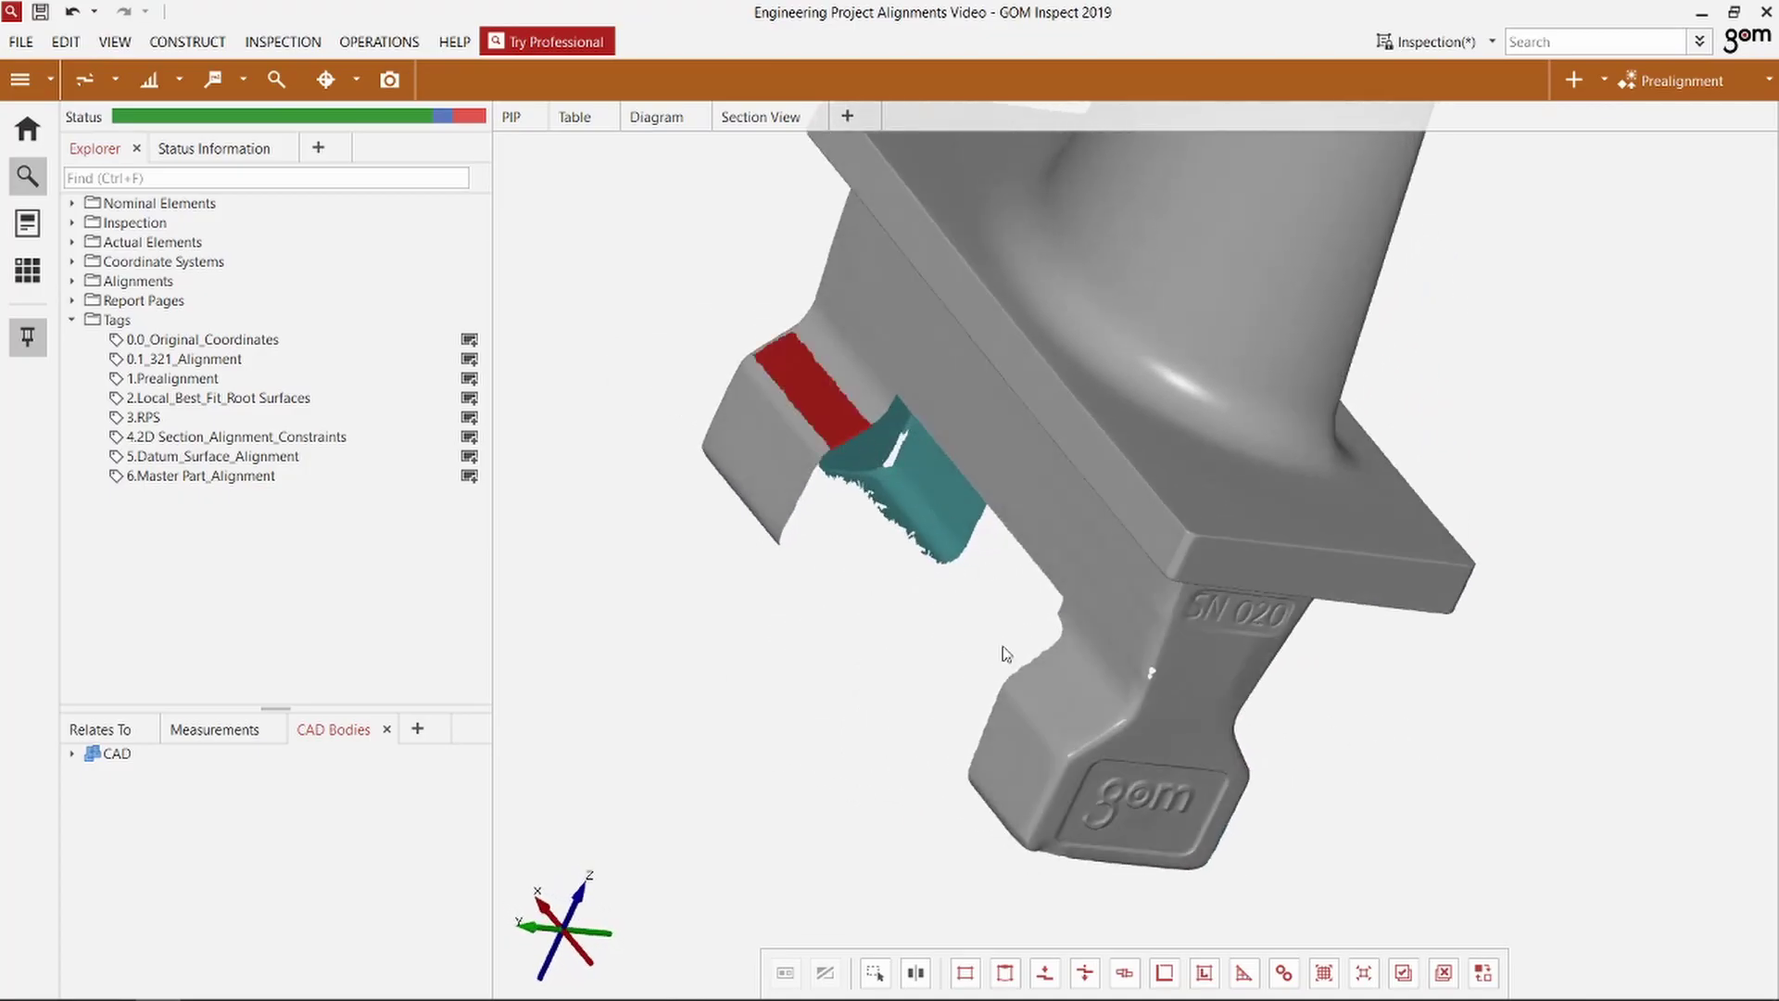
pyautogui.click(1061, 704)
pyautogui.moveTo(1110, 769); pyautogui.dragTo(1140, 621)
pyautogui.scroll(6, 1069, 599)
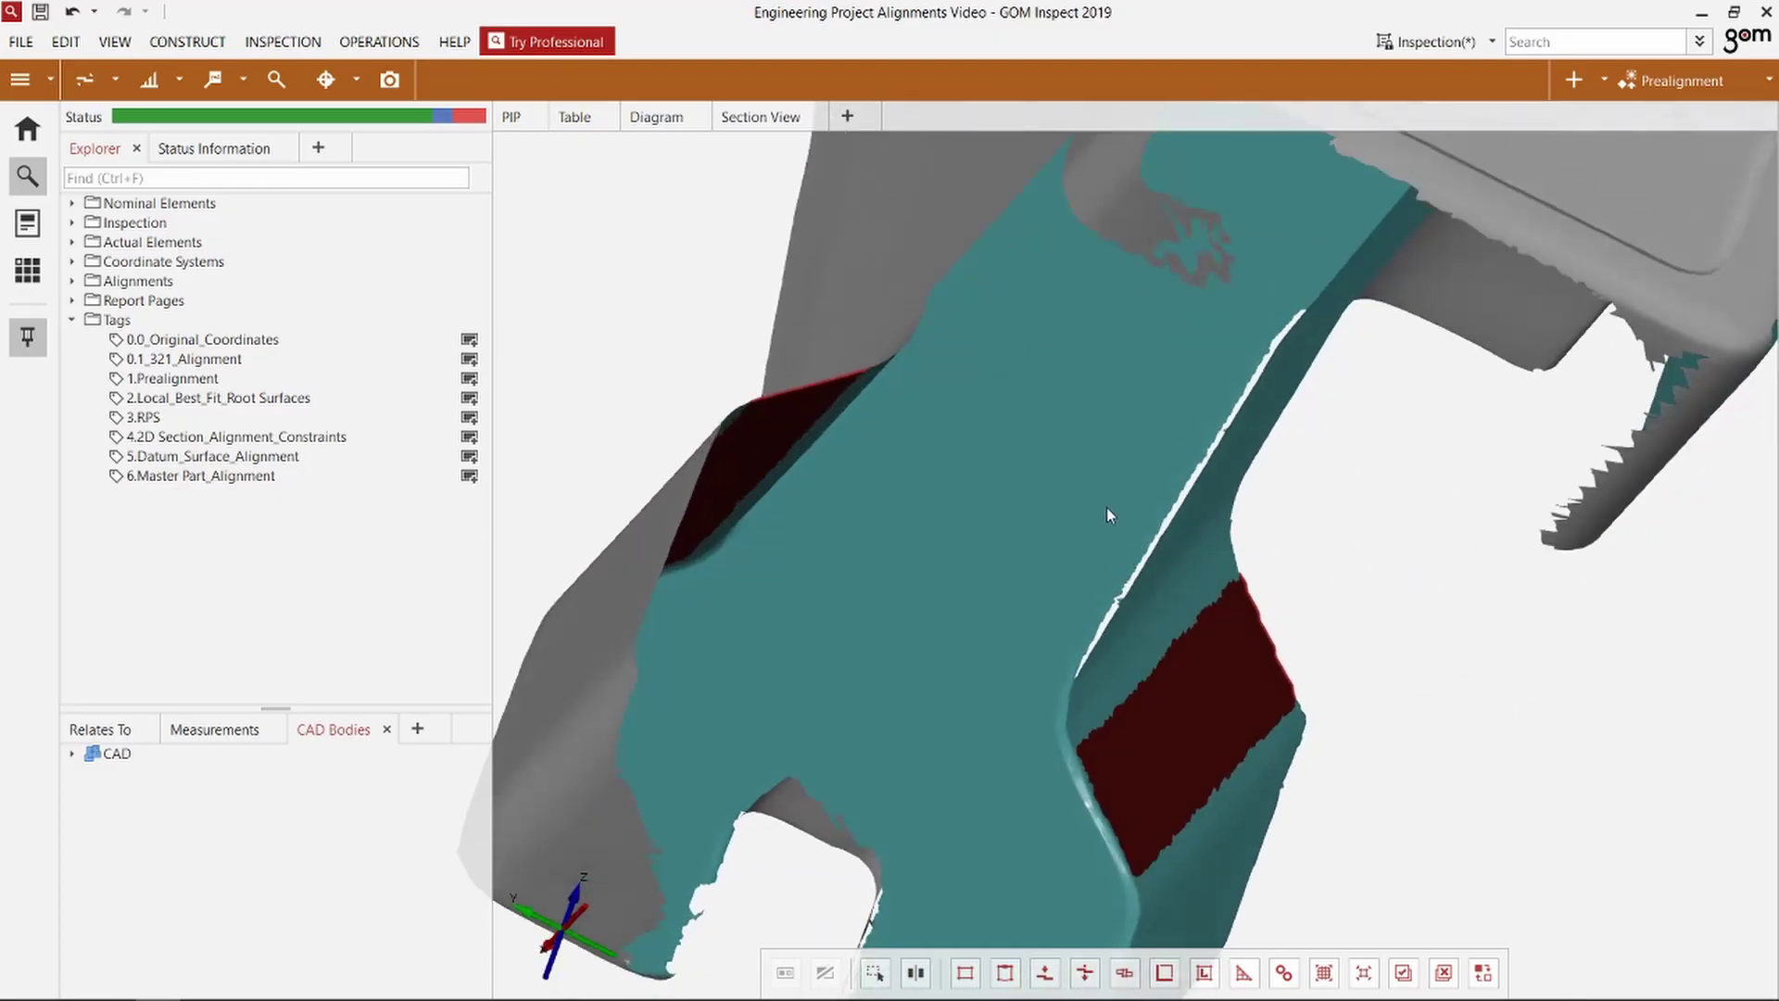
pyautogui.click(1108, 246)
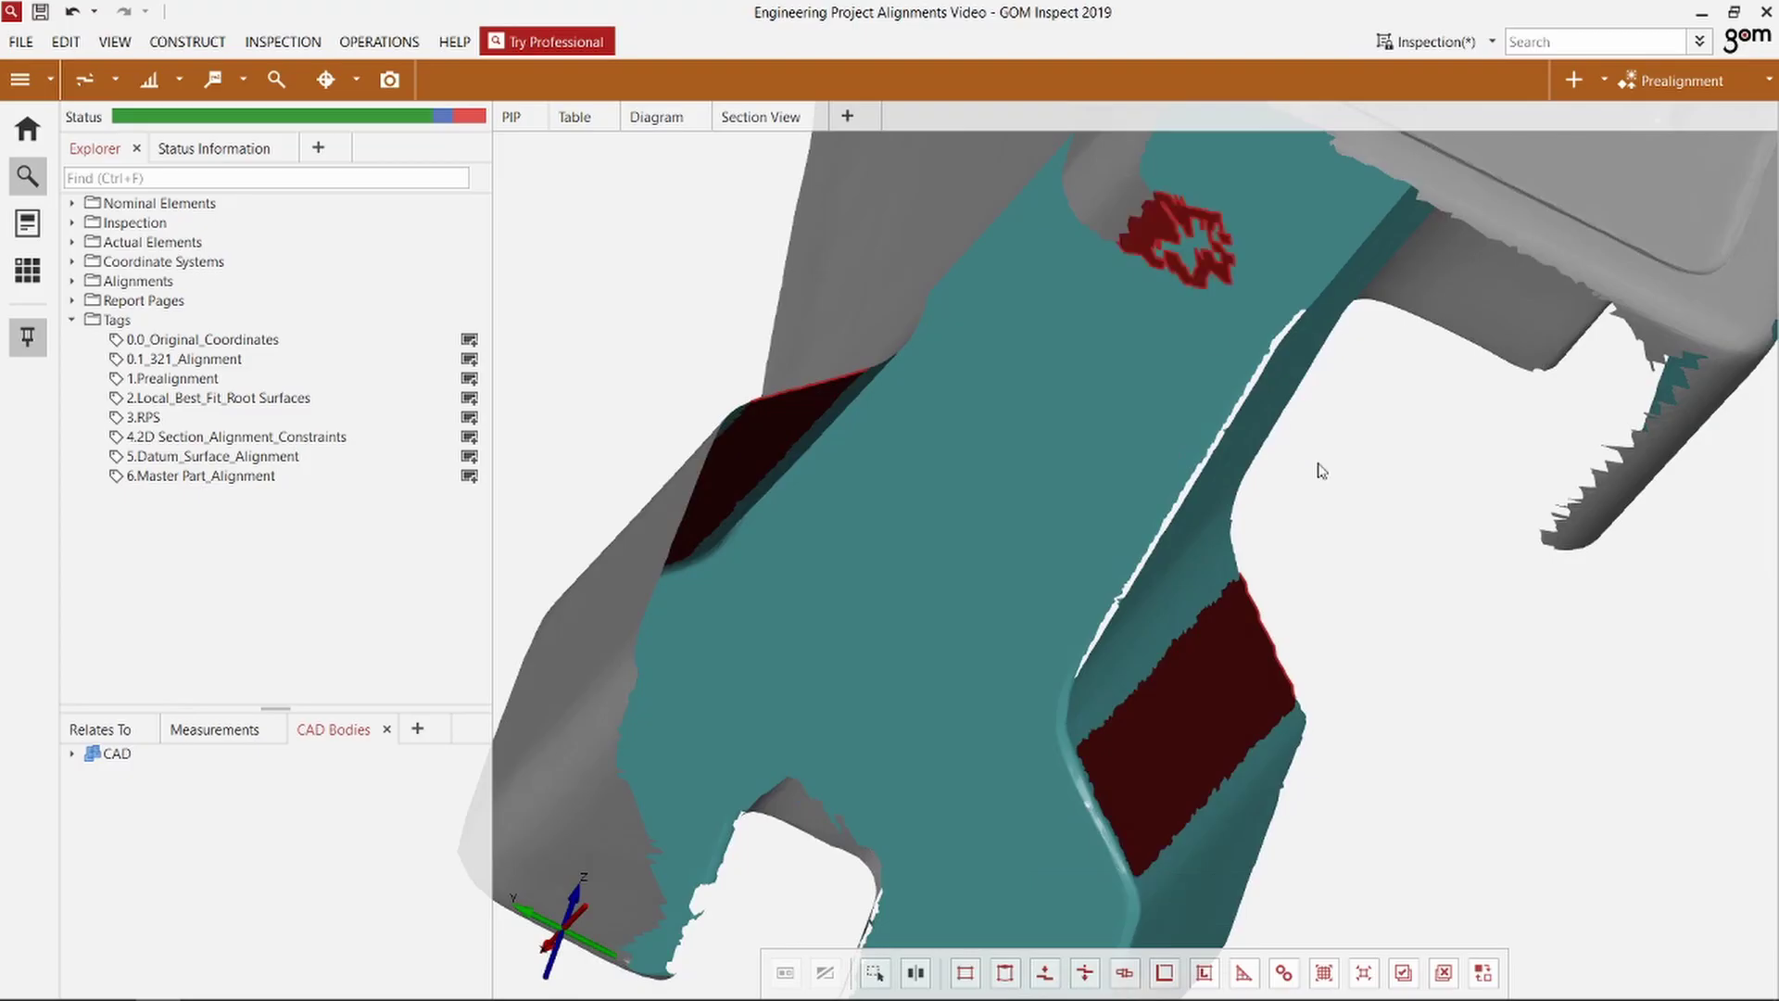
pyautogui.click(1652, 346)
# Step: Select the lower-left root face, the lower teal face and the large flat back face
pyautogui.moveTo(921, 738); pyautogui.dragTo(945, 560, button='right')
pyautogui.click(762, 599)
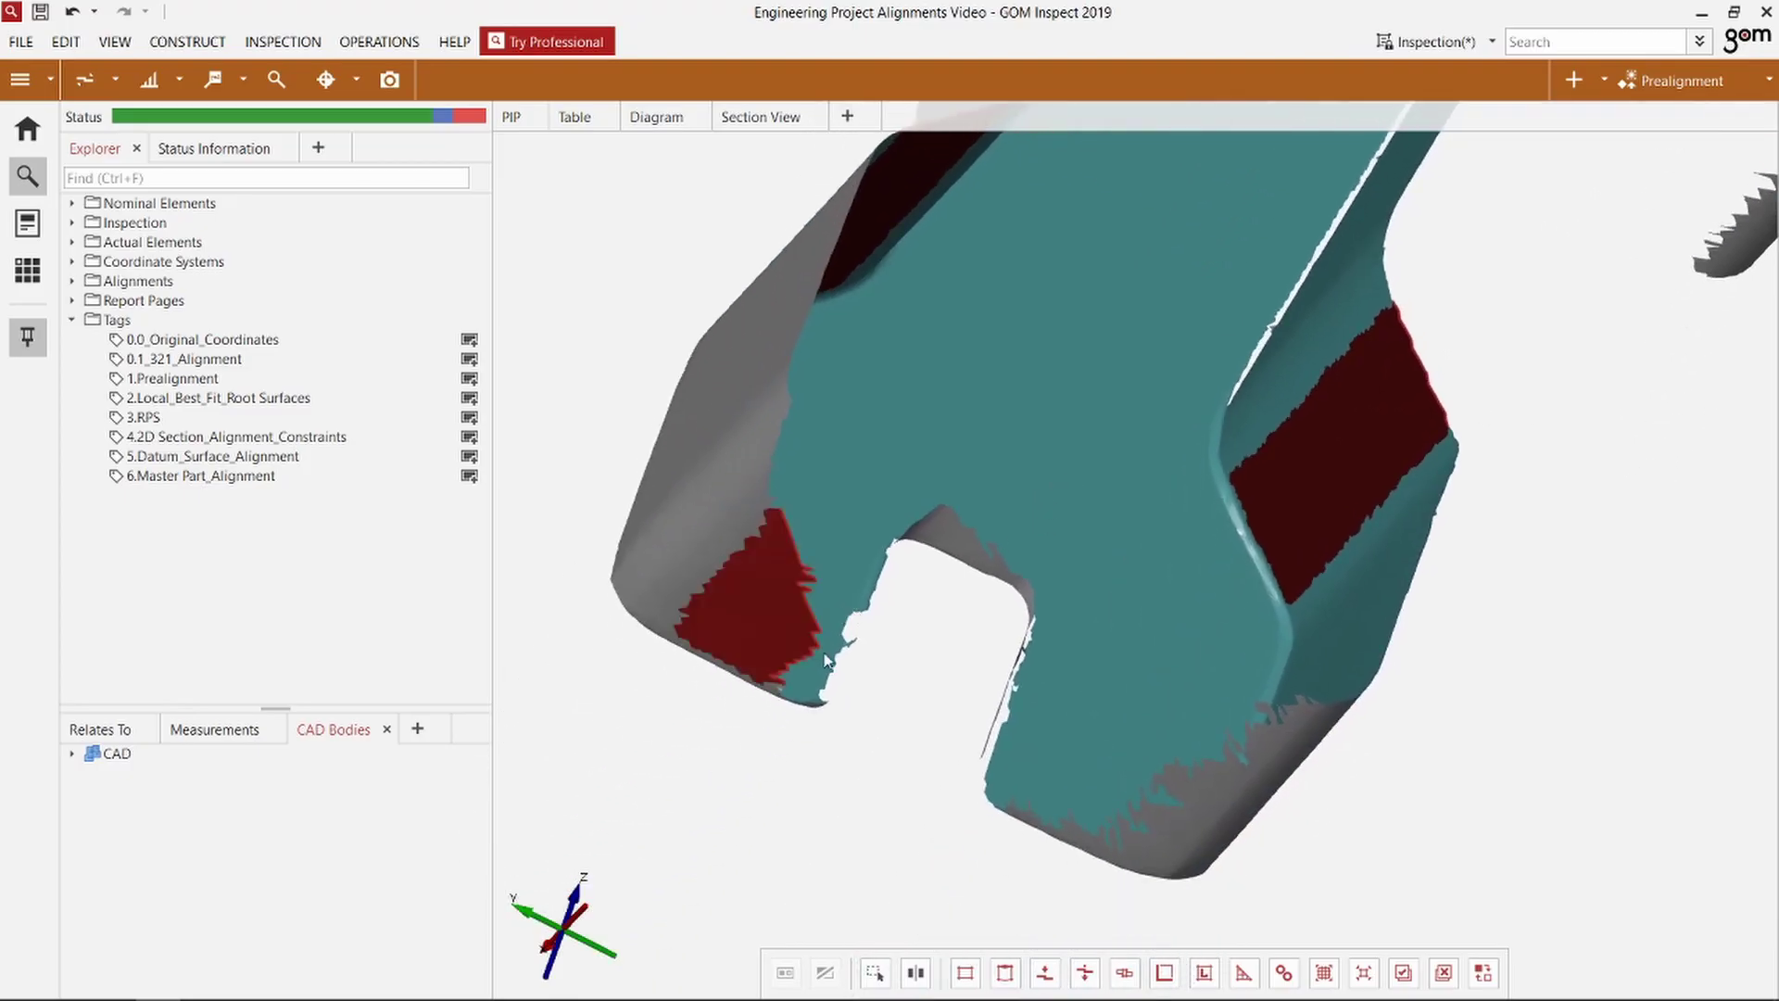
pyautogui.click(1186, 787)
pyautogui.scroll(-3, 1130, 648)
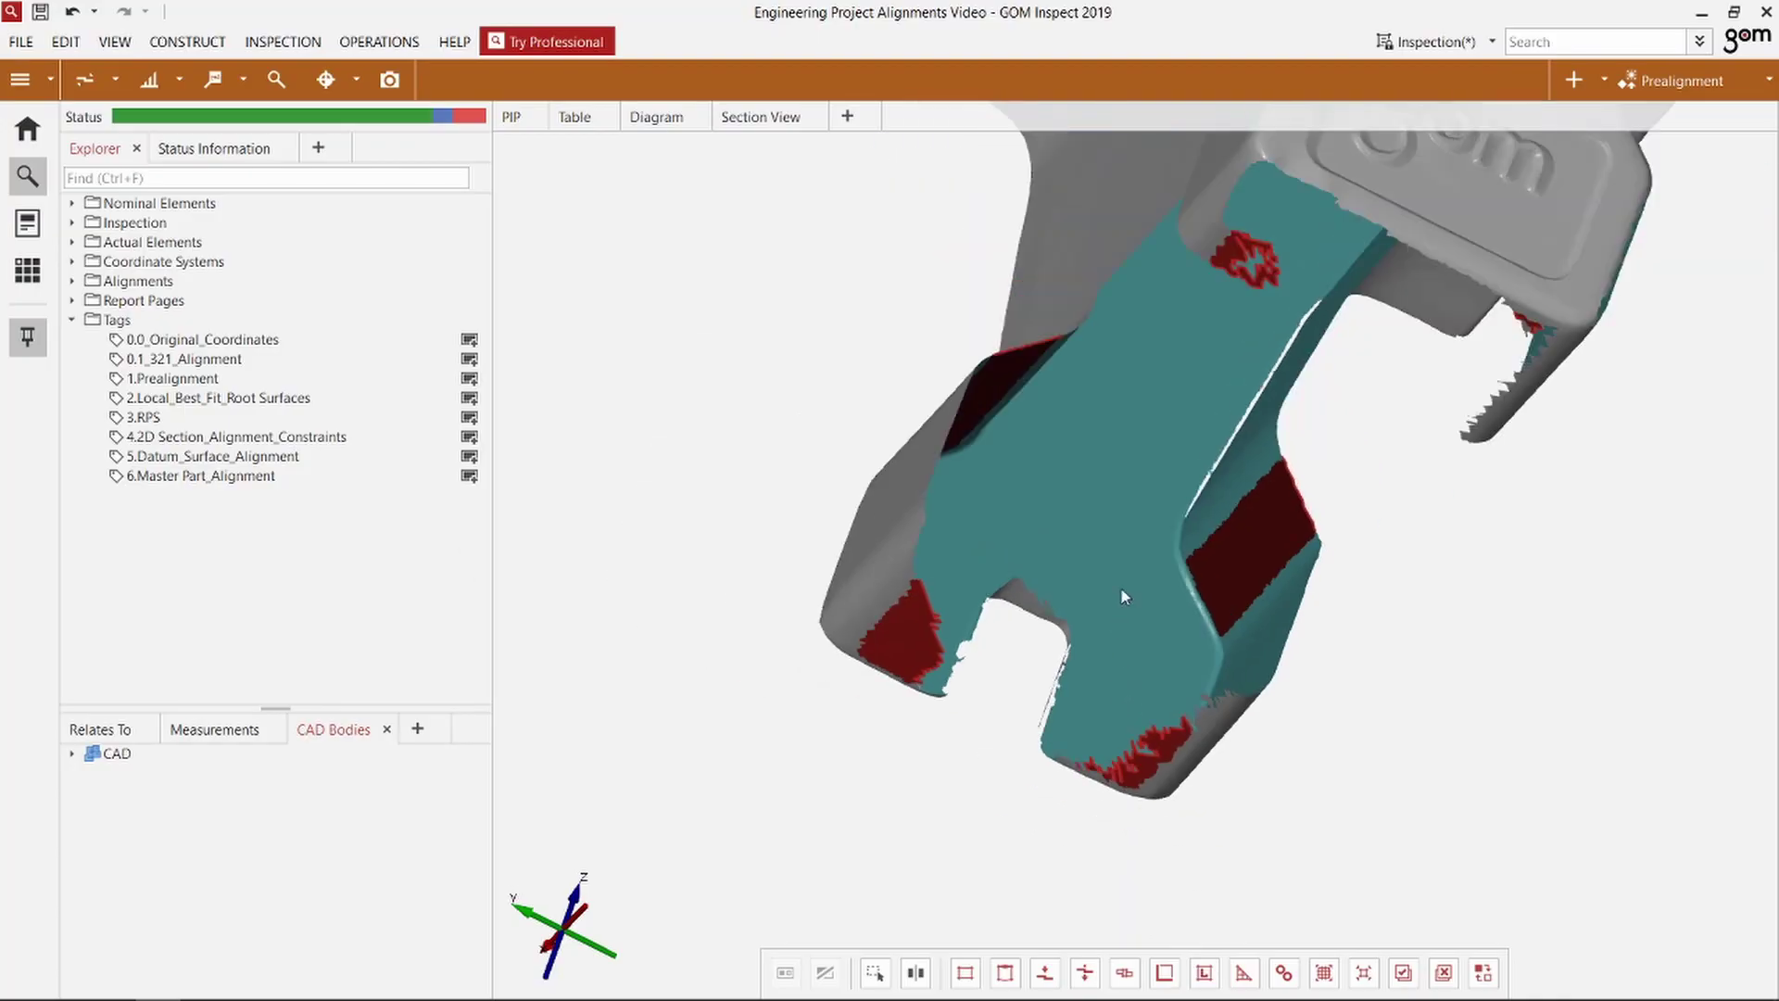
pyautogui.moveTo(1122, 593); pyautogui.dragTo(1245, 482)
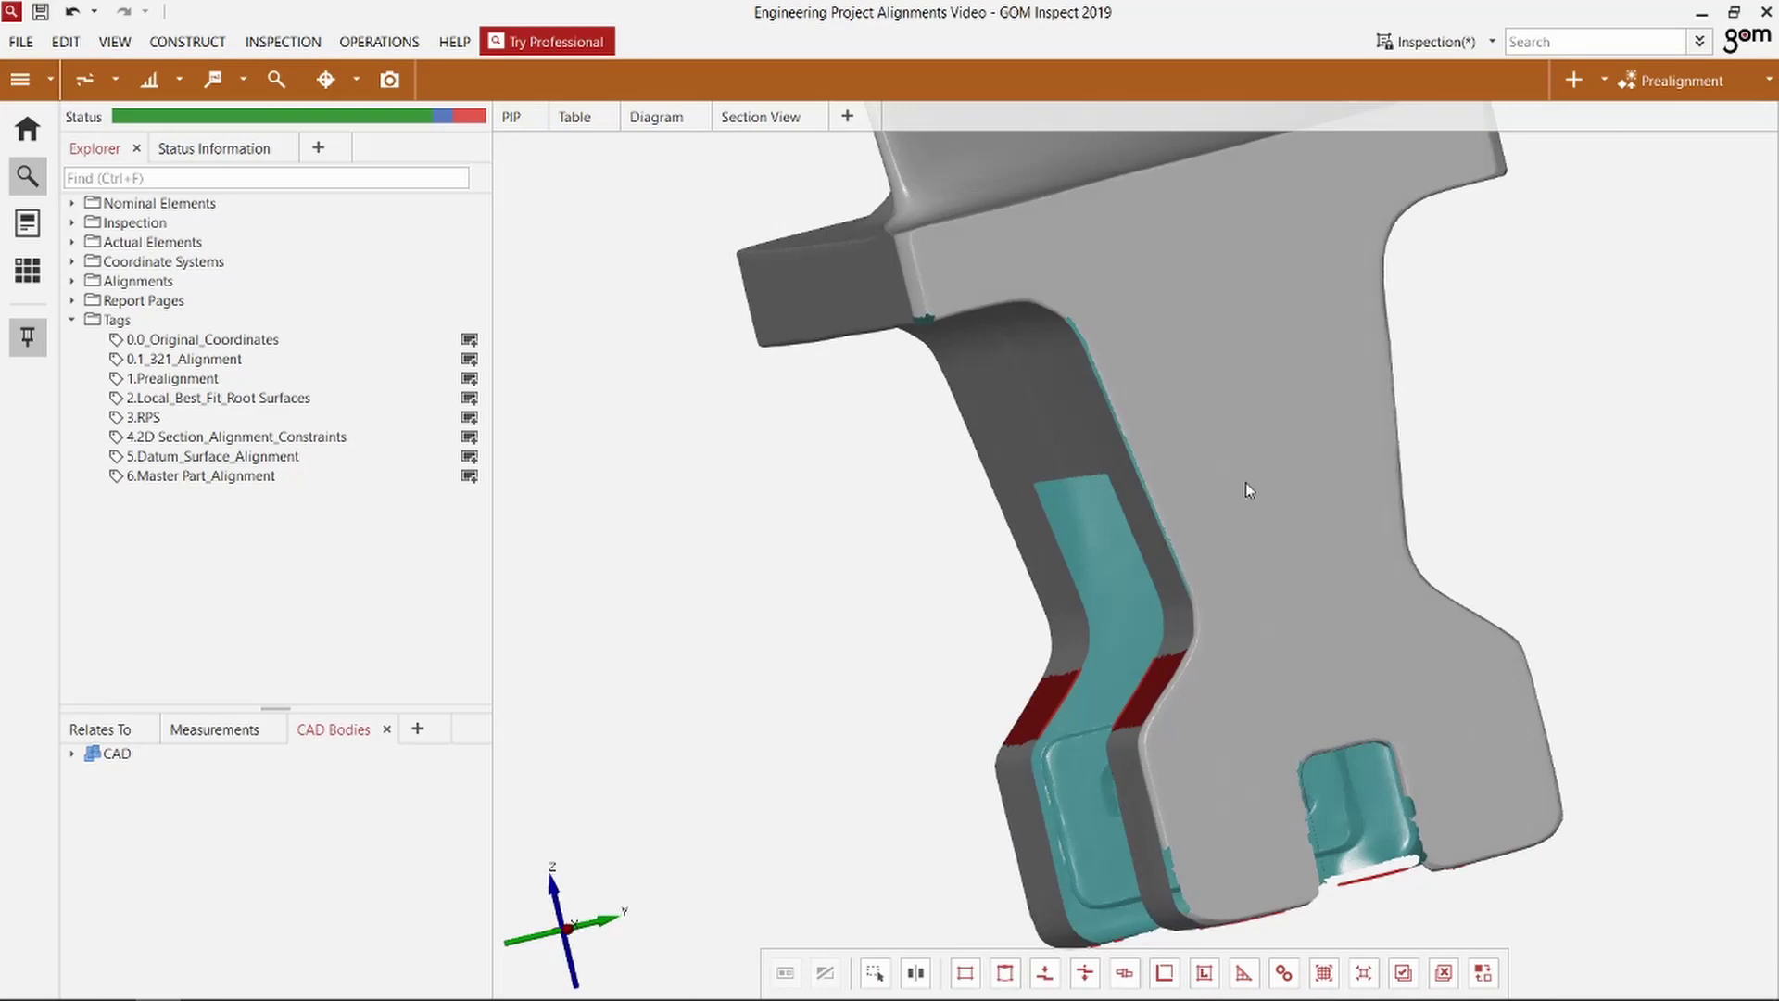
pyautogui.click(1277, 475)
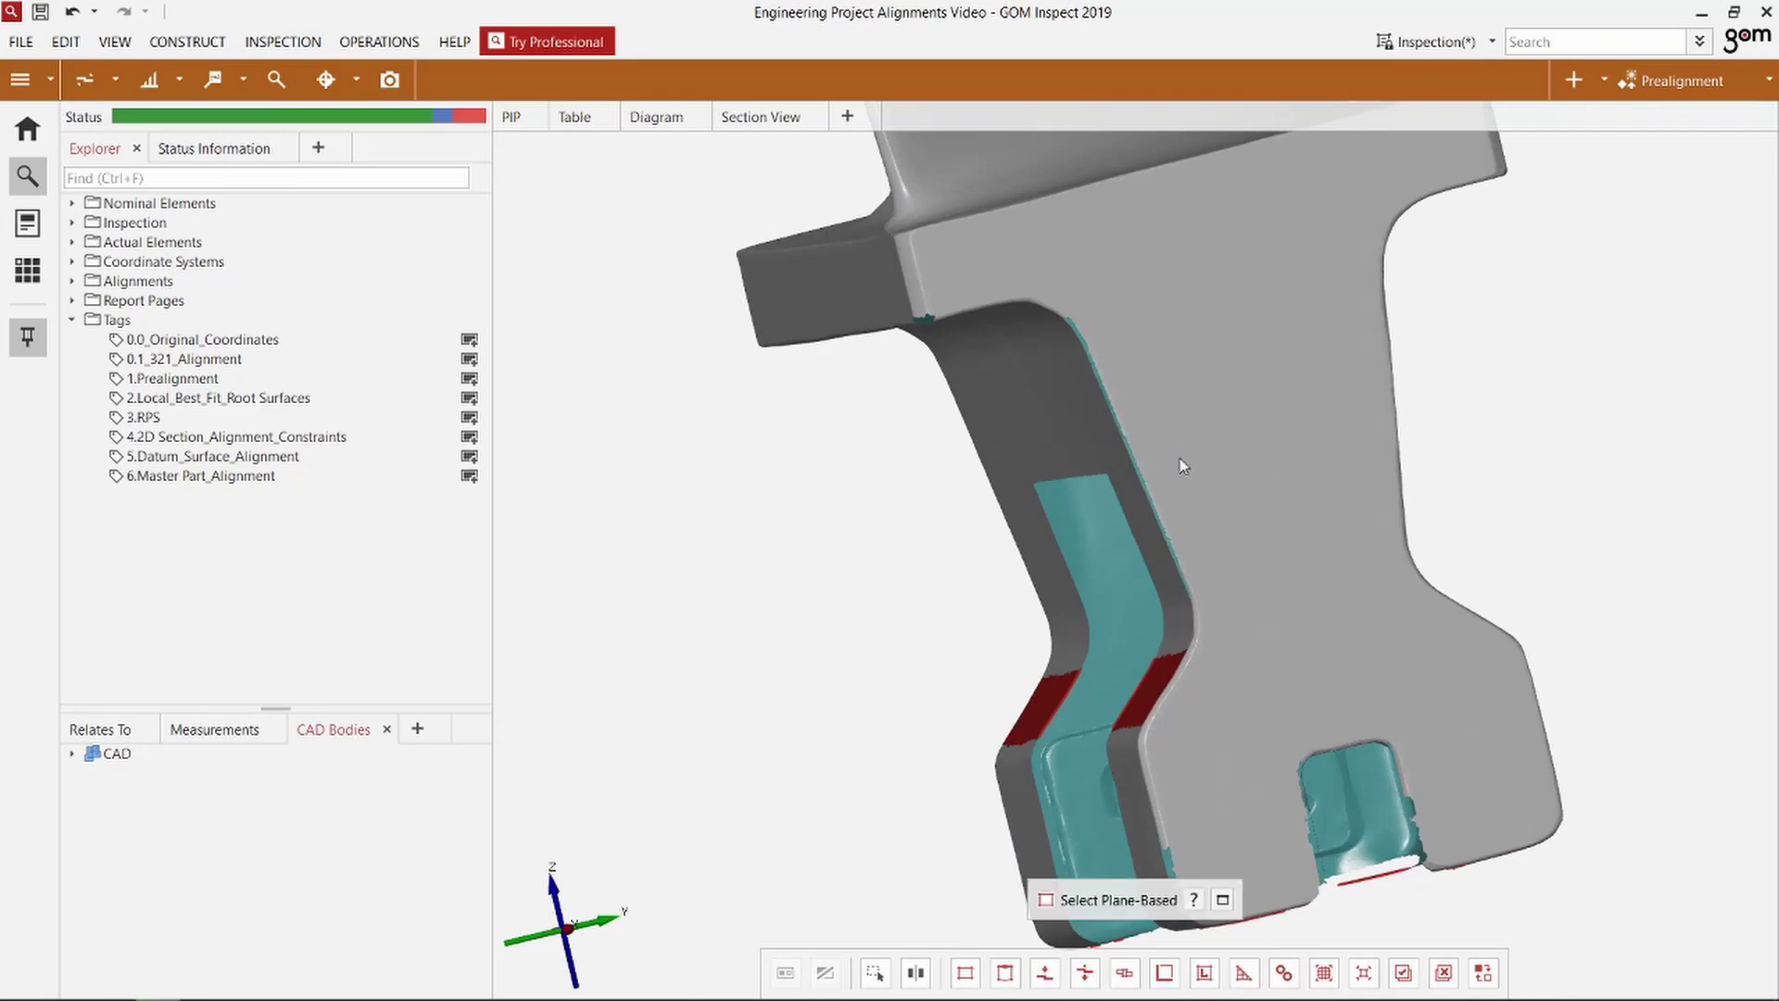
pyautogui.scroll(-5, 1179, 461)
pyautogui.moveTo(1179, 461); pyautogui.dragTo(1234, 546)
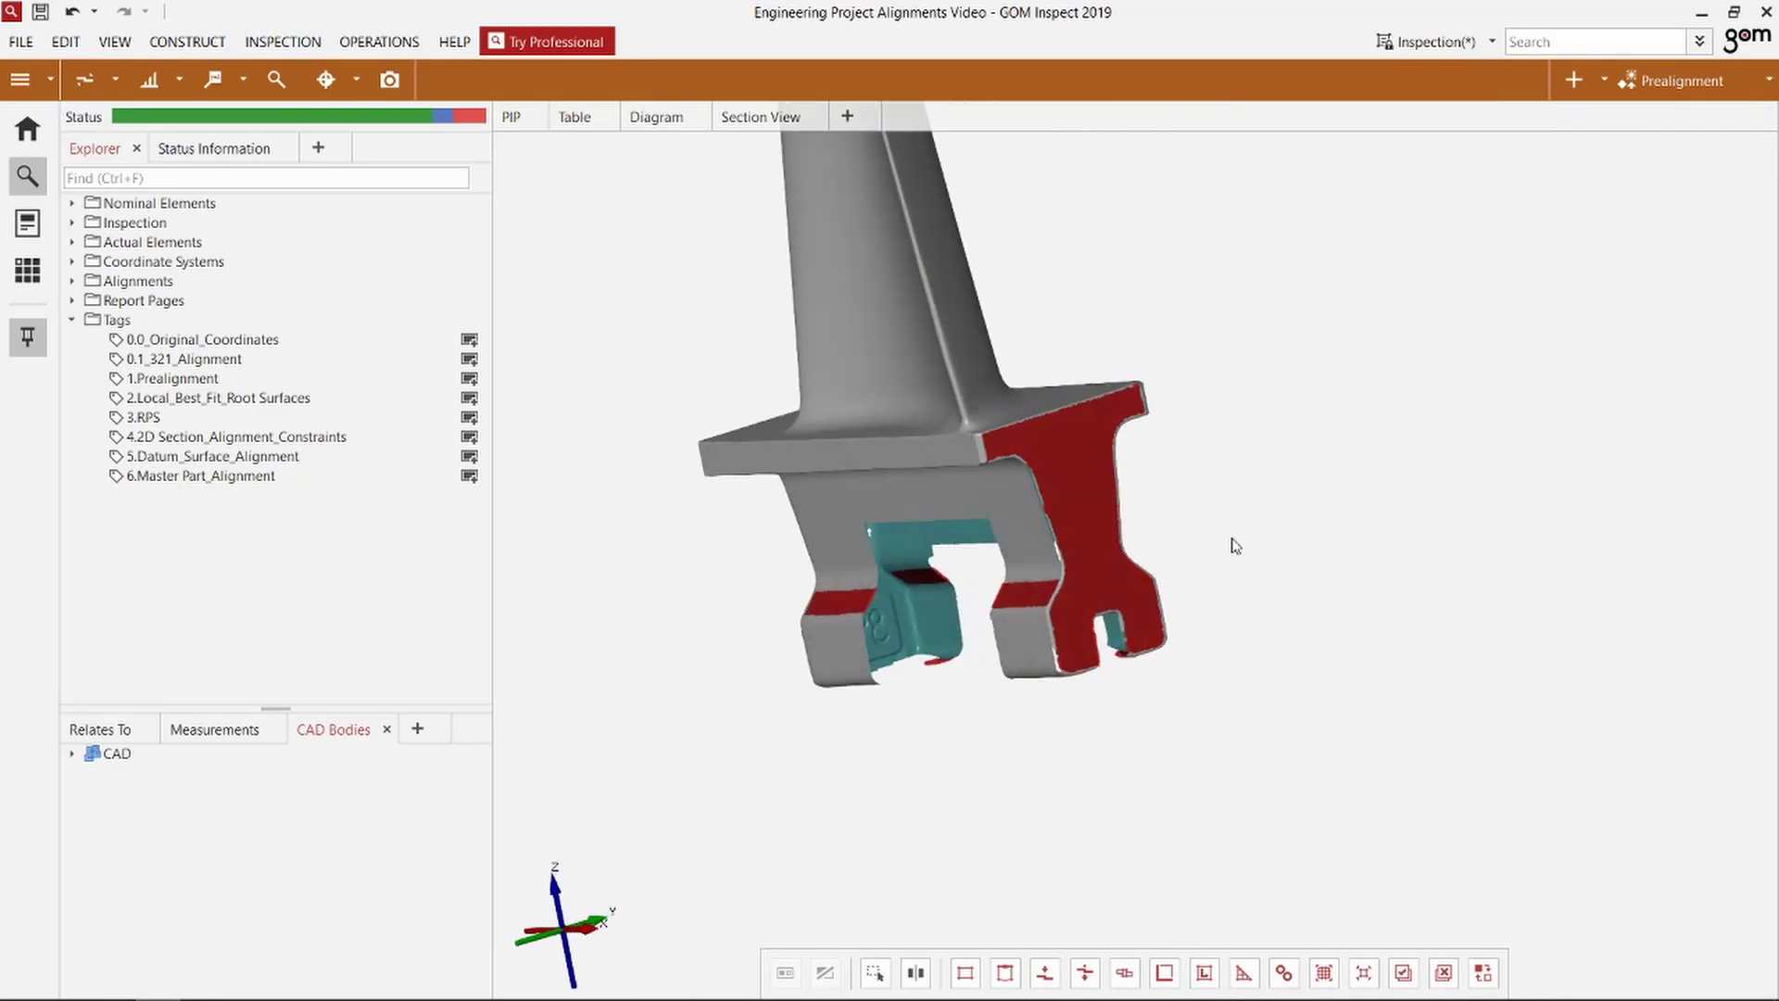
# Step: Create a Local Best-Fit named 'Local best-fit Root', giving 0.099142 mm deviation
pyautogui.click(1598, 93)
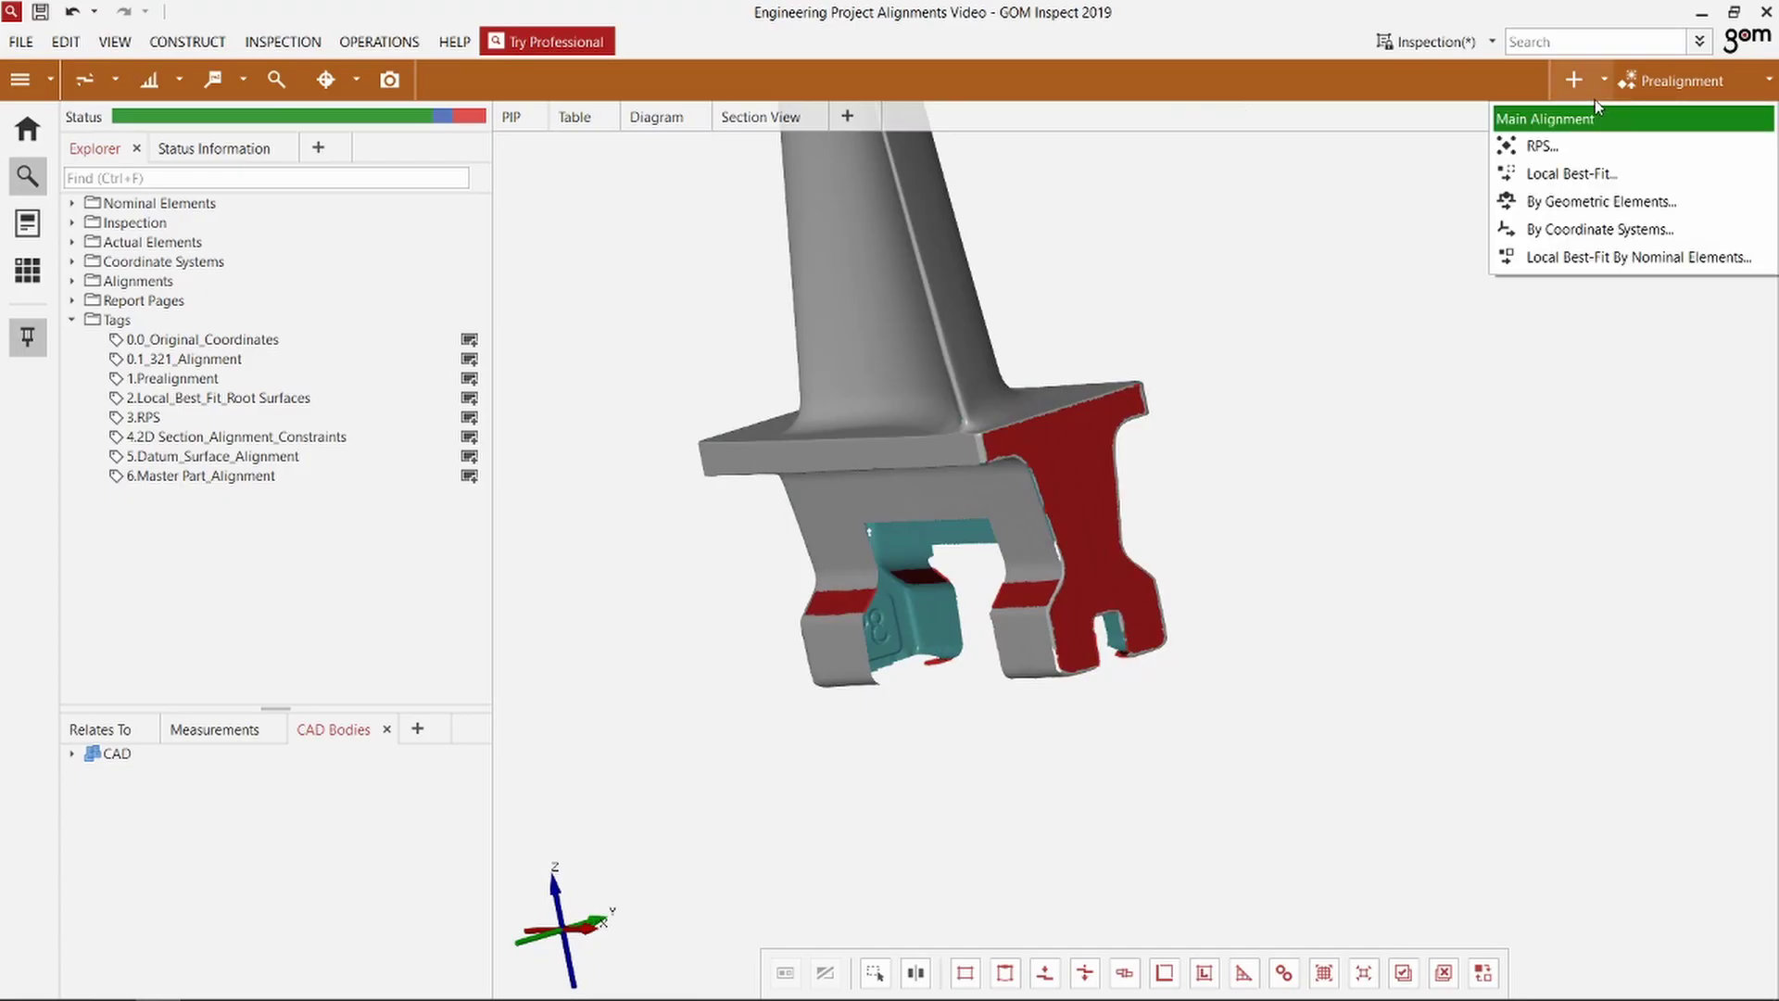
pyautogui.click(1596, 185)
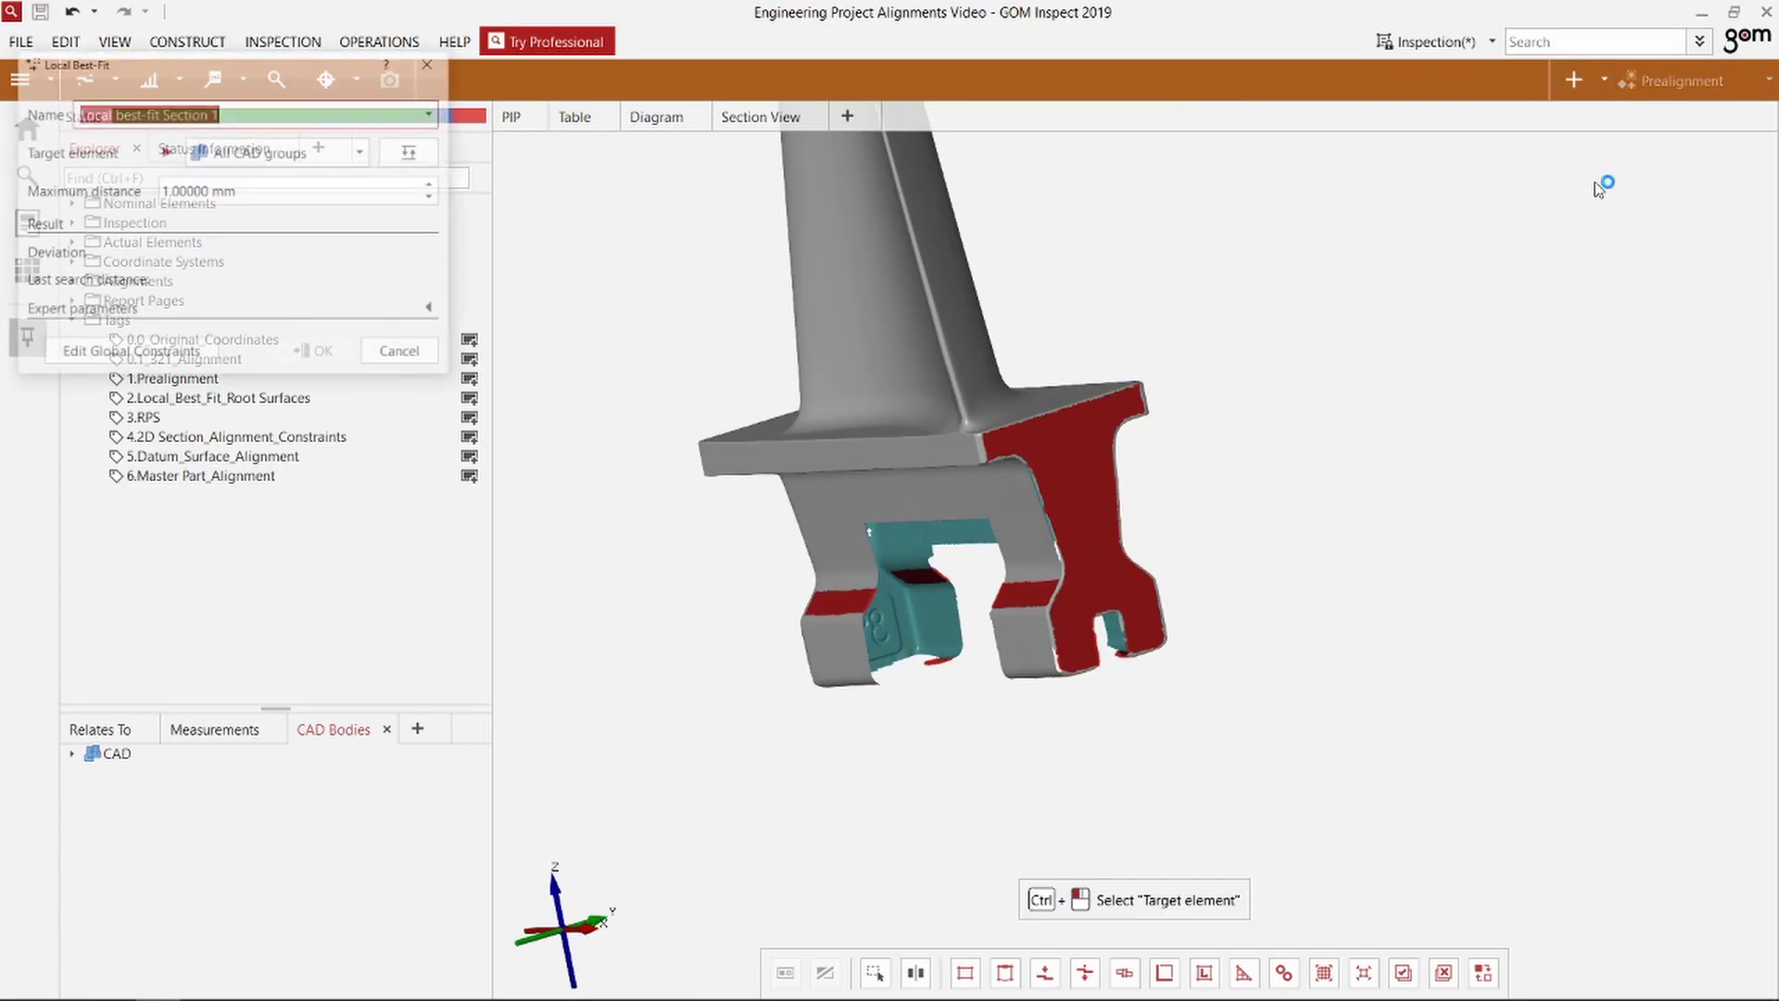
pyautogui.click(259, 115)
pyautogui.press('BackSpace')
pyautogui.press('BackSpace')
pyautogui.press('BackSpace')
pyautogui.press('BackSpace')
pyautogui.press('BackSpace')
pyautogui.press('BackSpace')
pyautogui.press('BackSpace')
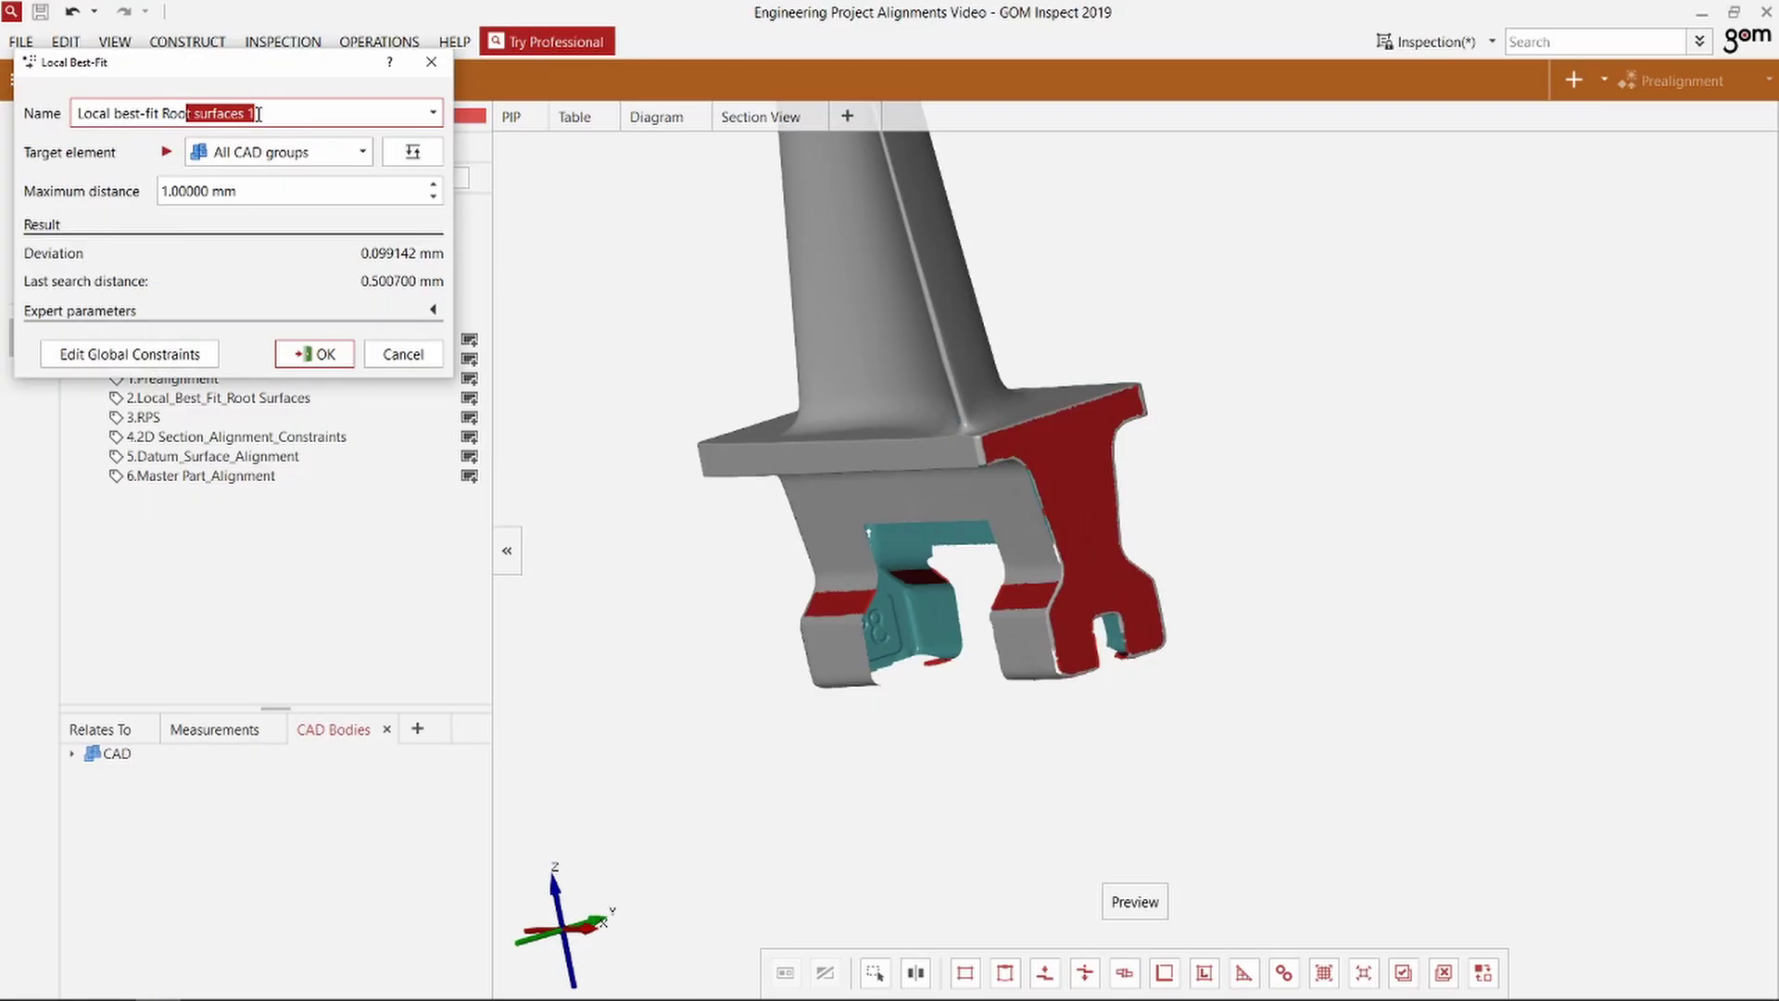
pyautogui.hotkey('shift', 'Right')
pyautogui.press('Delete')
pyautogui.click(340, 364)
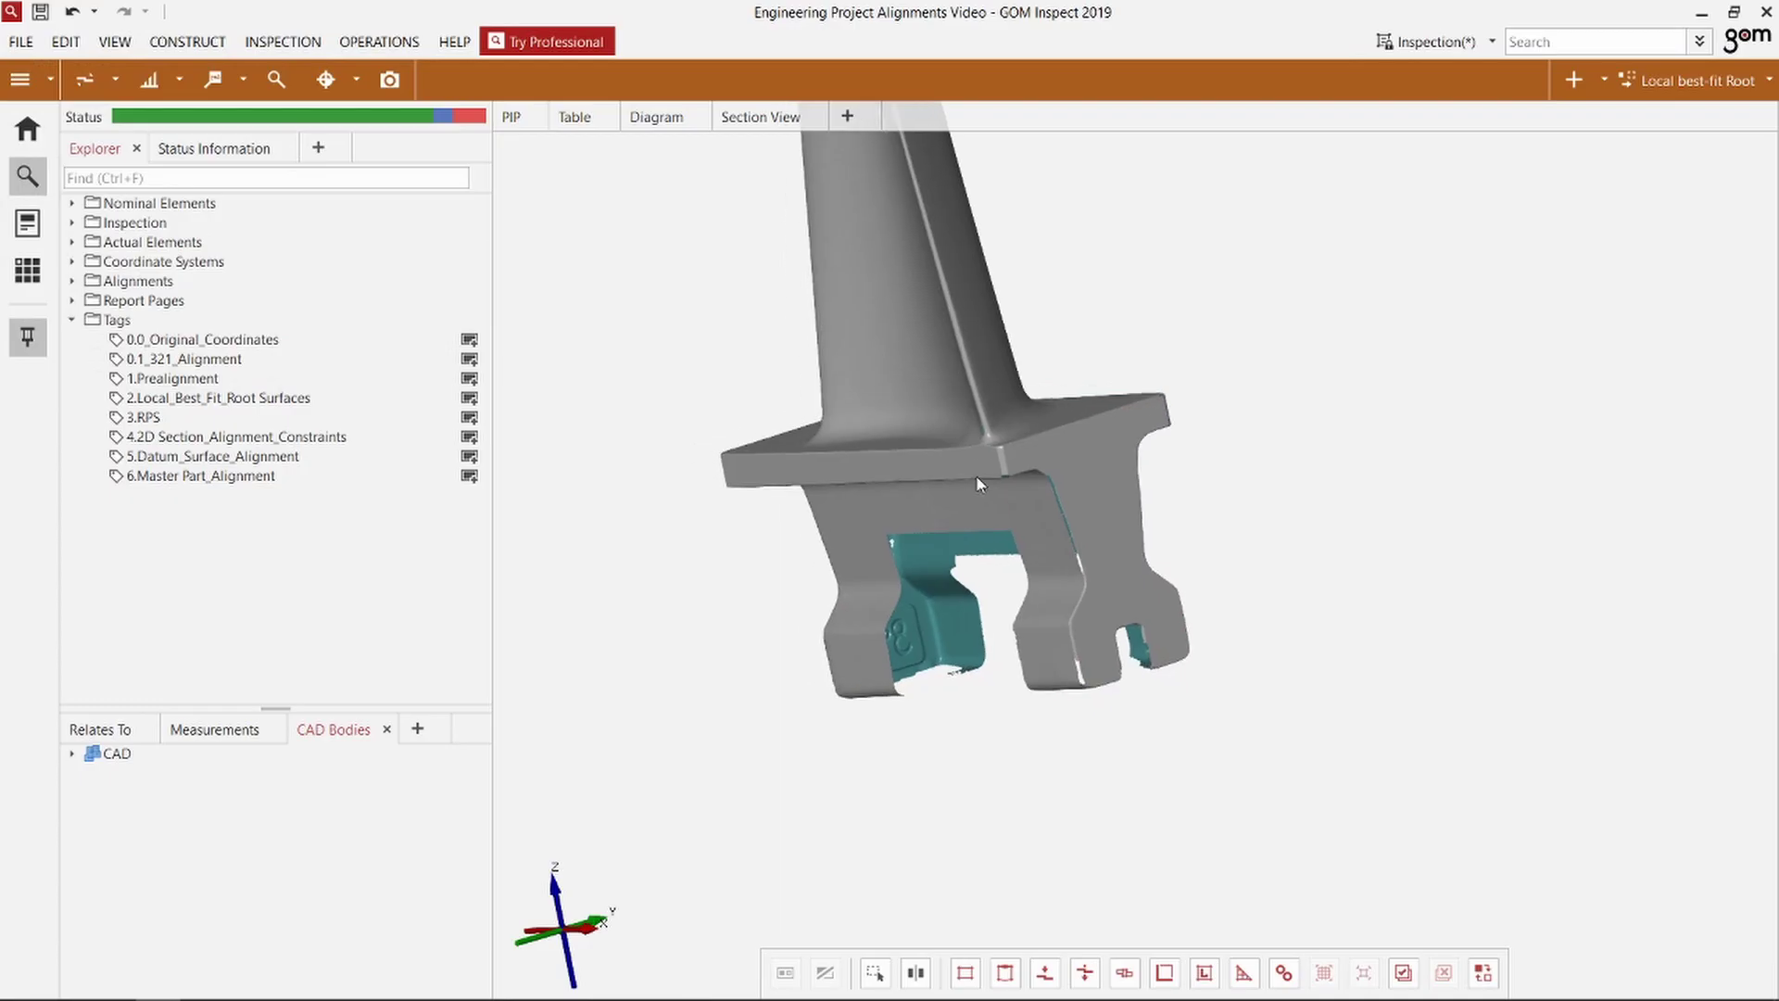
# Step: Select the CAD body under Nominal Elements and orbit to view the blade's blue CAD face
pyautogui.click(72, 203)
pyautogui.click(149, 223)
pyautogui.moveTo(815, 574); pyautogui.dragTo(1149, 524)
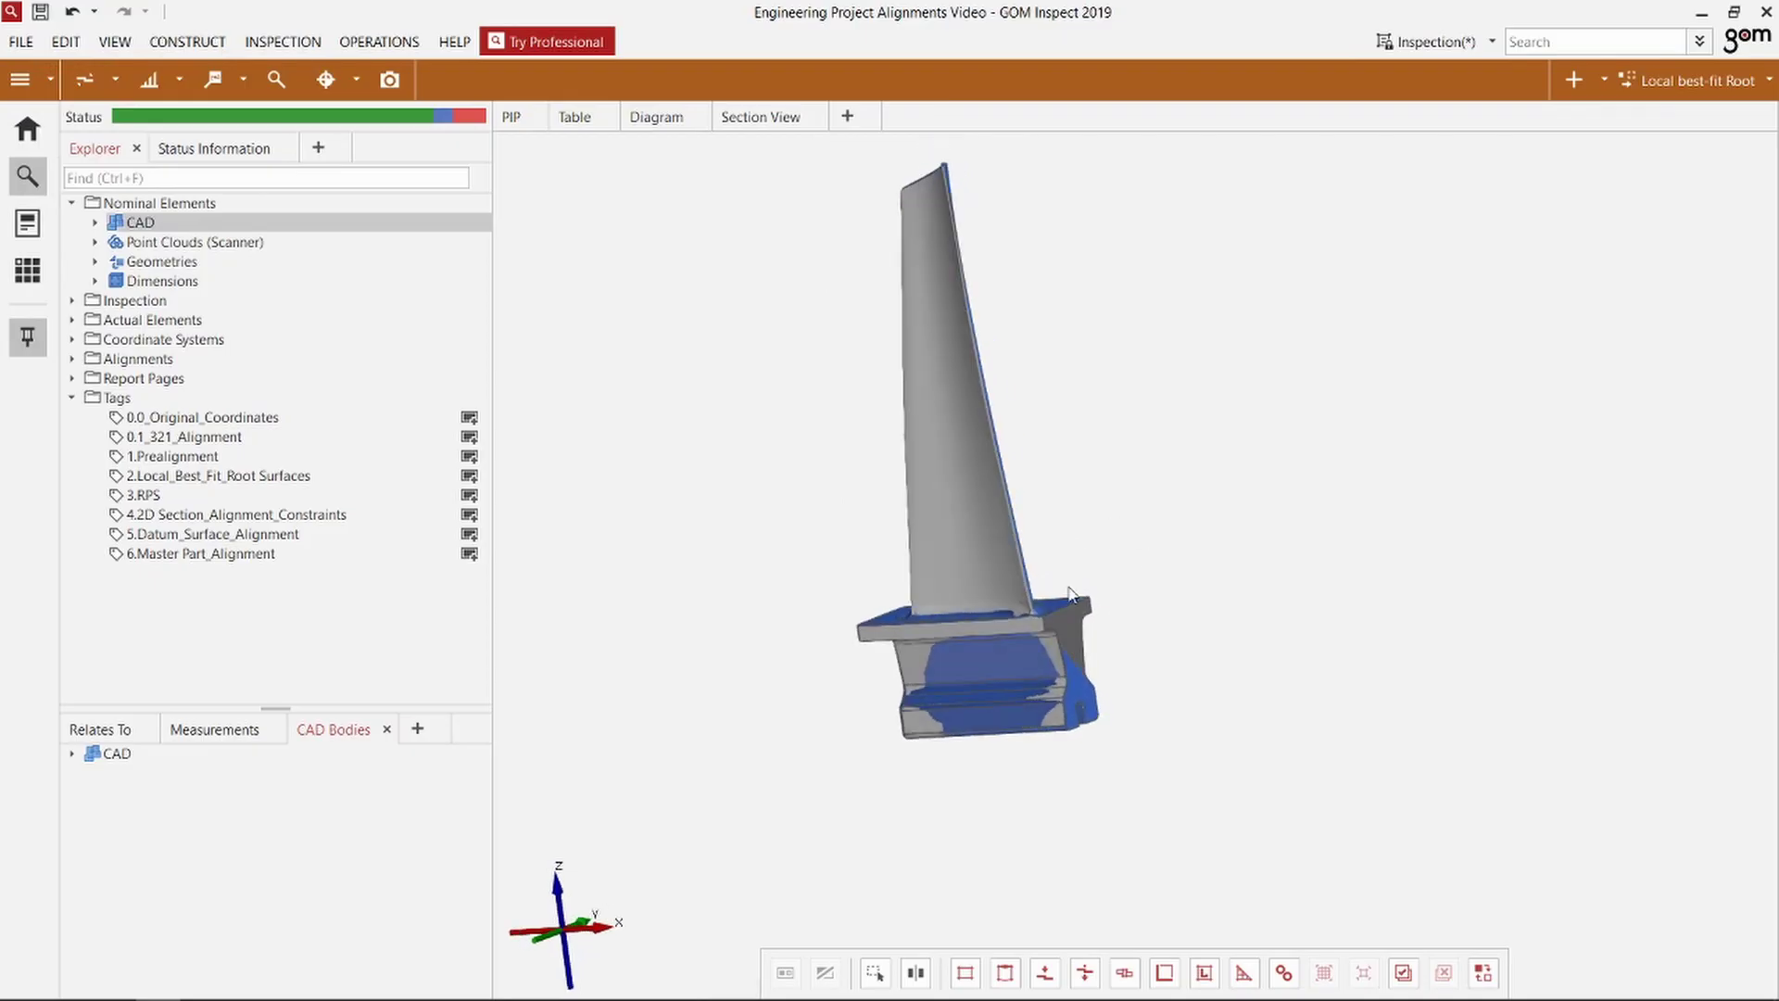
pyautogui.moveTo(1073, 595); pyautogui.dragTo(1118, 535, button='right')
pyautogui.moveTo(1105, 562); pyautogui.dragTo(992, 575)
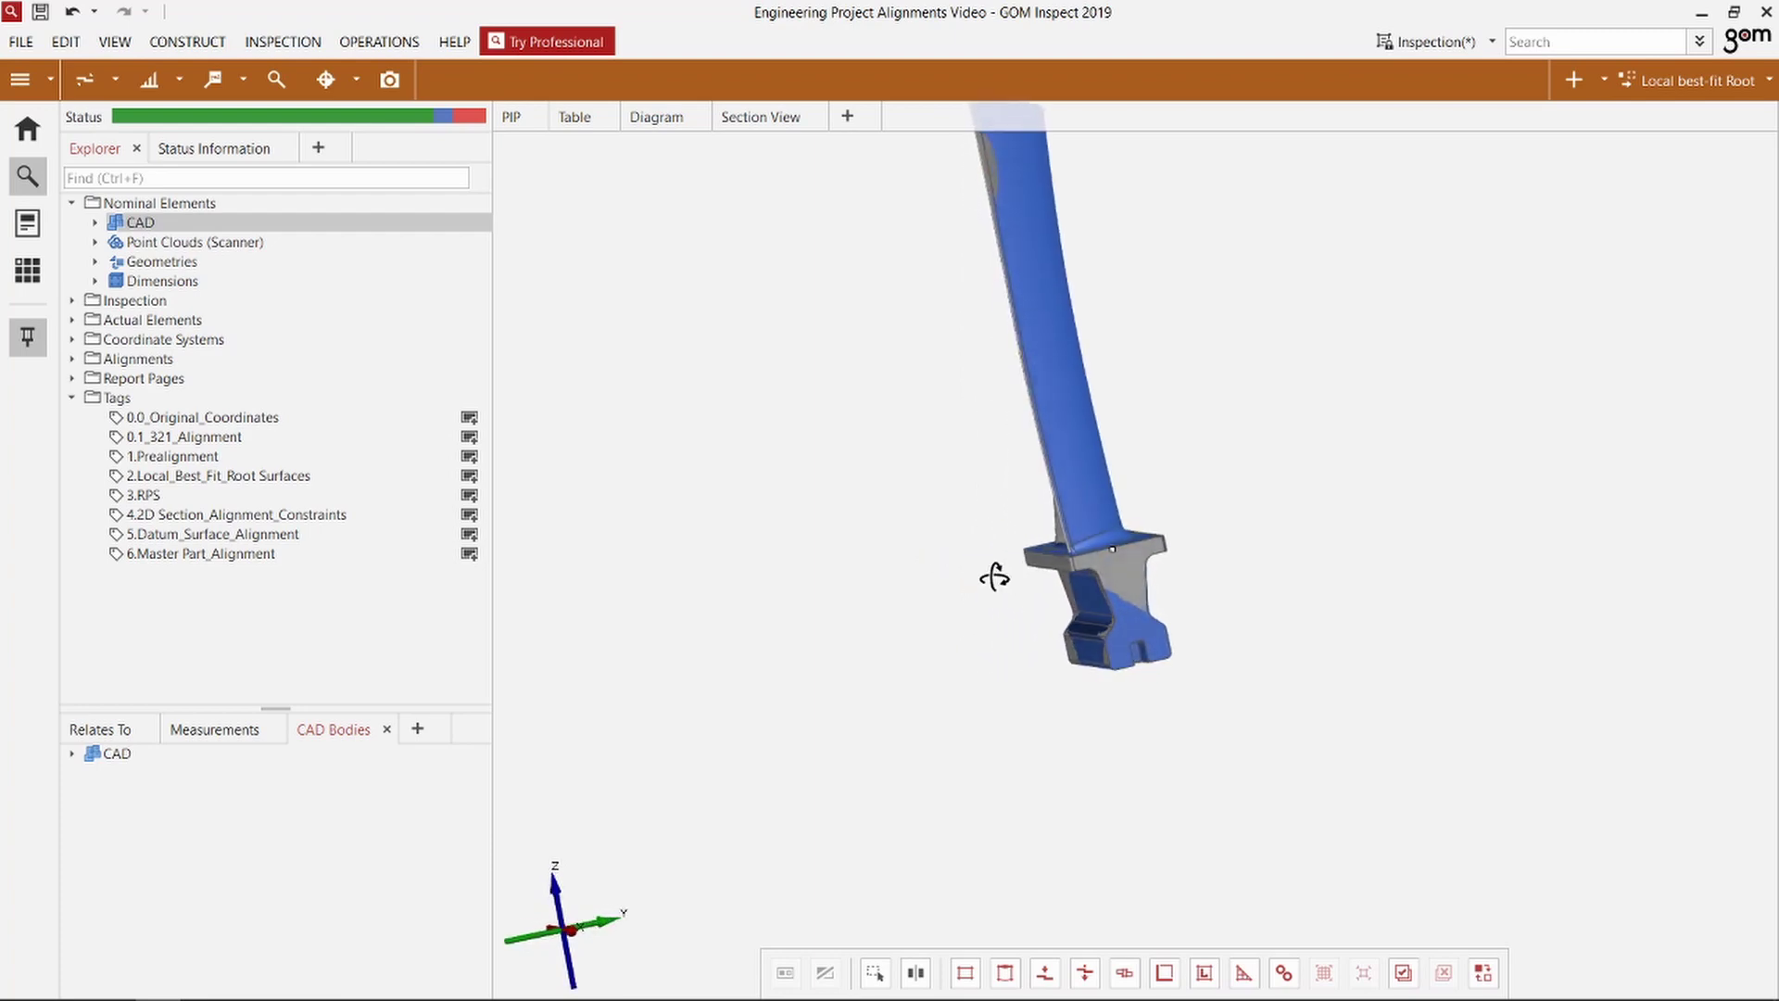
pyautogui.moveTo(1075, 588); pyautogui.dragTo(1011, 708, button='right')
pyautogui.moveTo(1040, 437); pyautogui.dragTo(1248, 448)
pyautogui.moveTo(1242, 637)
pyautogui.mouseDown()
pyautogui.moveTo(1199, 667)
pyautogui.moveTo(953, 707)
pyautogui.moveTo(1232, 667)
pyautogui.mouseUp()
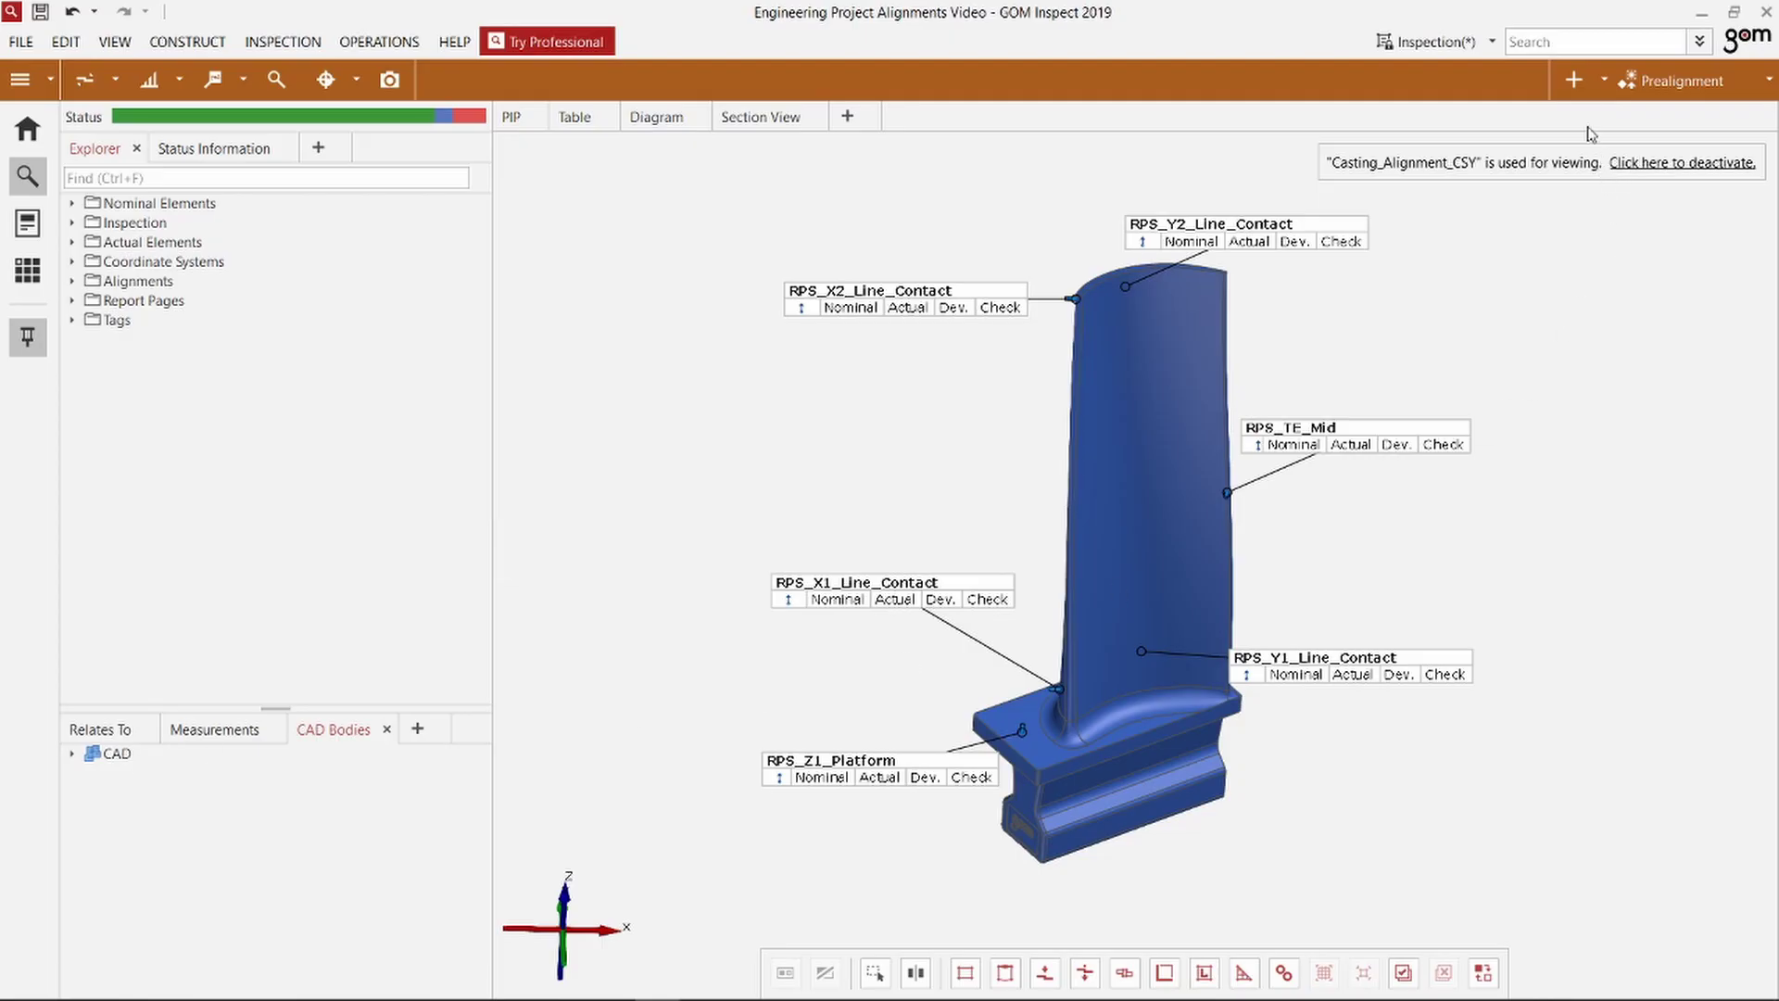
# Step: Create an RPS alignment from the six box-selected RPS points, restricting RPS_Z1_Platform to Z
pyautogui.click(1595, 89)
pyautogui.click(1584, 147)
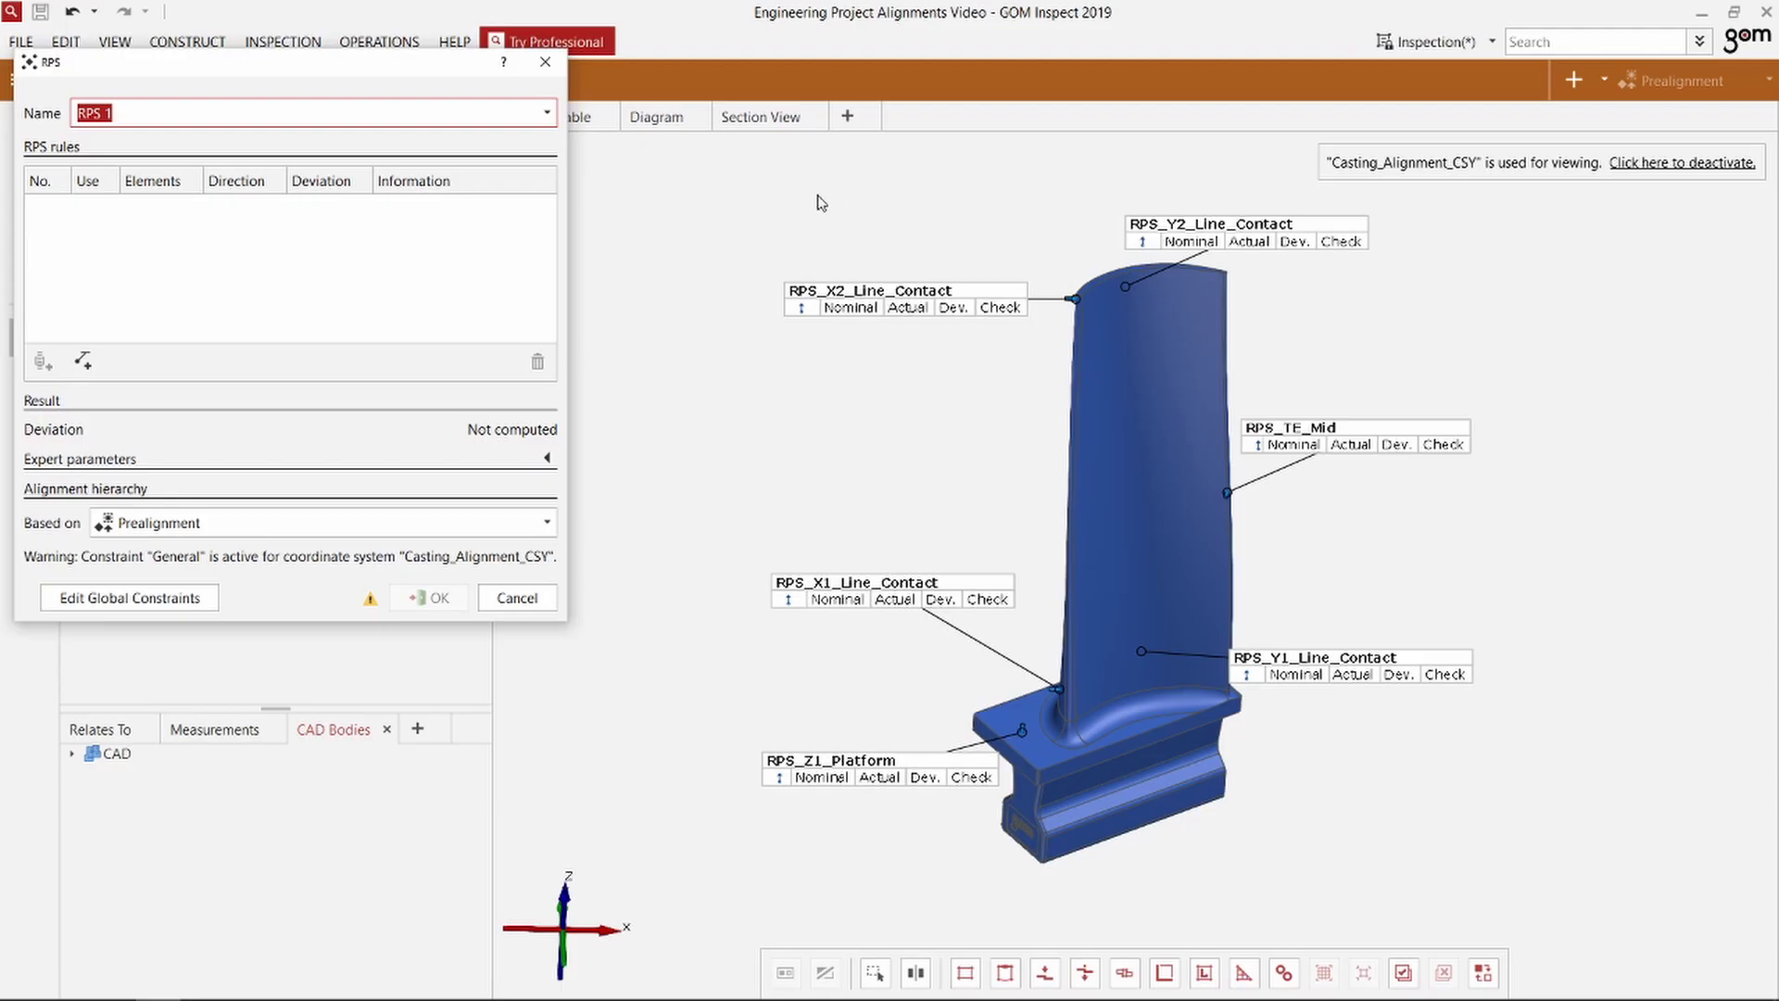
pyautogui.moveTo(752, 174); pyautogui.dragTo(1476, 789)
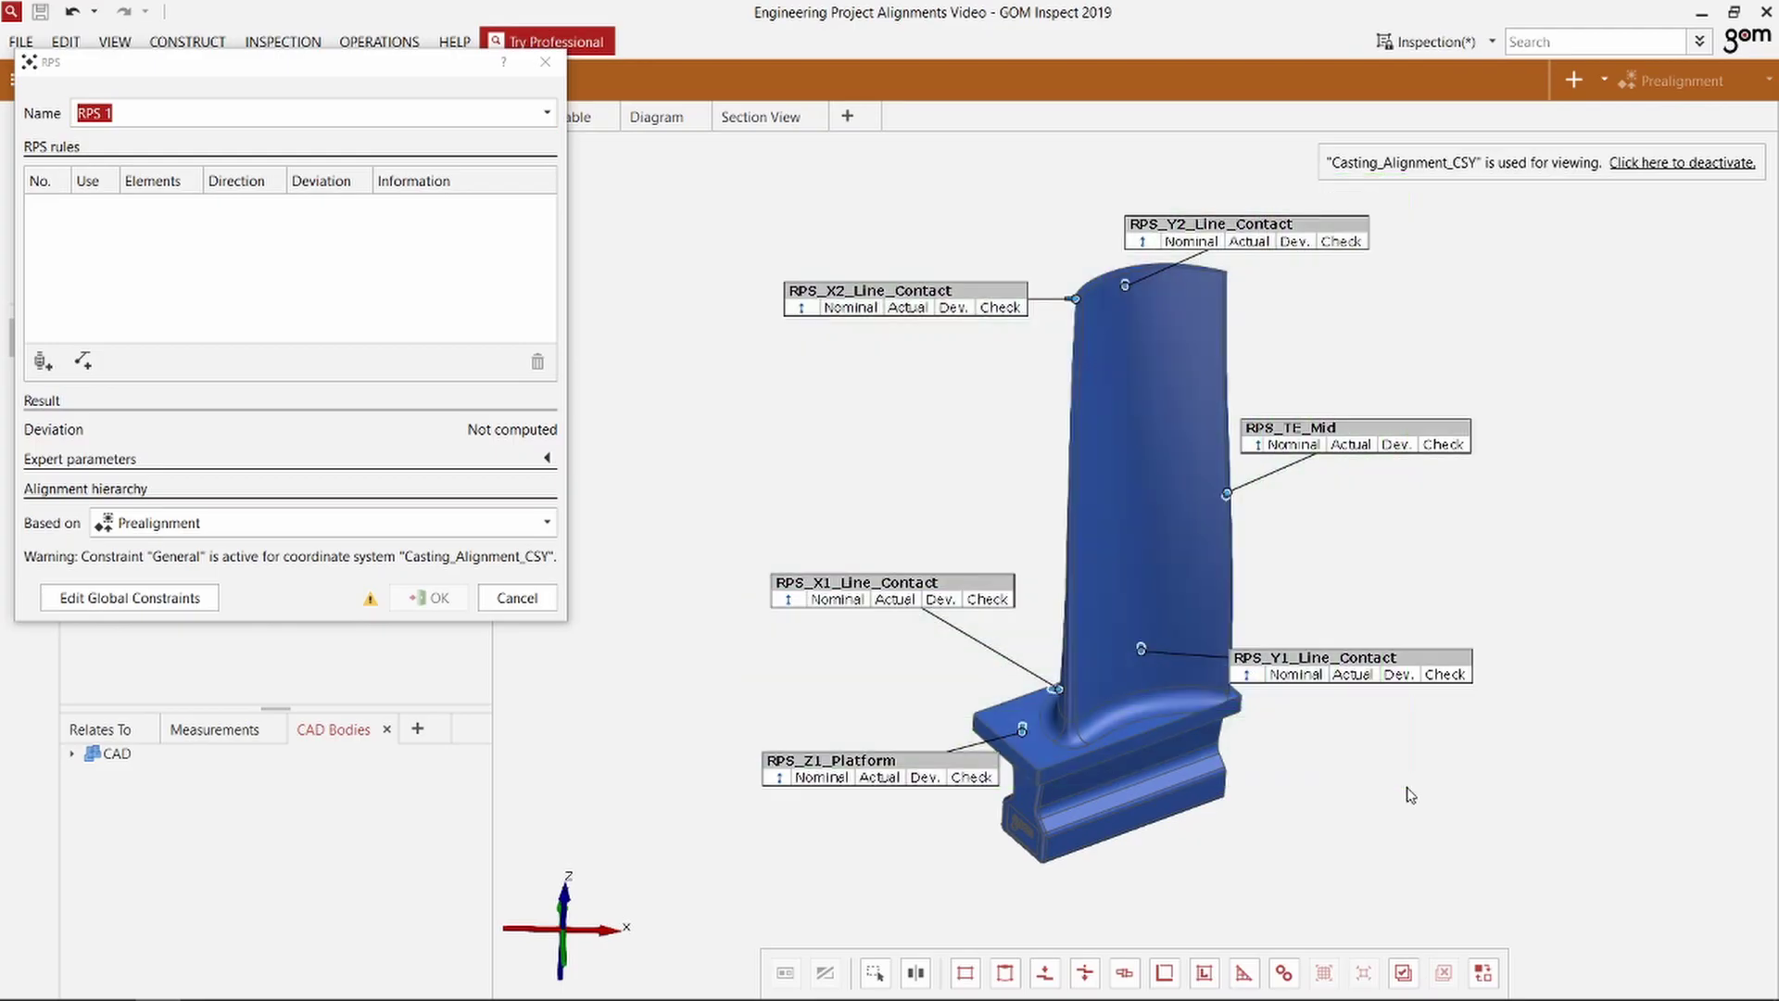
pyautogui.click(43, 360)
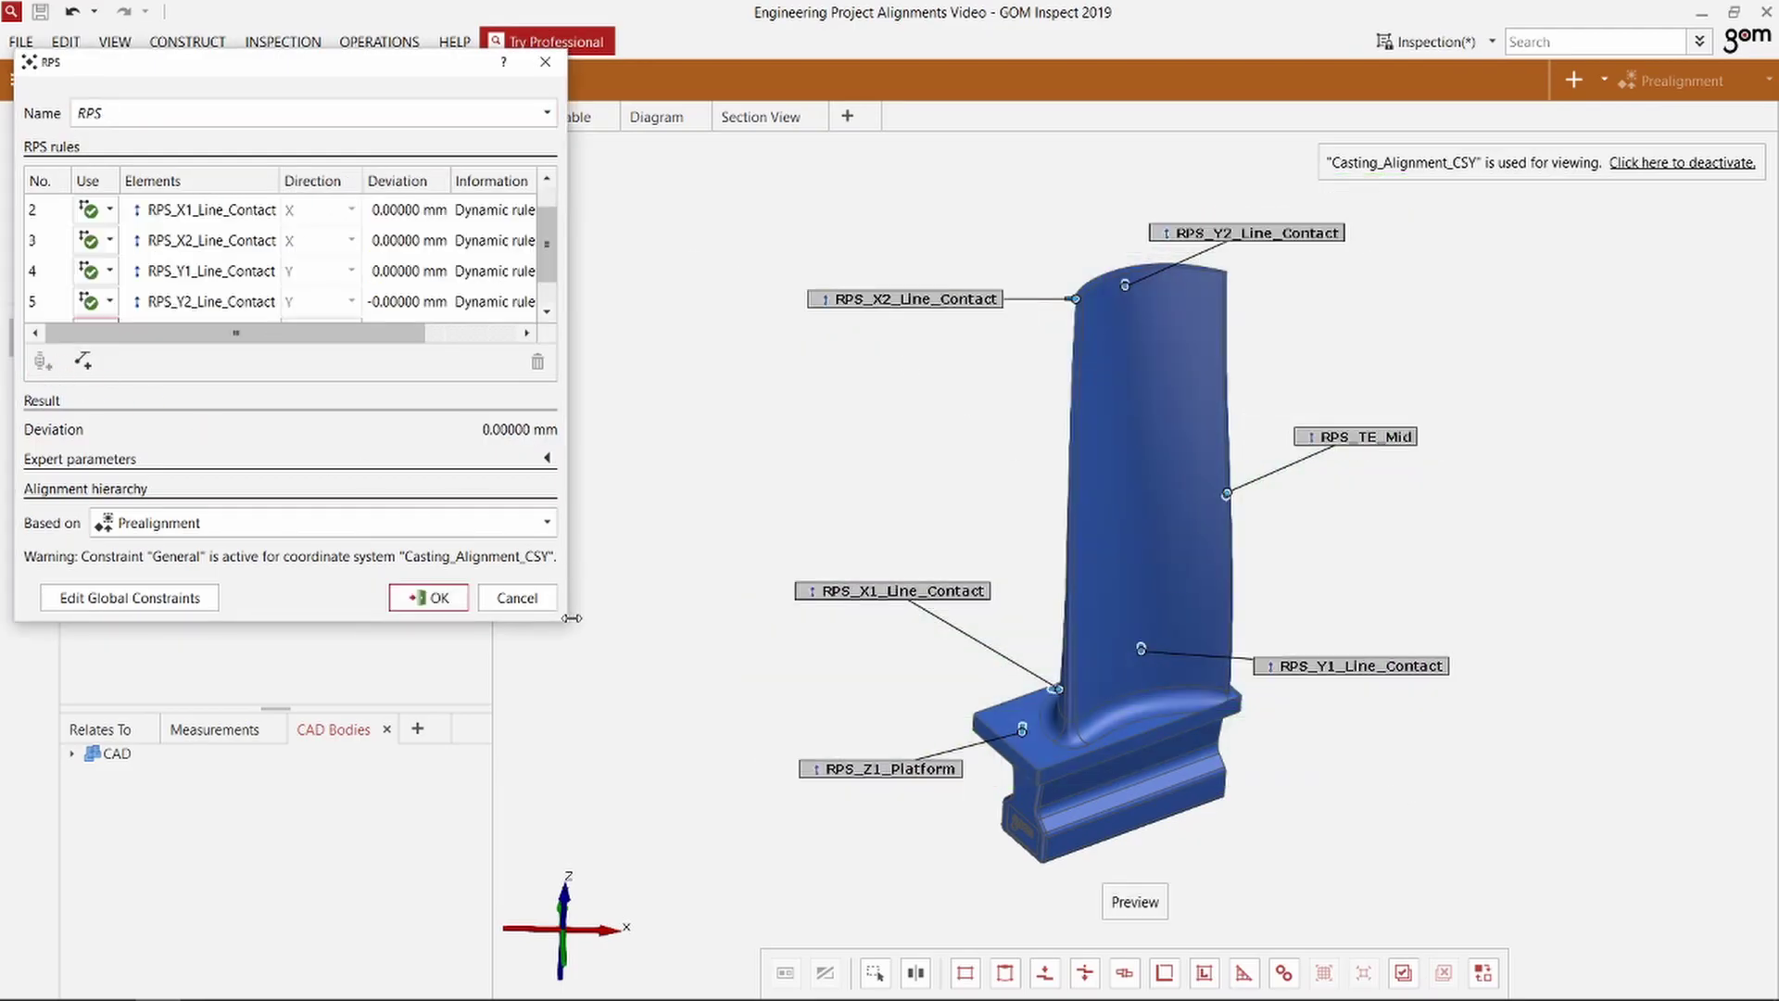
pyautogui.moveTo(567, 621); pyautogui.dragTo(648, 706)
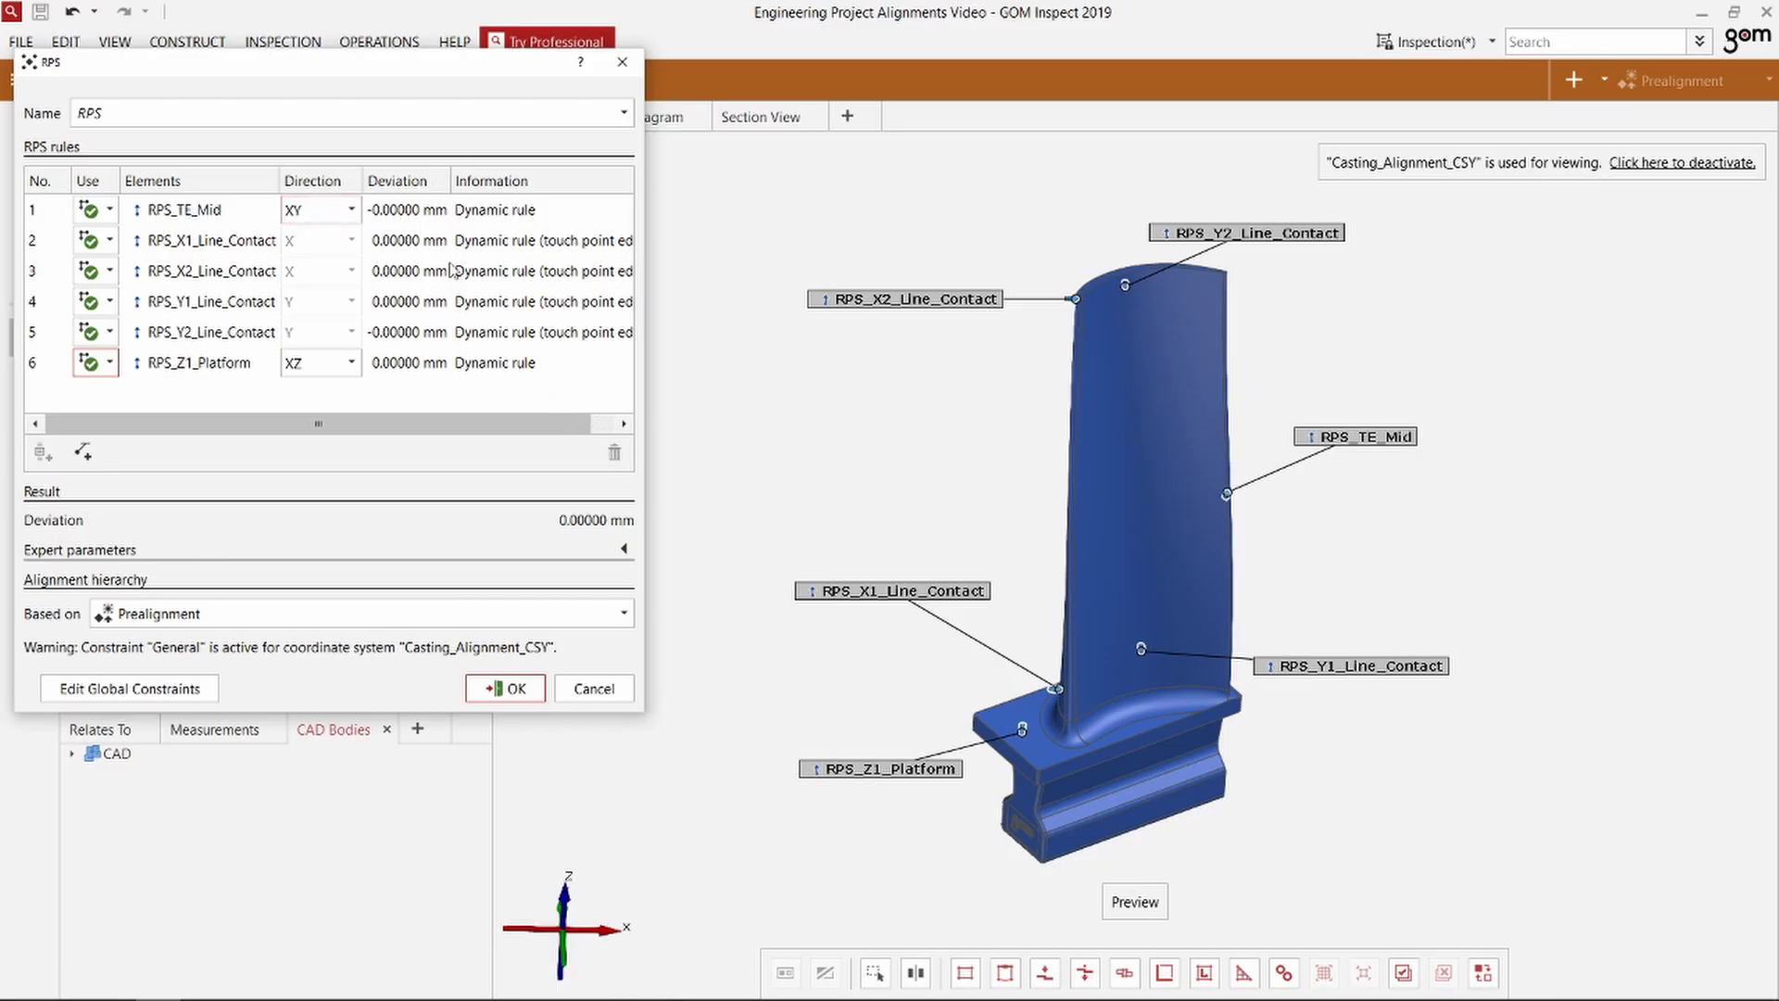
pyautogui.click(356, 365)
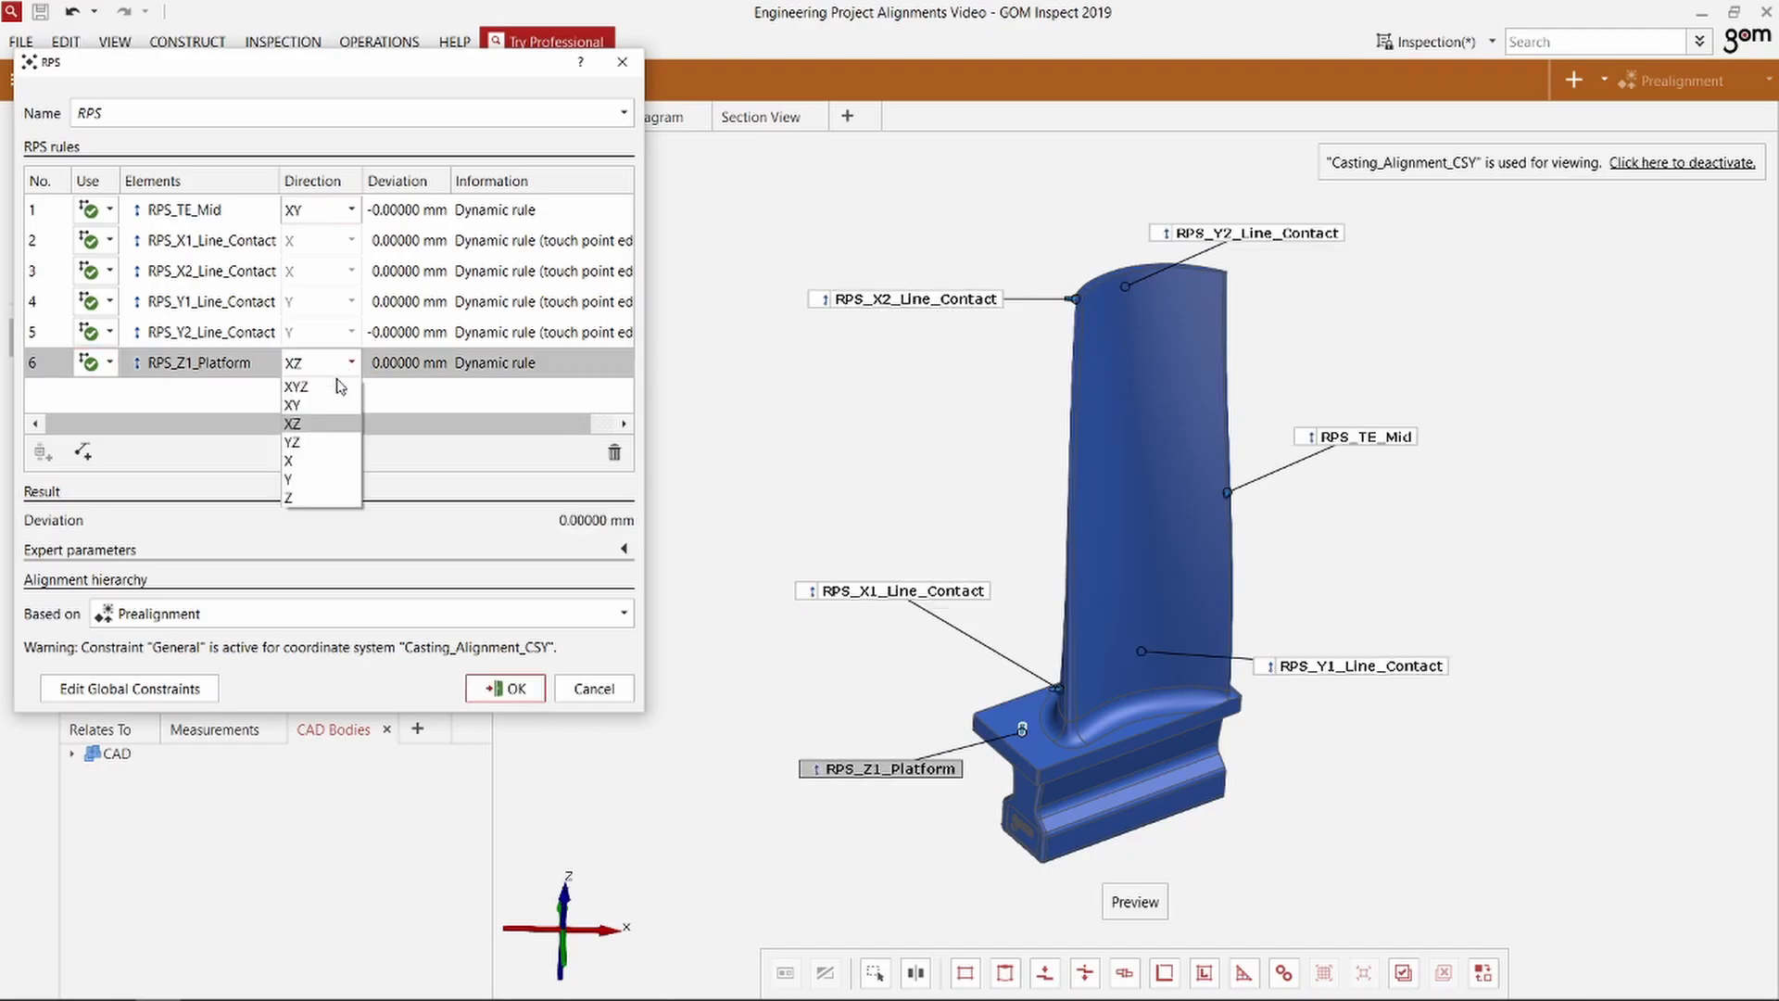
pyautogui.click(324, 498)
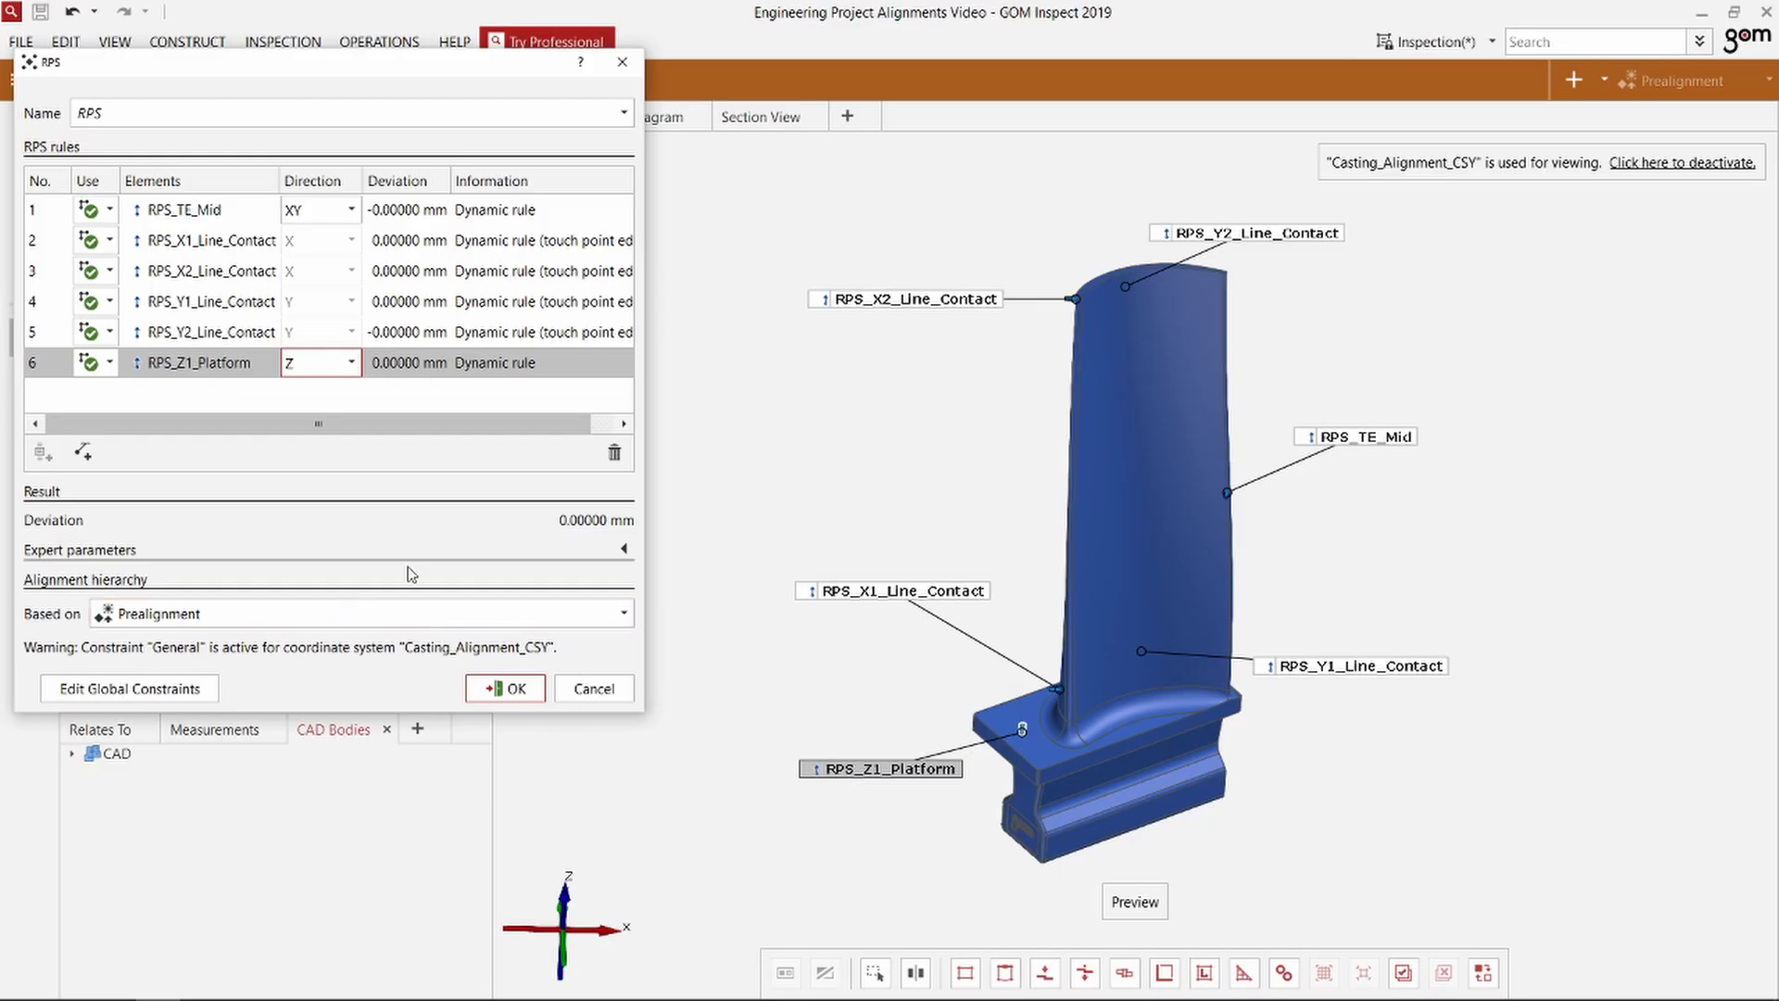
# Step: Finish creating the RPS alignment and zoom in on the blade
pyautogui.click(513, 689)
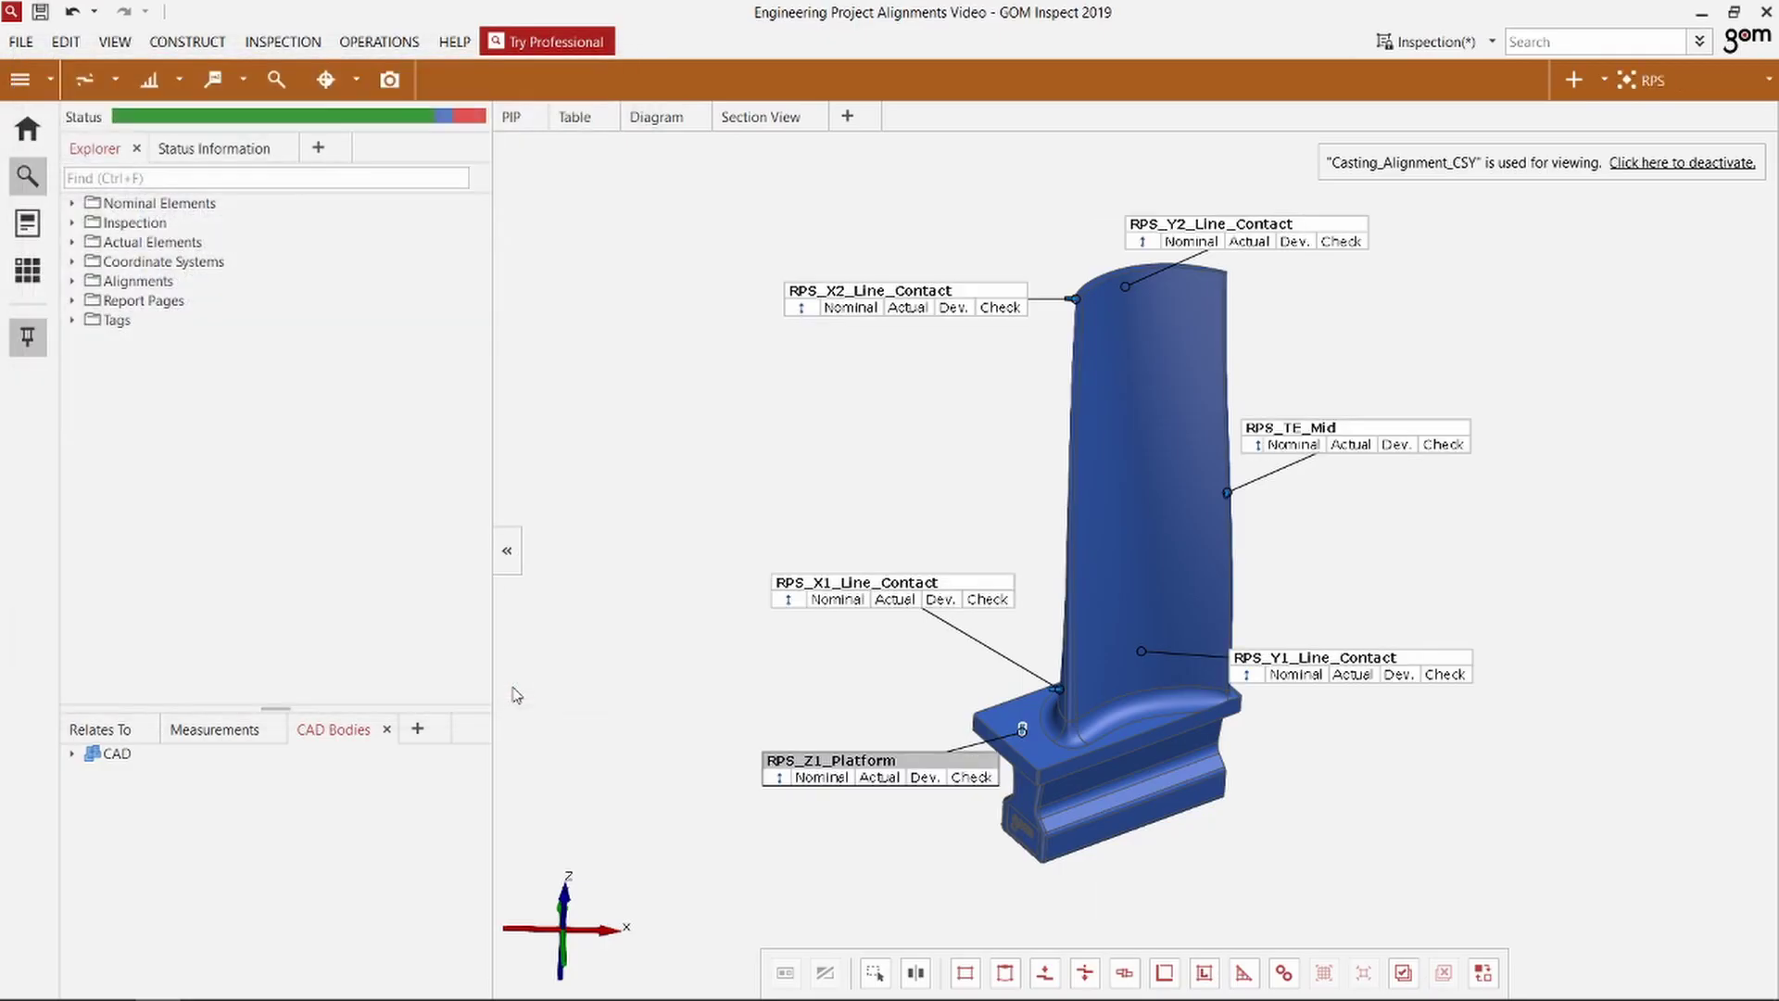
pyautogui.moveTo(925, 548); pyautogui.dragTo(899, 540, button='right')
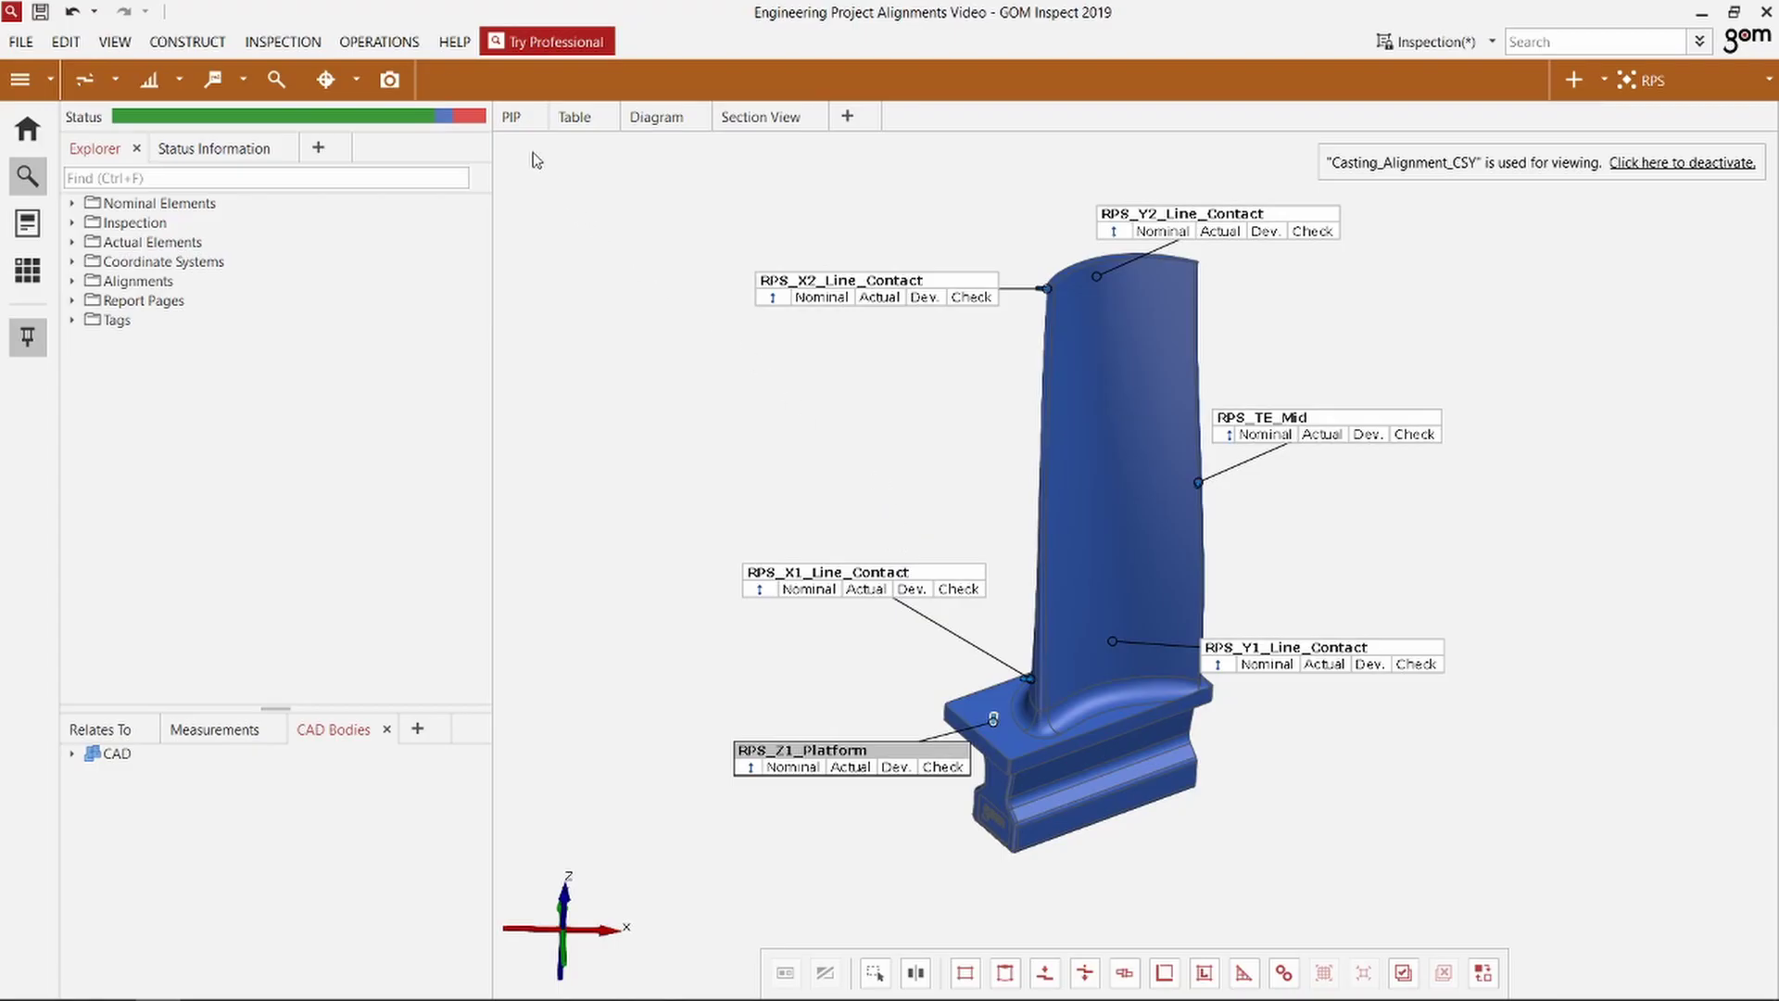
pyautogui.click(265, 77)
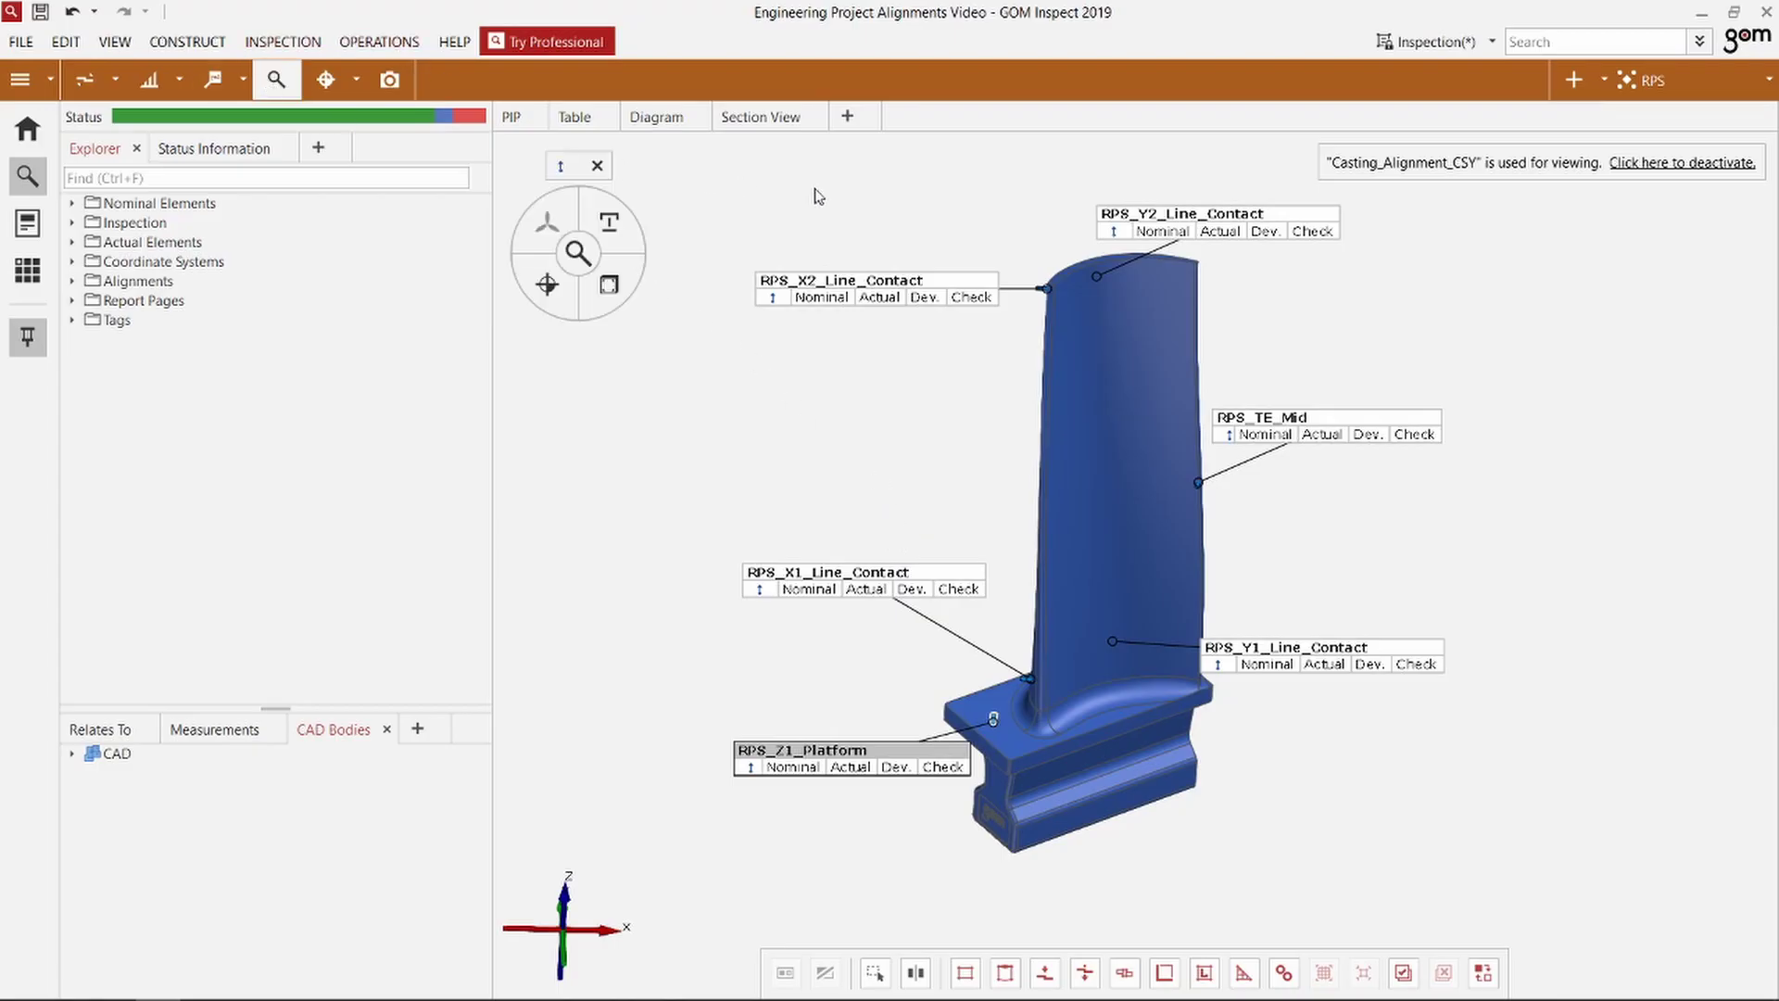
pyautogui.moveTo(773, 168); pyautogui.dragTo(1346, 817)
# Step: Add a dN deviation check with a 0.1 mm upper tolerance to the RPS point labels
pyautogui.rightClick(633, 281)
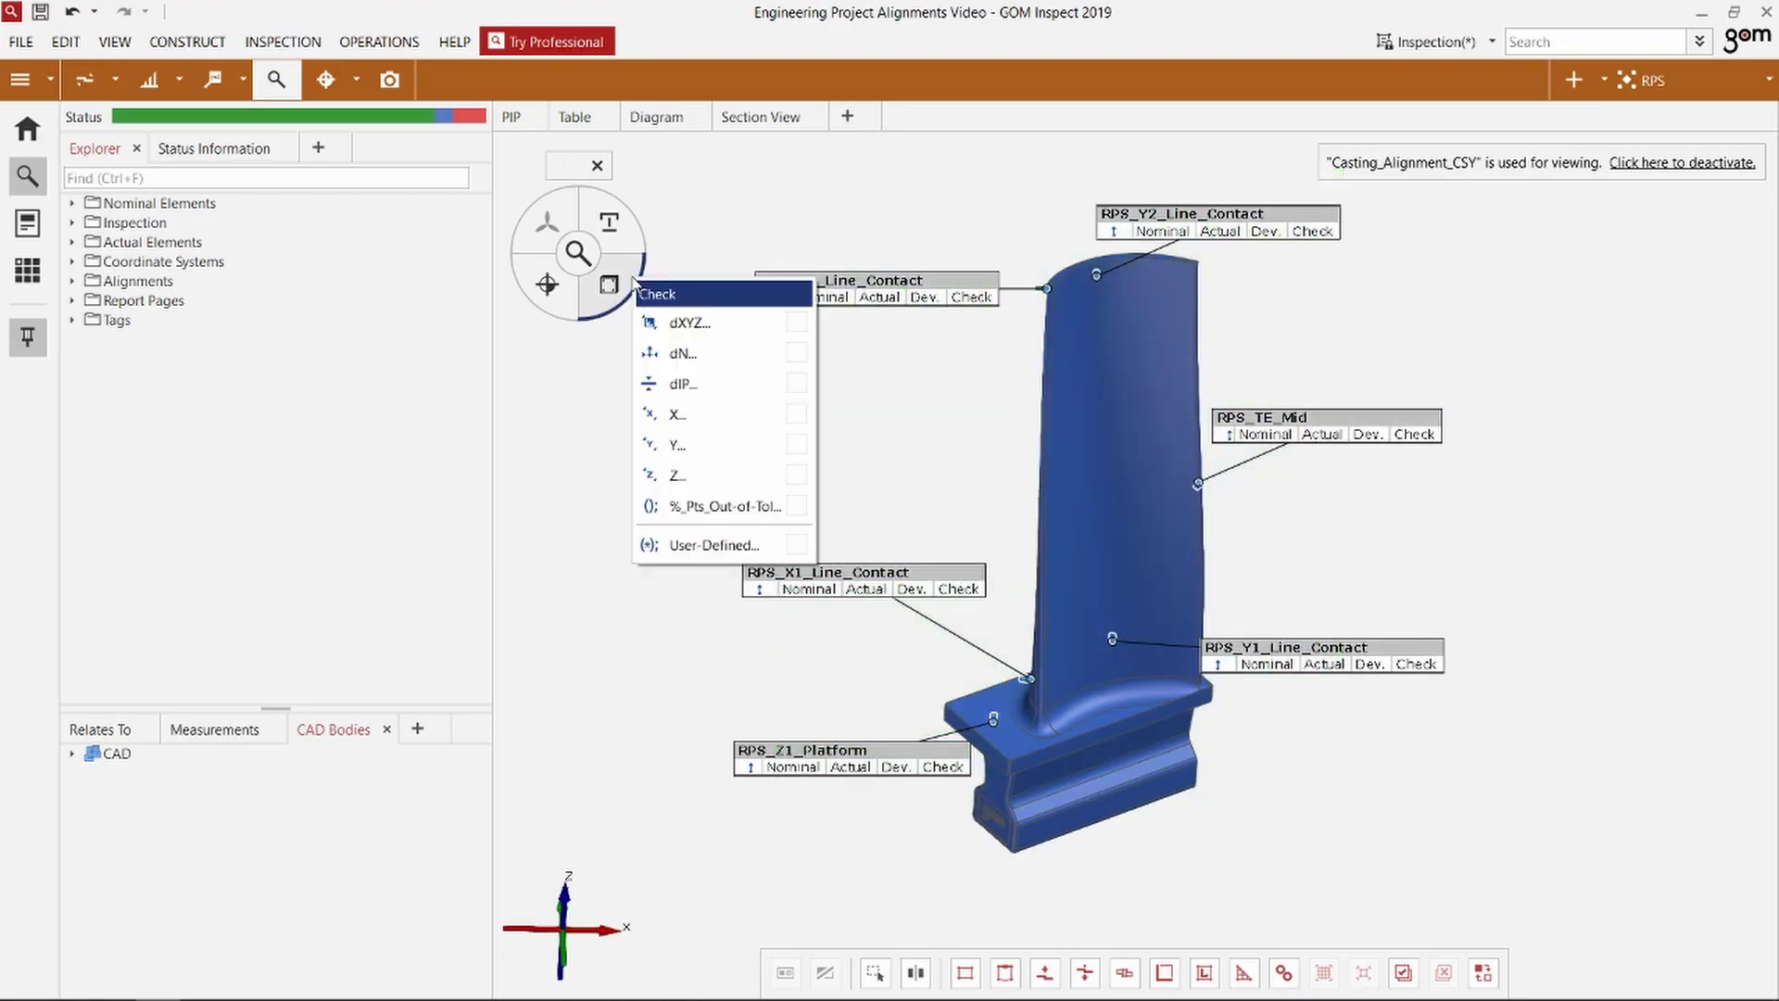
pyautogui.click(702, 348)
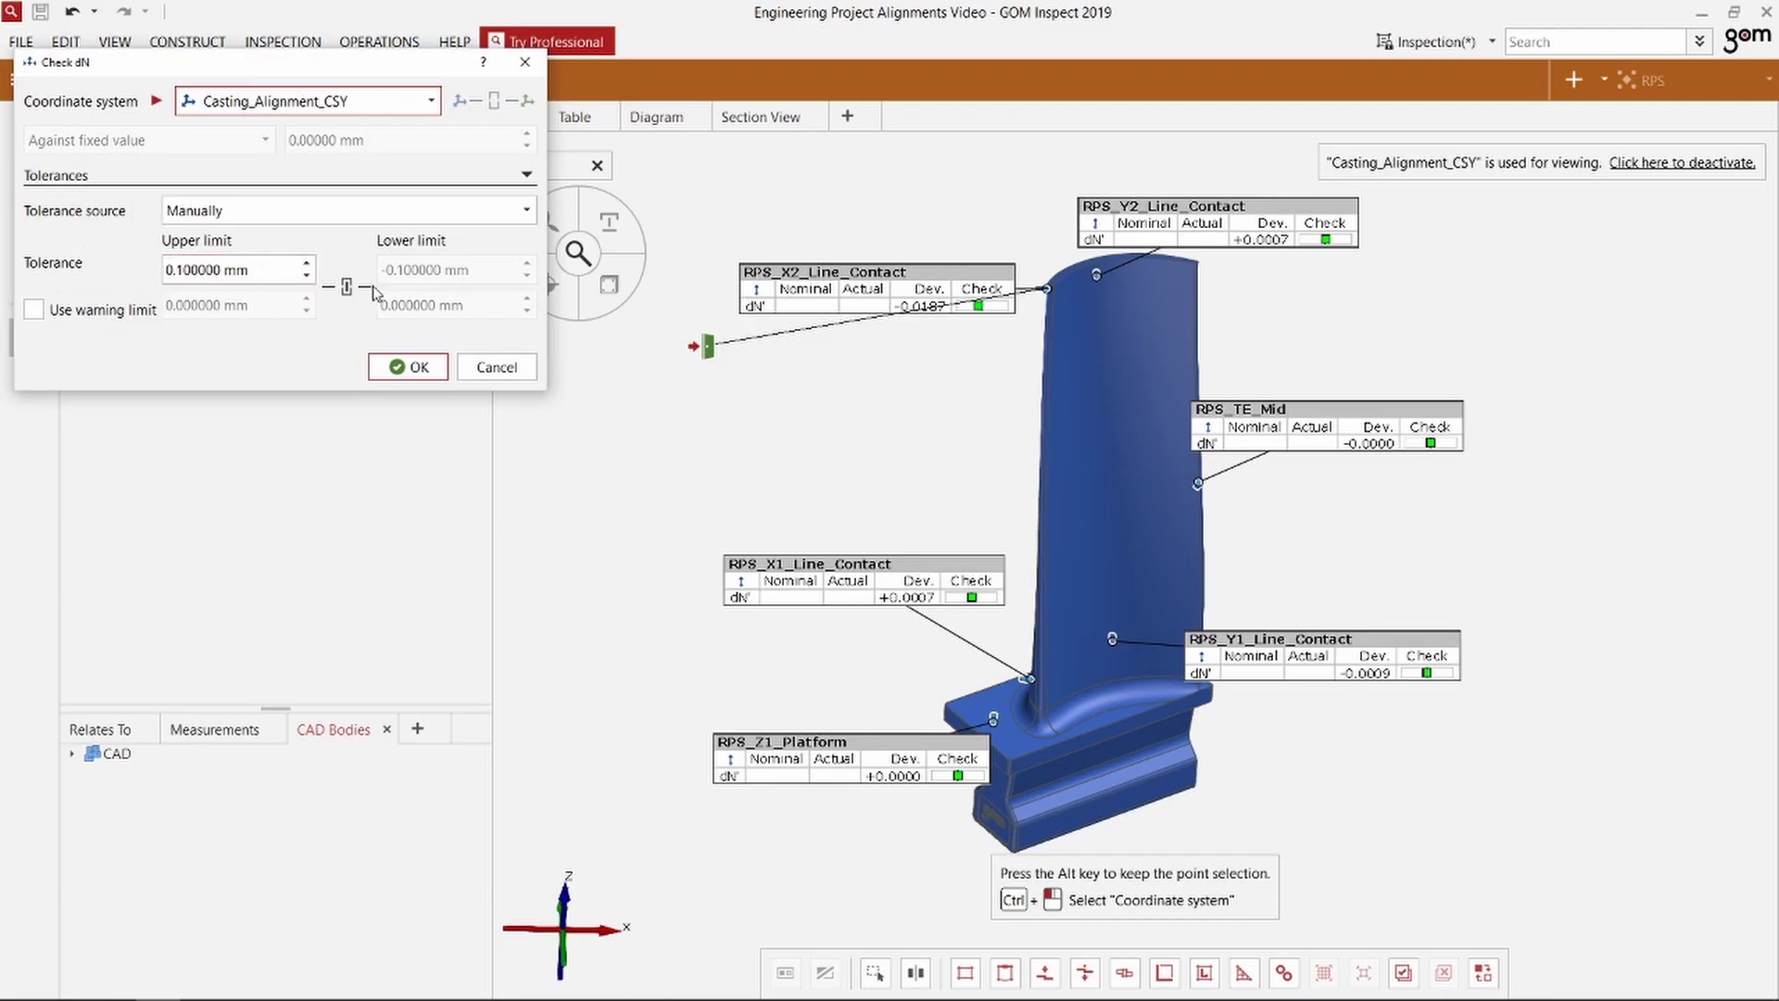
pyautogui.click(408, 367)
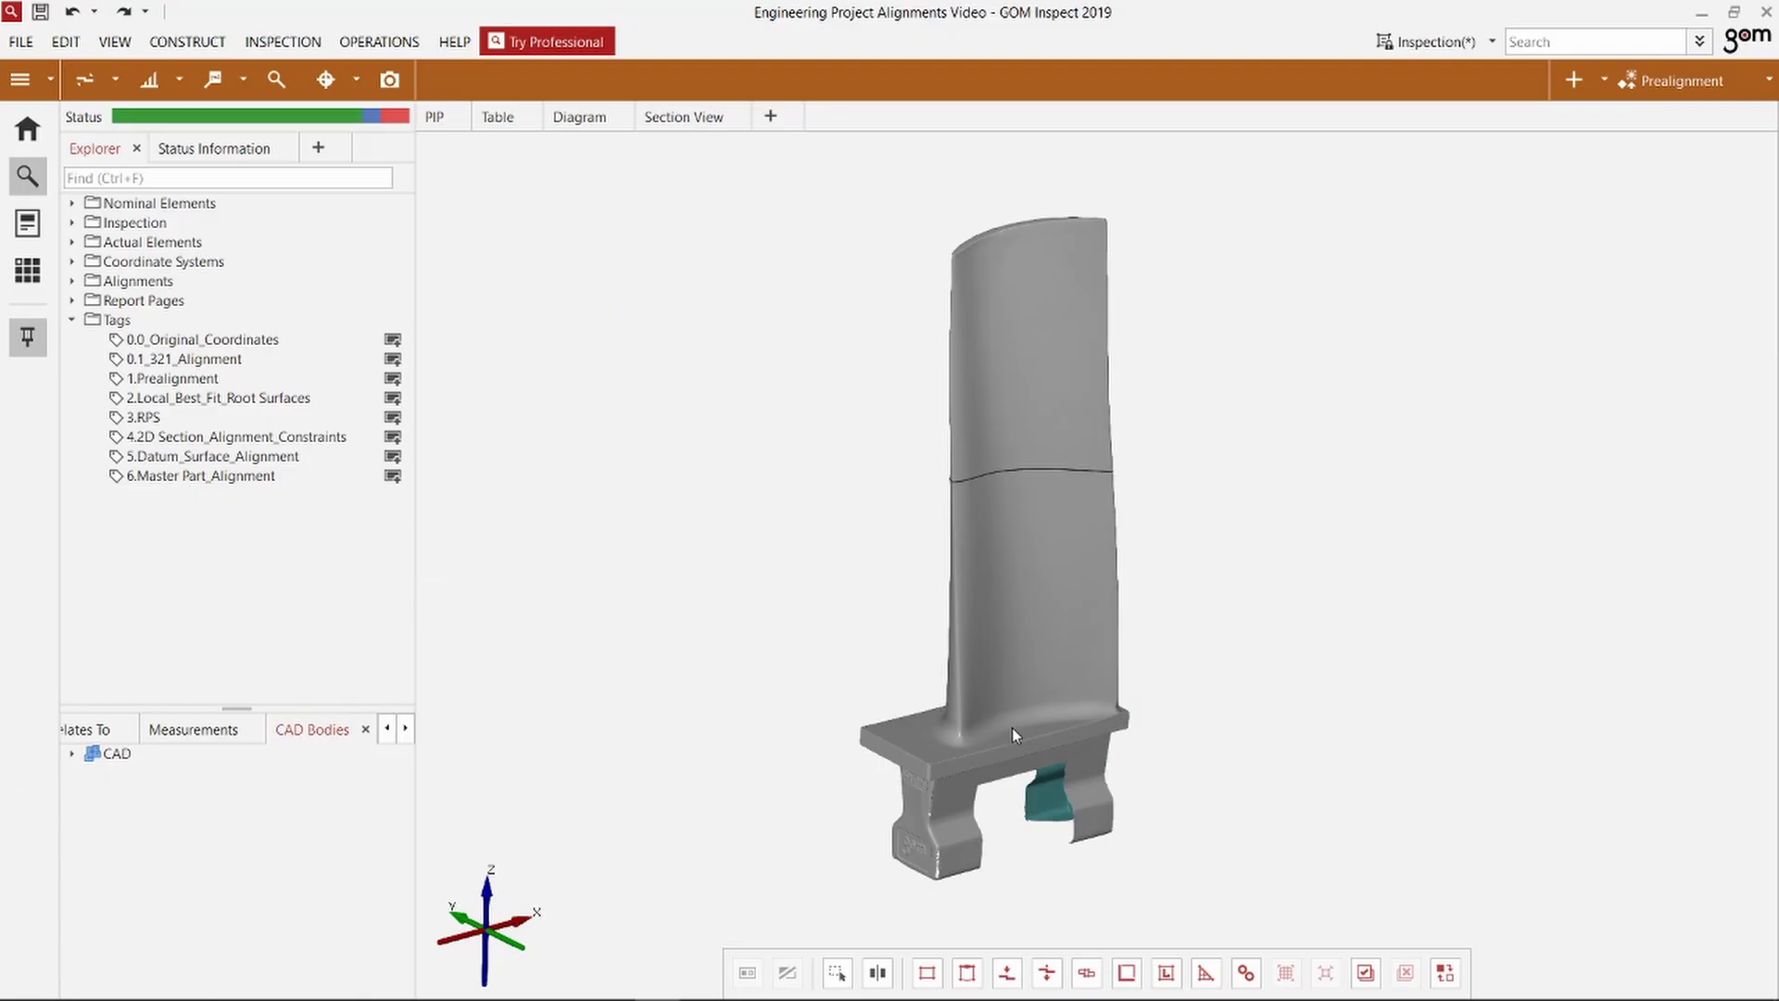
# Step: Select all points of the blade's section curve for a new local best-fit
pyautogui.rightClick(1066, 473)
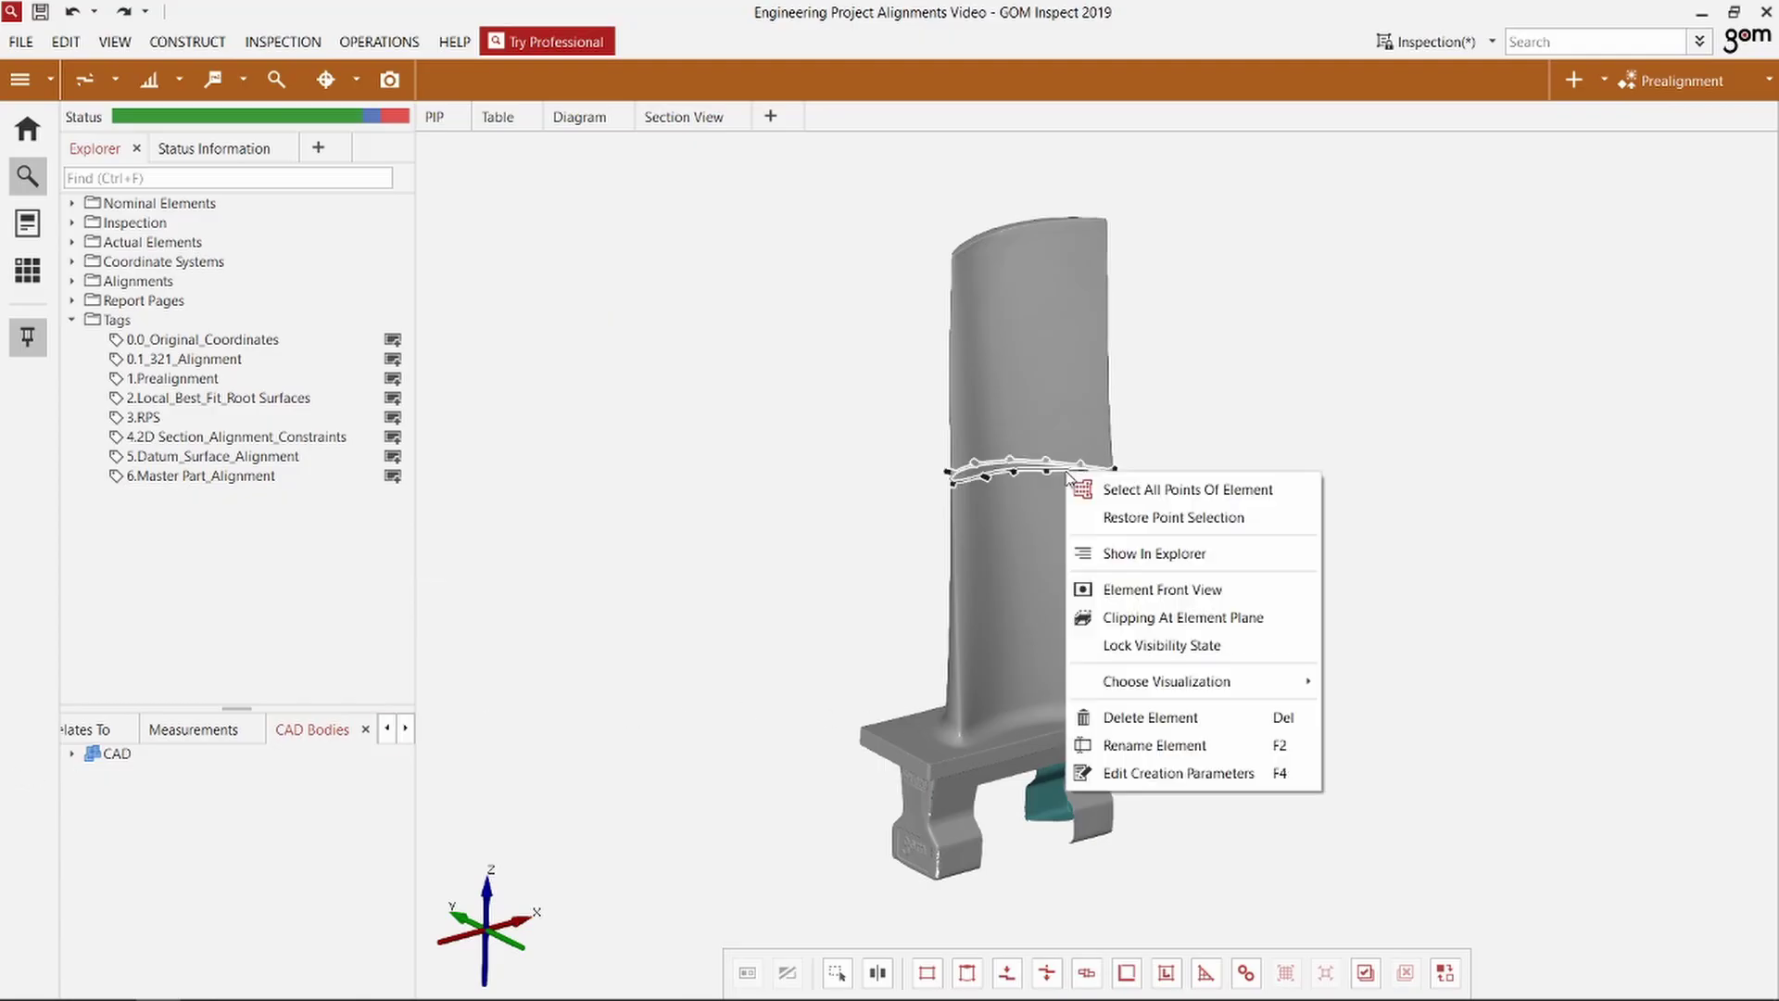
pyautogui.click(1124, 485)
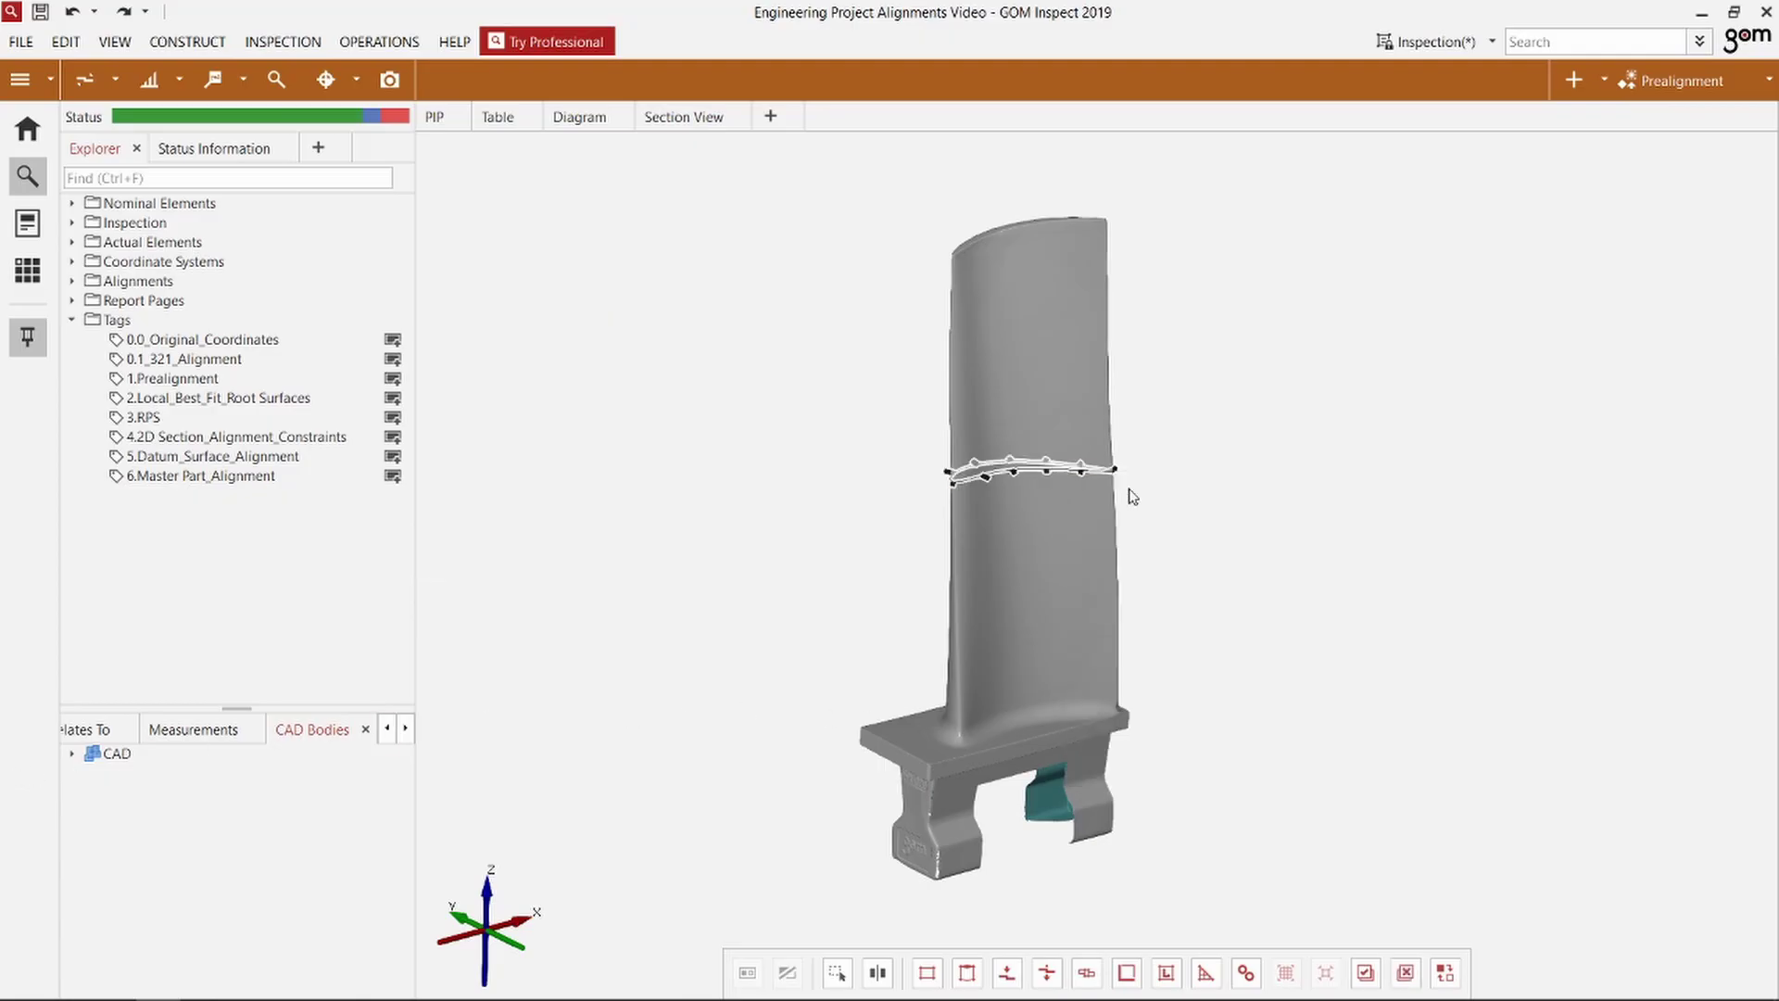
pyautogui.click(1602, 82)
pyautogui.click(1602, 173)
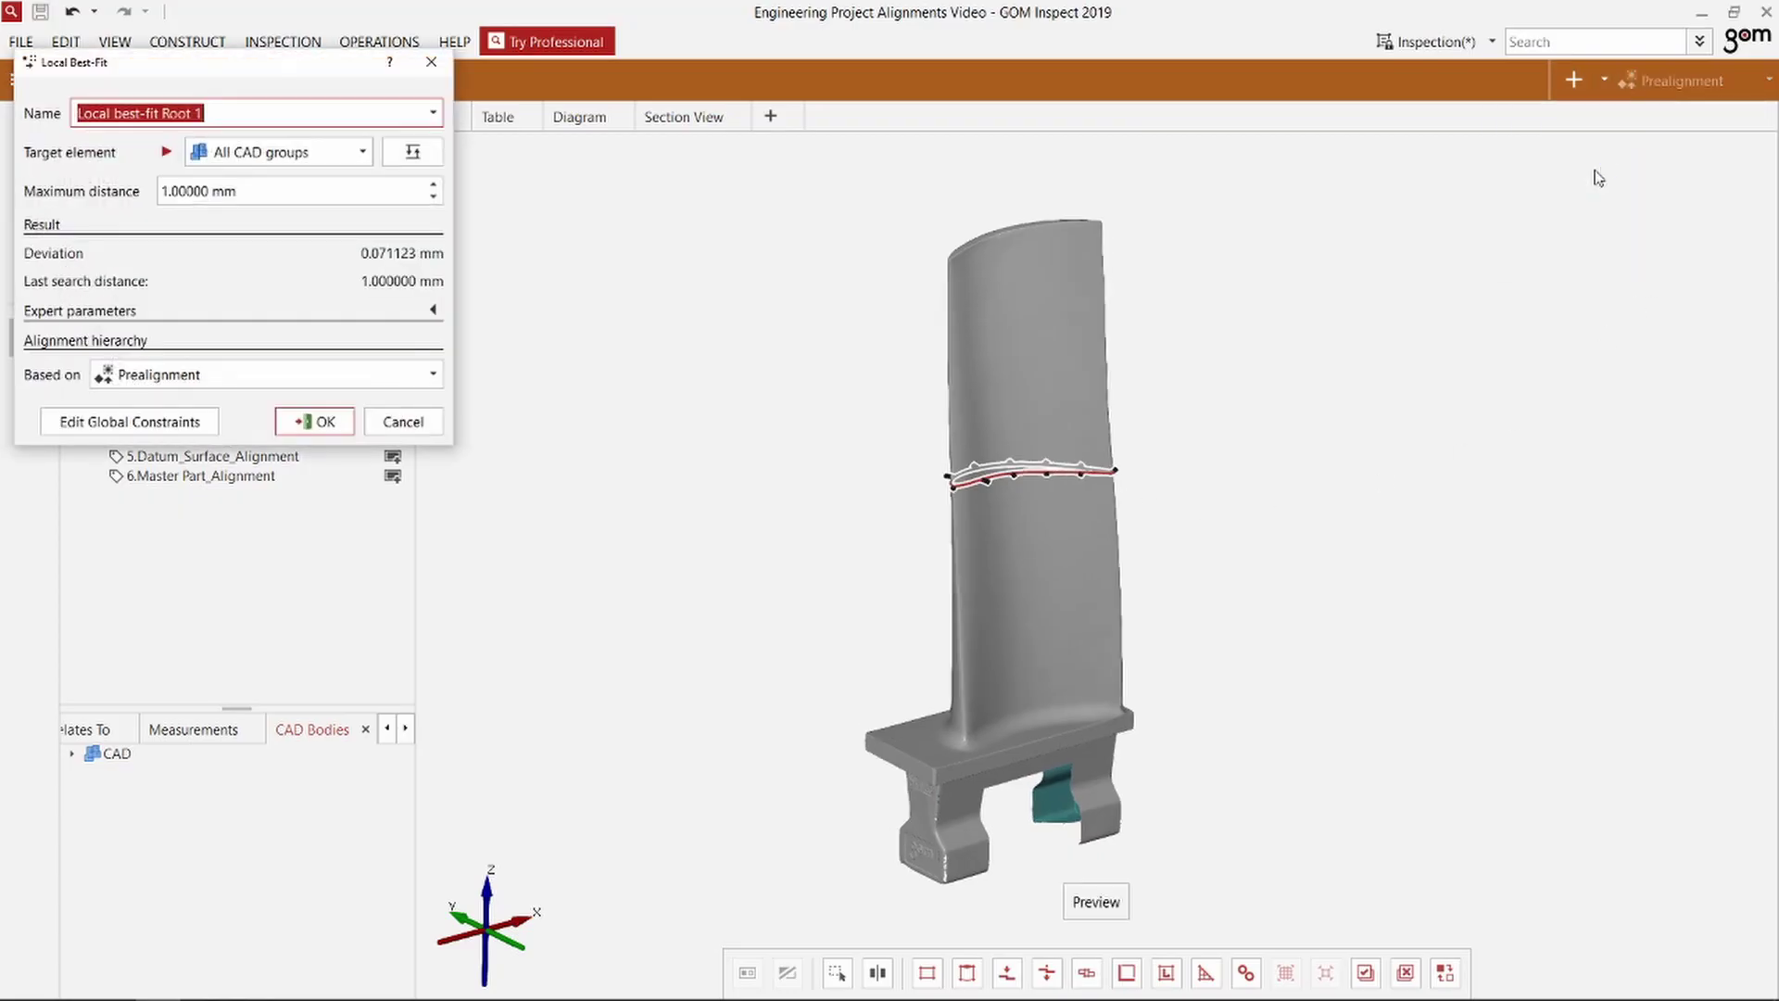
# Step: Set a General global constraint that locks X and Y rotation and Z translation
pyautogui.click(189, 423)
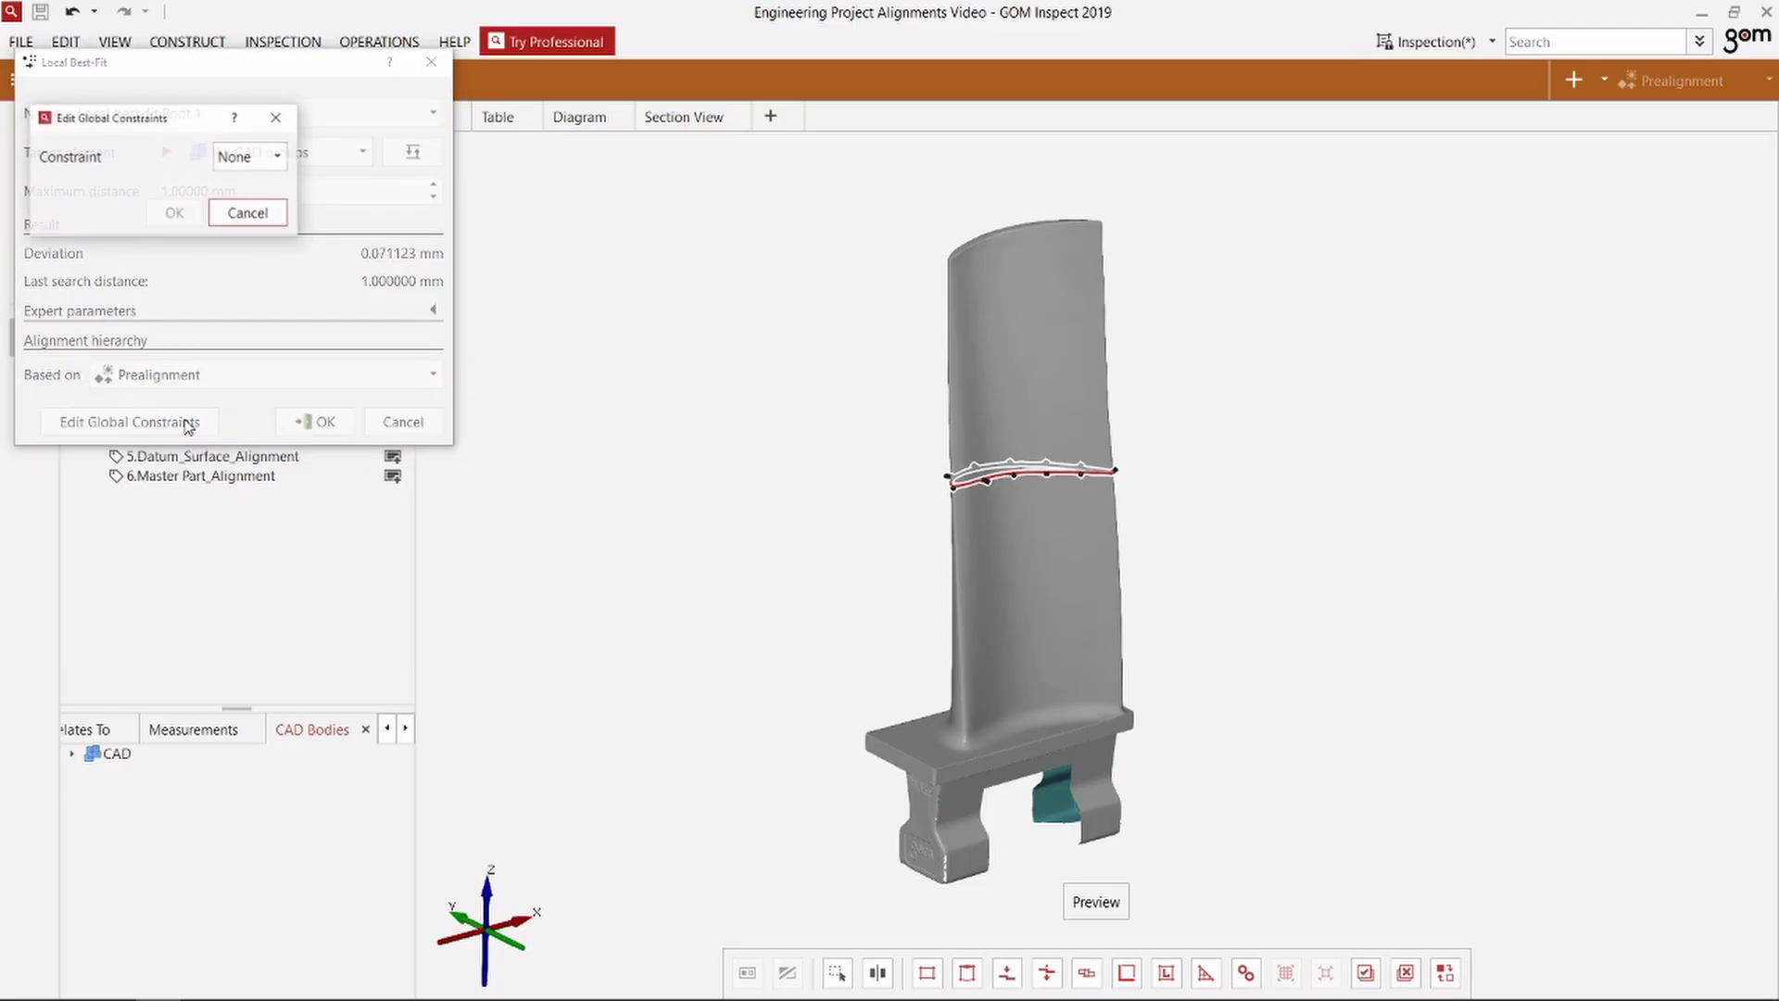
pyautogui.click(279, 159)
pyautogui.click(270, 200)
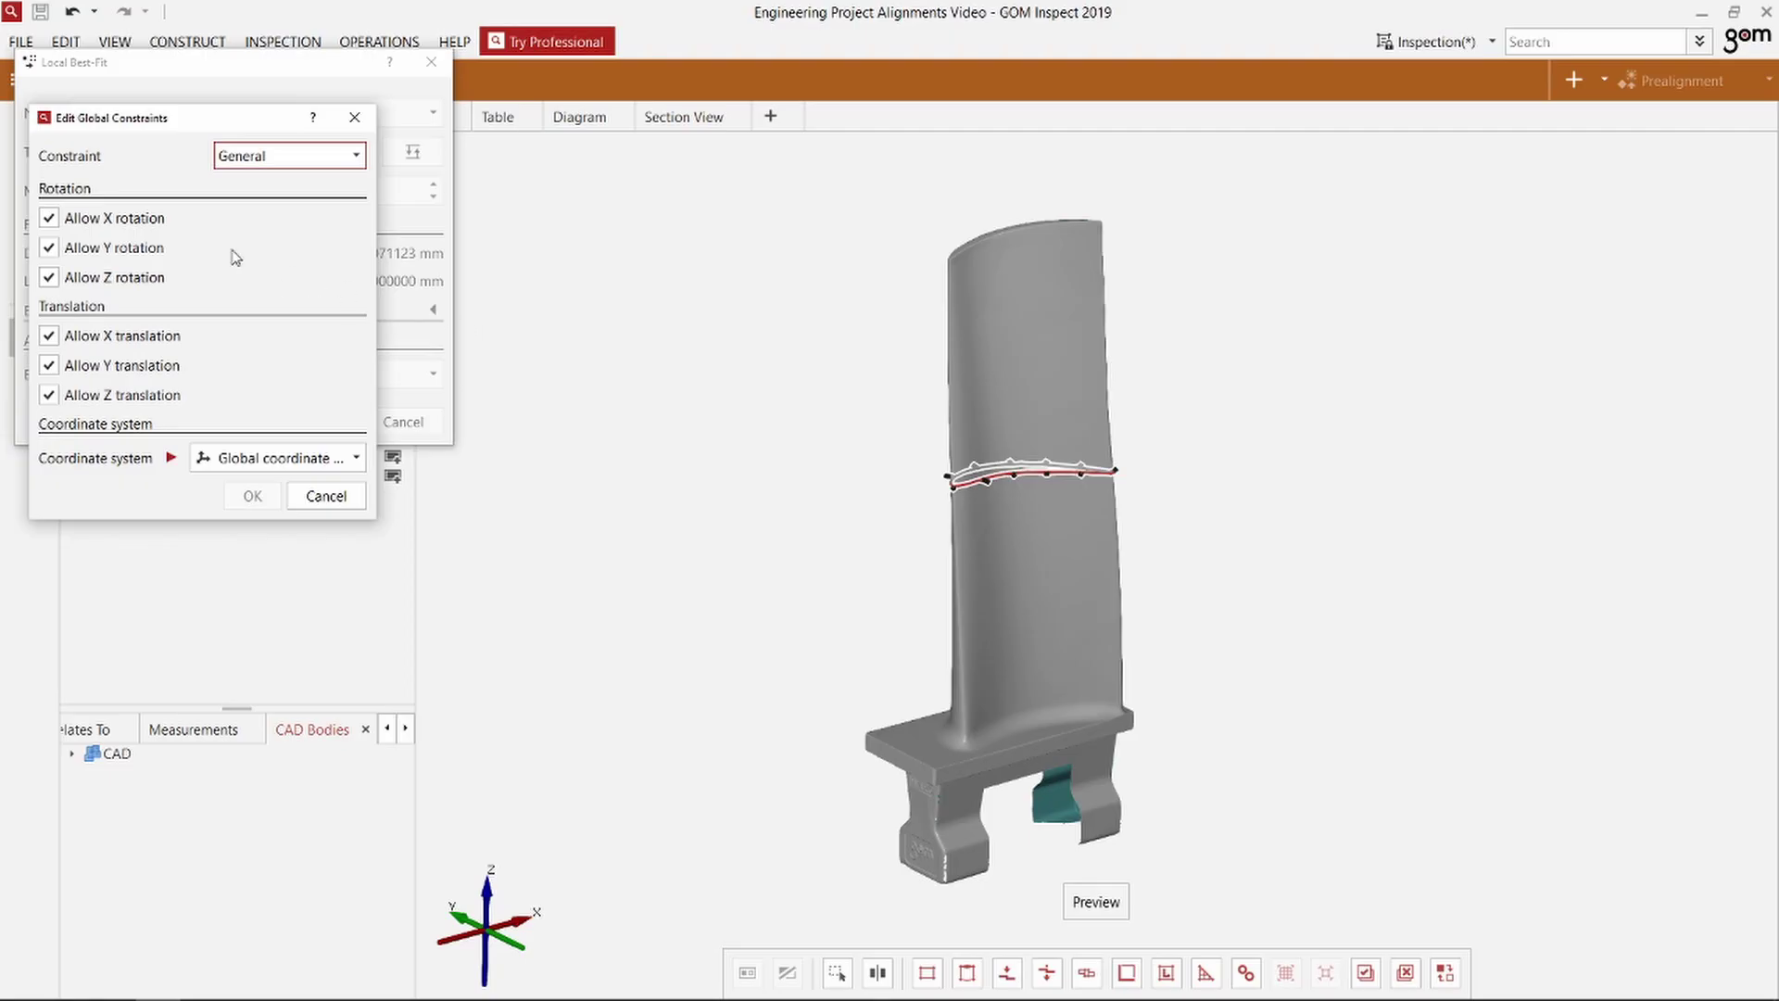
pyautogui.click(57, 218)
pyautogui.click(49, 248)
pyautogui.click(49, 396)
pyautogui.click(253, 496)
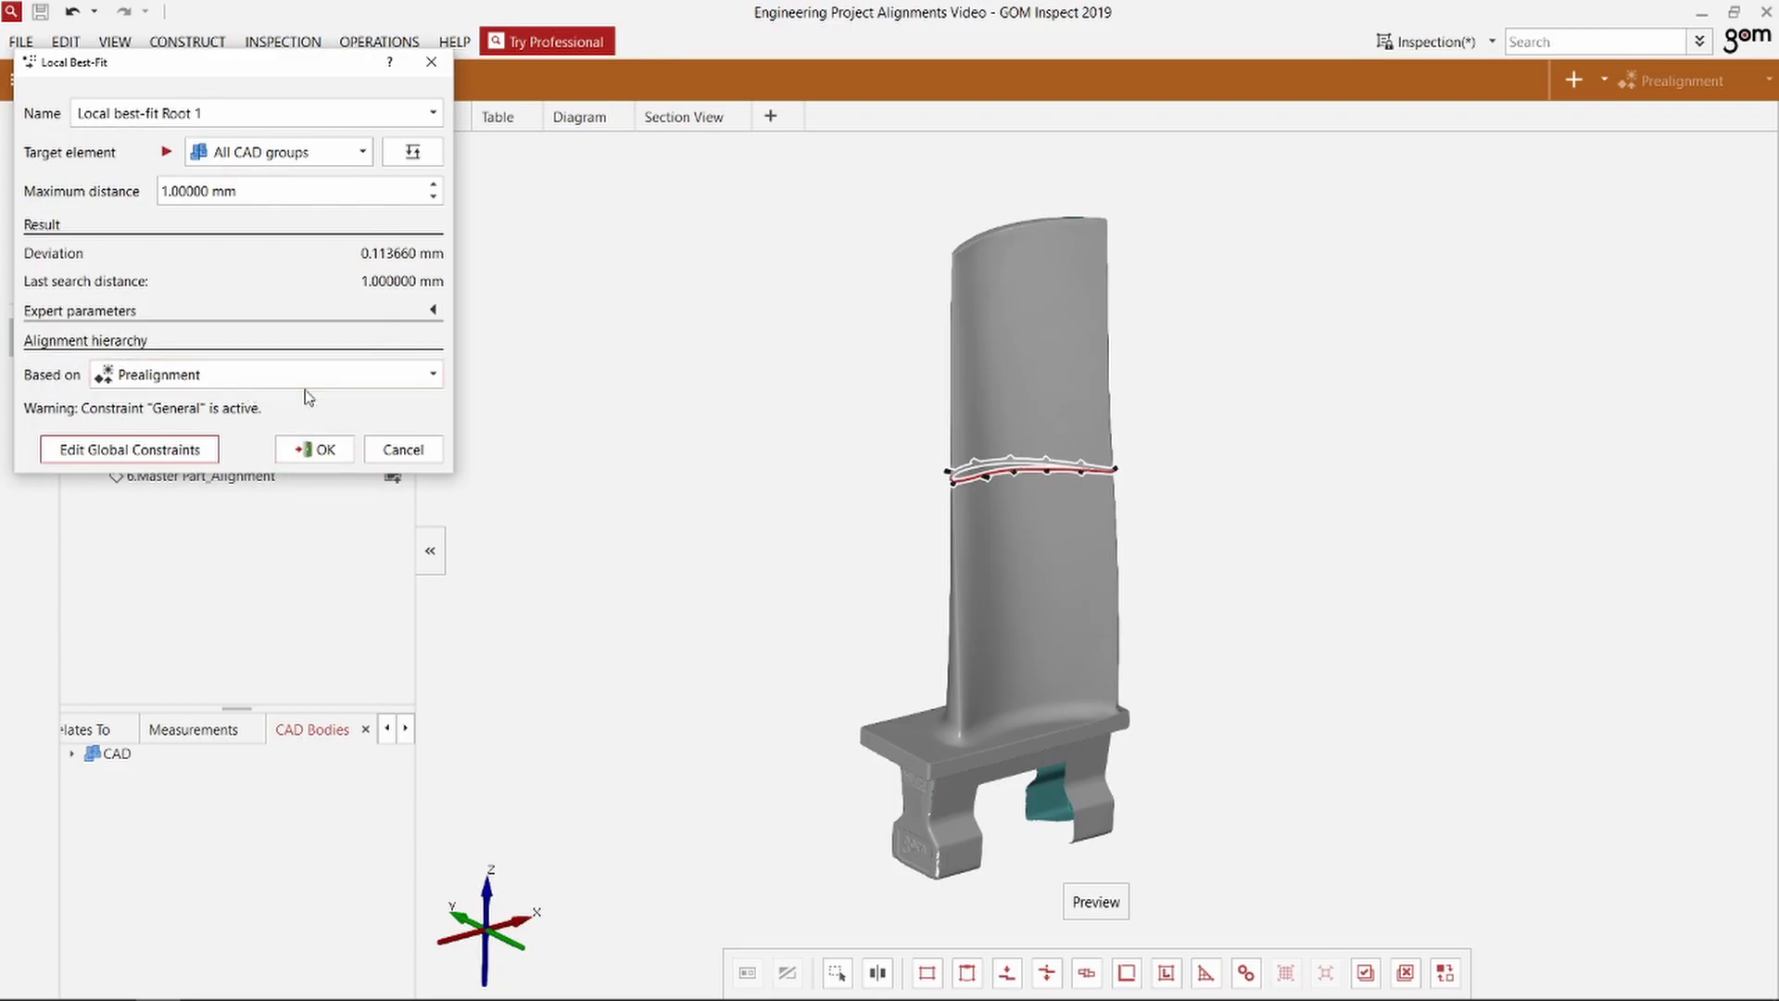
# Step: Name the alignment 'Local best-fit Section' and create it
pyautogui.click(290, 118)
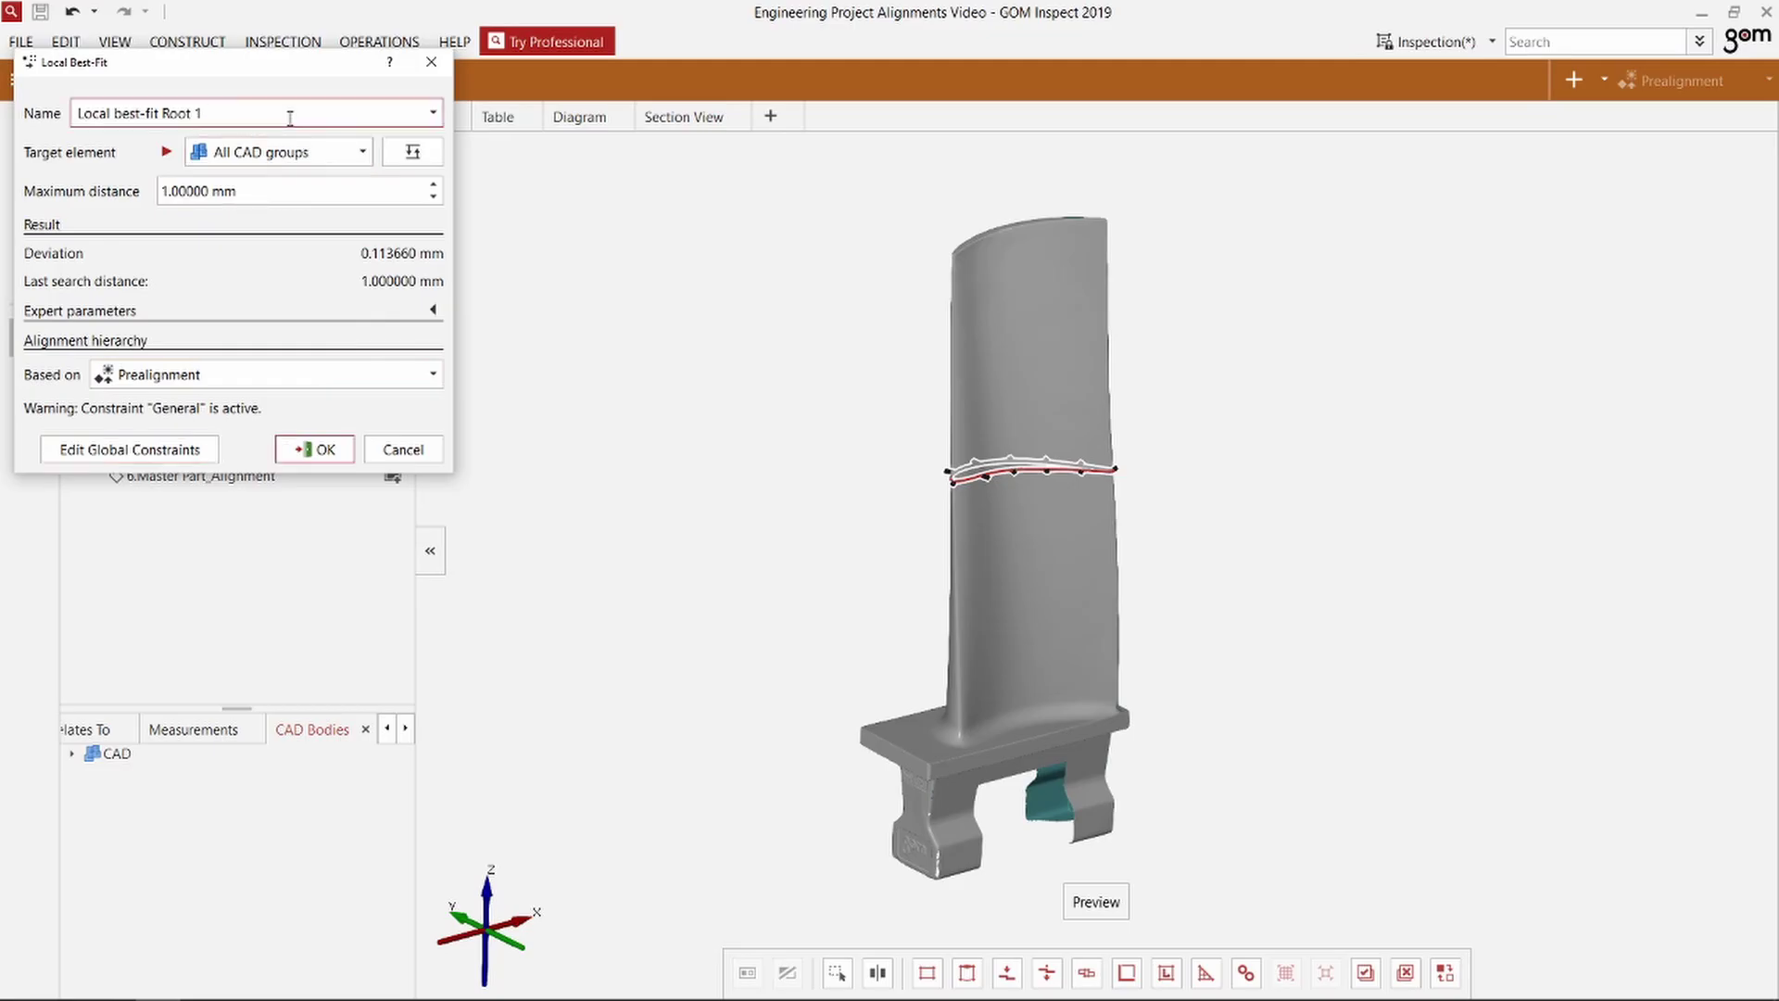
pyautogui.press('BackSpace')
pyautogui.press('BackSpace')
pyautogui.press('BackSpace')
pyautogui.press('BackSpace')
pyautogui.press('BackSpace')
pyautogui.press('BackSpace')
pyautogui.write('Section')
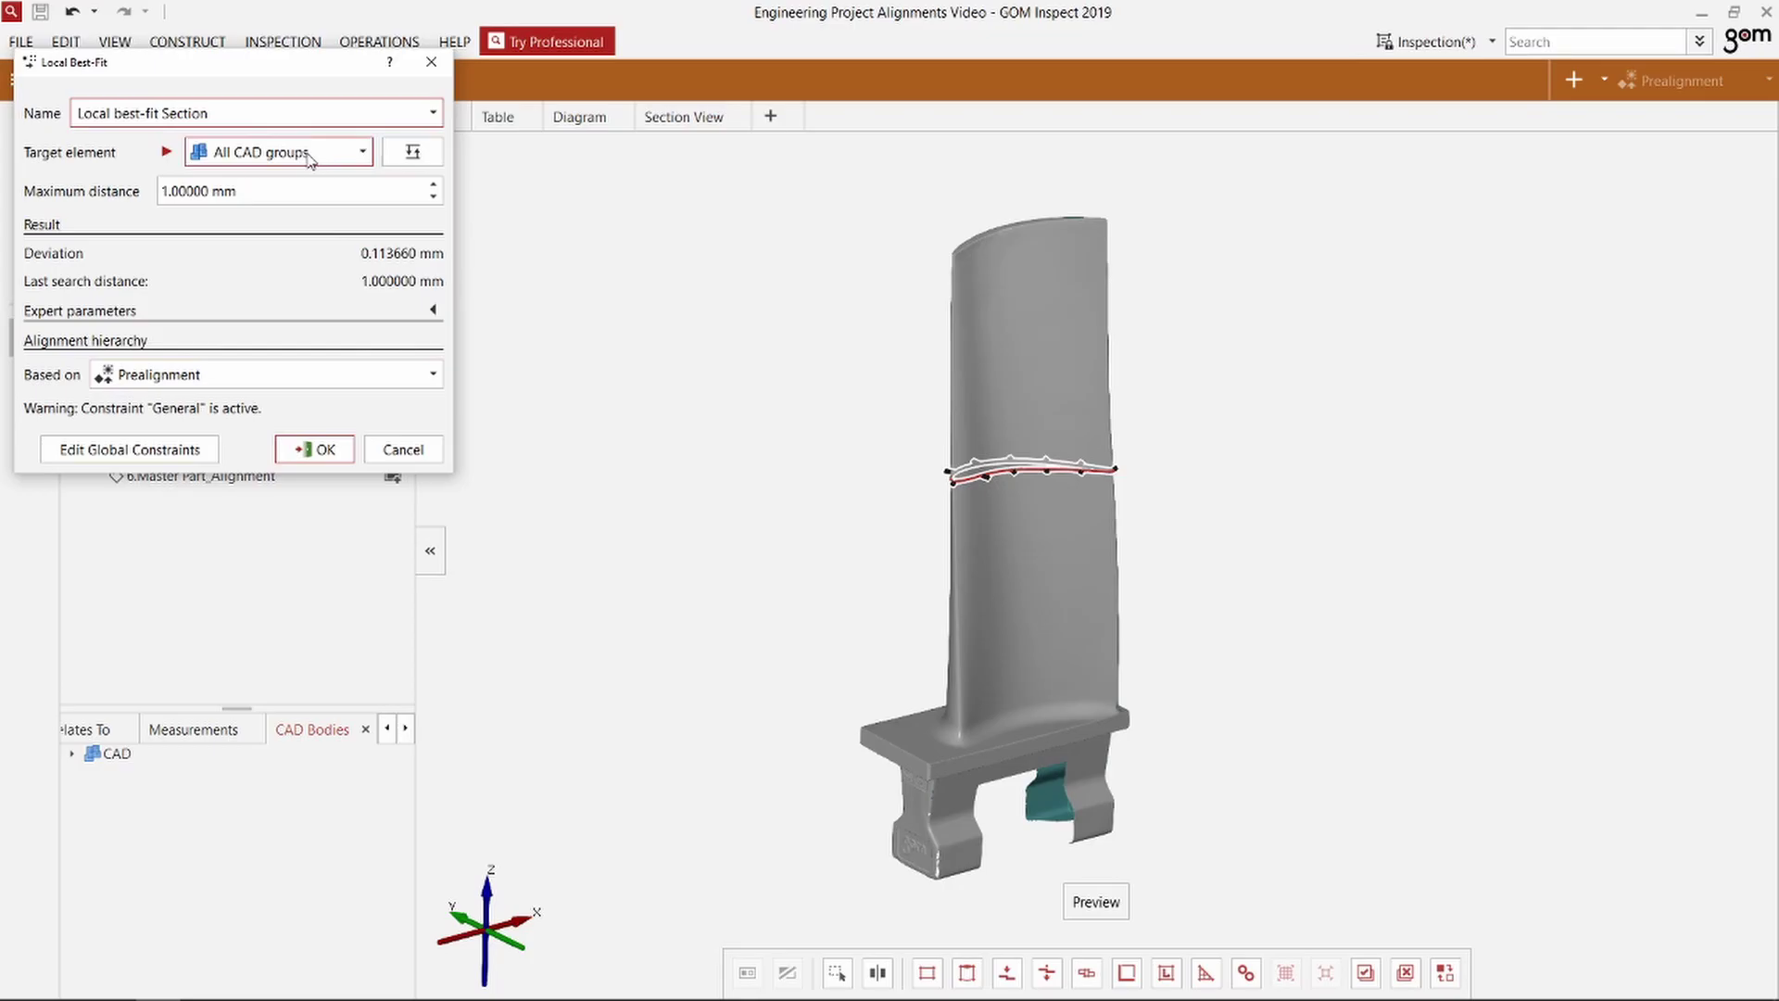
pyautogui.click(329, 449)
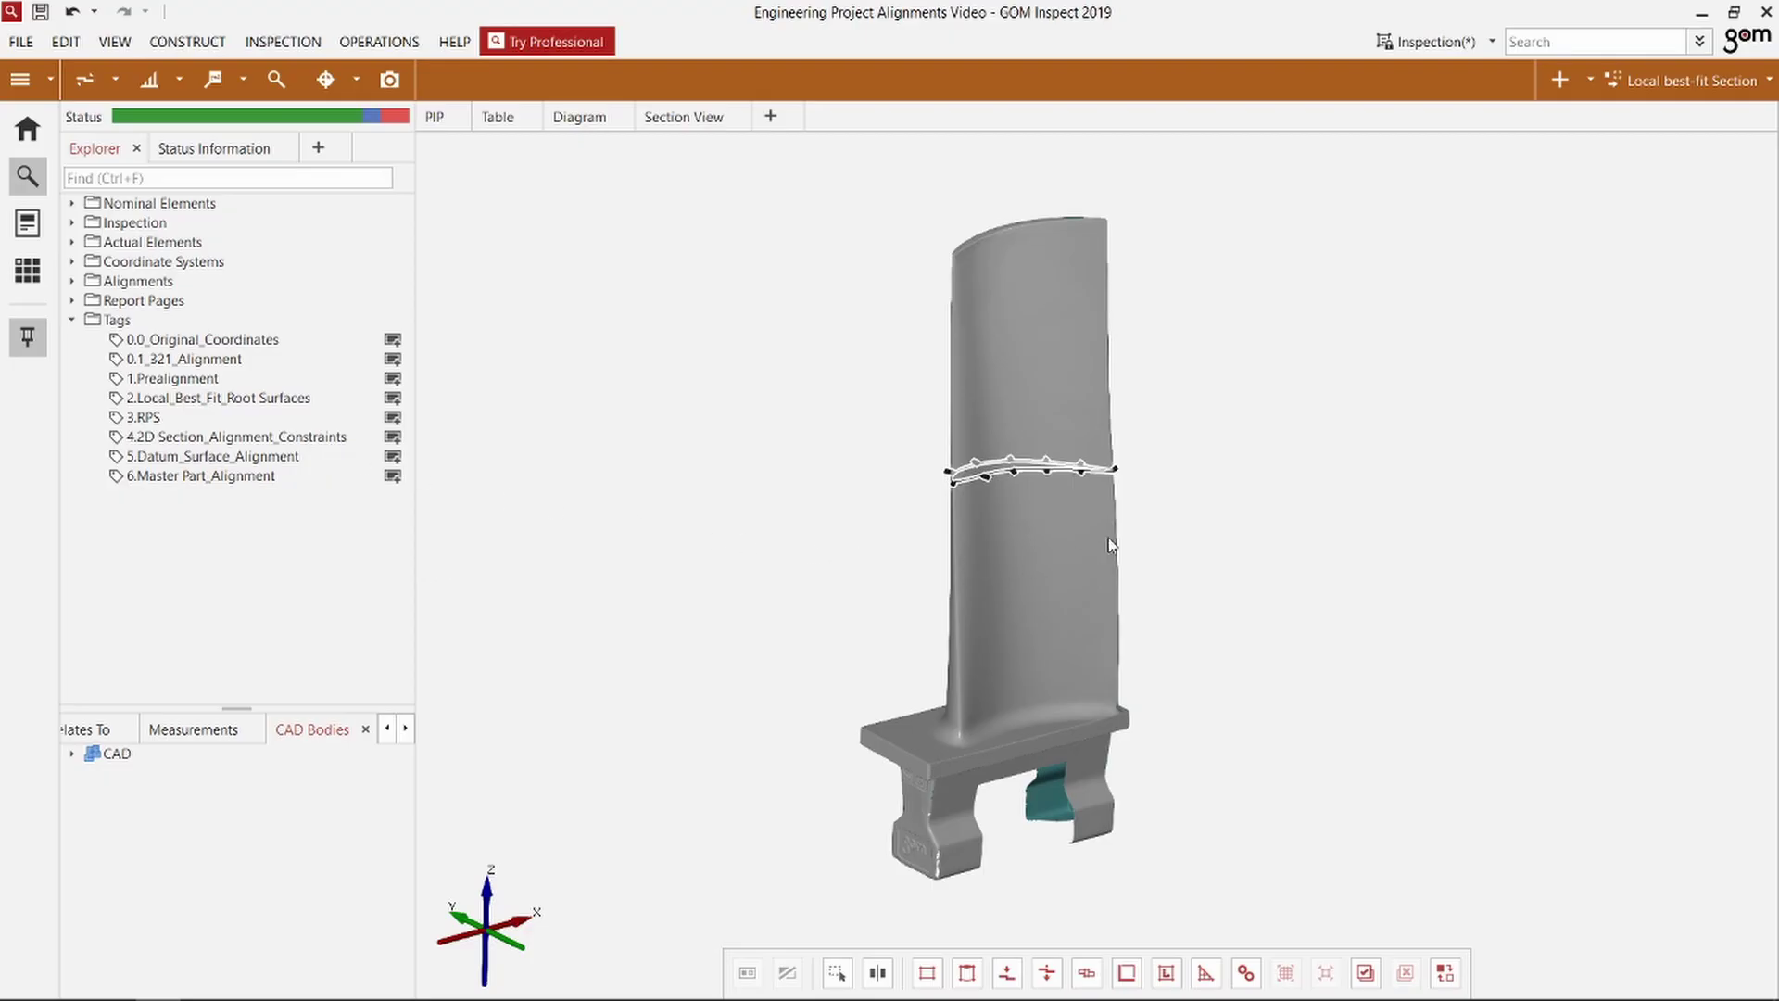
# Step: Pan the view slightly left and up over the blade root
pyautogui.moveTo(1214, 456); pyautogui.dragTo(1149, 417, button='right')
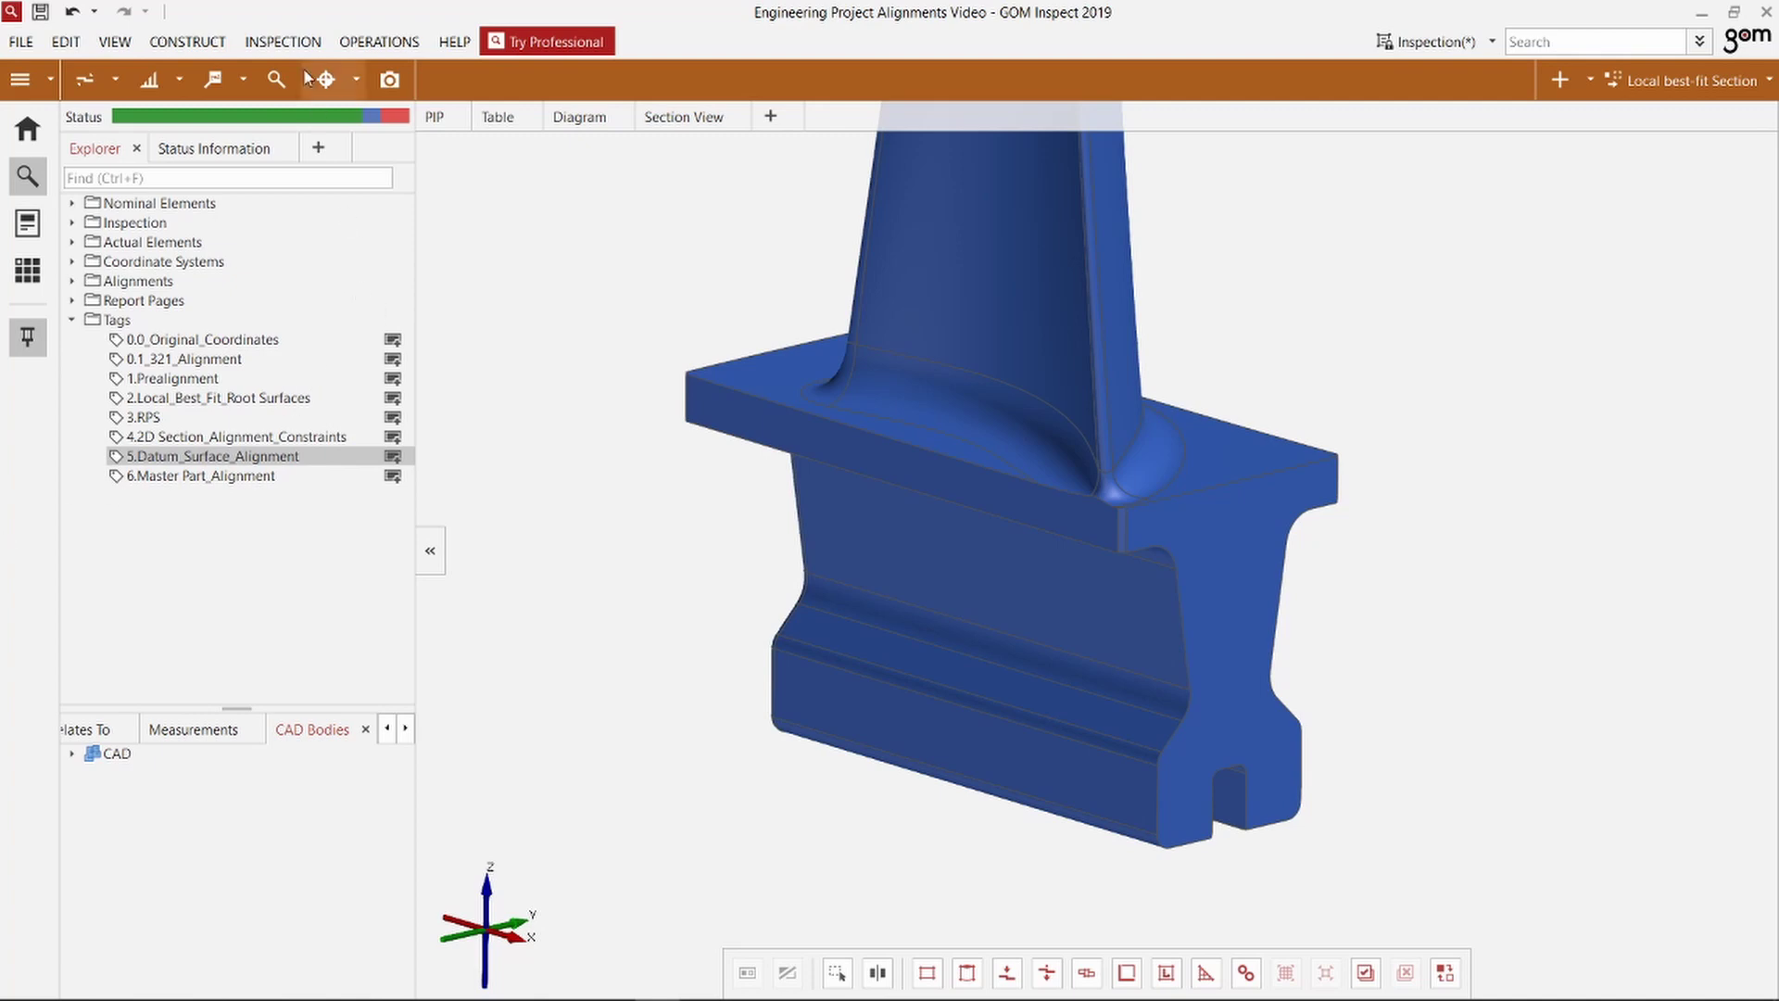
# Step: Construct planes root face 1, 2 and 3 on the bottom, side and top root faces
pyautogui.click(209, 46)
pyautogui.moveTo(213, 129)
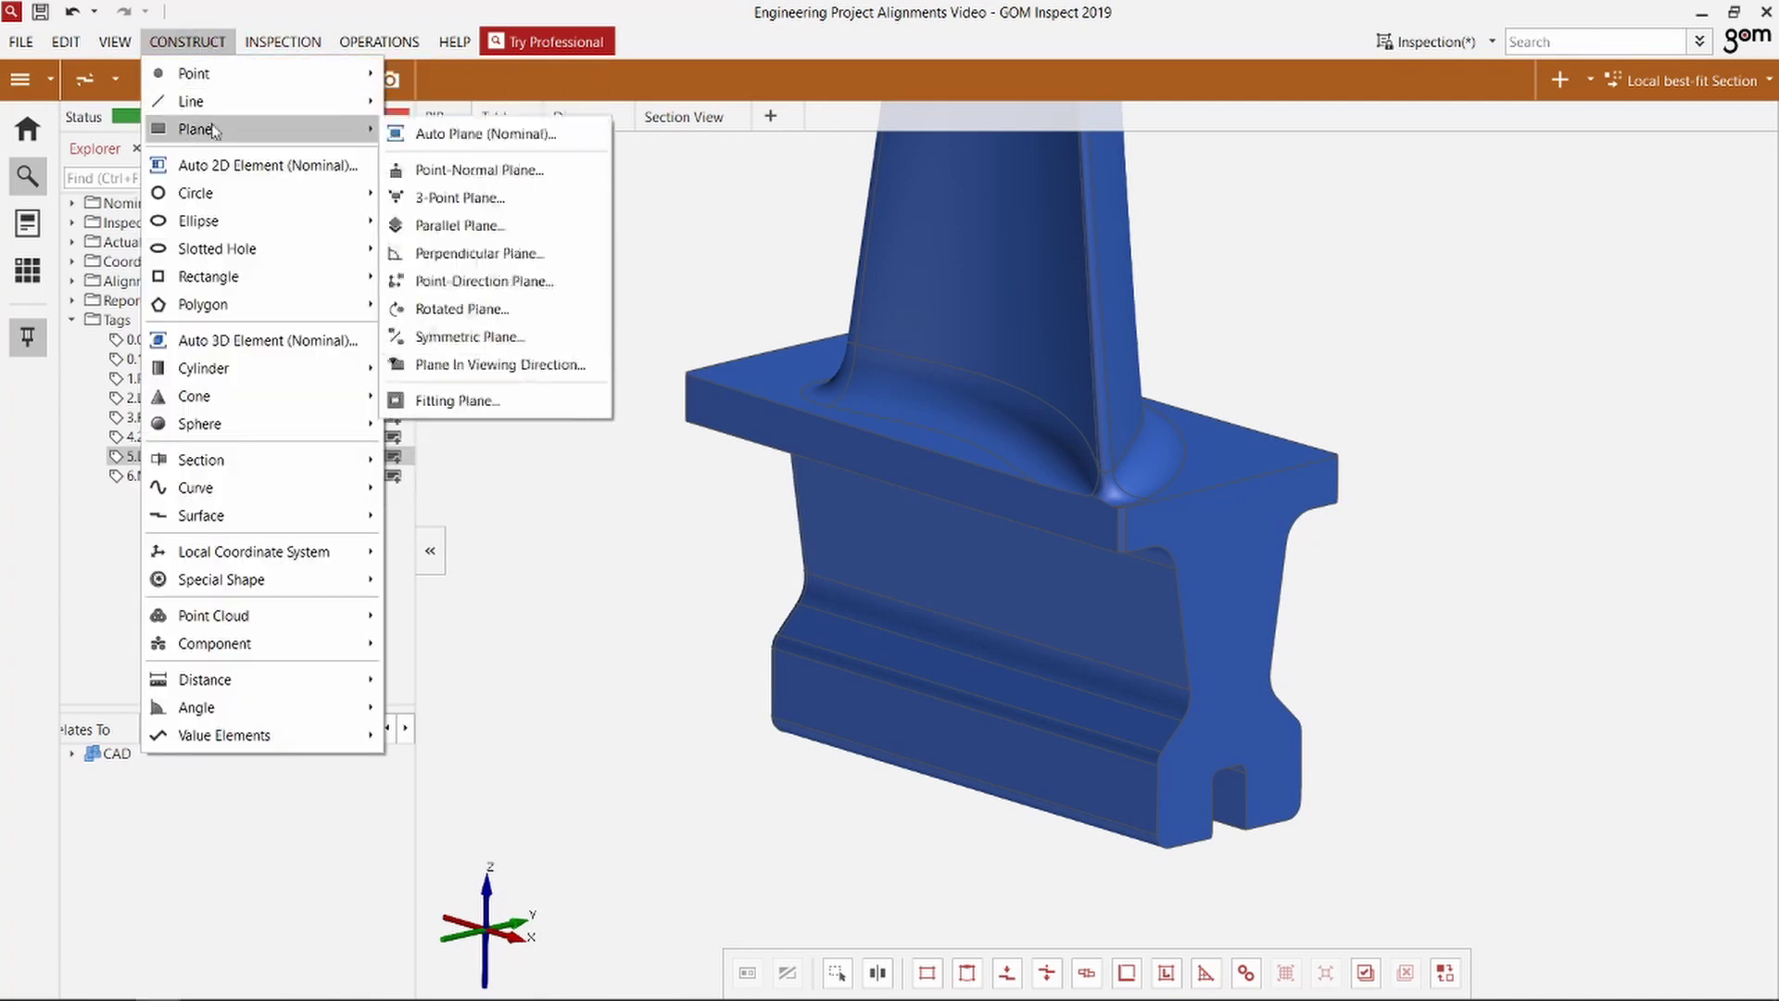
pyautogui.click(433, 135)
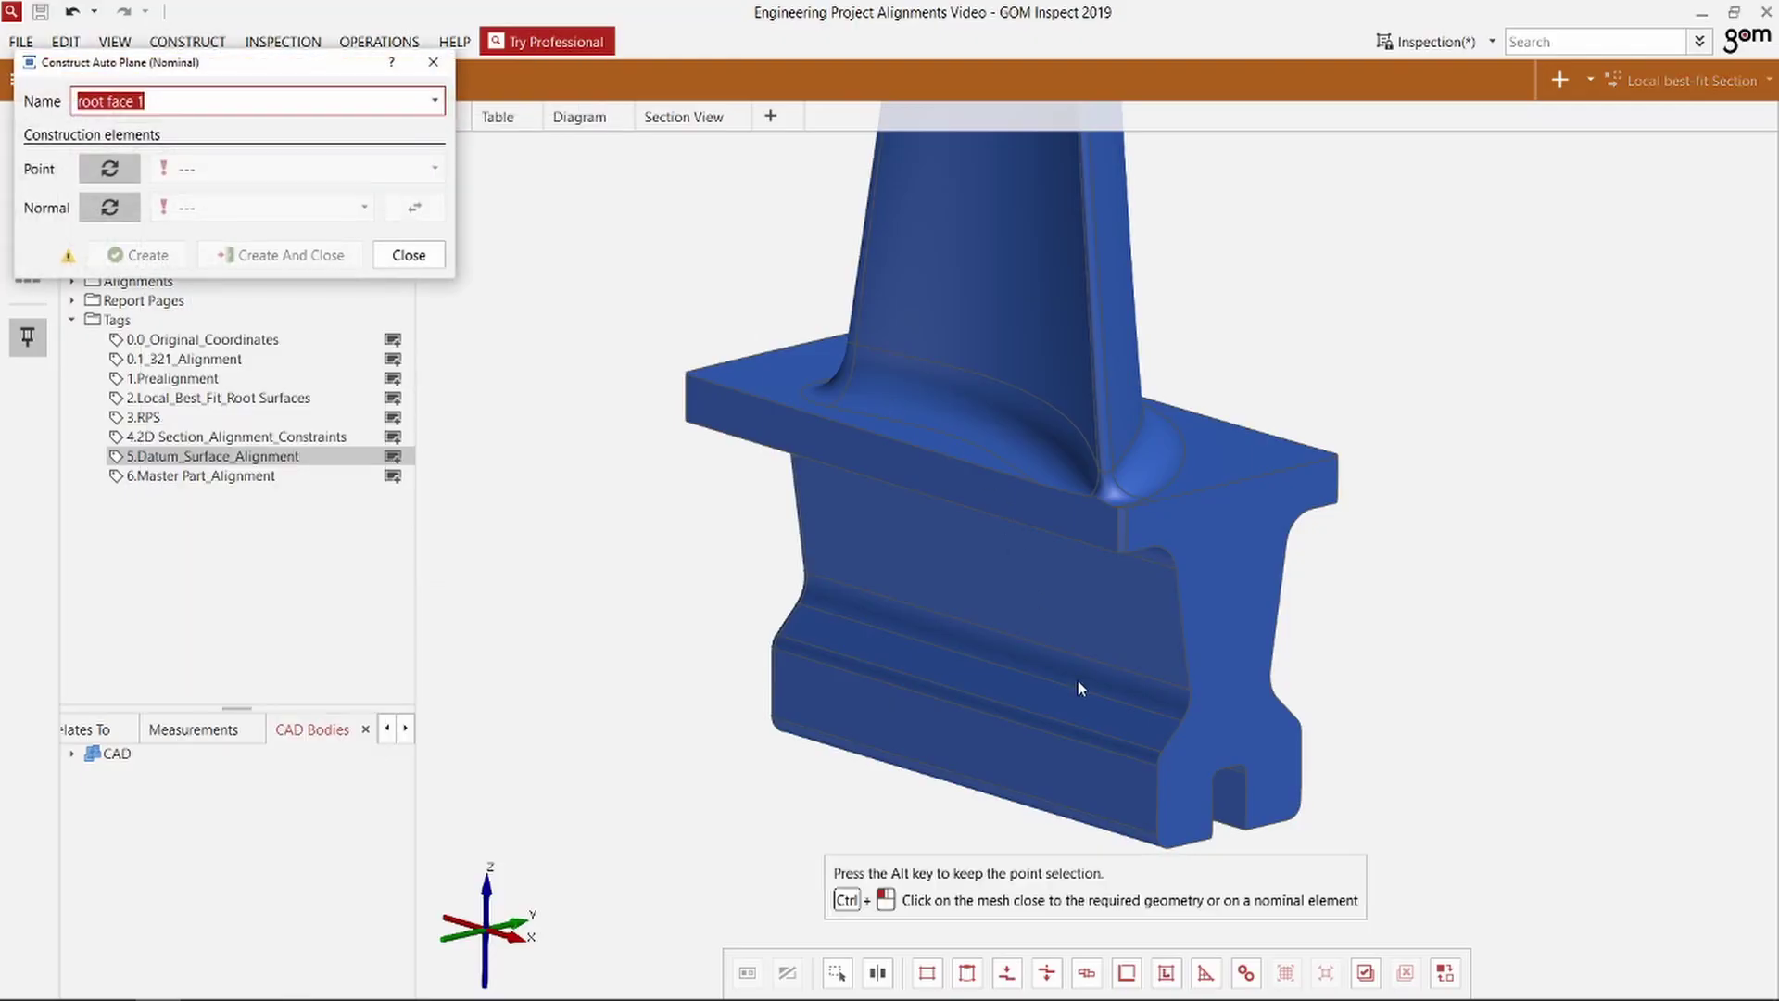
pyautogui.moveTo(1079, 687); pyautogui.dragTo(1126, 791)
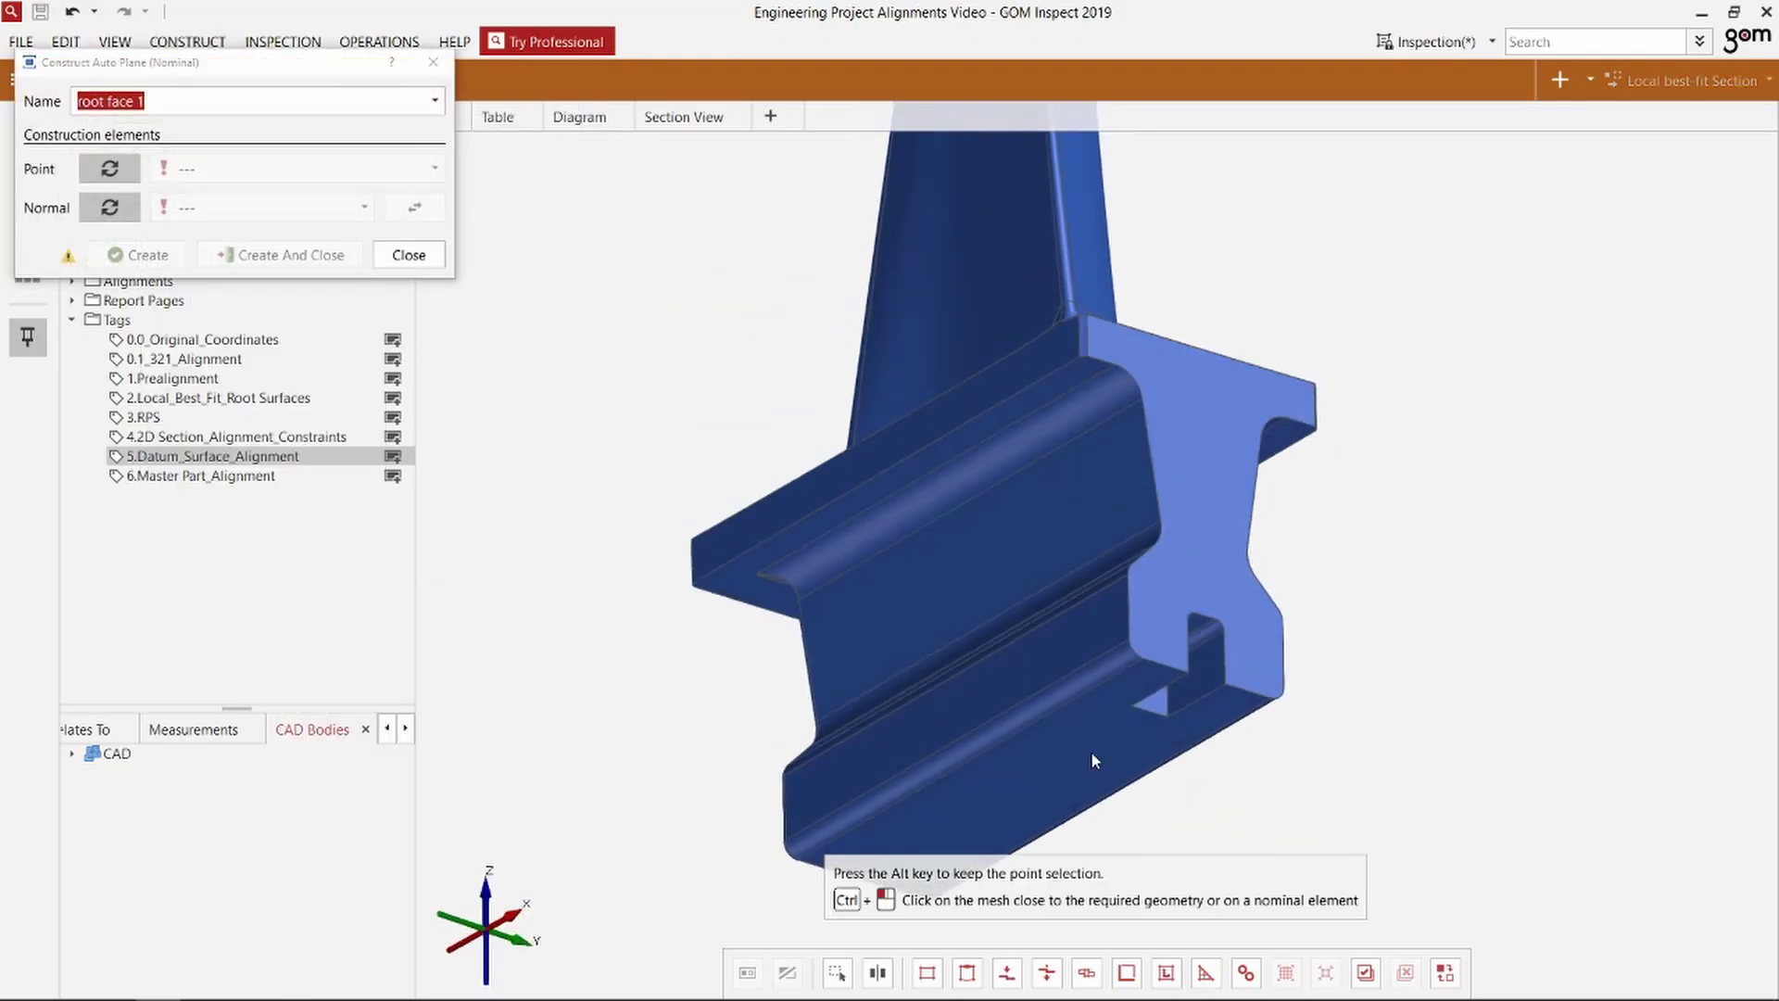
pyautogui.keyDown('ctrl'); pyautogui.click(1092, 754); pyautogui.keyUp('ctrl')
pyautogui.press('Return')
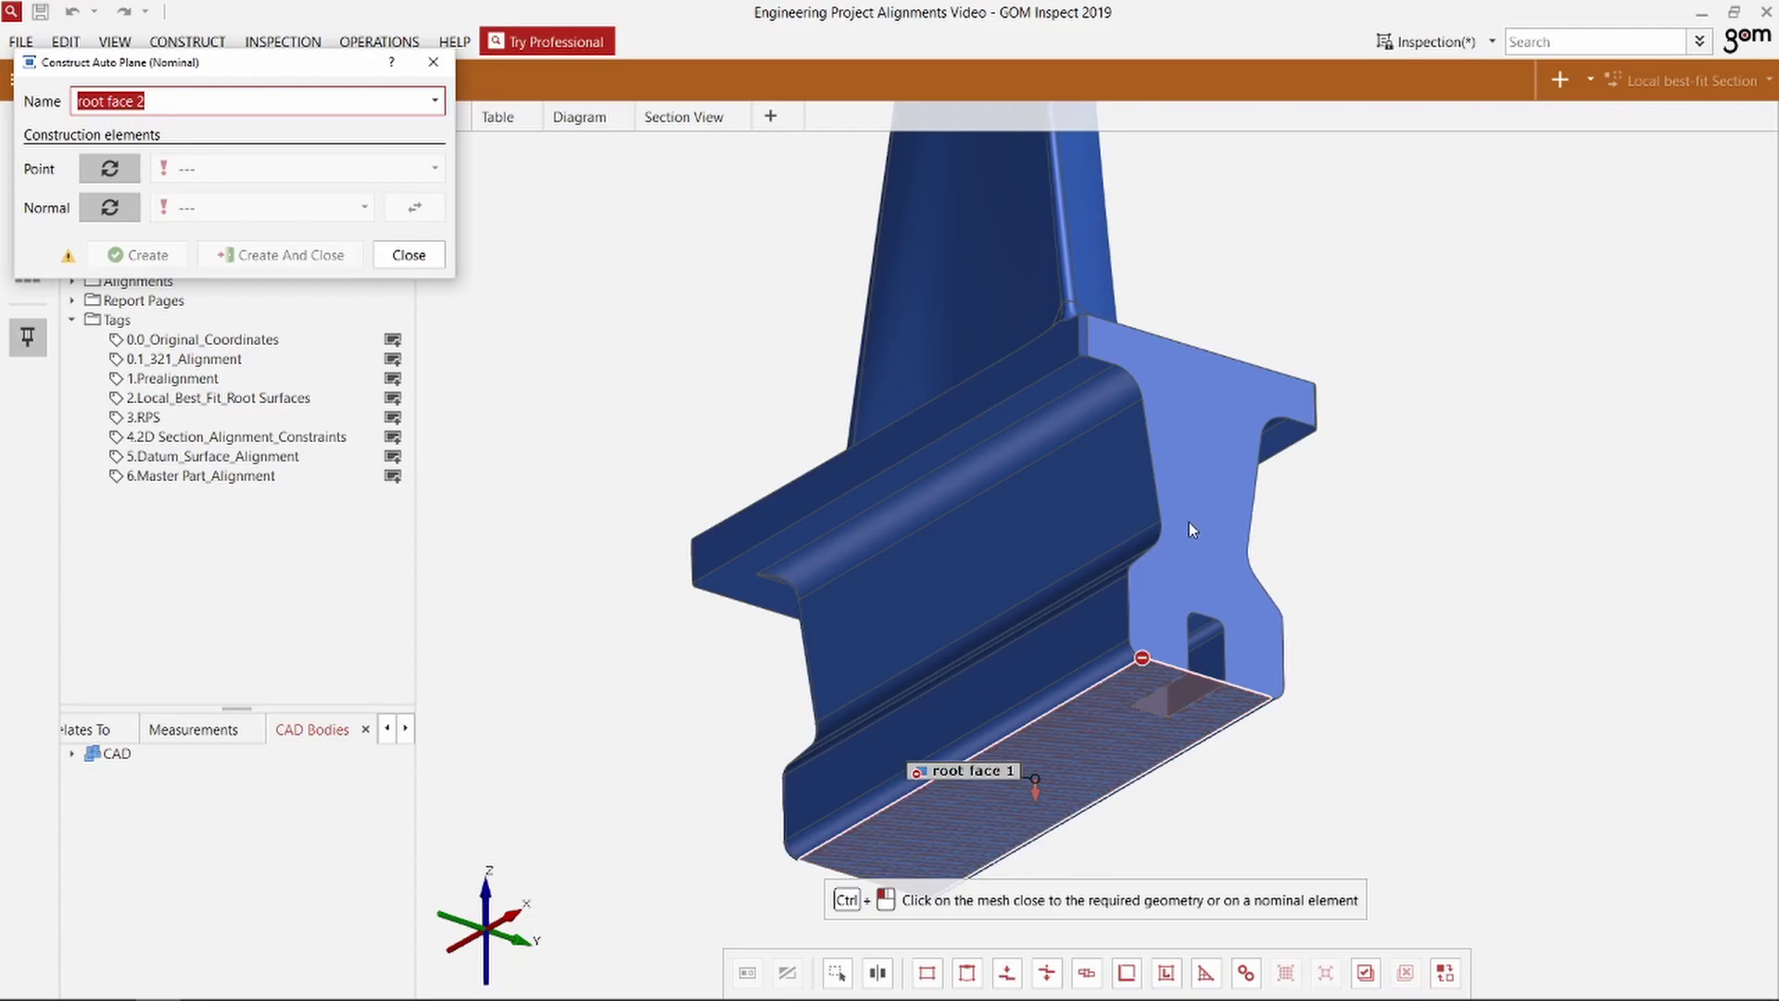
pyautogui.keyDown('ctrl'); pyautogui.click(1188, 529); pyautogui.keyUp('ctrl')
pyautogui.press('Return')
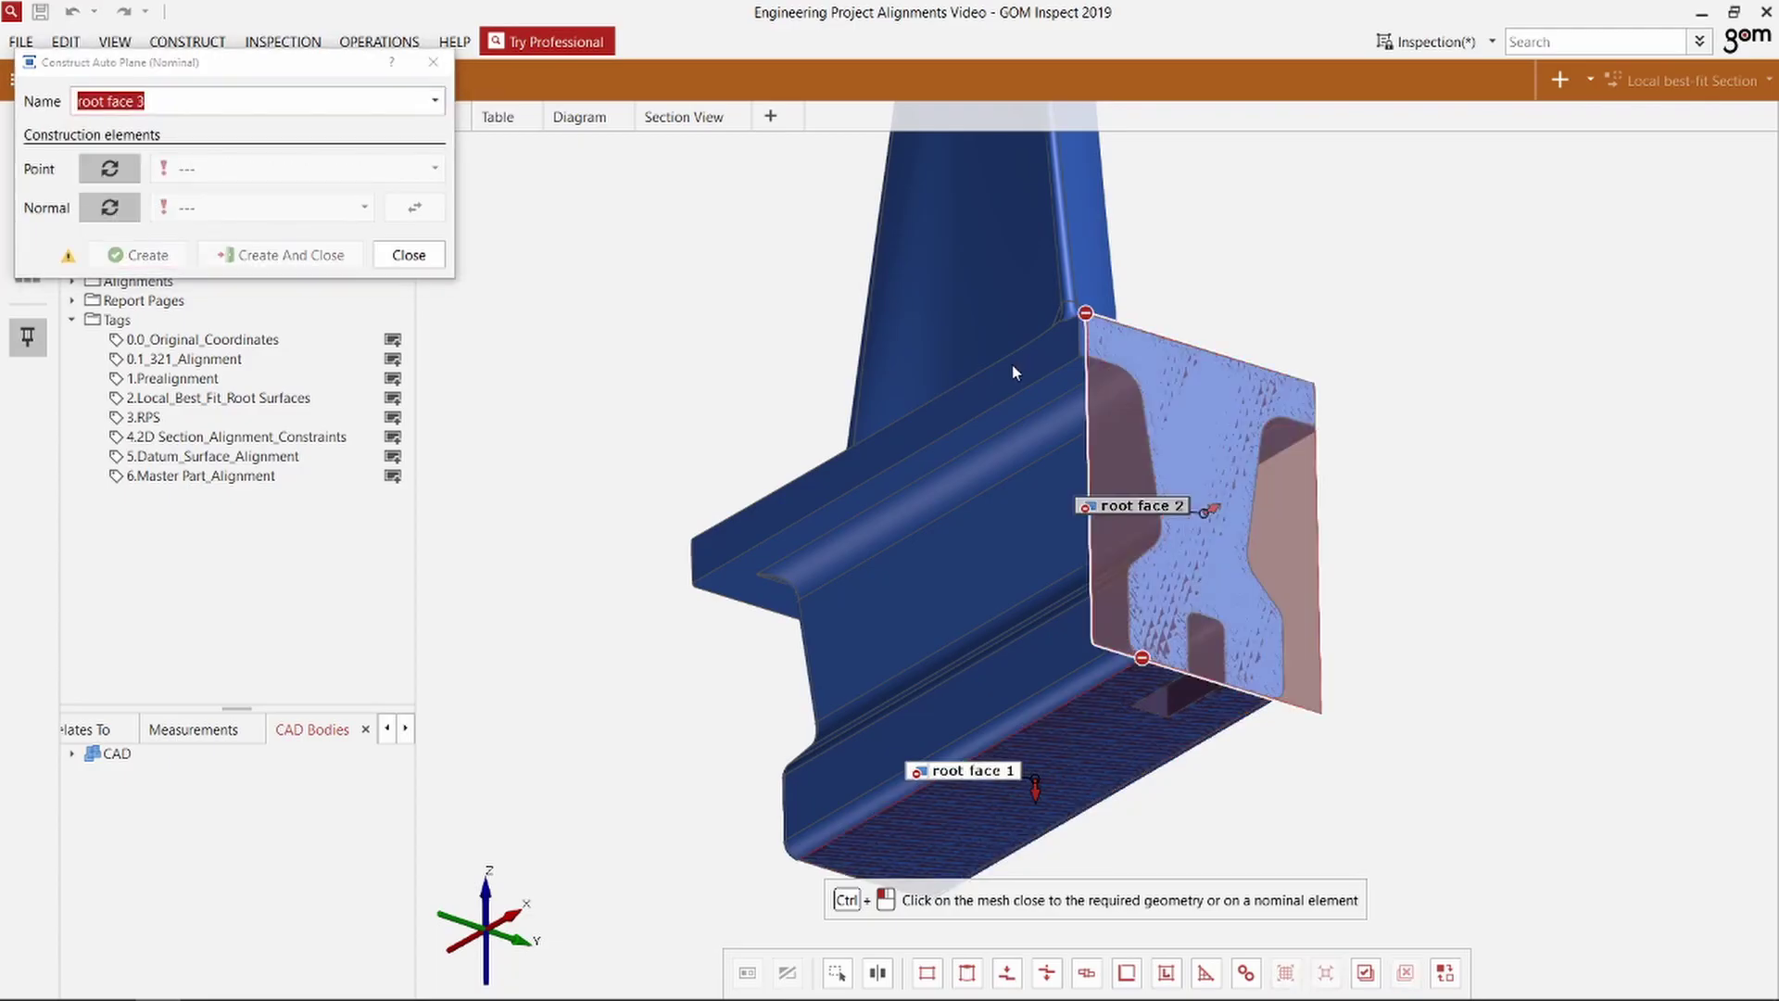
pyautogui.keyDown('ctrl'); pyautogui.click(1012, 364); pyautogui.keyUp('ctrl')
pyautogui.press('Return')
pyautogui.moveTo(1023, 424); pyautogui.dragTo(1019, 619)
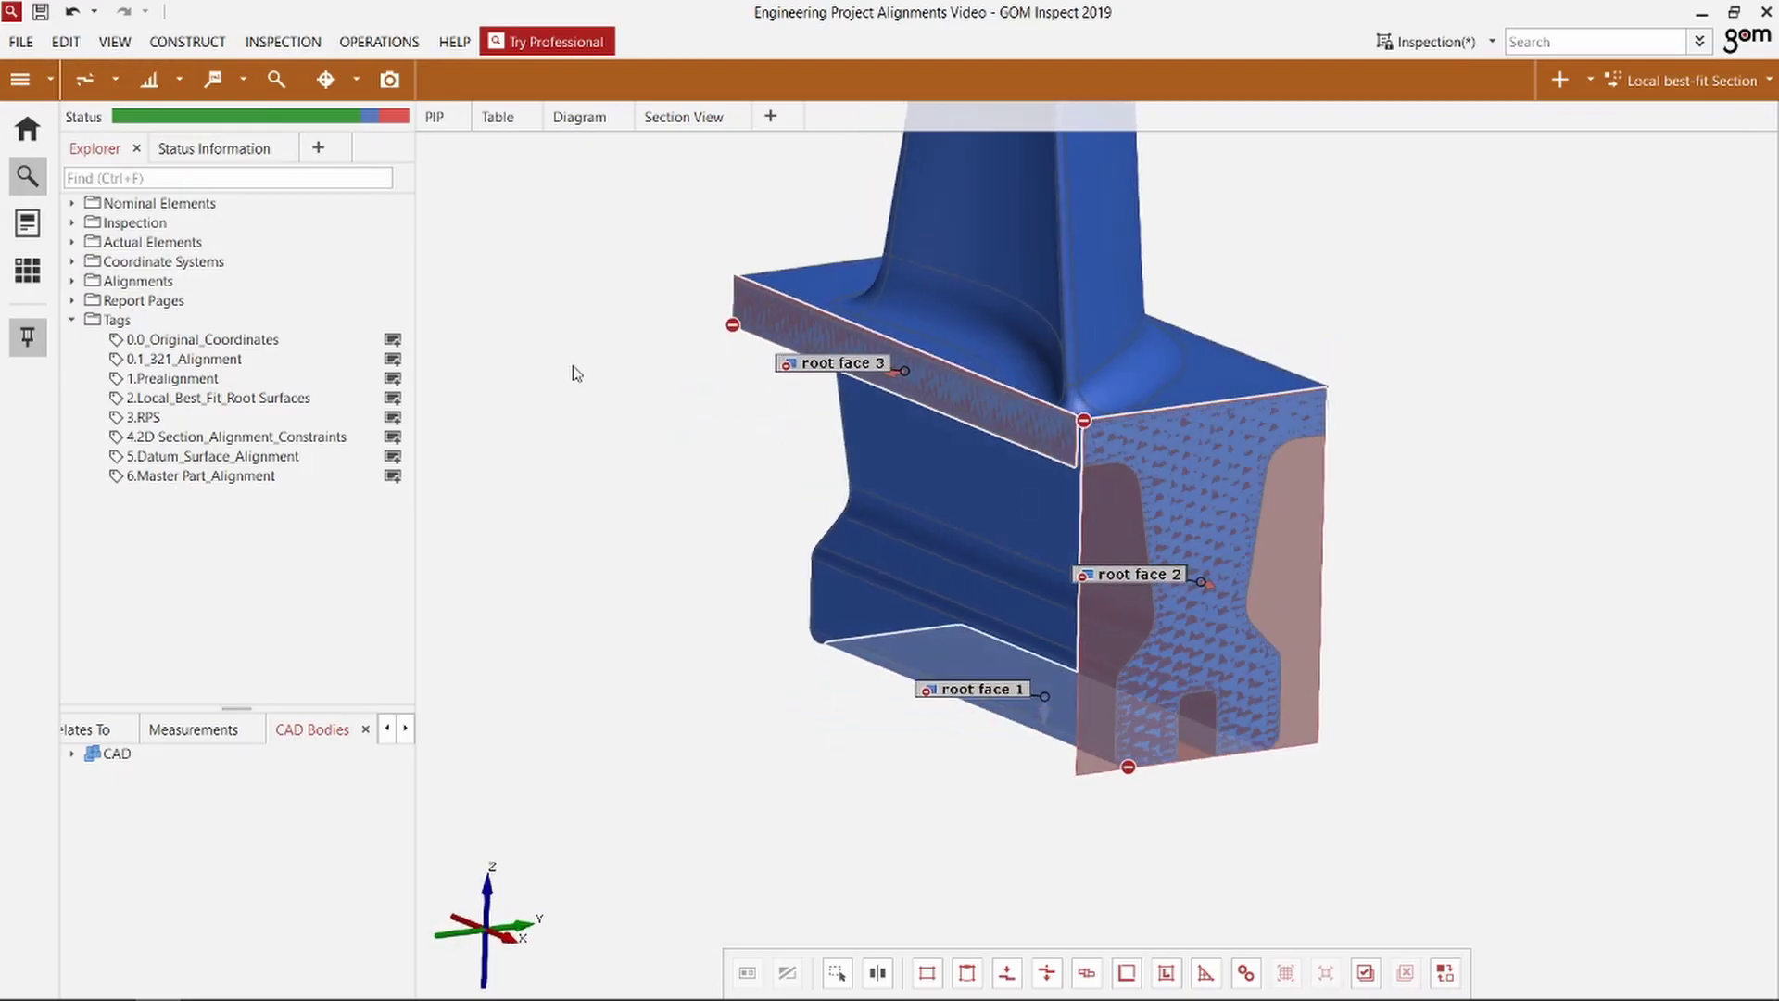
# Step: Fit the three root faces as fitting elements using Chebyshev best-fit, Location Outside
pyautogui.rightClick(549, 298)
pyautogui.moveTo(589, 271)
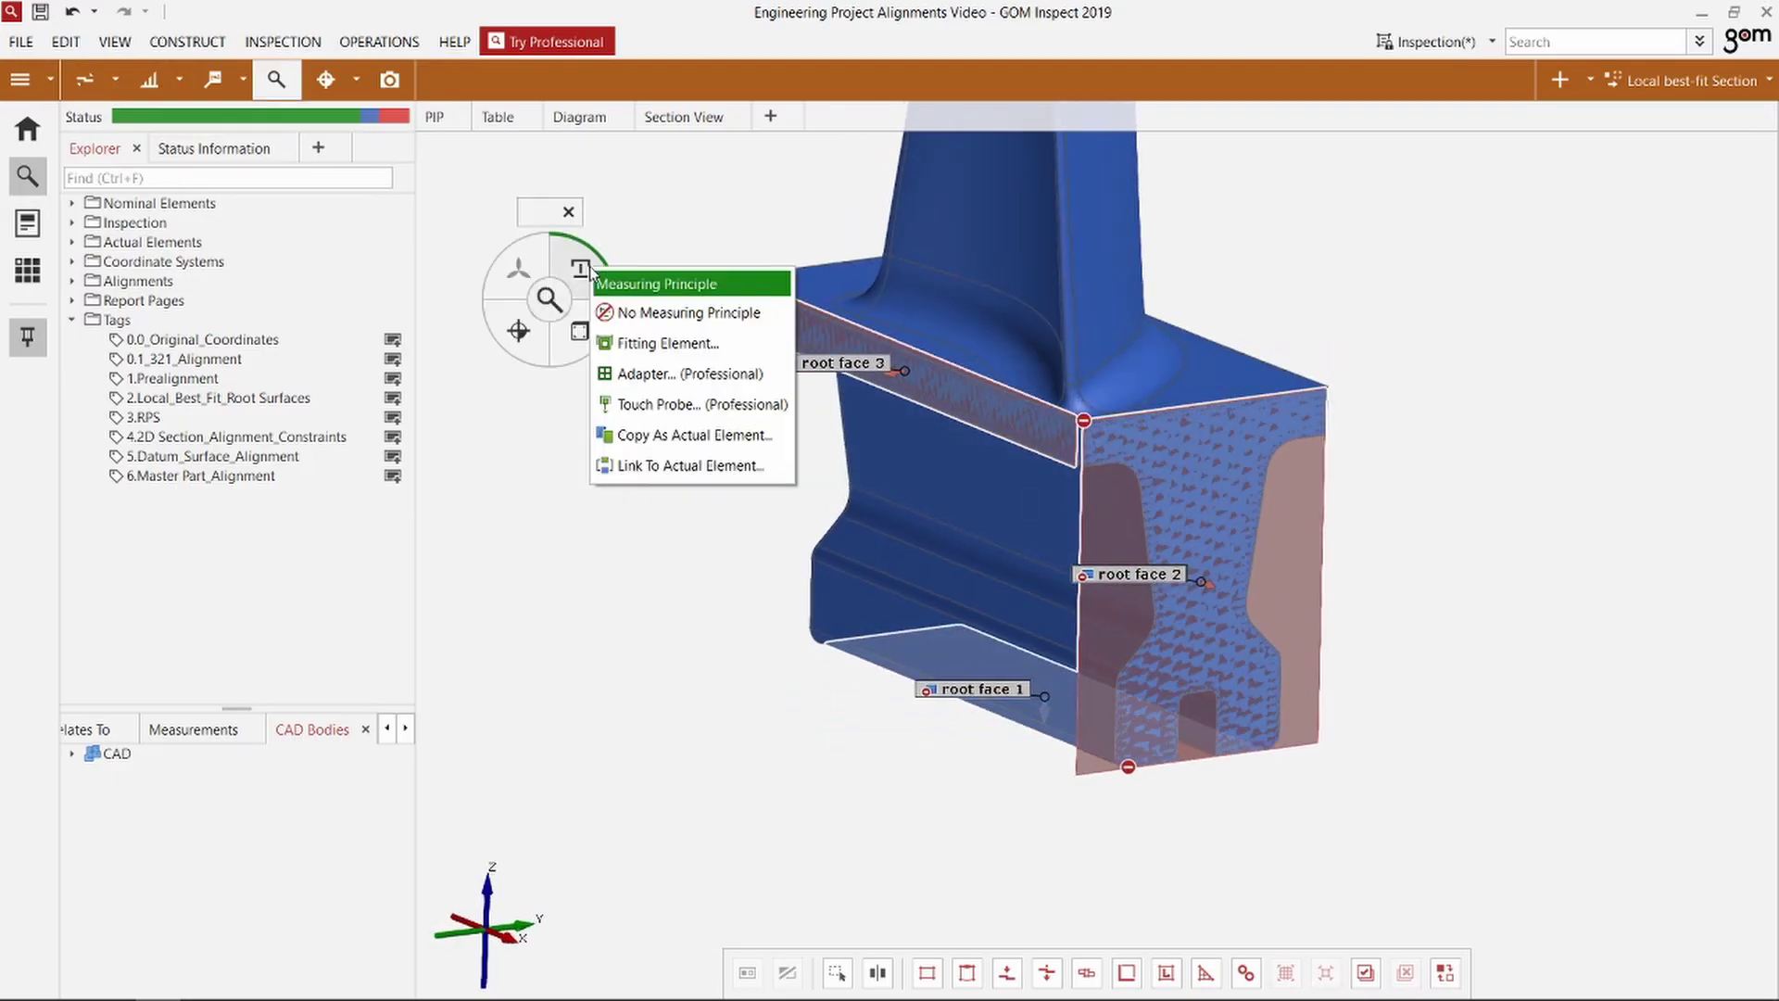
pyautogui.click(677, 344)
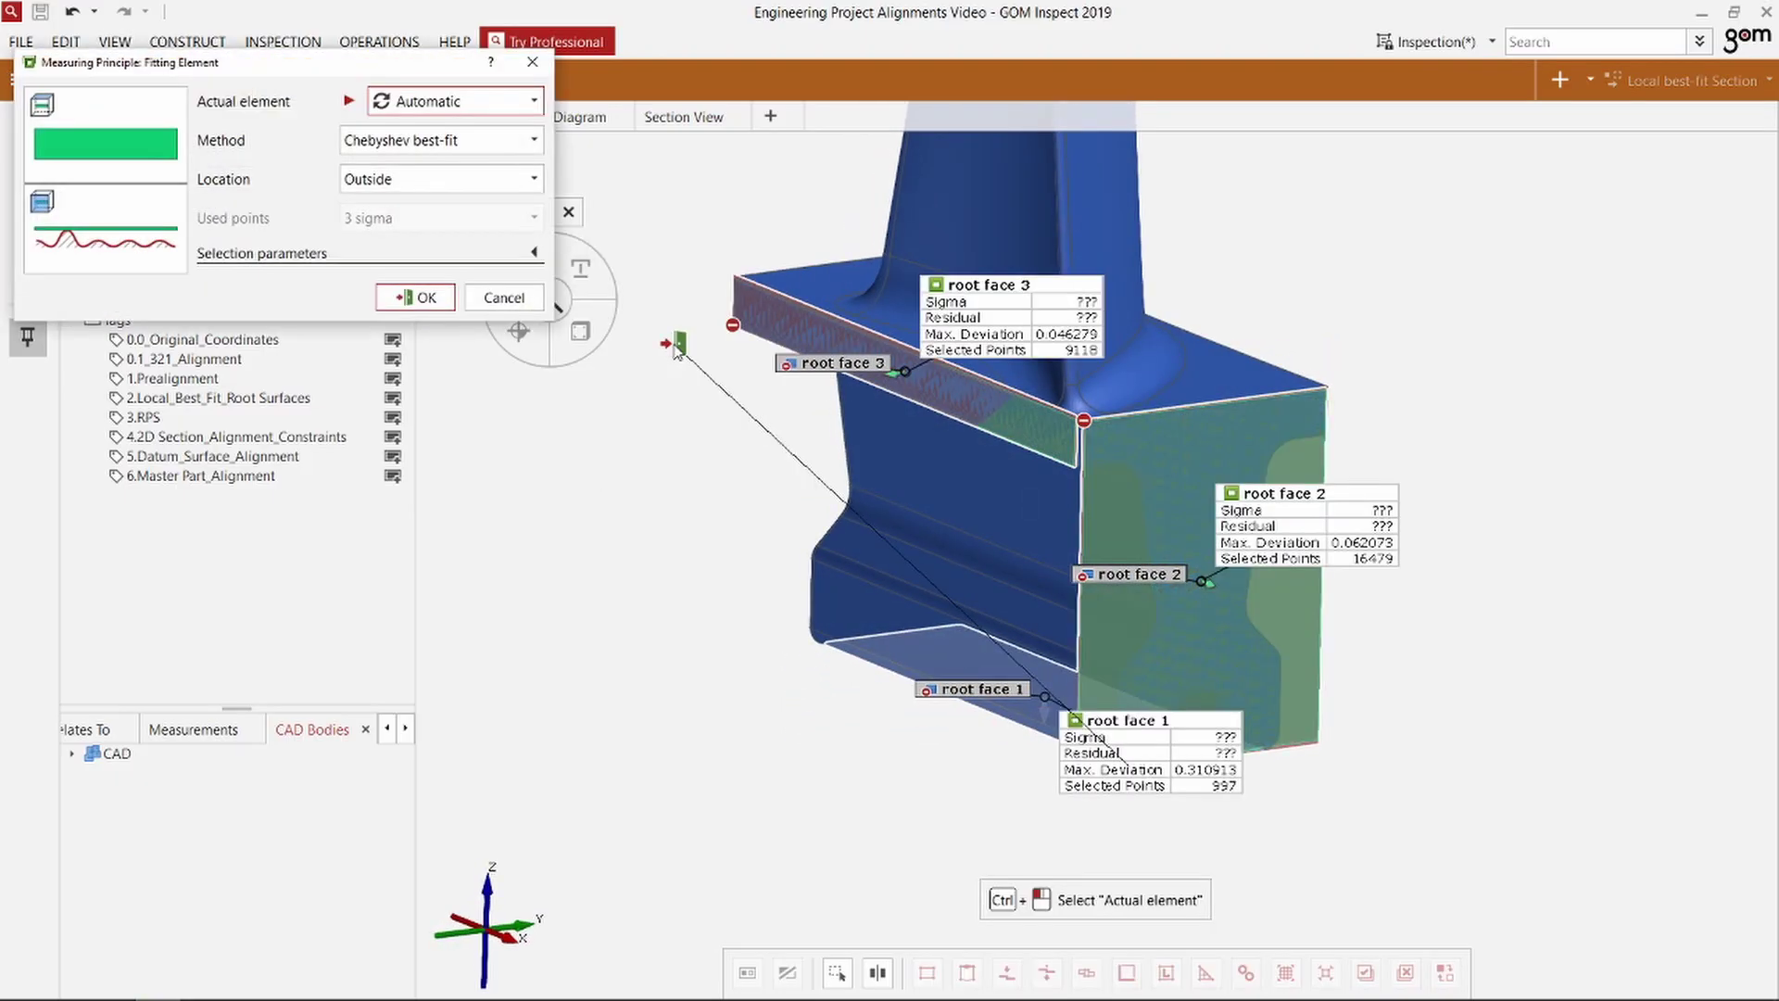
pyautogui.click(426, 297)
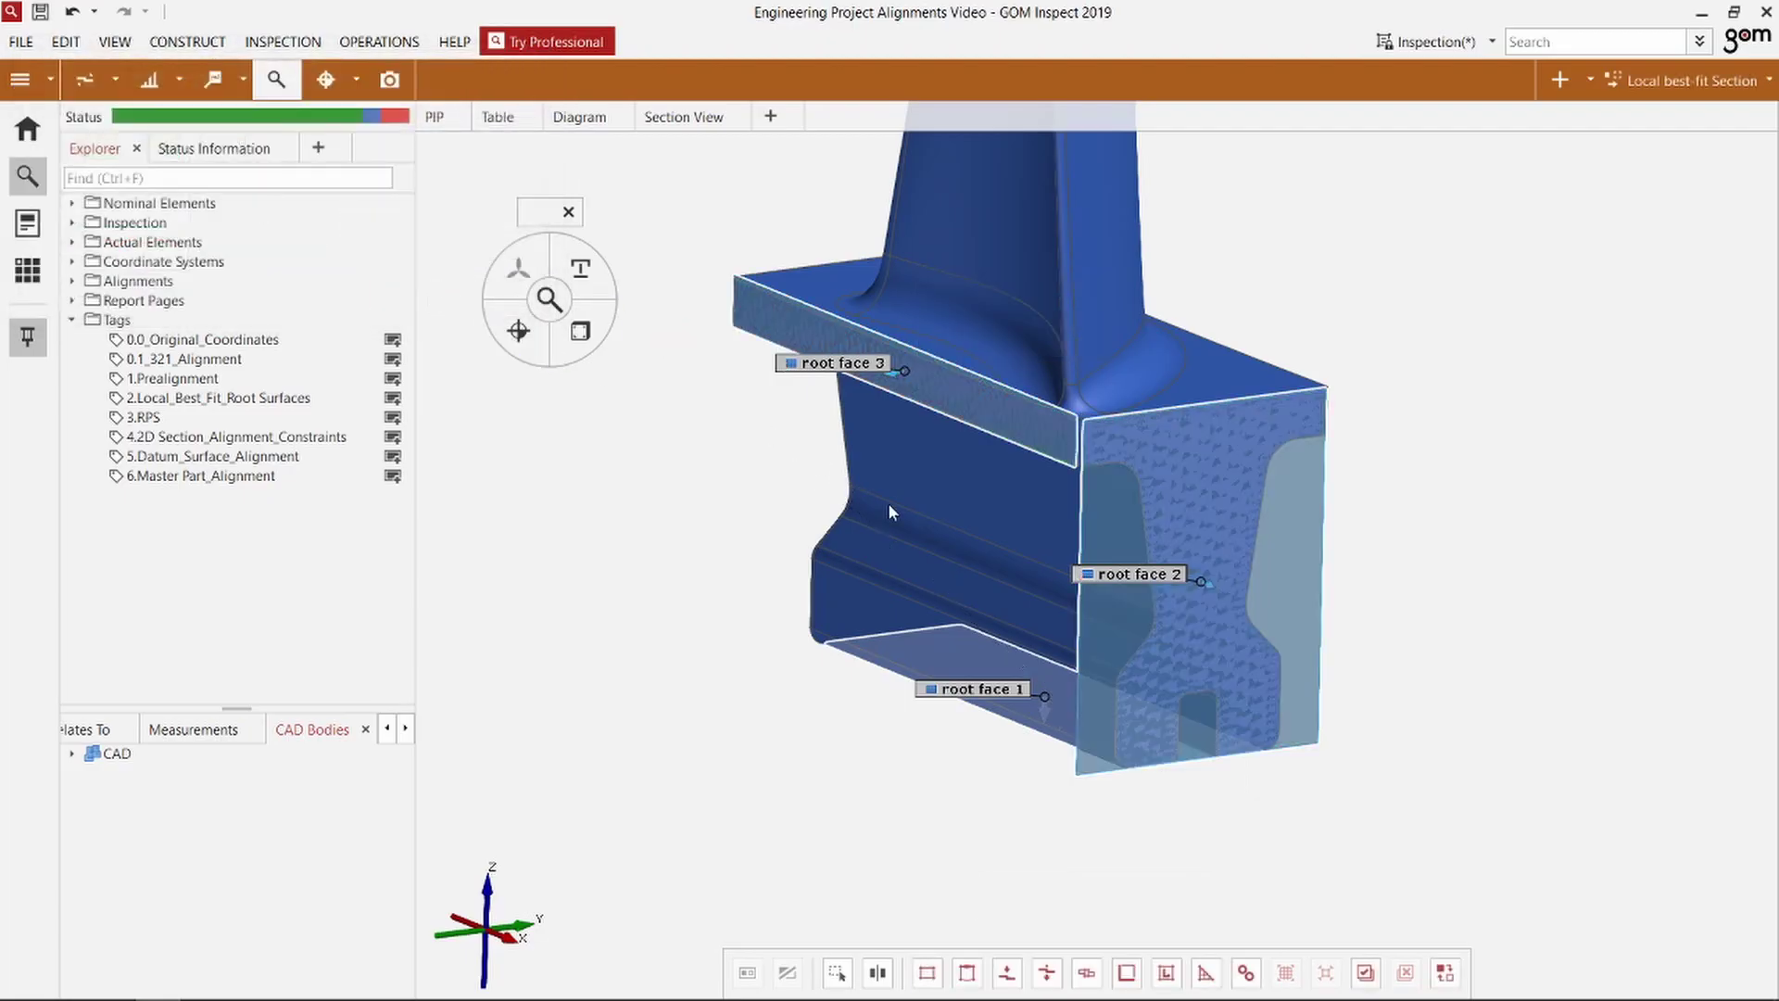
pyautogui.moveTo(1013, 528); pyautogui.dragTo(1013, 567, button='right')
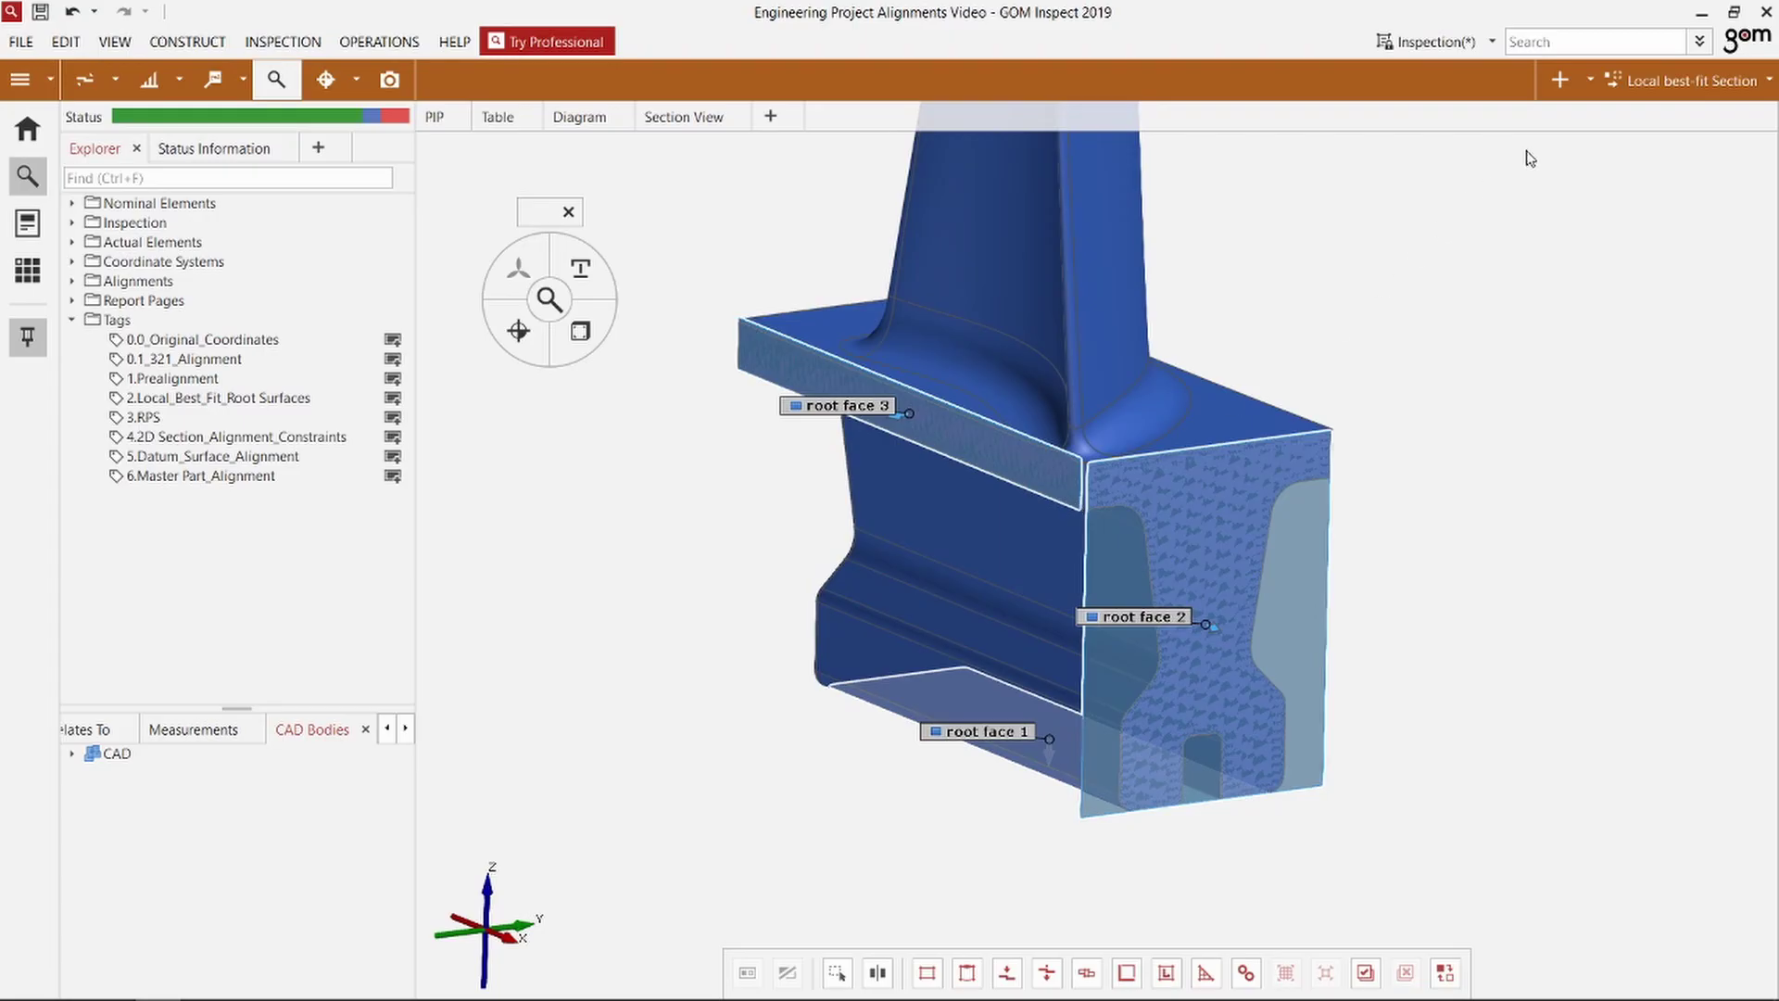
# Step: Pair root faces 1, 2 and 3 as Elements 1–3 in a By Geometric Elements alignment on Prealignment
pyautogui.click(1591, 84)
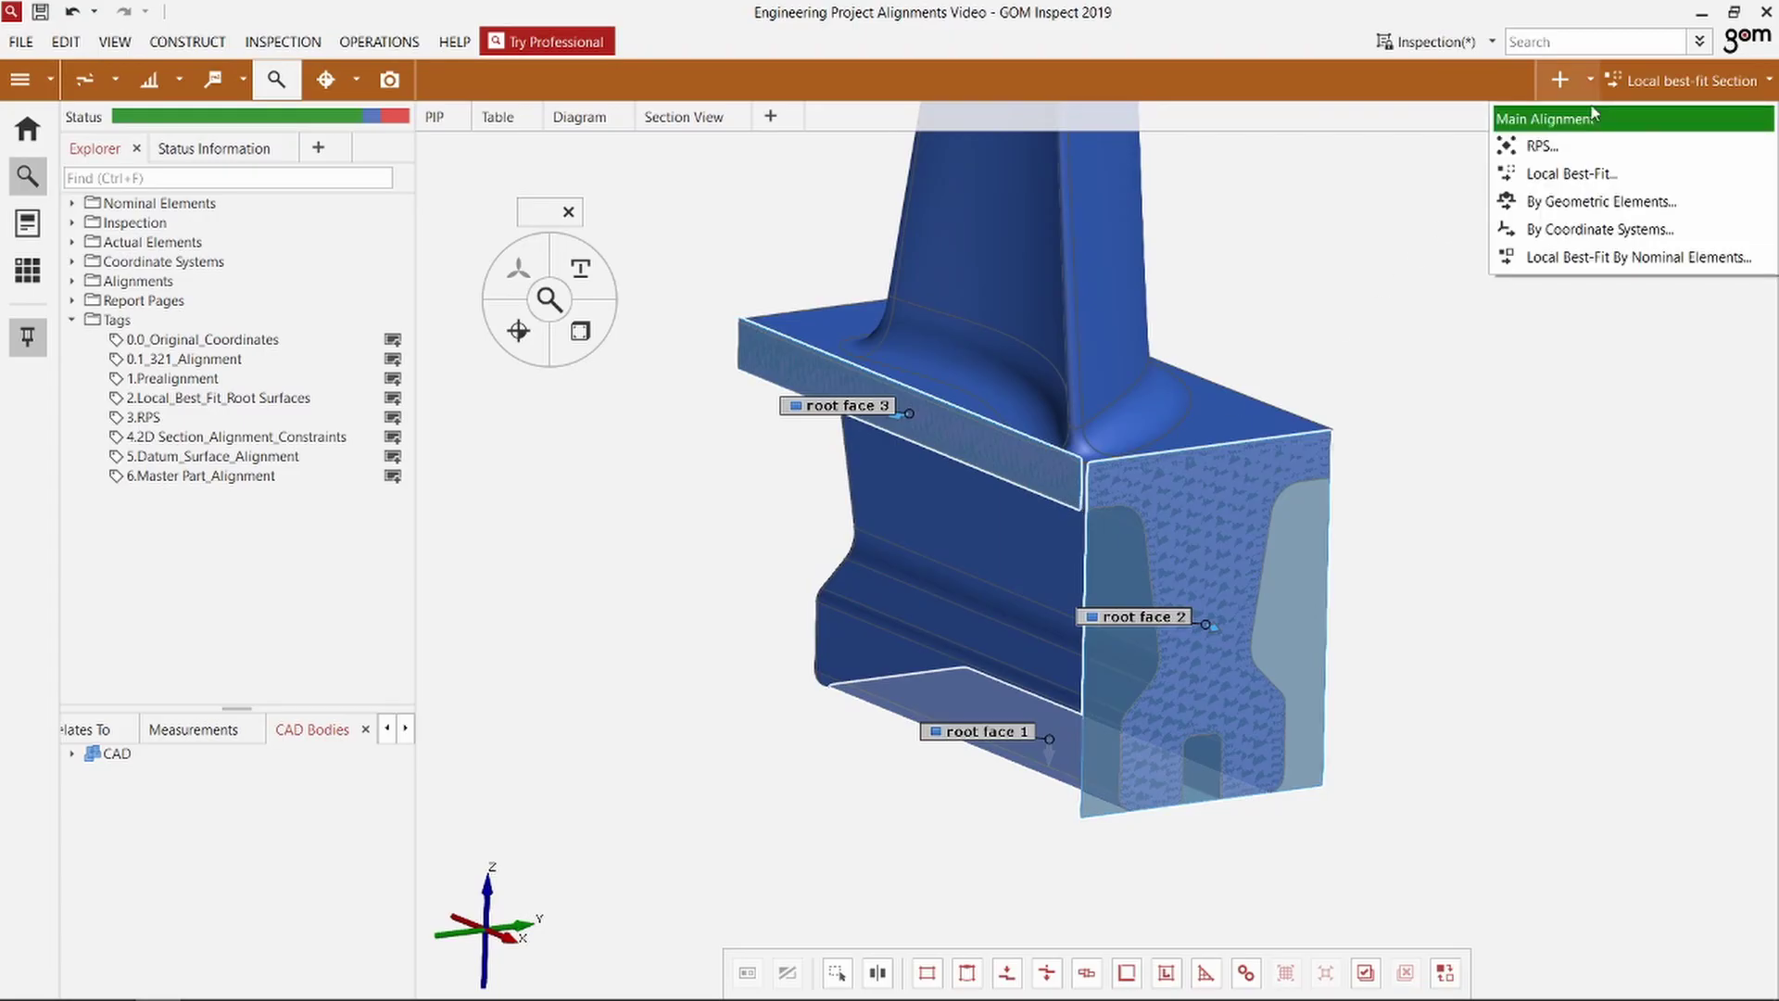
pyautogui.click(1597, 203)
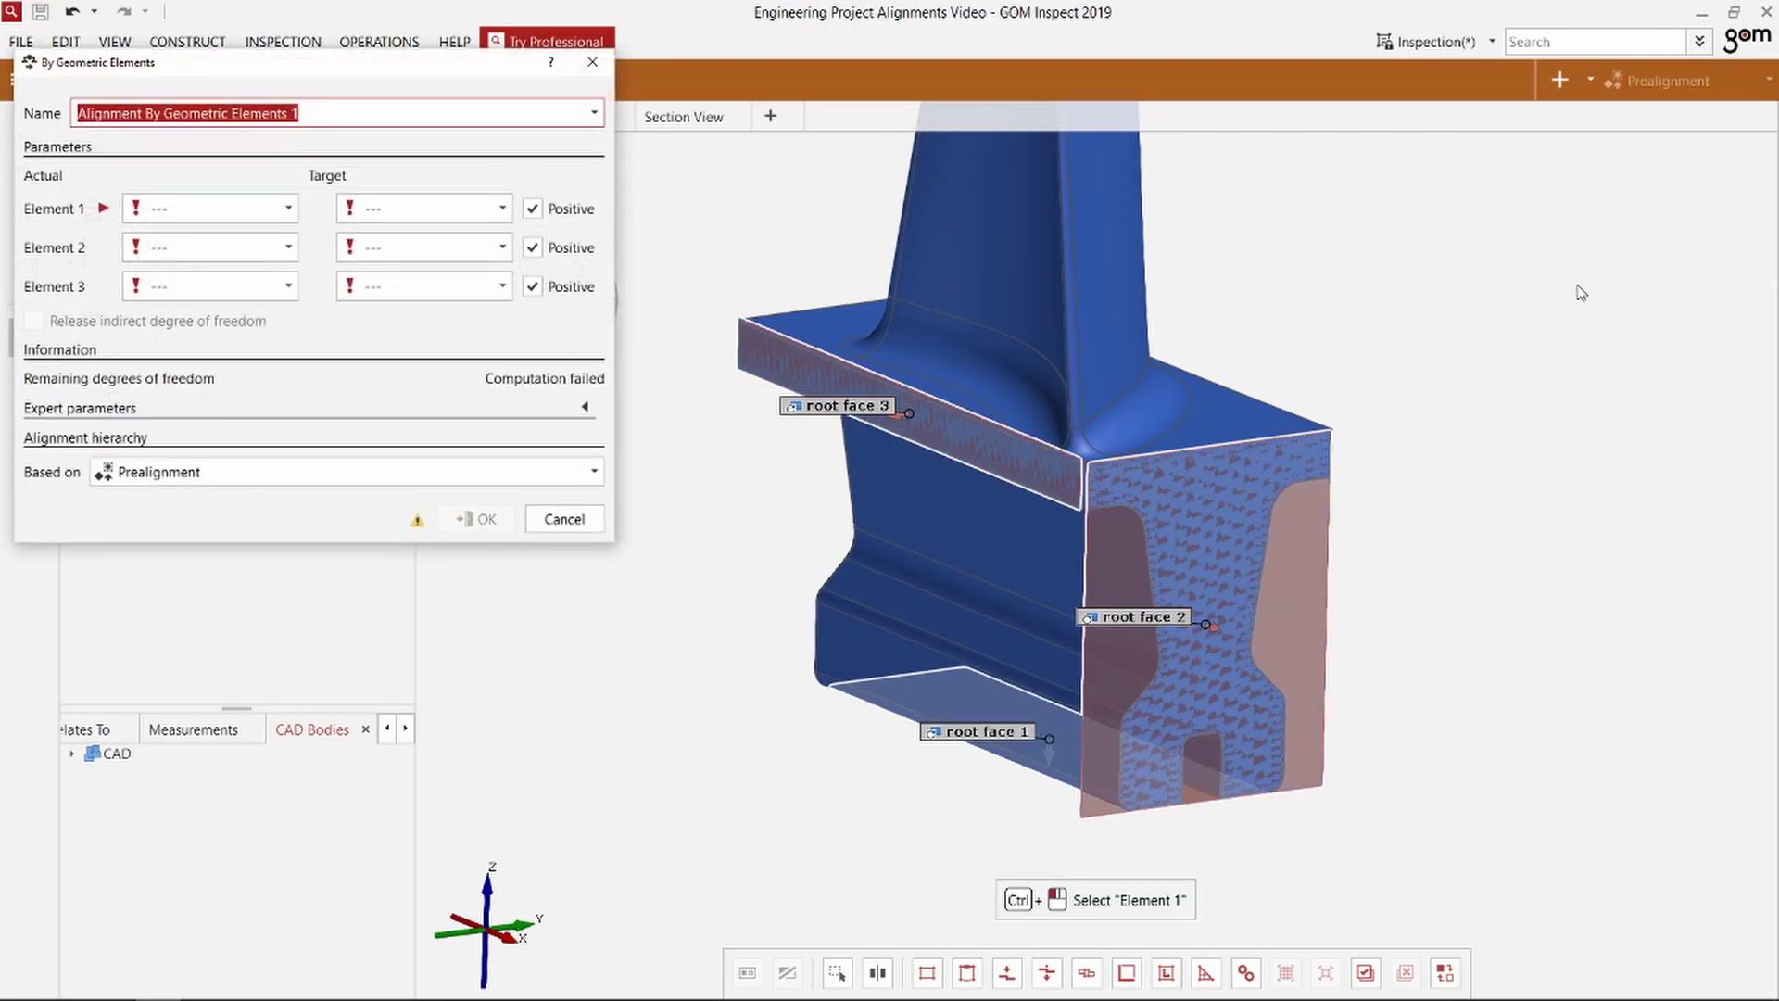
pyautogui.moveTo(1642, 443); pyautogui.dragTo(1671, 335)
pyautogui.moveTo(1706, 435); pyautogui.dragTo(1709, 356, button='right')
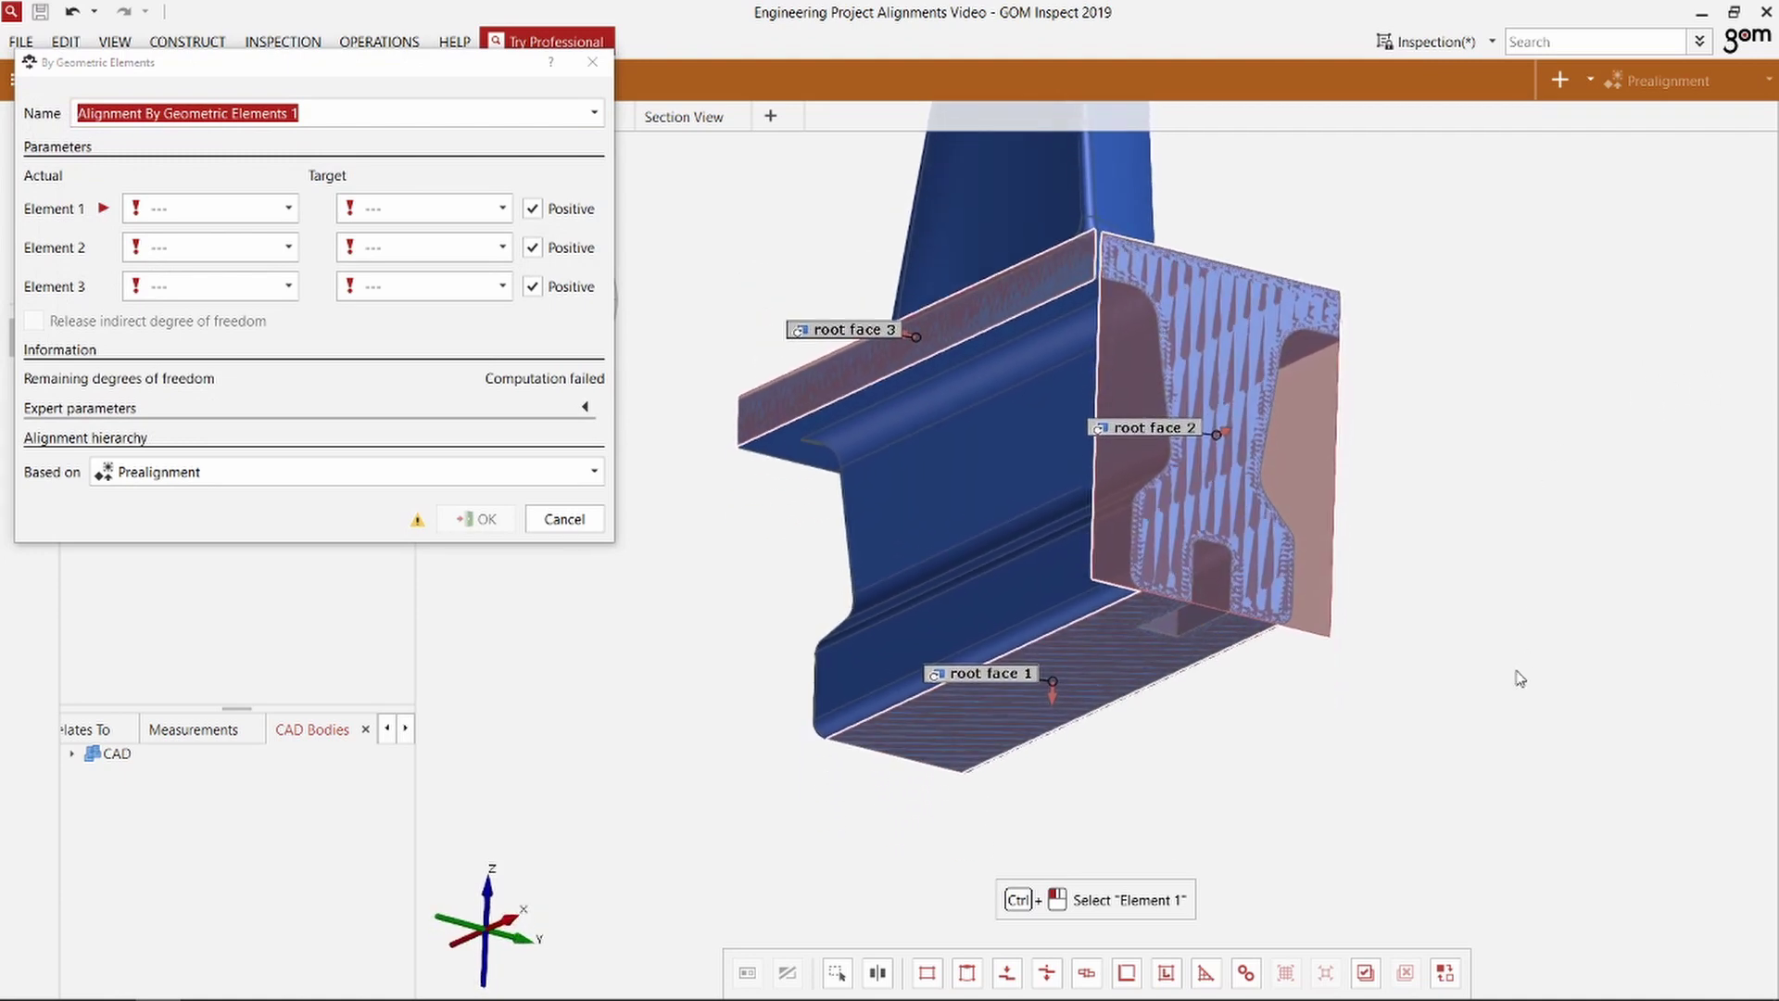
pyautogui.keyDown('ctrl'); pyautogui.click(1014, 673); pyautogui.keyUp('ctrl')
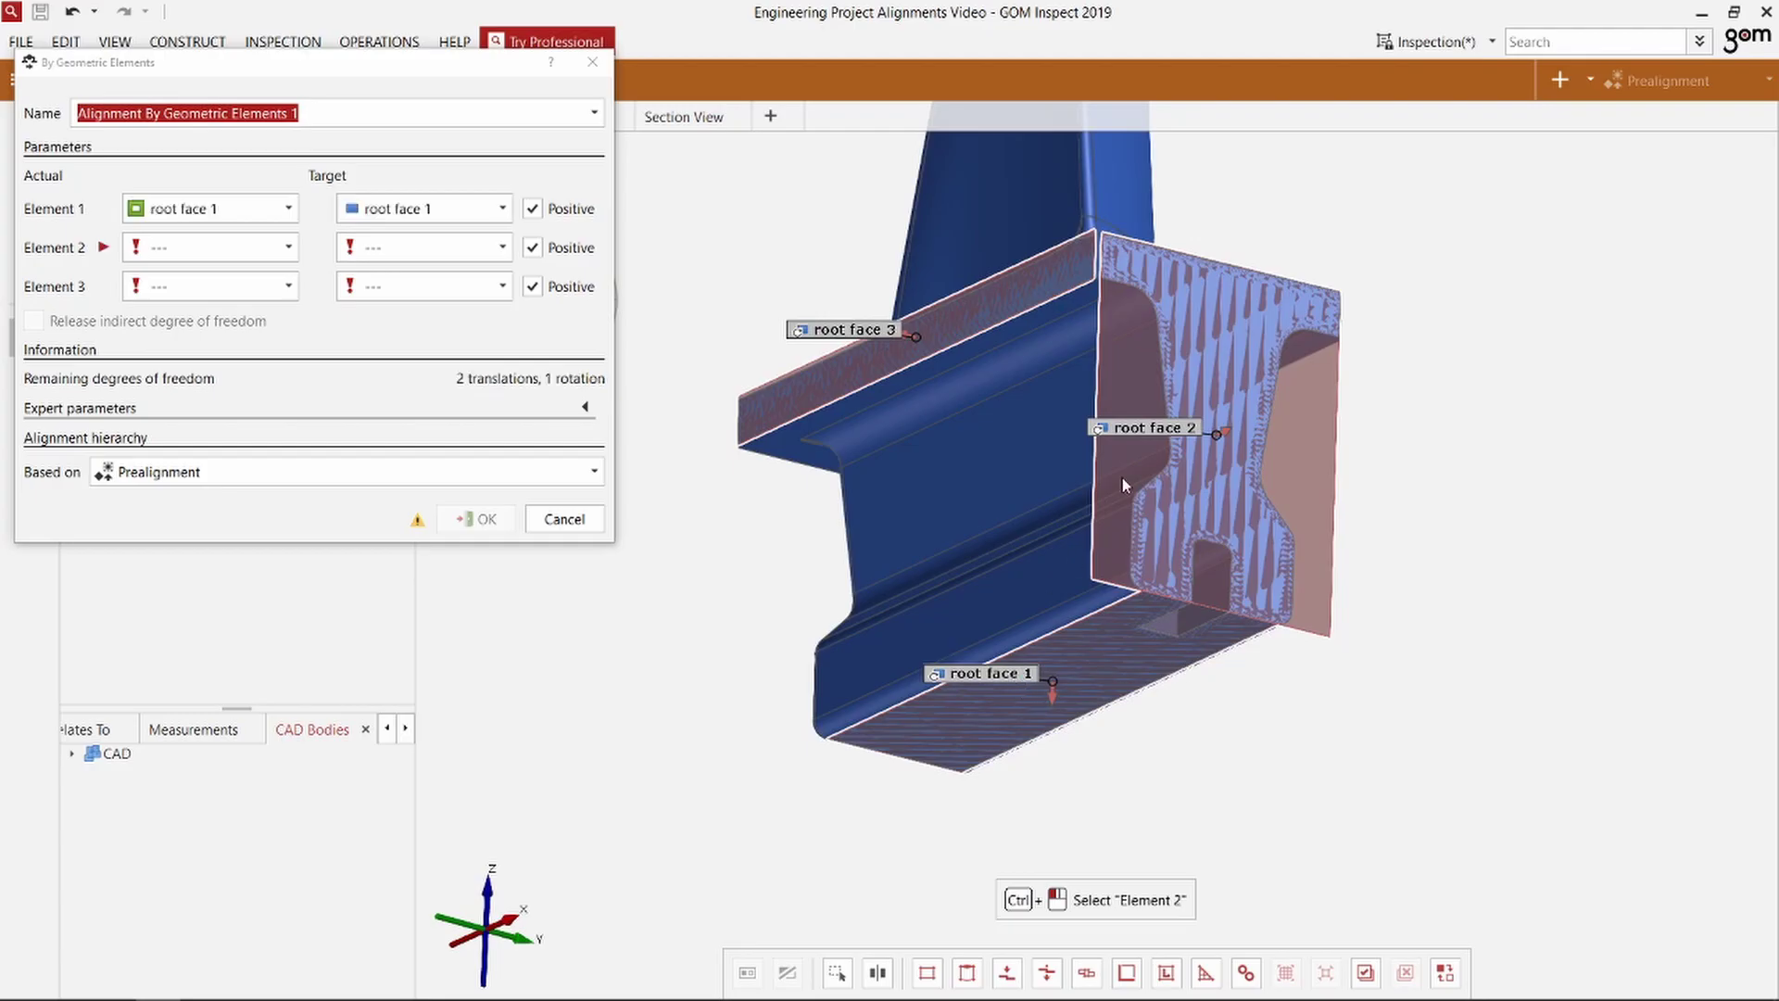
pyautogui.keyDown('ctrl'); pyautogui.click(1160, 431); pyautogui.keyUp('ctrl')
pyautogui.keyDown('ctrl'); pyautogui.click(892, 333); pyautogui.keyUp('ctrl')
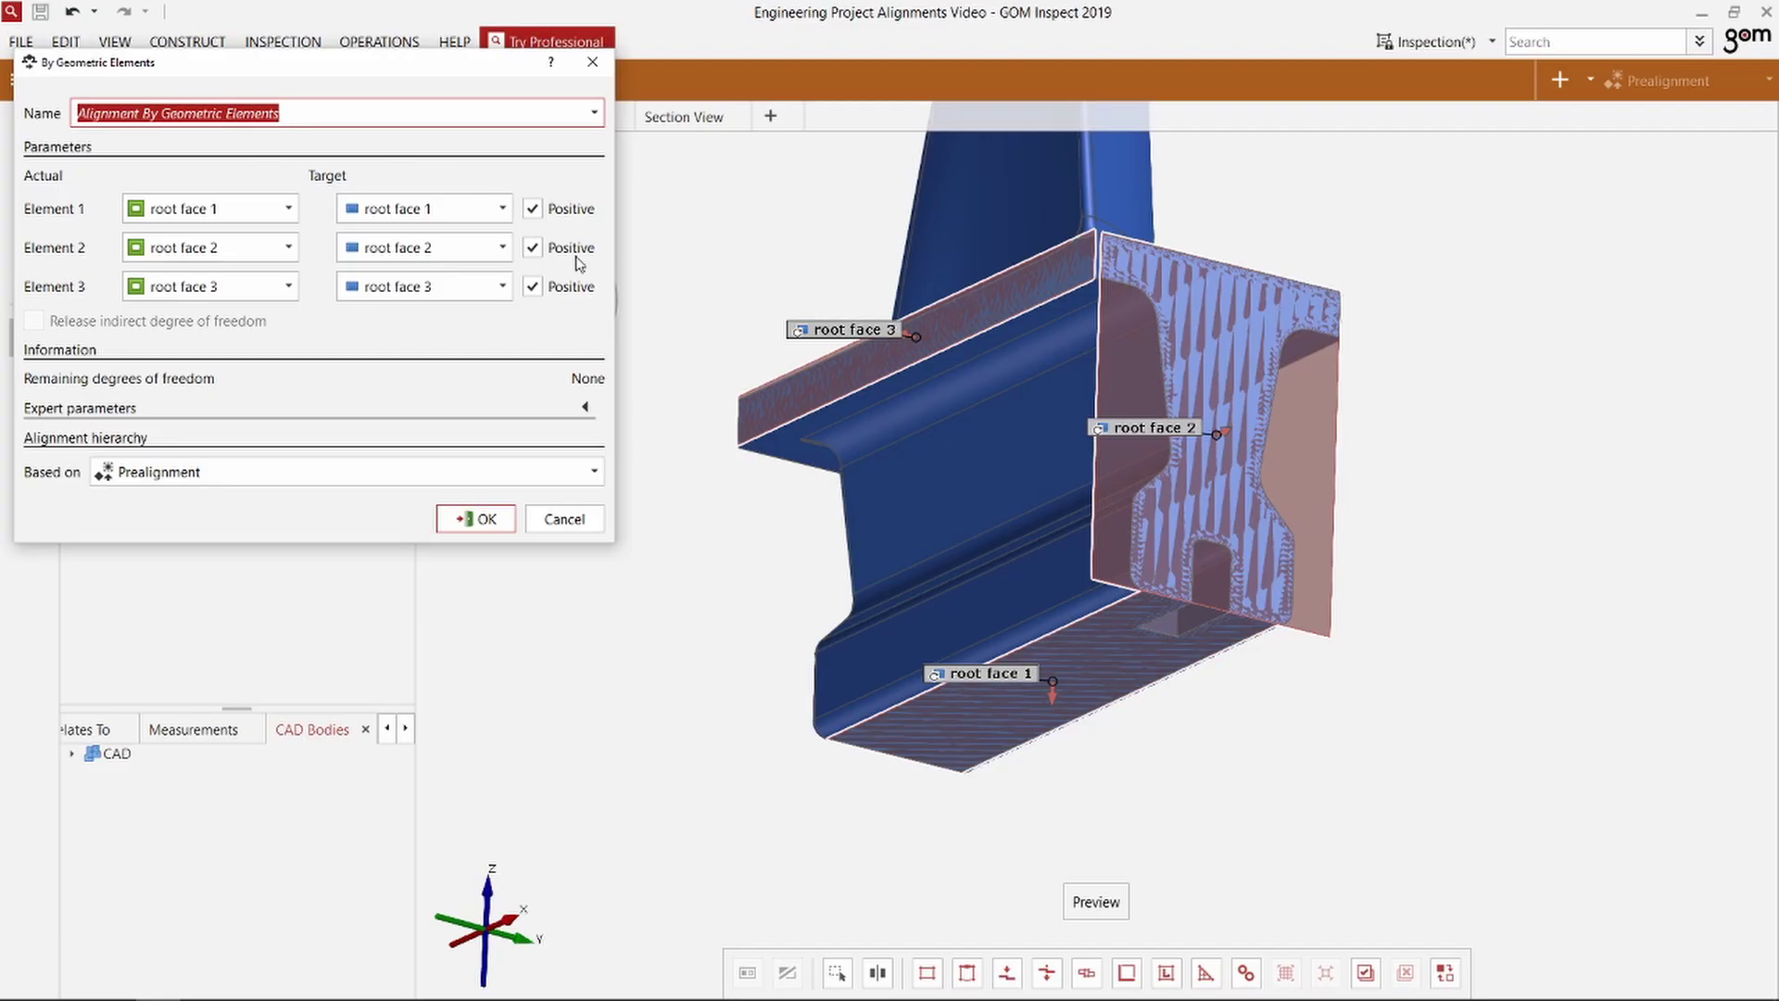
pyautogui.click(292, 291)
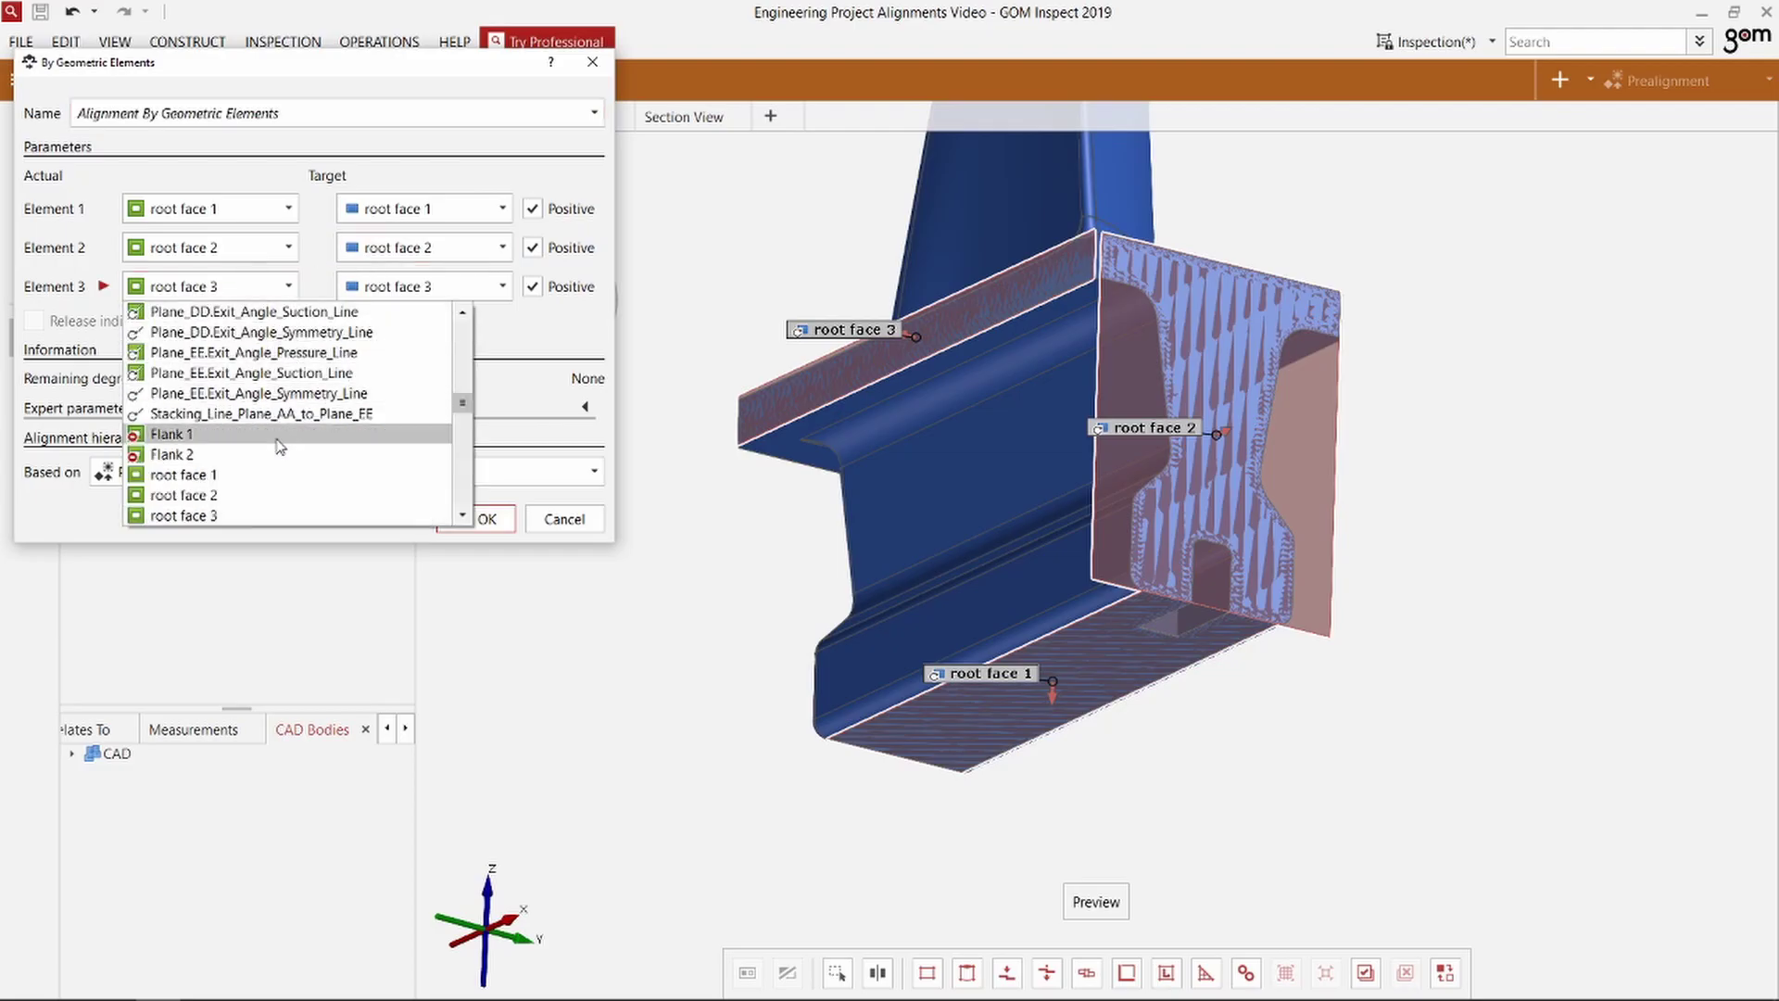
pyautogui.click(290, 293)
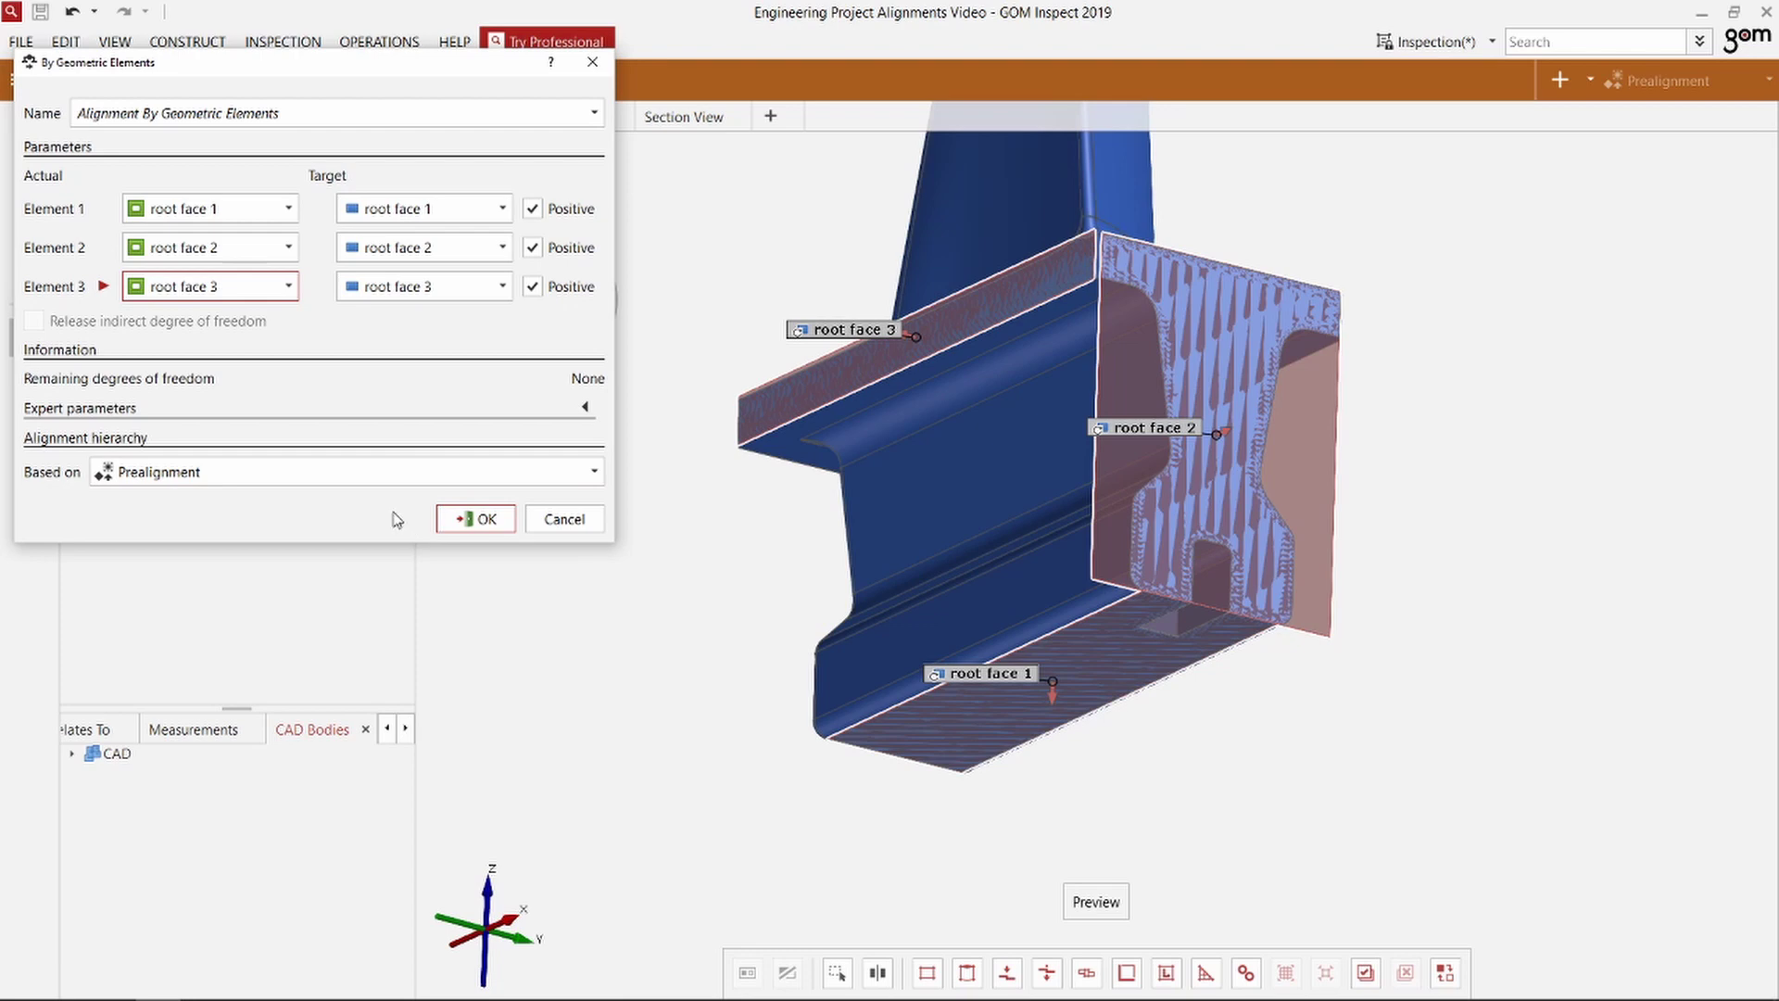
# Step: Apply the By Geometric Elements alignment and tilt the model to a level front view
pyautogui.click(484, 520)
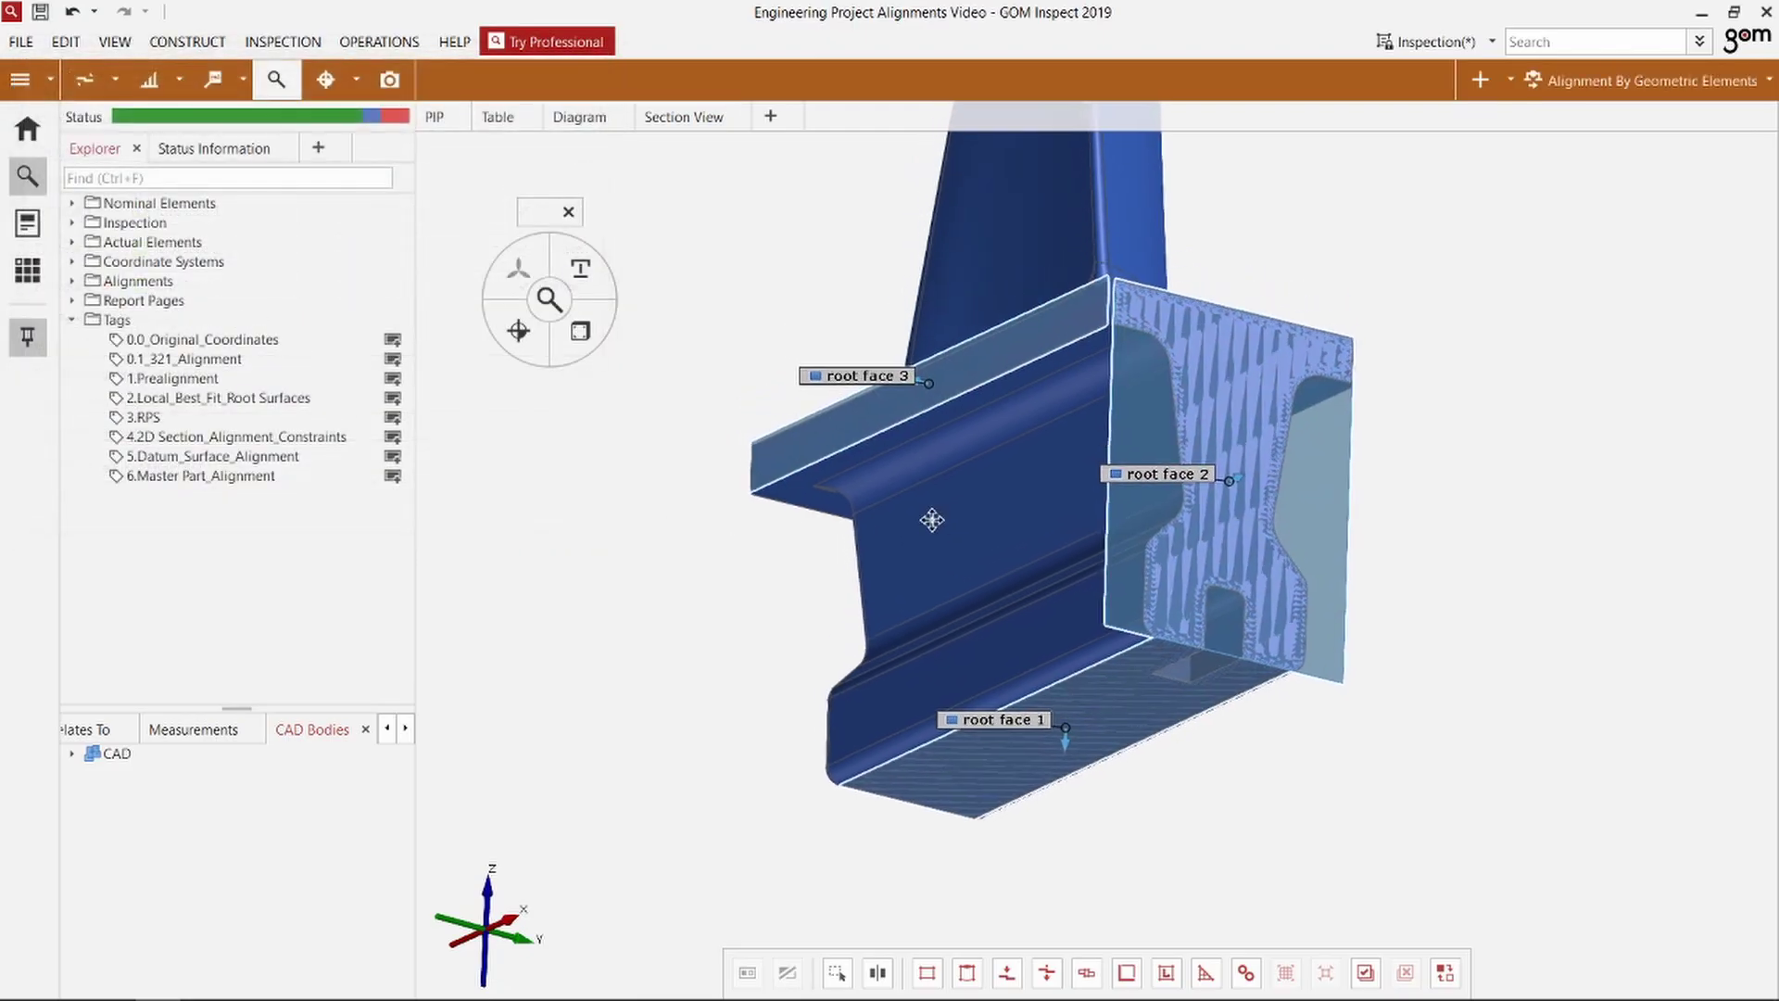
pyautogui.moveTo(954, 559); pyautogui.dragTo(953, 593)
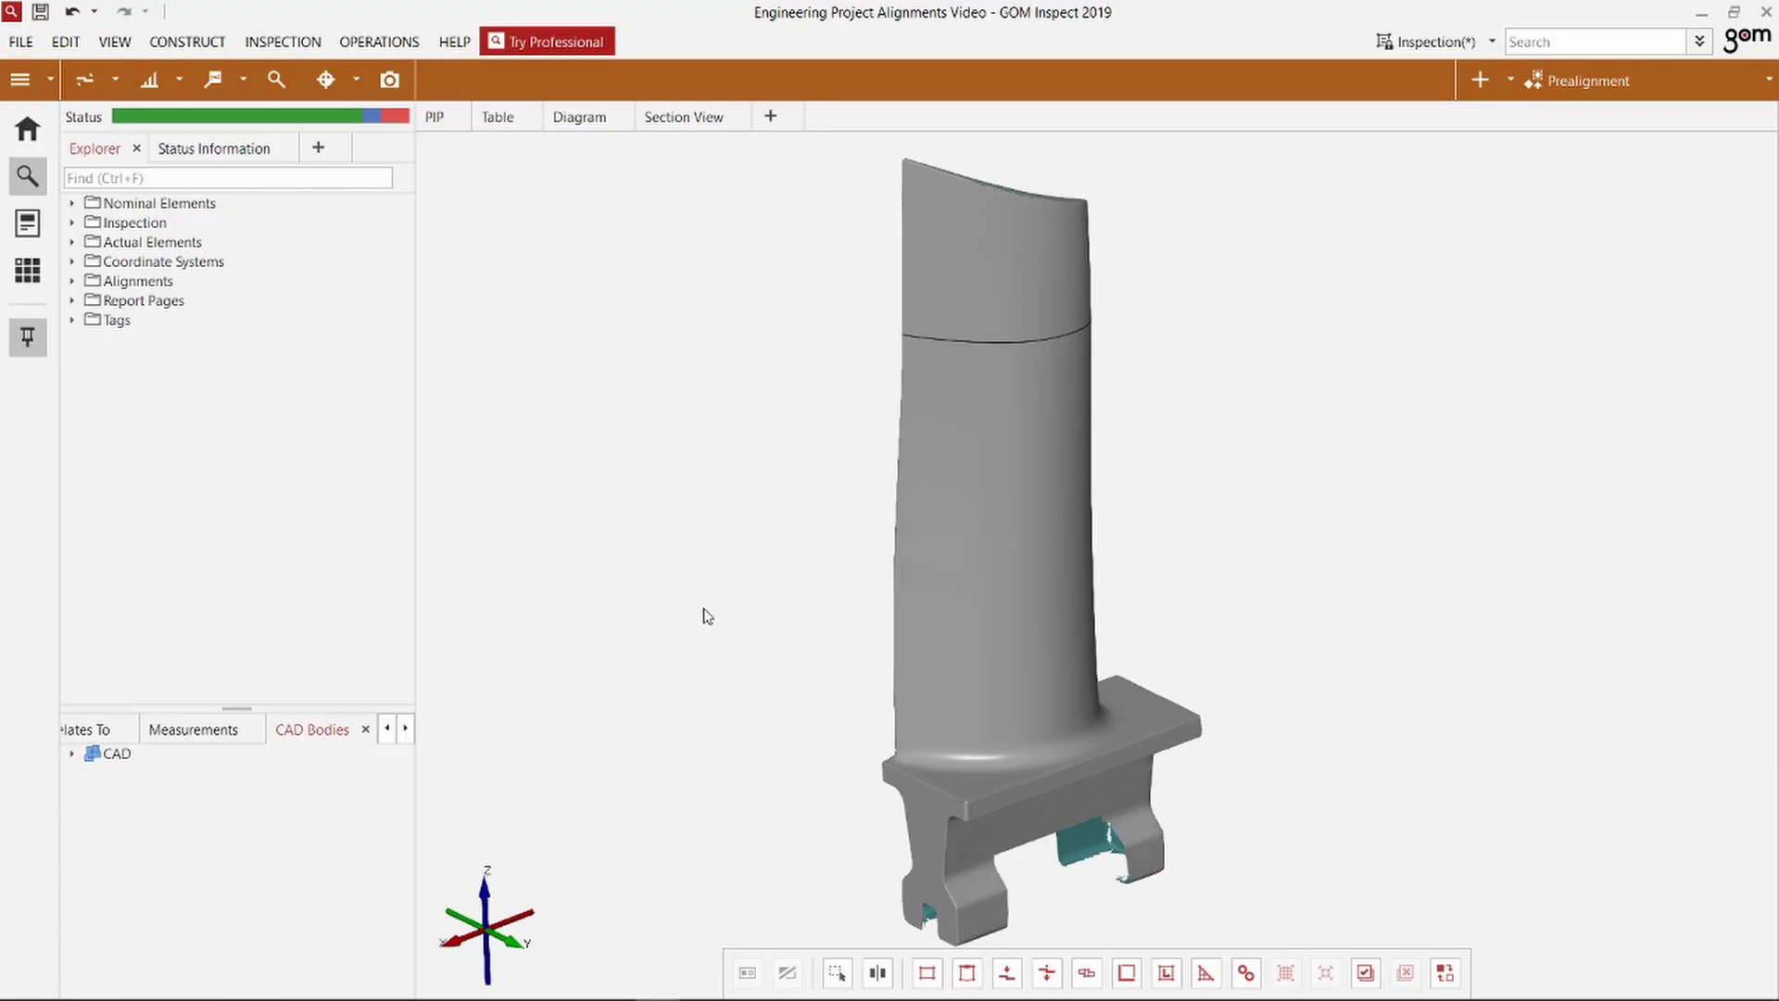
# Step: Select flat patches on the left, right and upper root faces with Select Plane-Based
pyautogui.rightClick(999, 343)
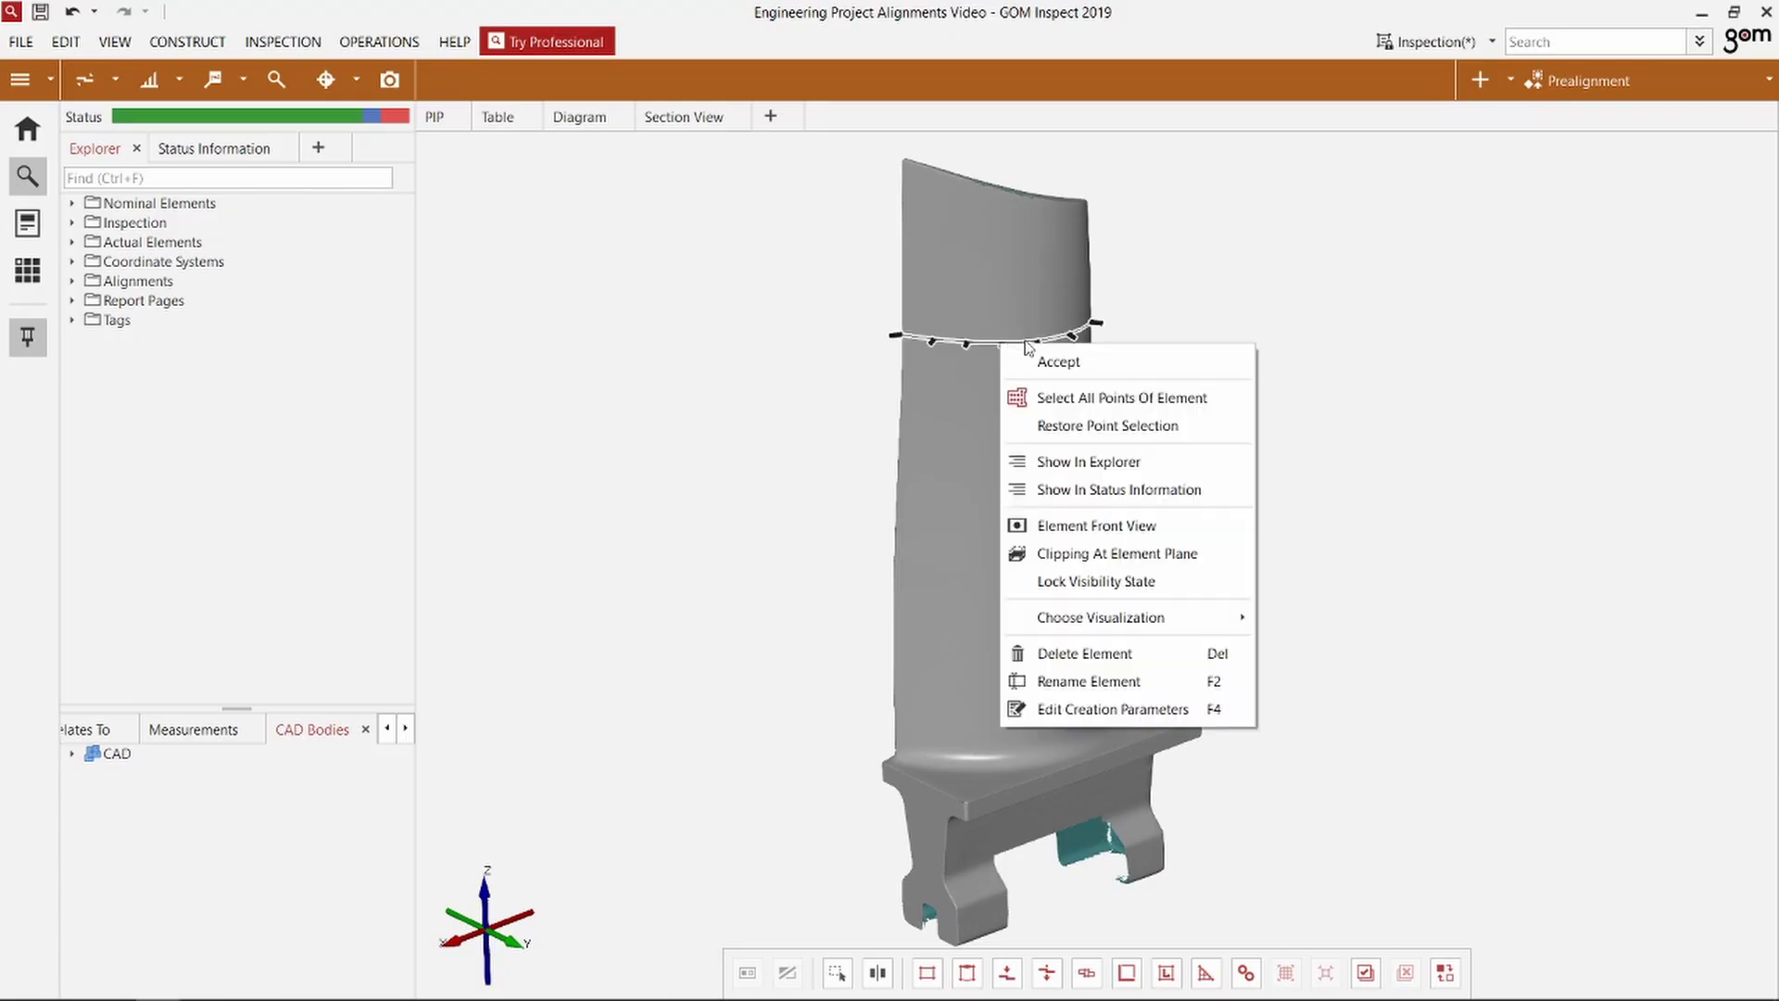
pyautogui.click(1087, 398)
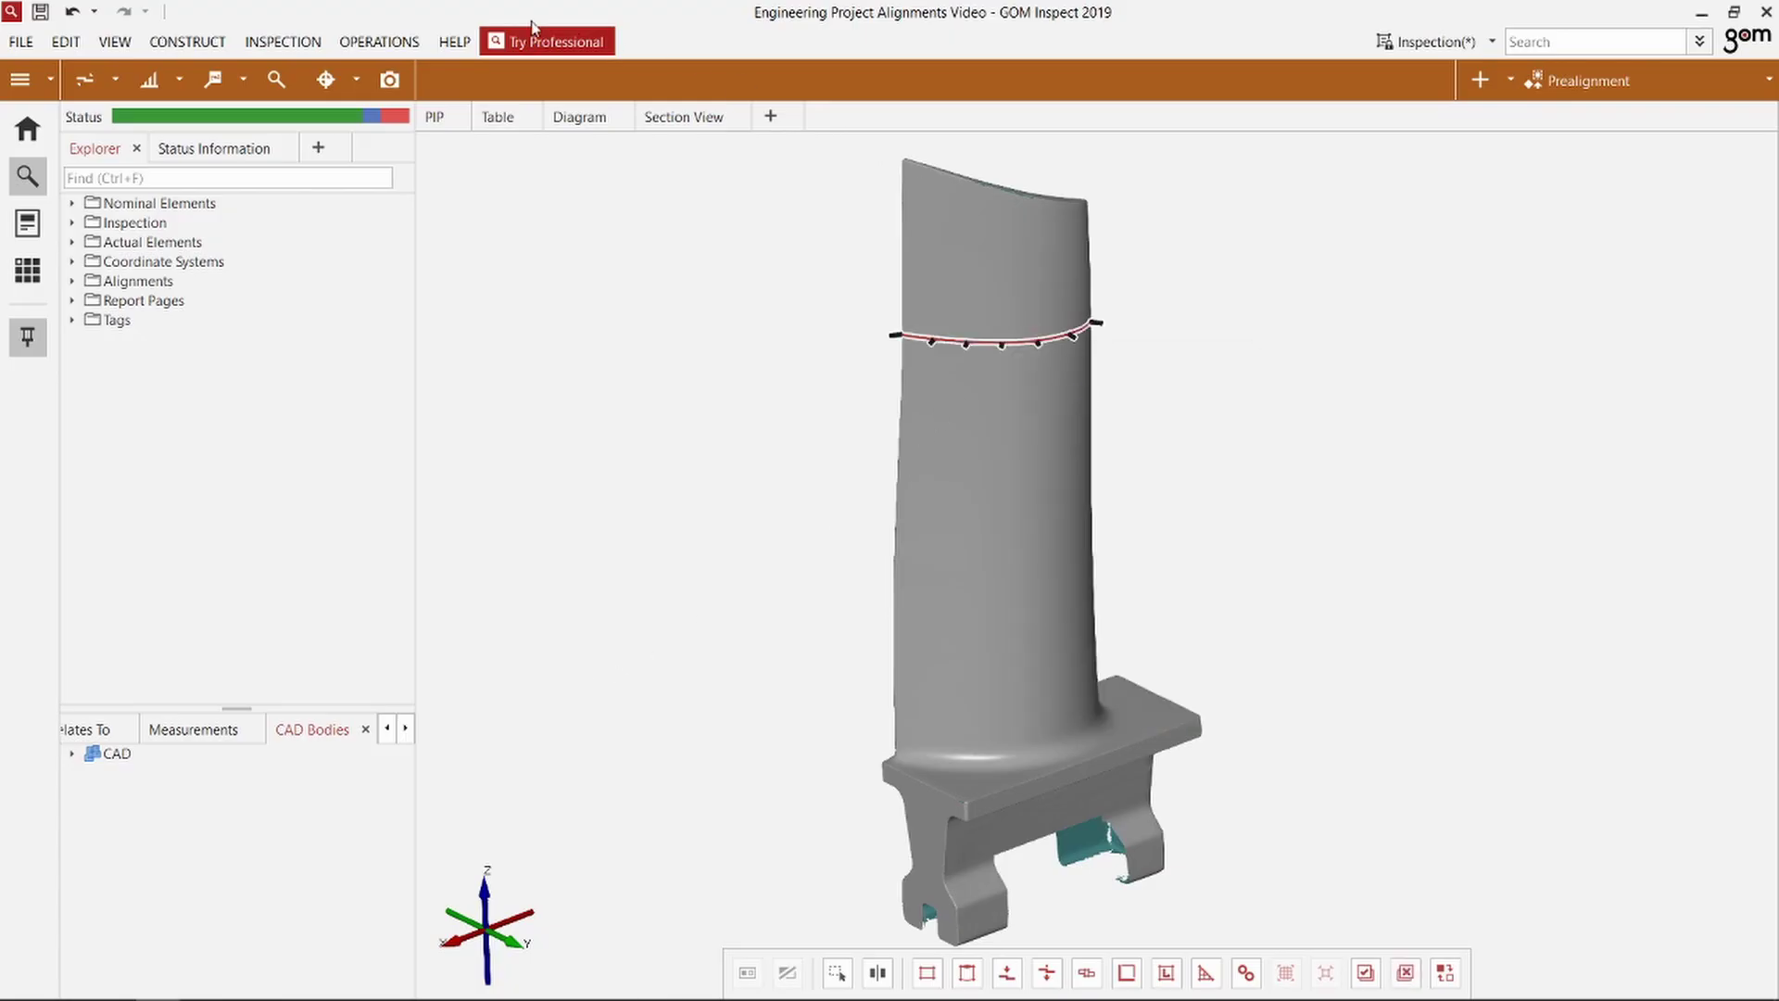
pyautogui.click(73, 46)
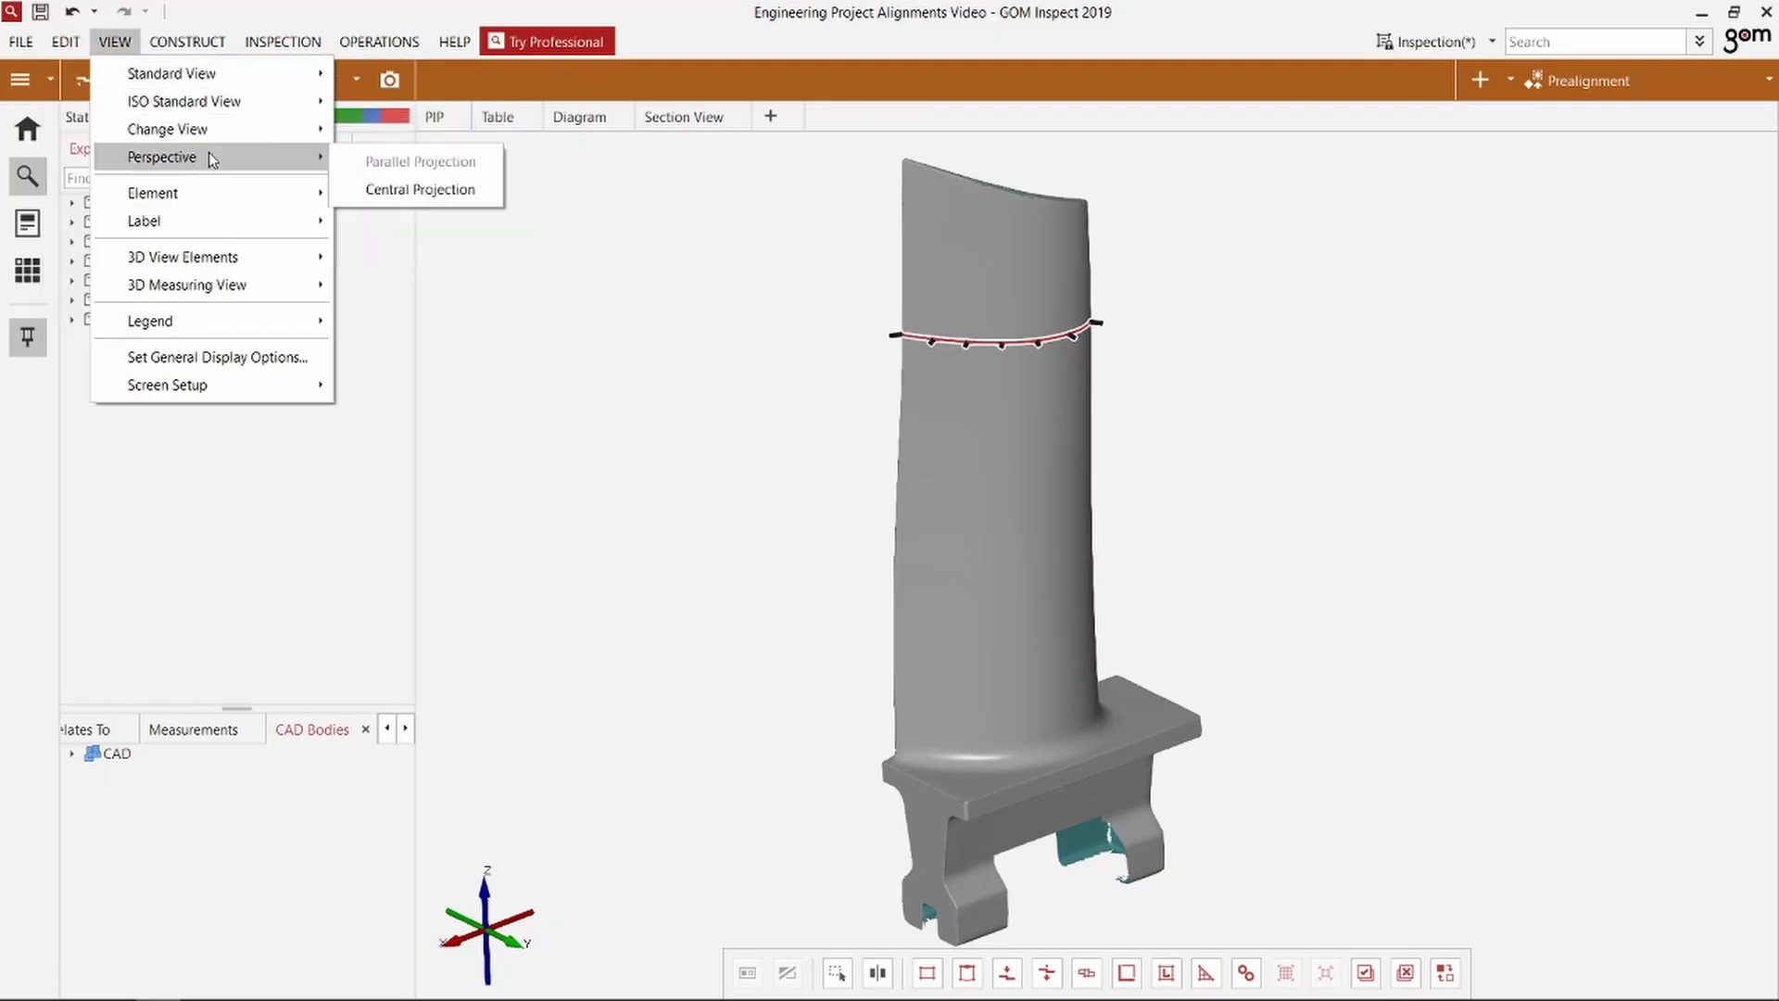
pyautogui.moveTo(139, 404)
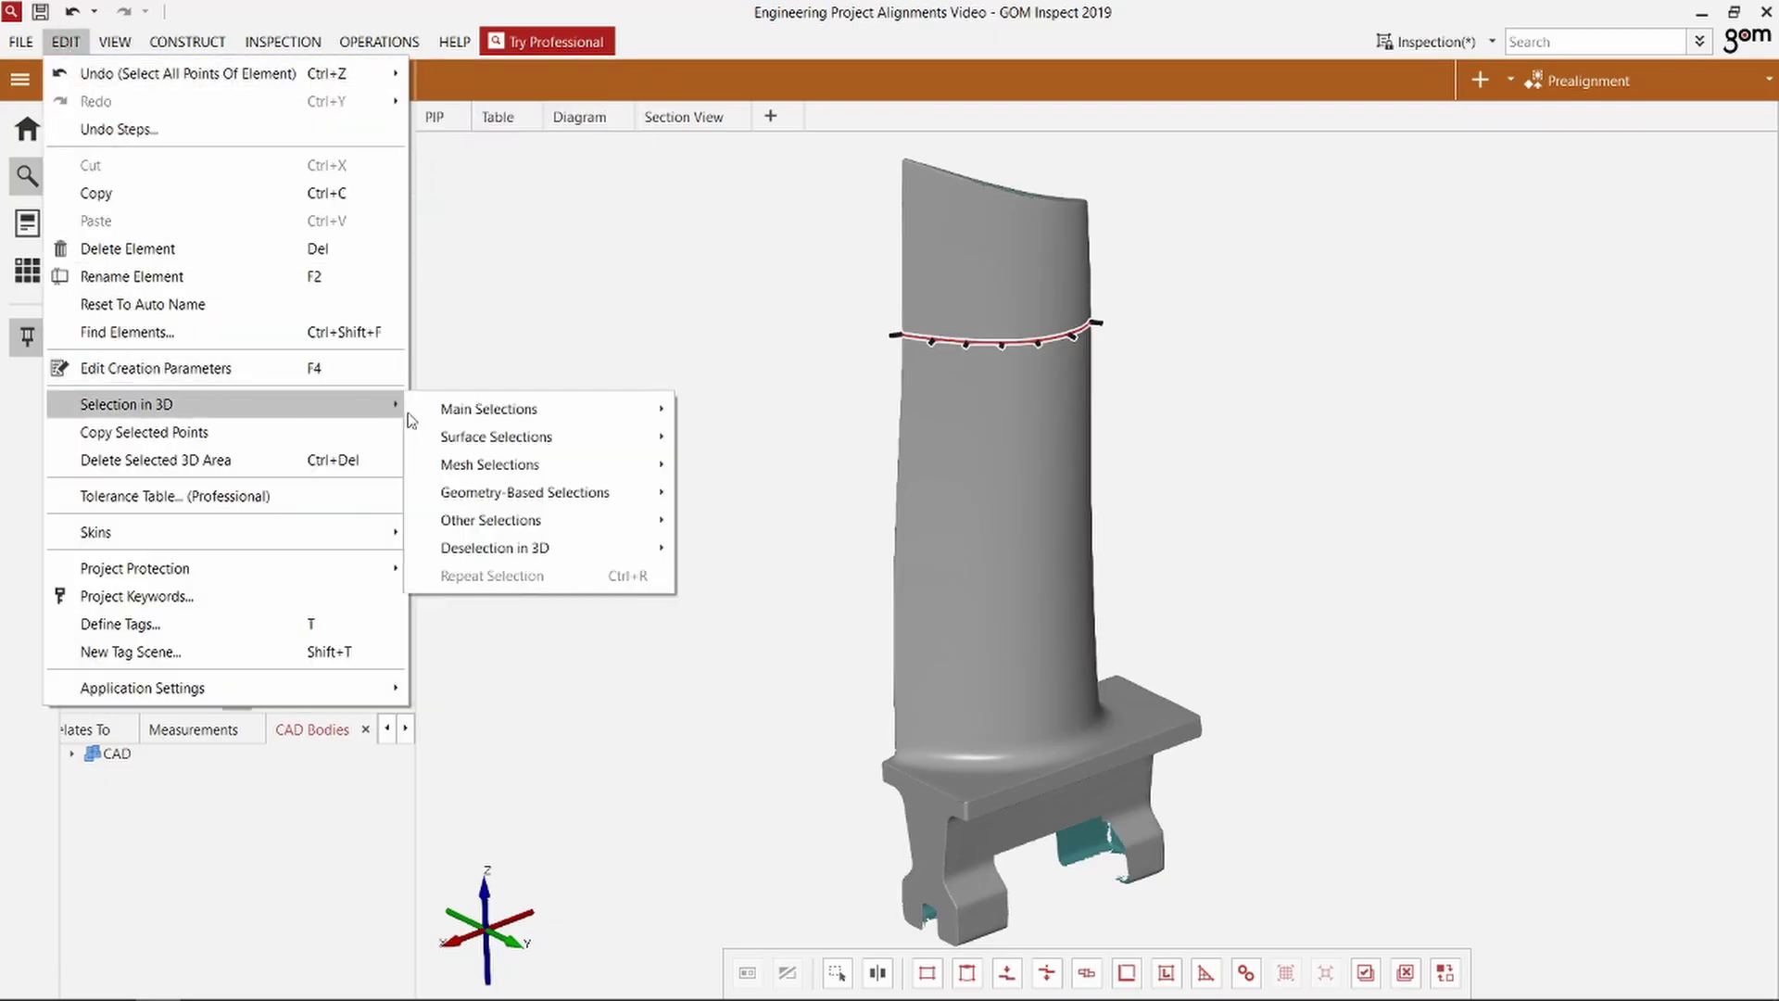
pyautogui.moveTo(543, 492)
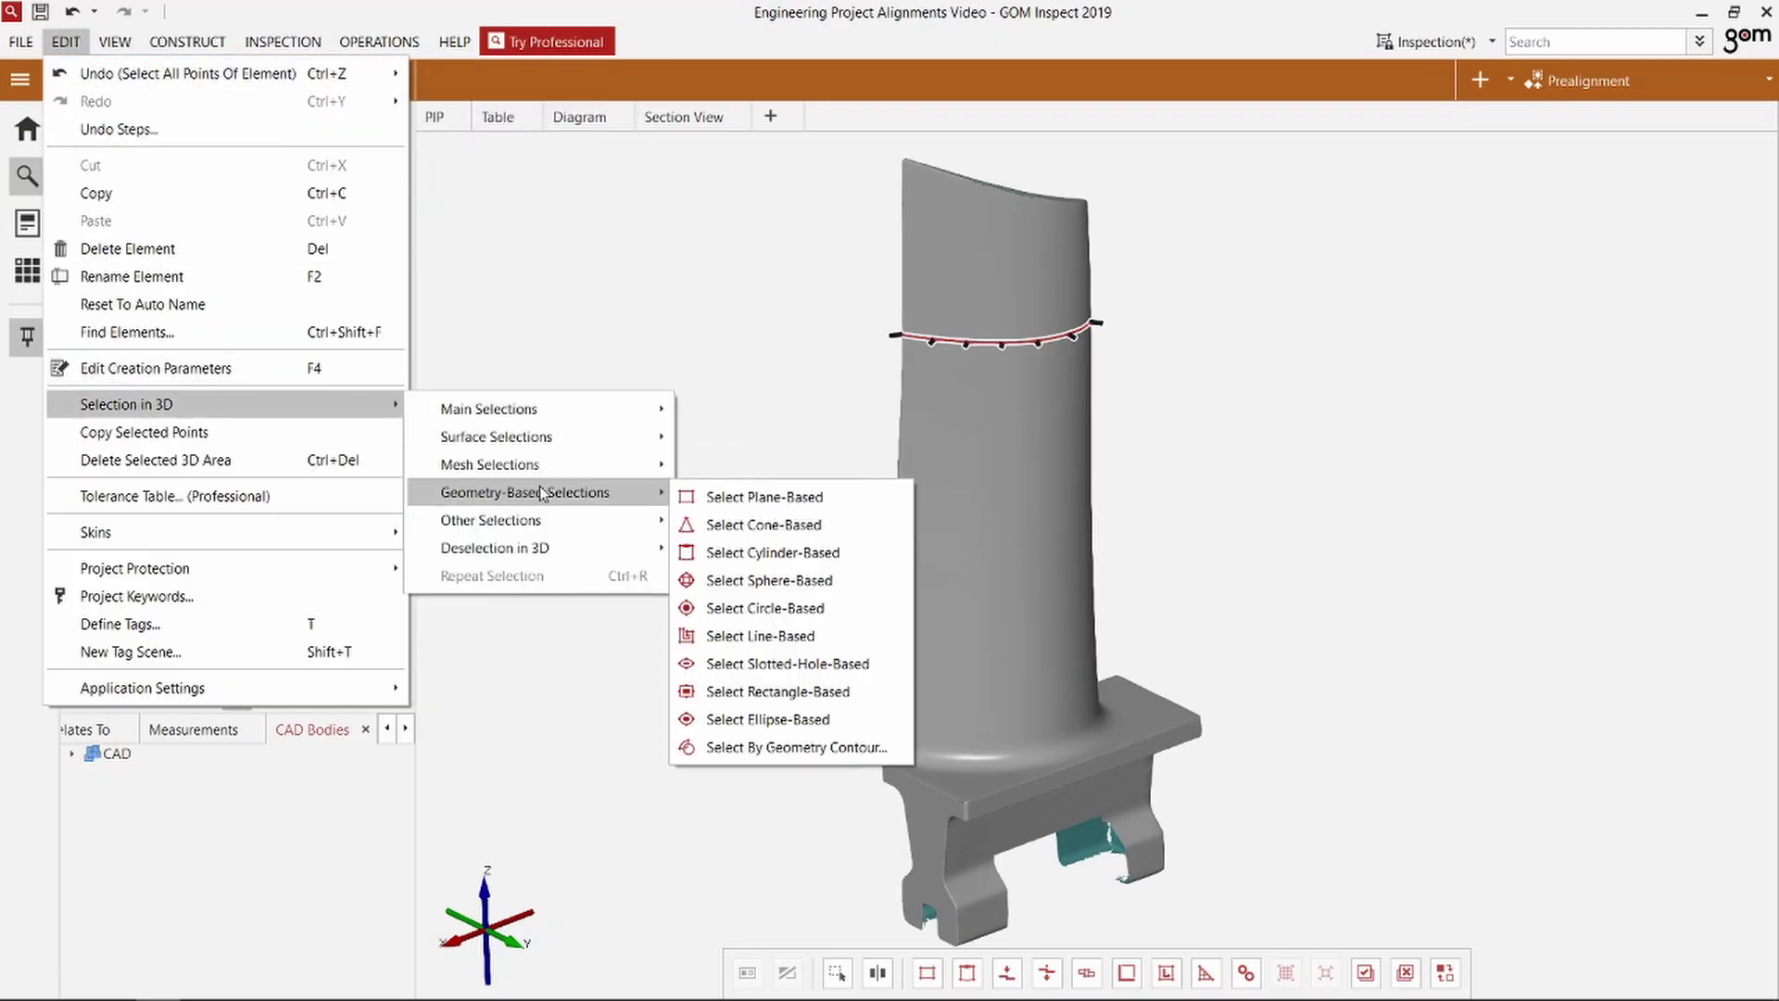
pyautogui.click(728, 497)
pyautogui.scroll(5, 948, 623)
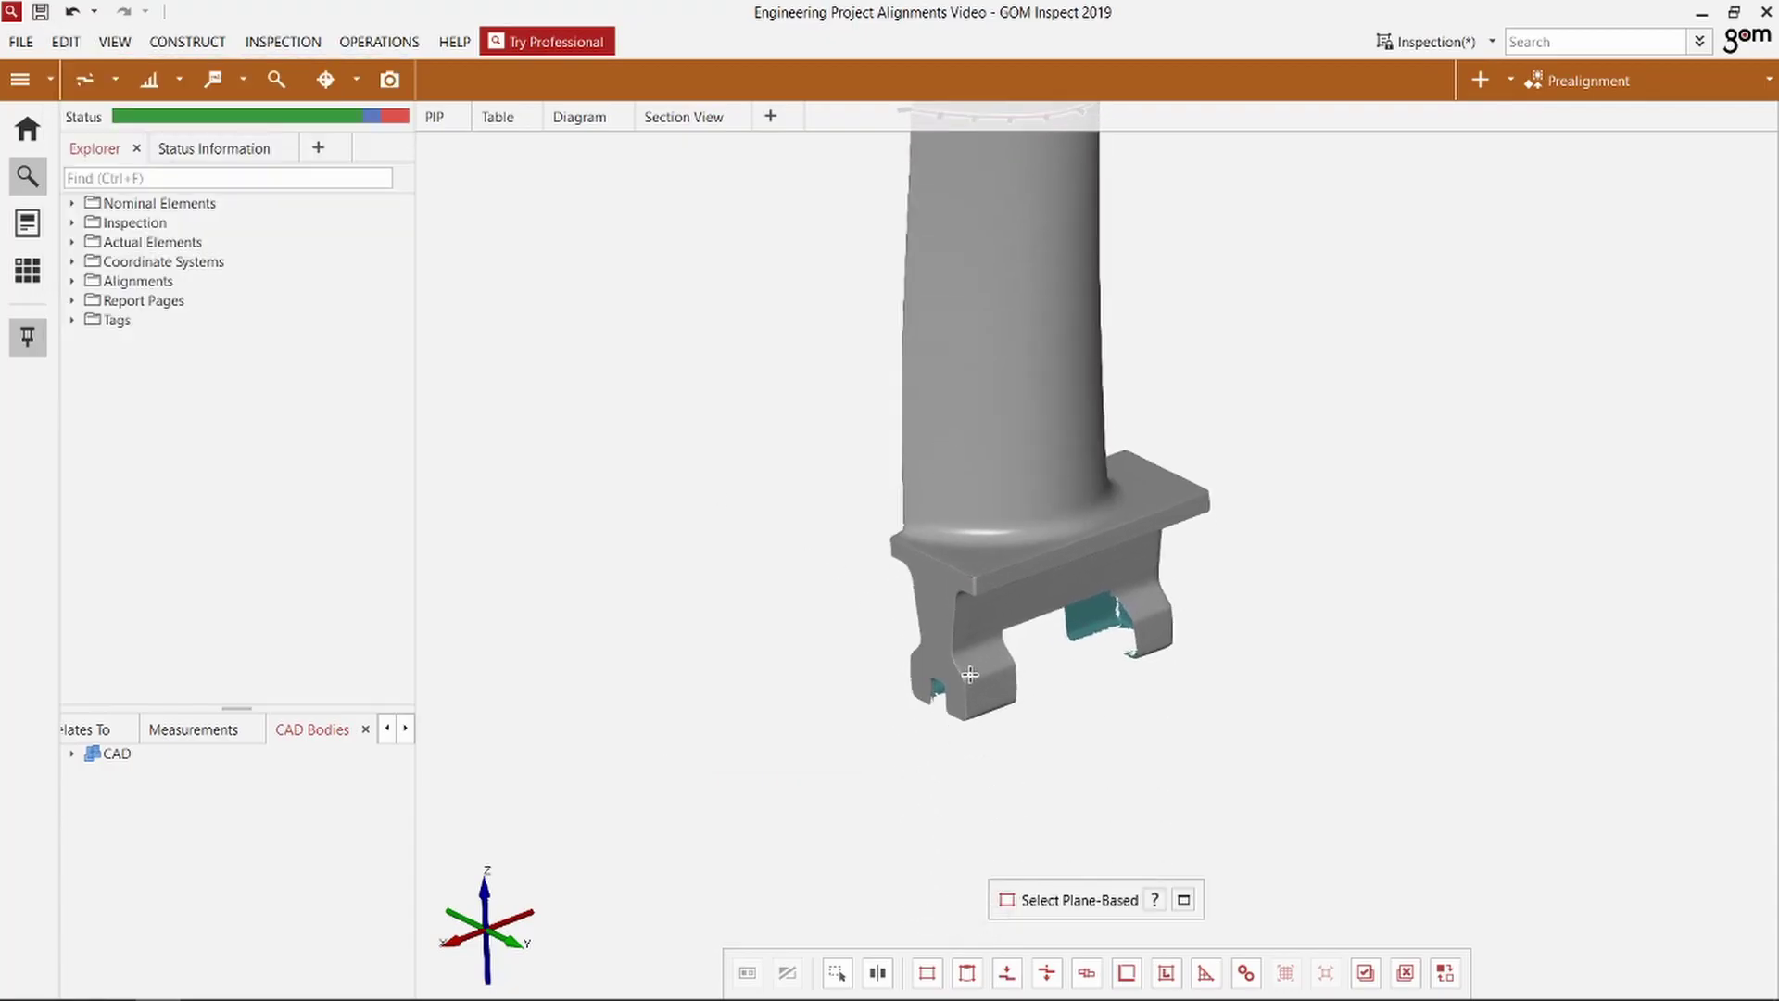
pyautogui.click(981, 650)
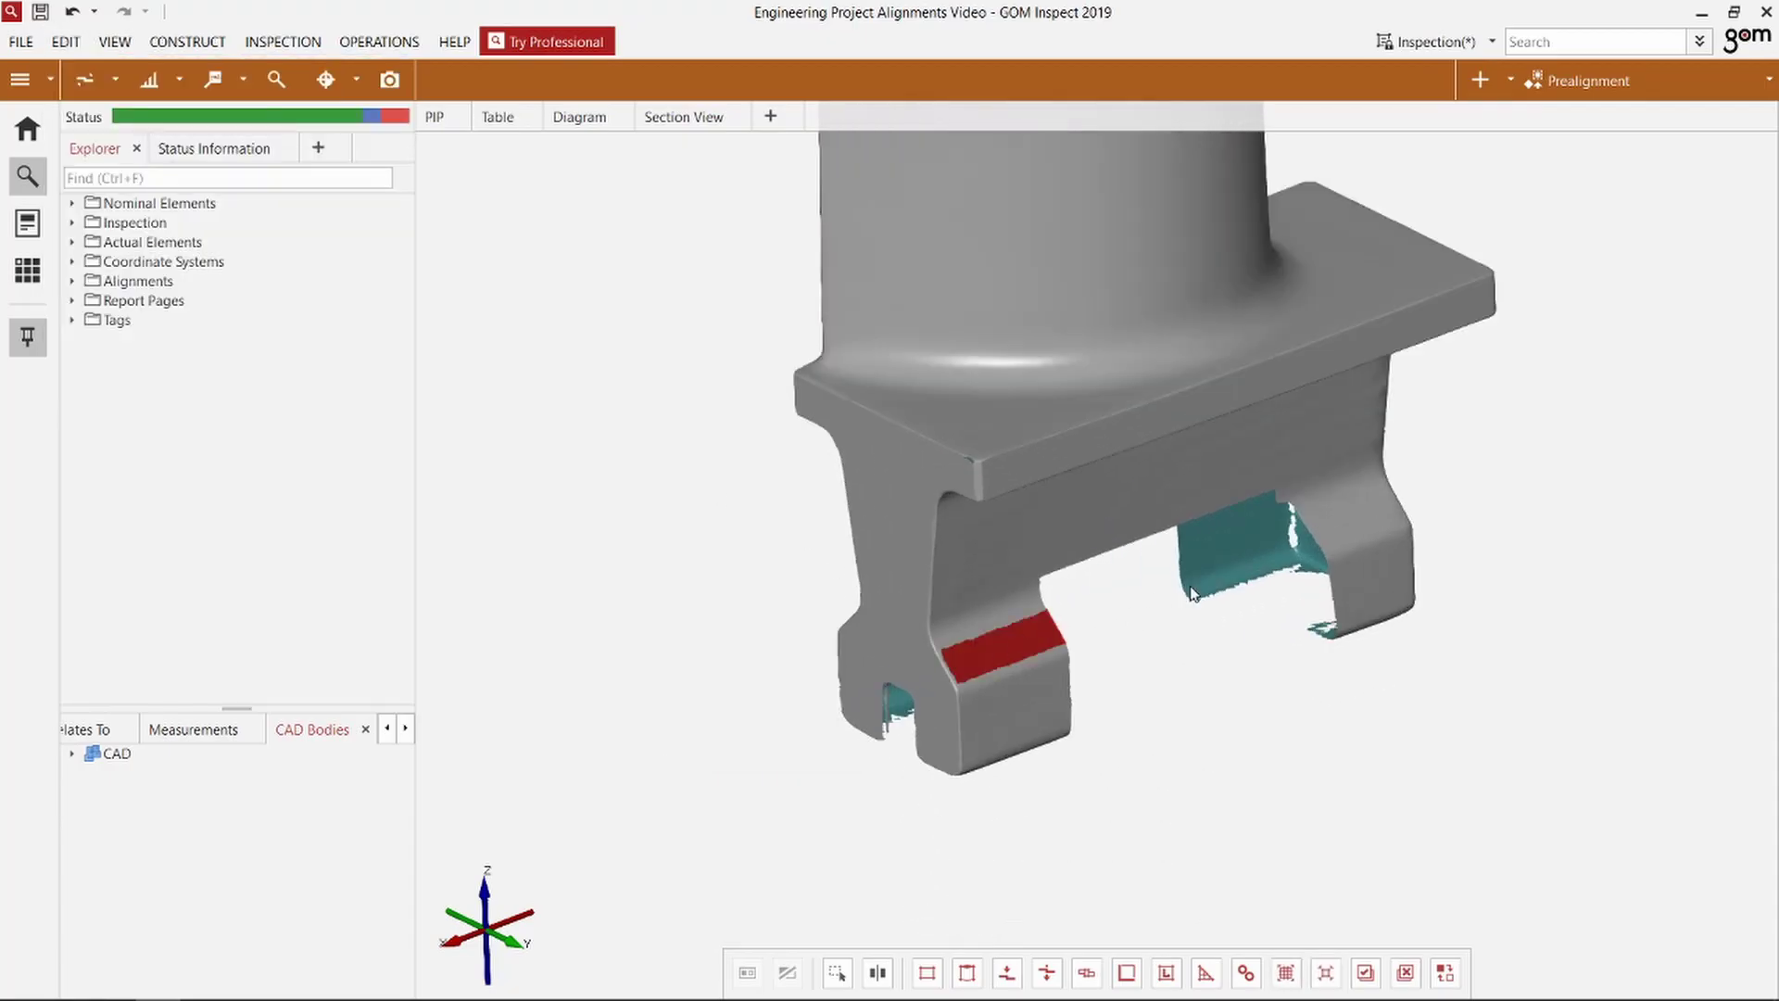
pyautogui.click(1355, 518)
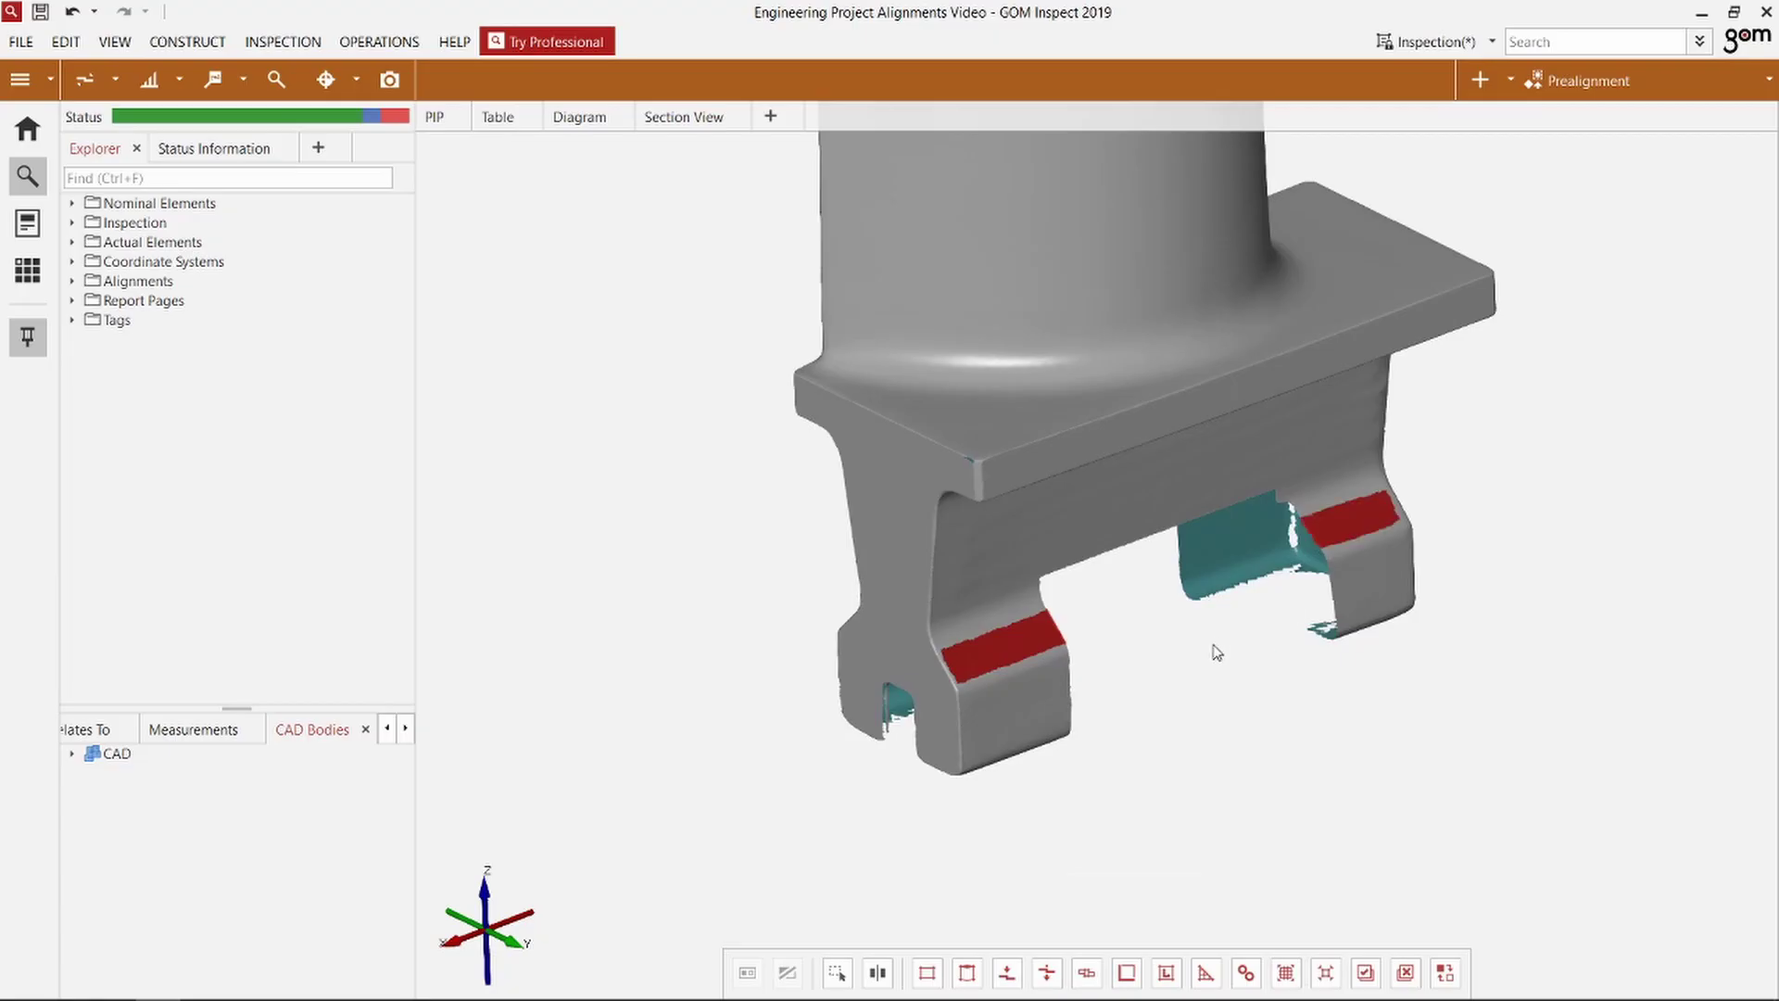
pyautogui.moveTo(1218, 651); pyautogui.dragTo(976, 419)
pyautogui.click(977, 435)
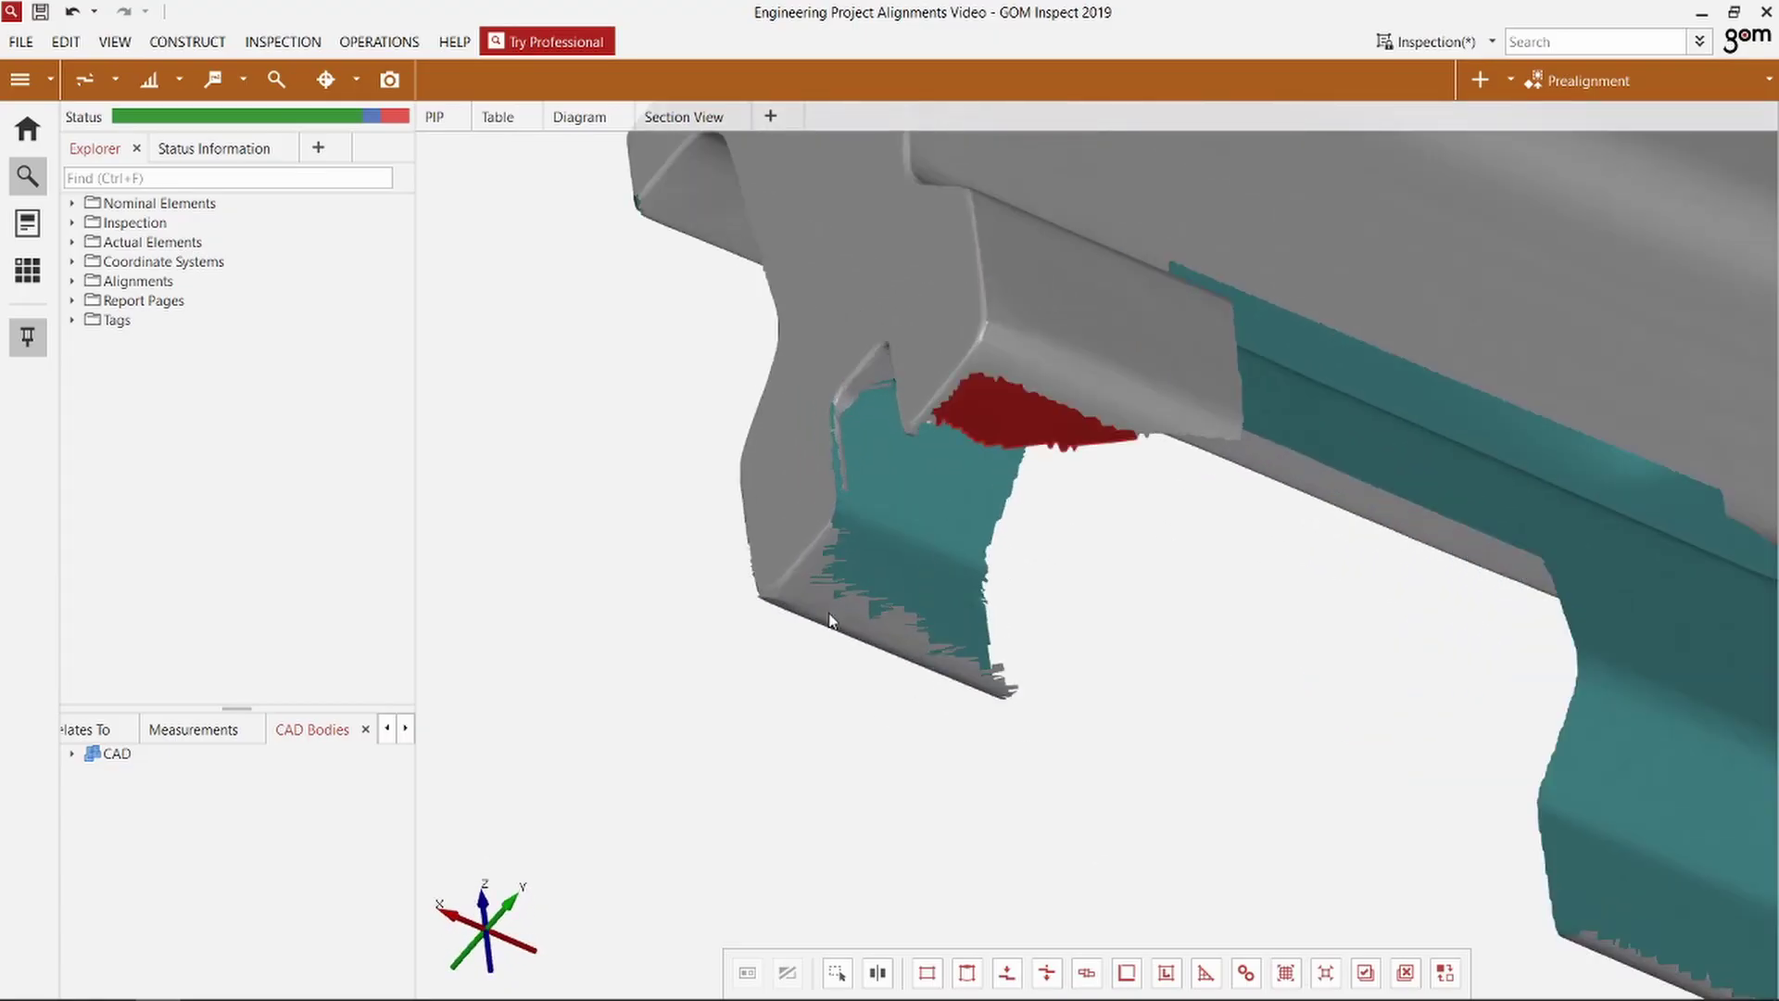
pyautogui.click(819, 603)
# Step: Add more flat root patches, including the lower corner and upper-left face, to the selection
pyautogui.moveTo(819, 603); pyautogui.dragTo(1545, 636)
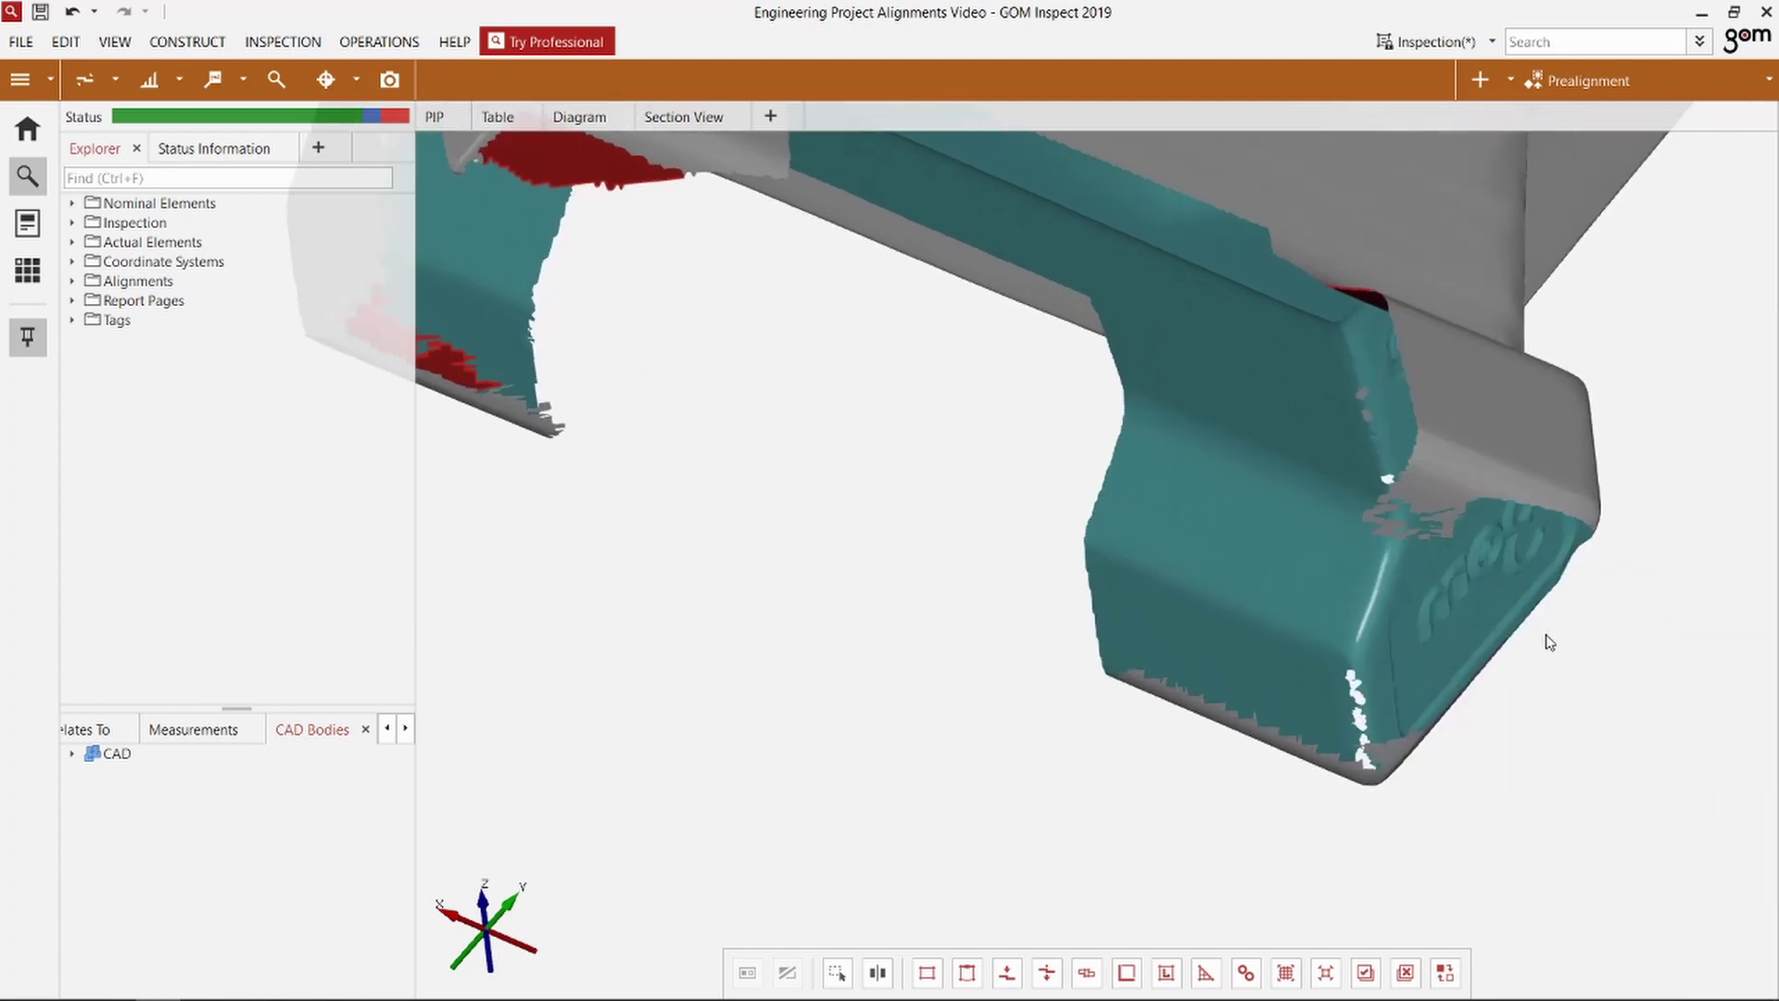
pyautogui.click(1420, 504)
pyautogui.scroll(5, 1590, 809)
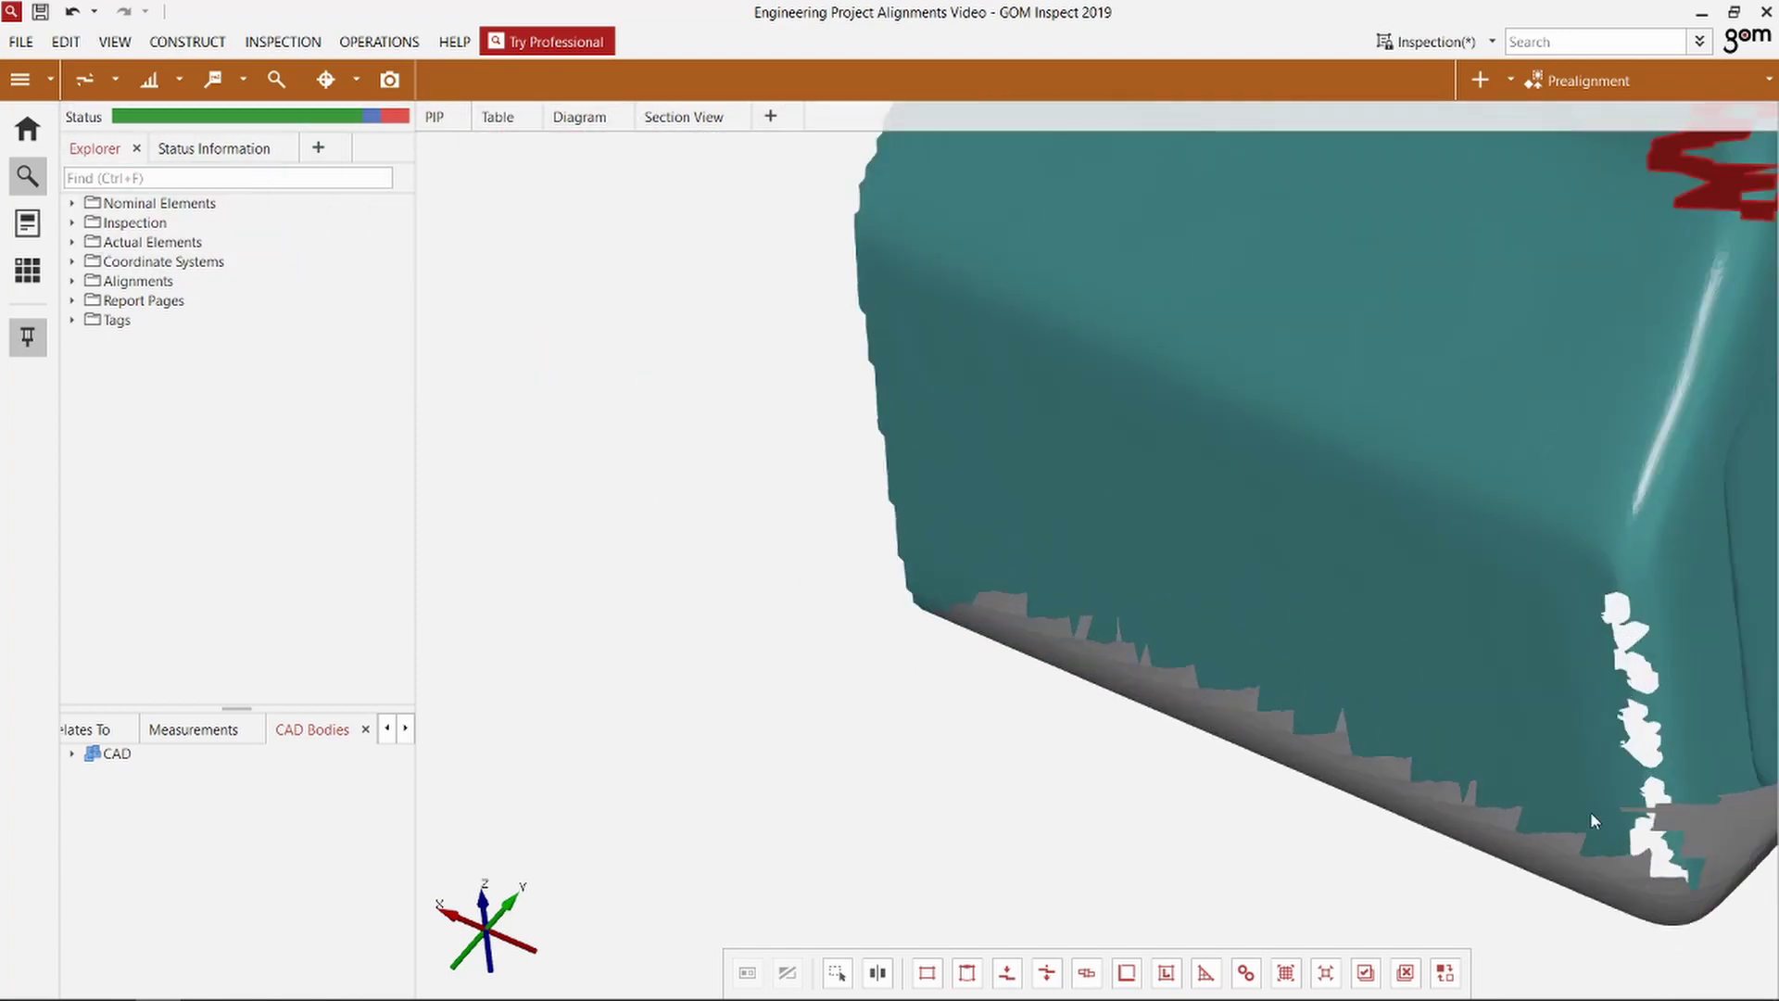
pyautogui.scroll(-6, 1621, 791)
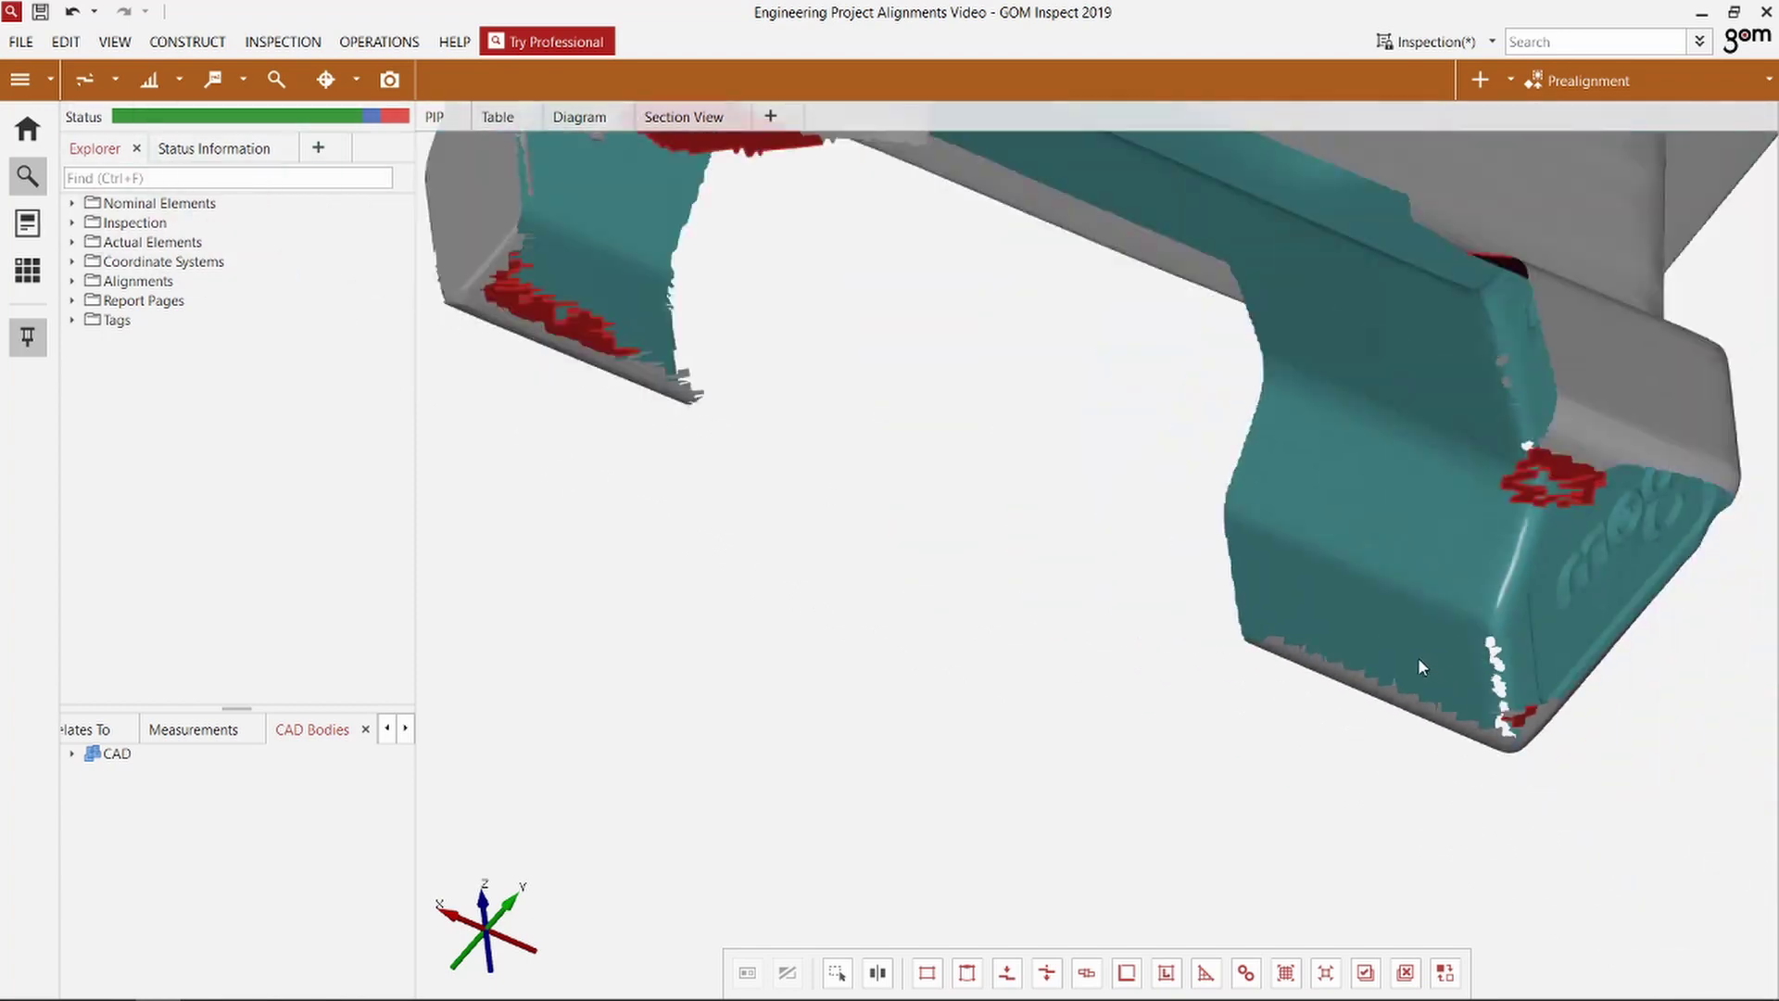
pyautogui.moveTo(1417, 658); pyautogui.dragTo(1108, 524)
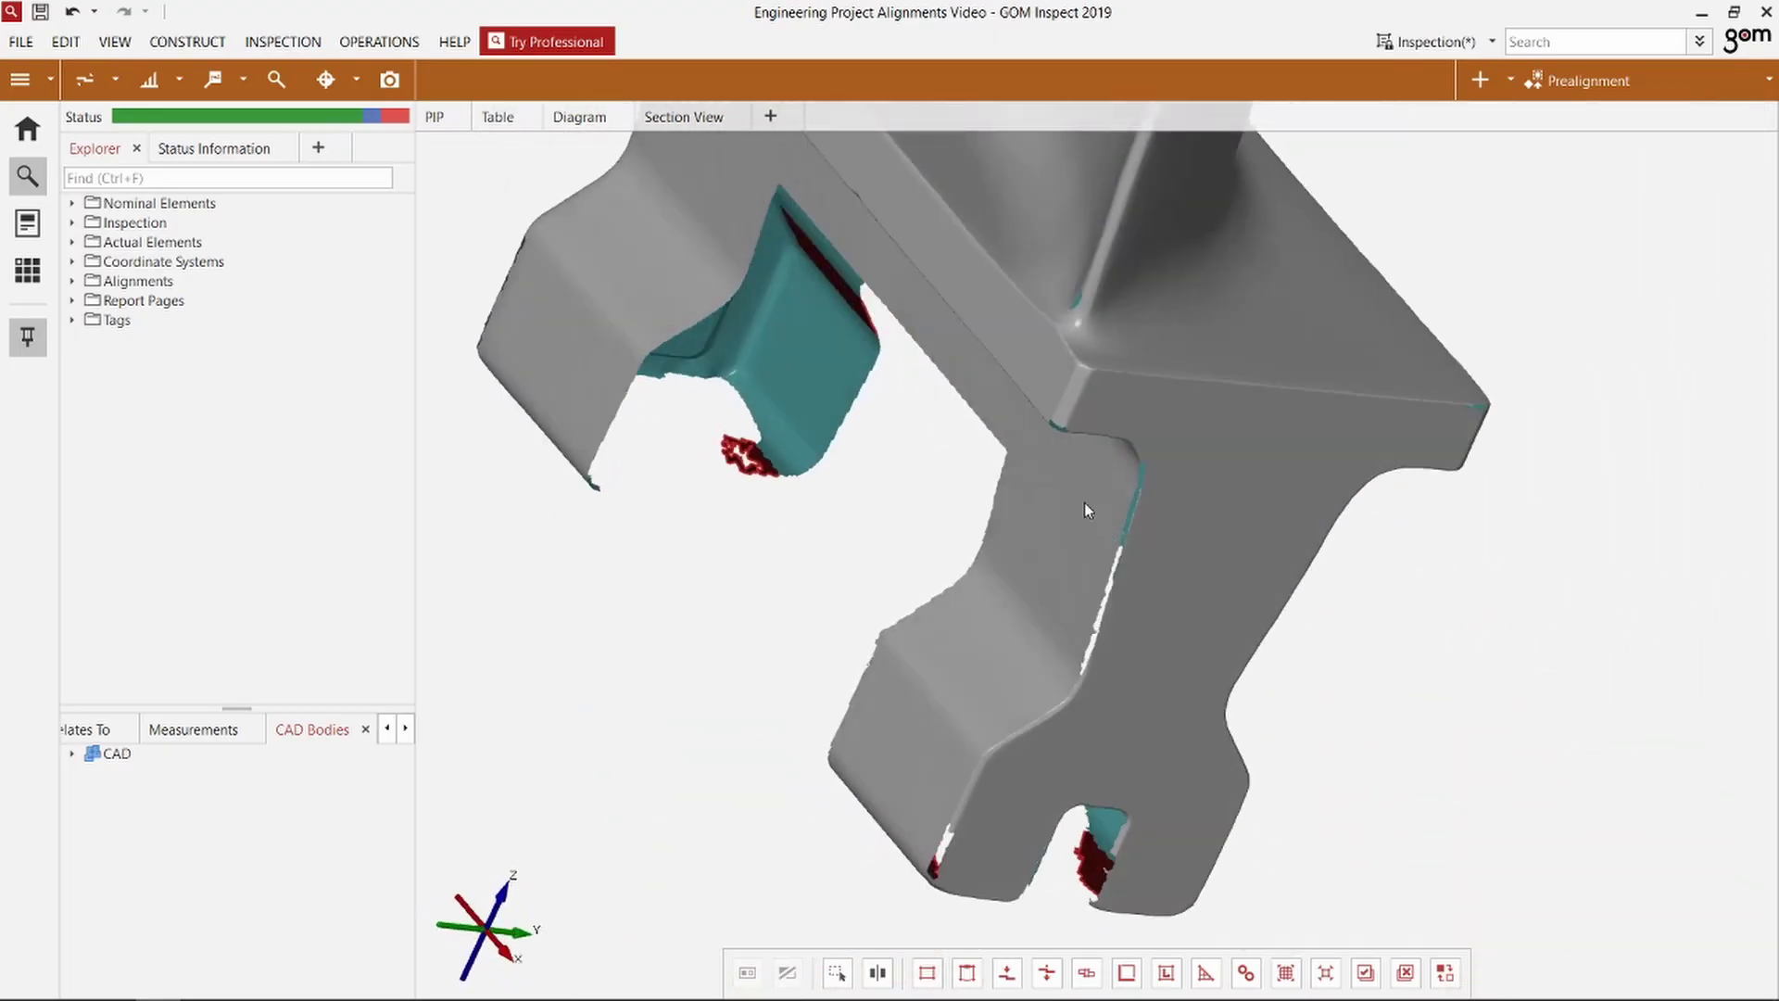
pyautogui.press('p')
pyautogui.click(652, 288)
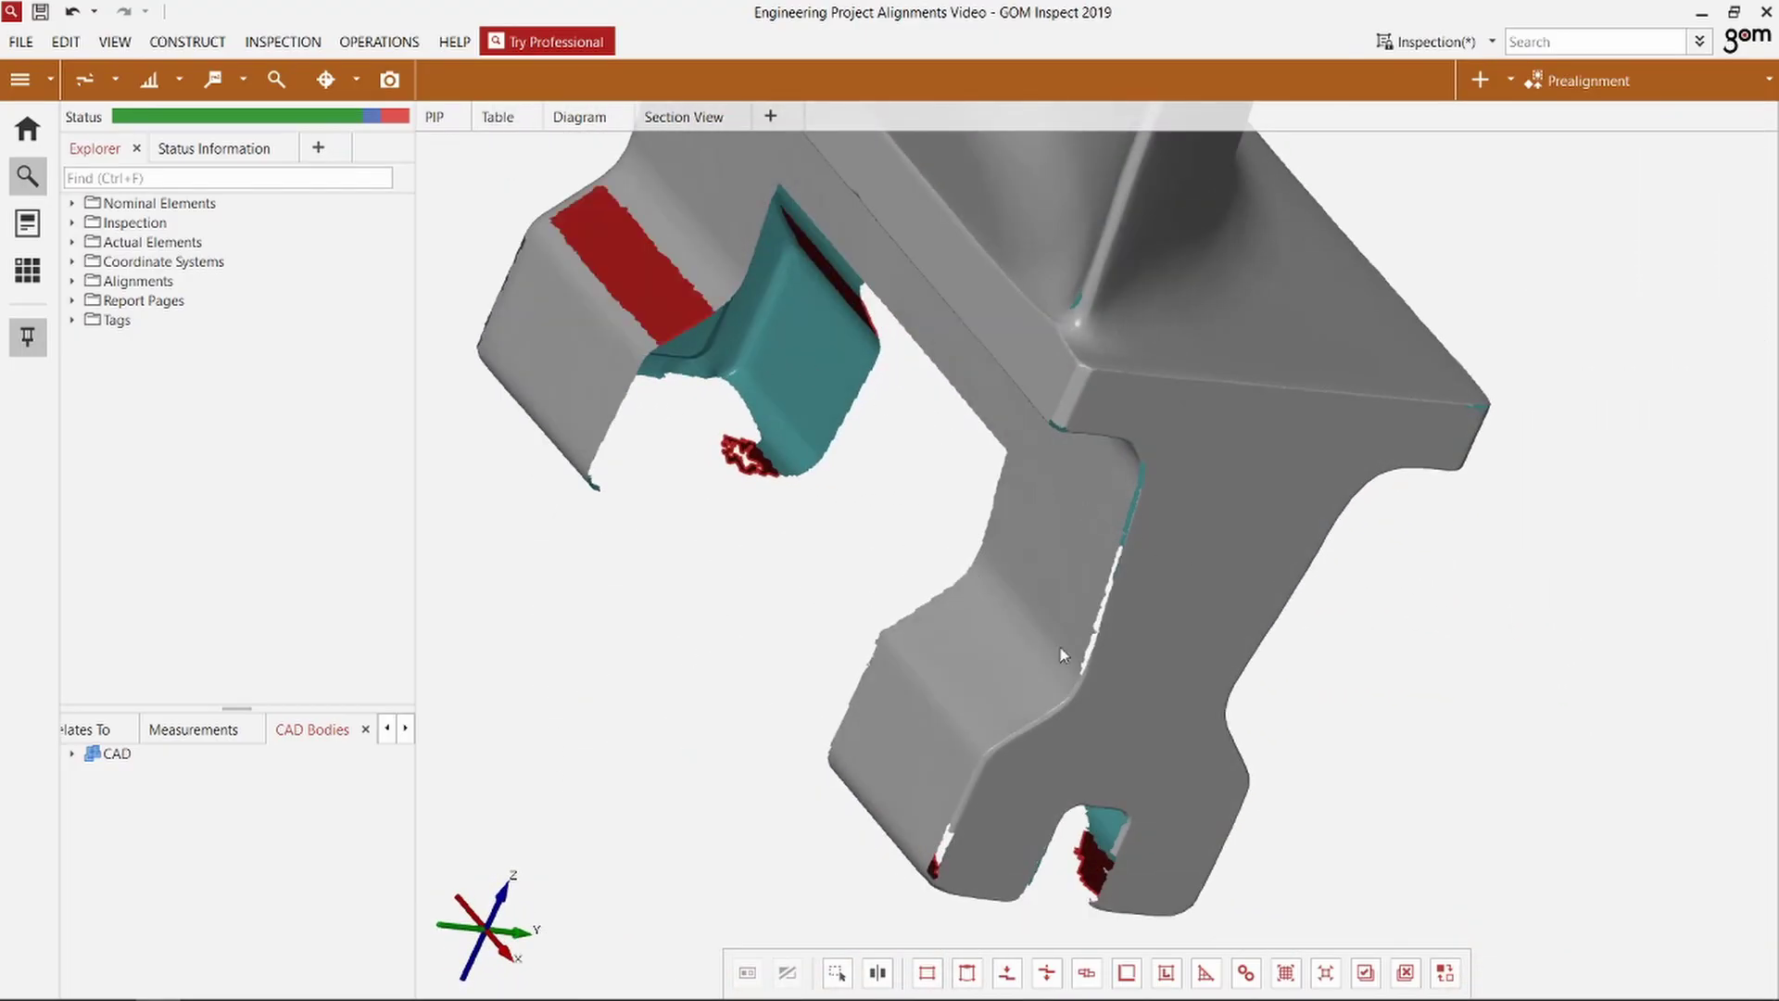
pyautogui.click(974, 679)
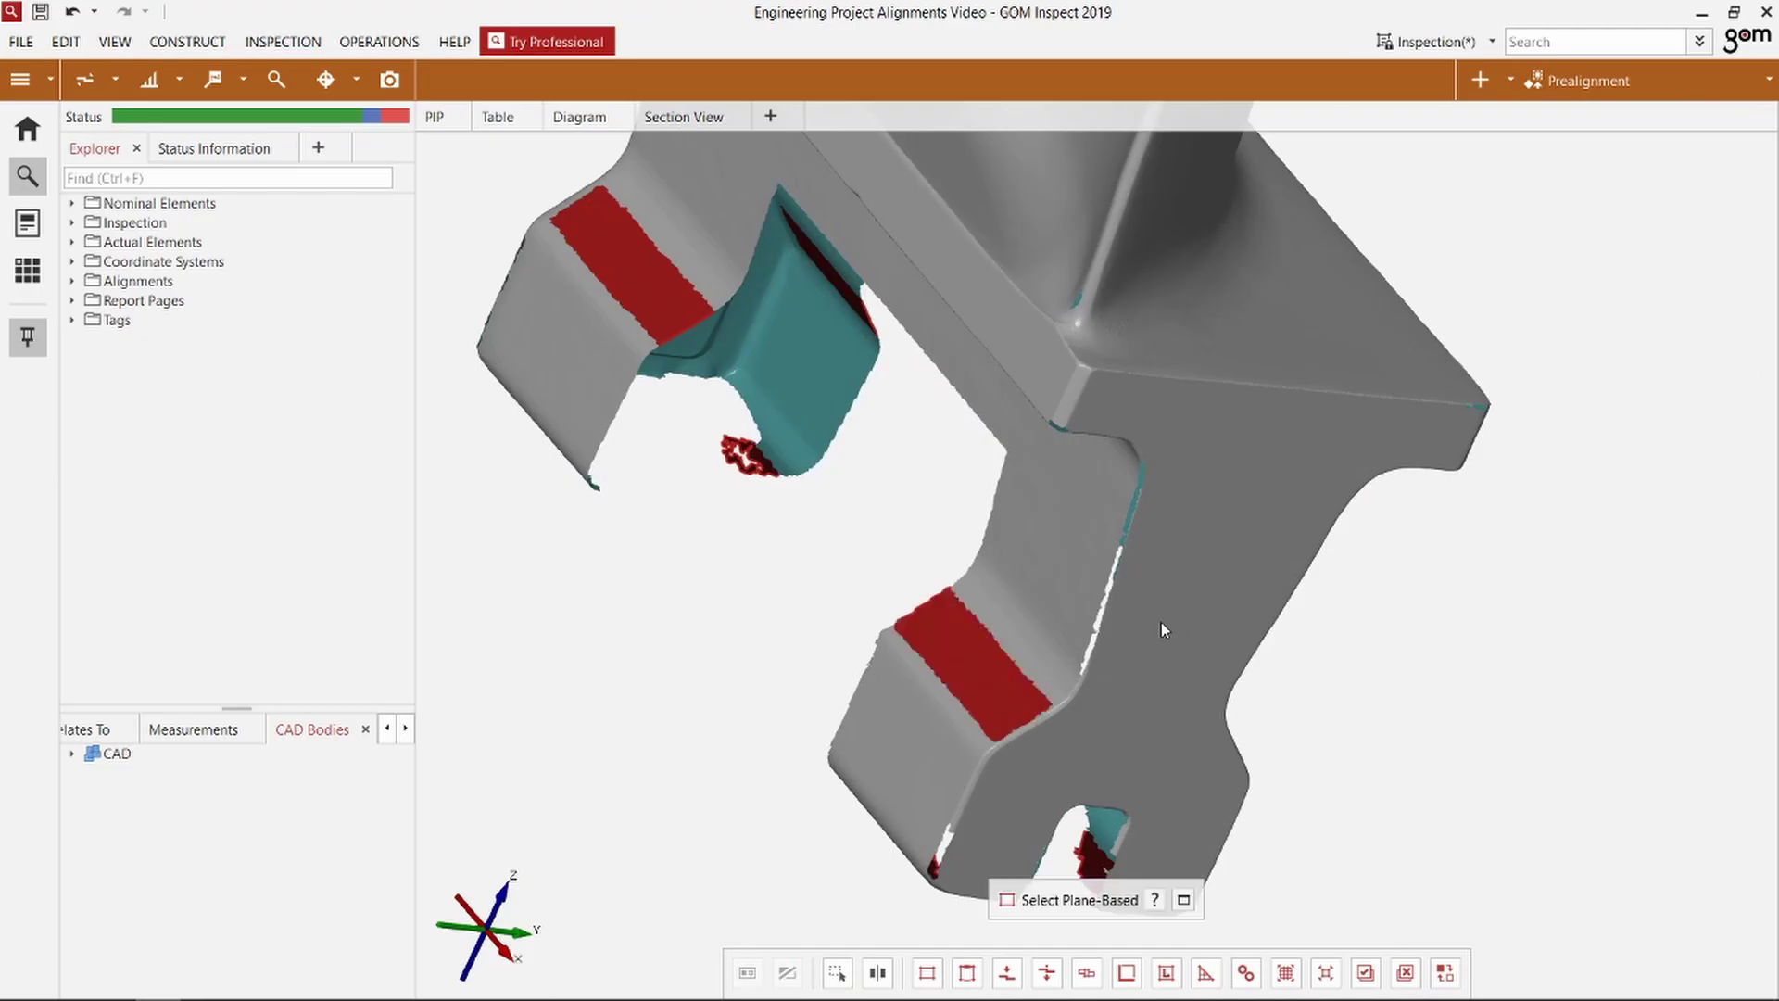
pyautogui.click(1158, 623)
pyautogui.scroll(-5, 1142, 613)
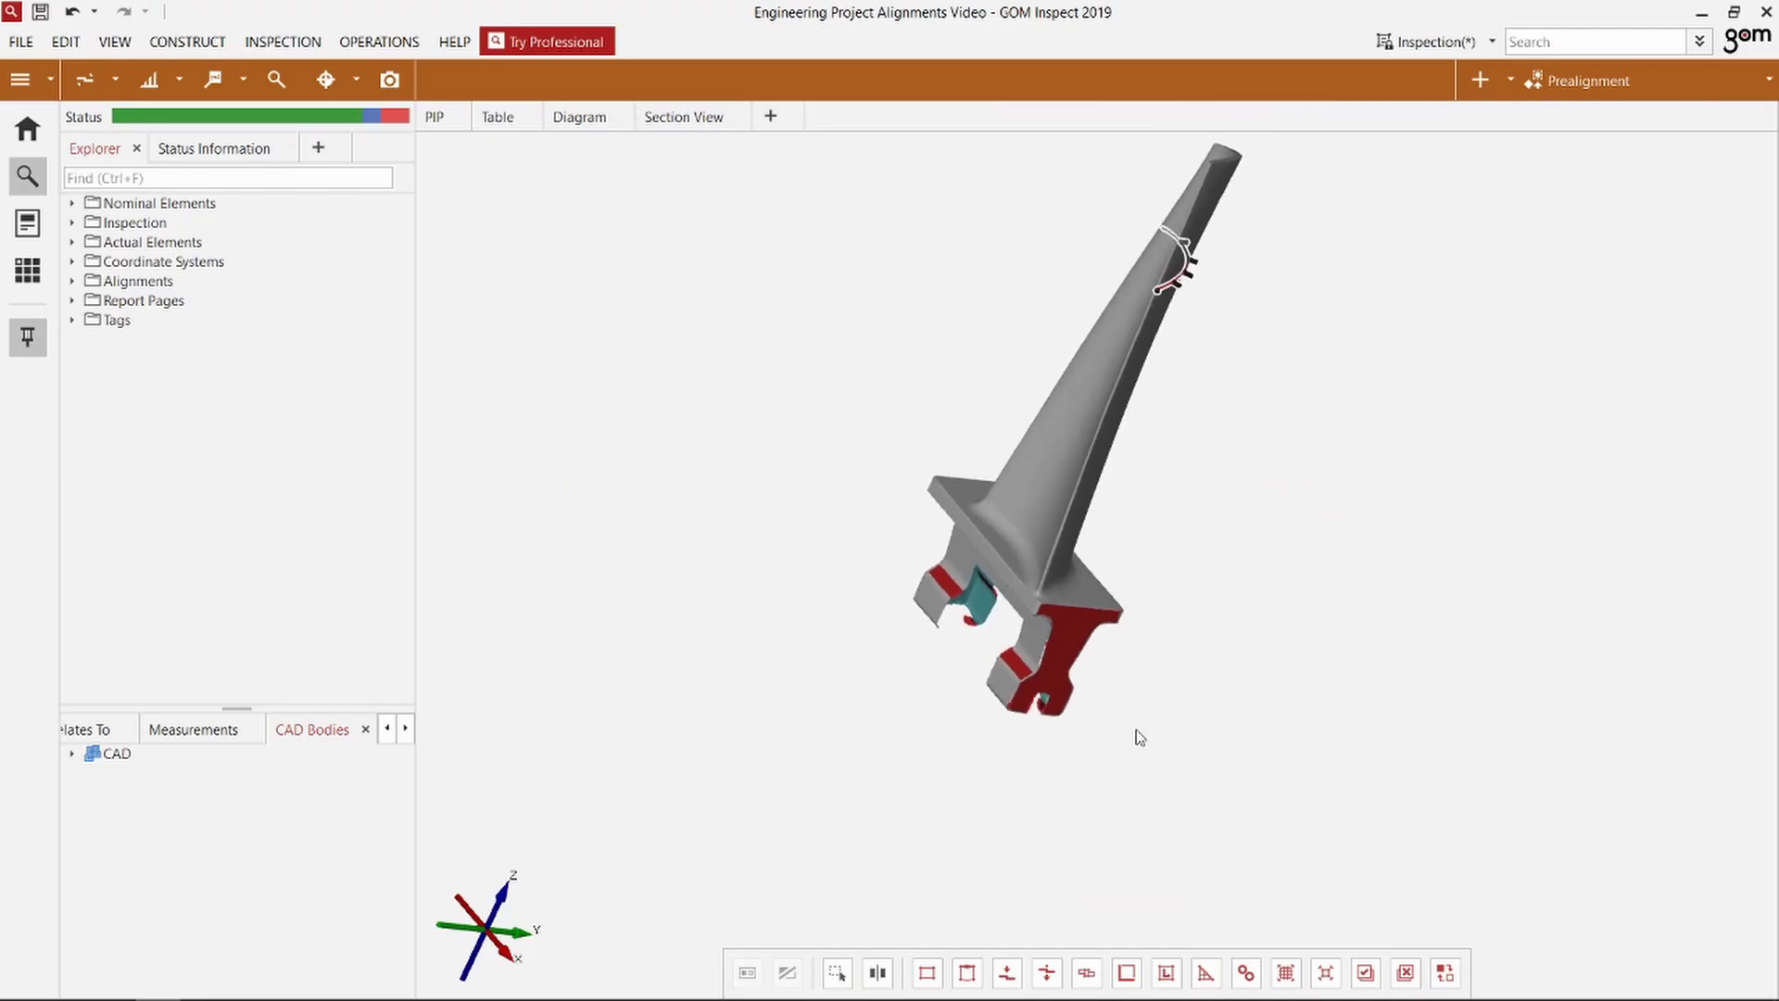
# Step: Create a local best-fit alignment named 'Local best-fit master part'
pyautogui.click(1504, 81)
pyautogui.click(1527, 175)
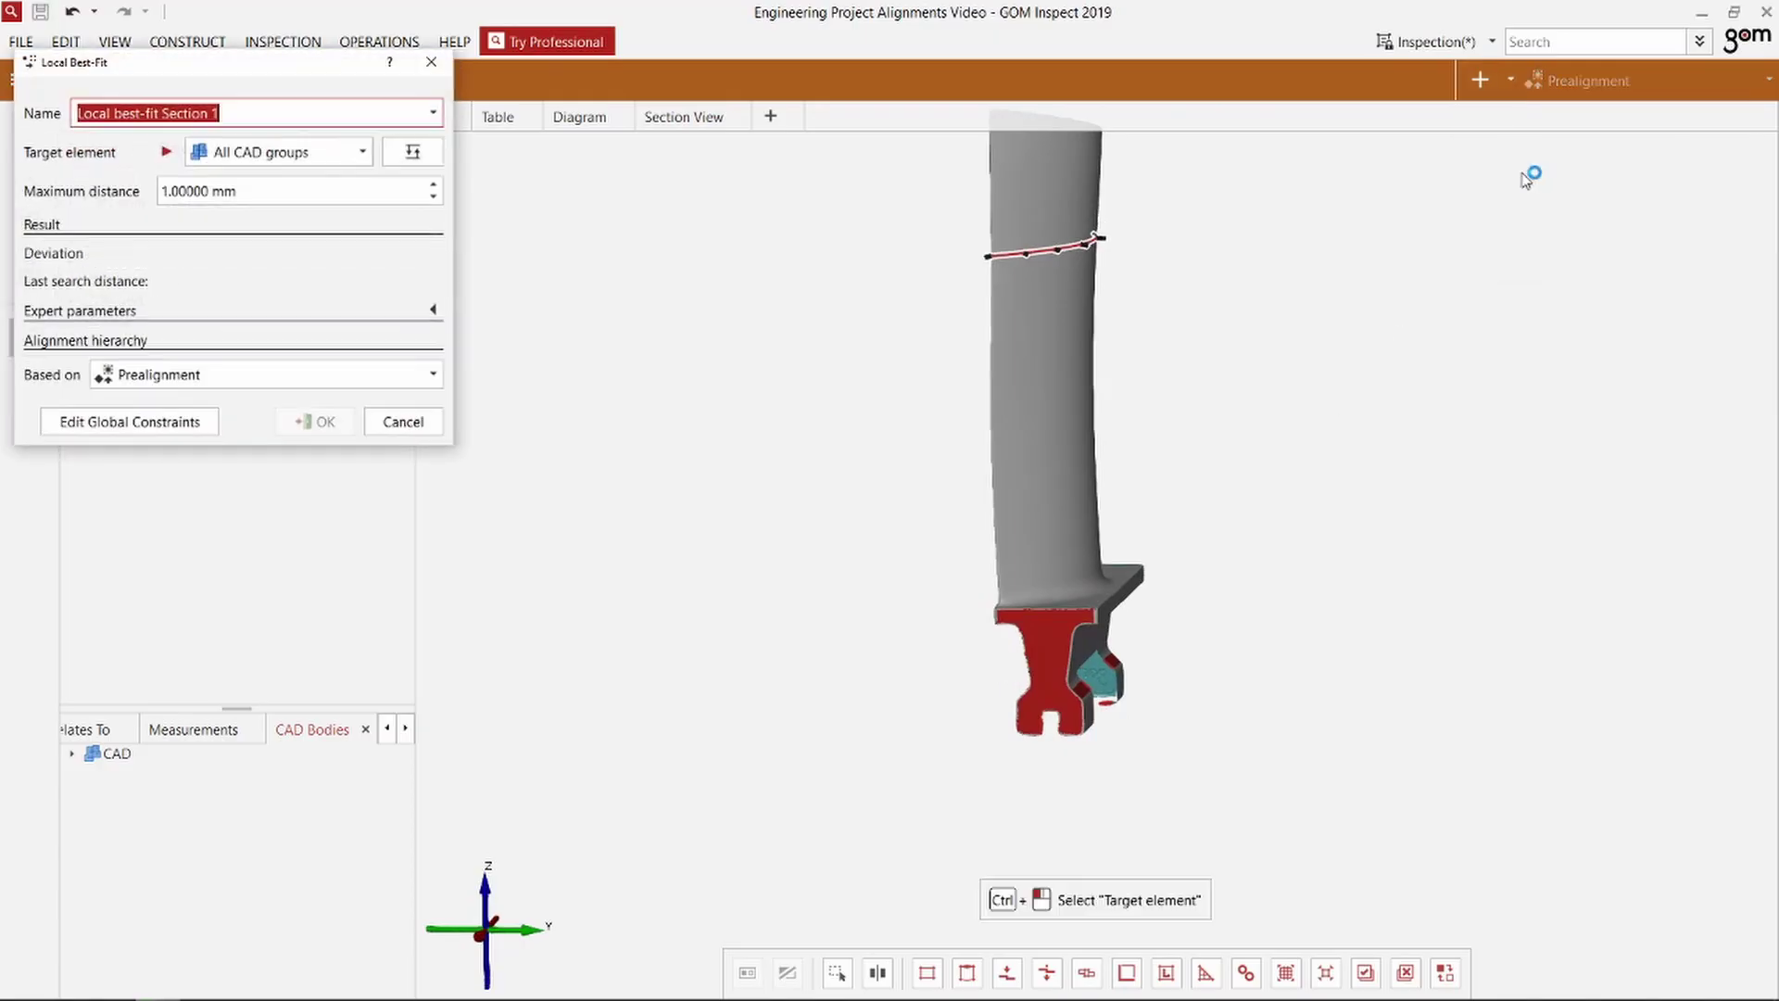
pyautogui.click(255, 109)
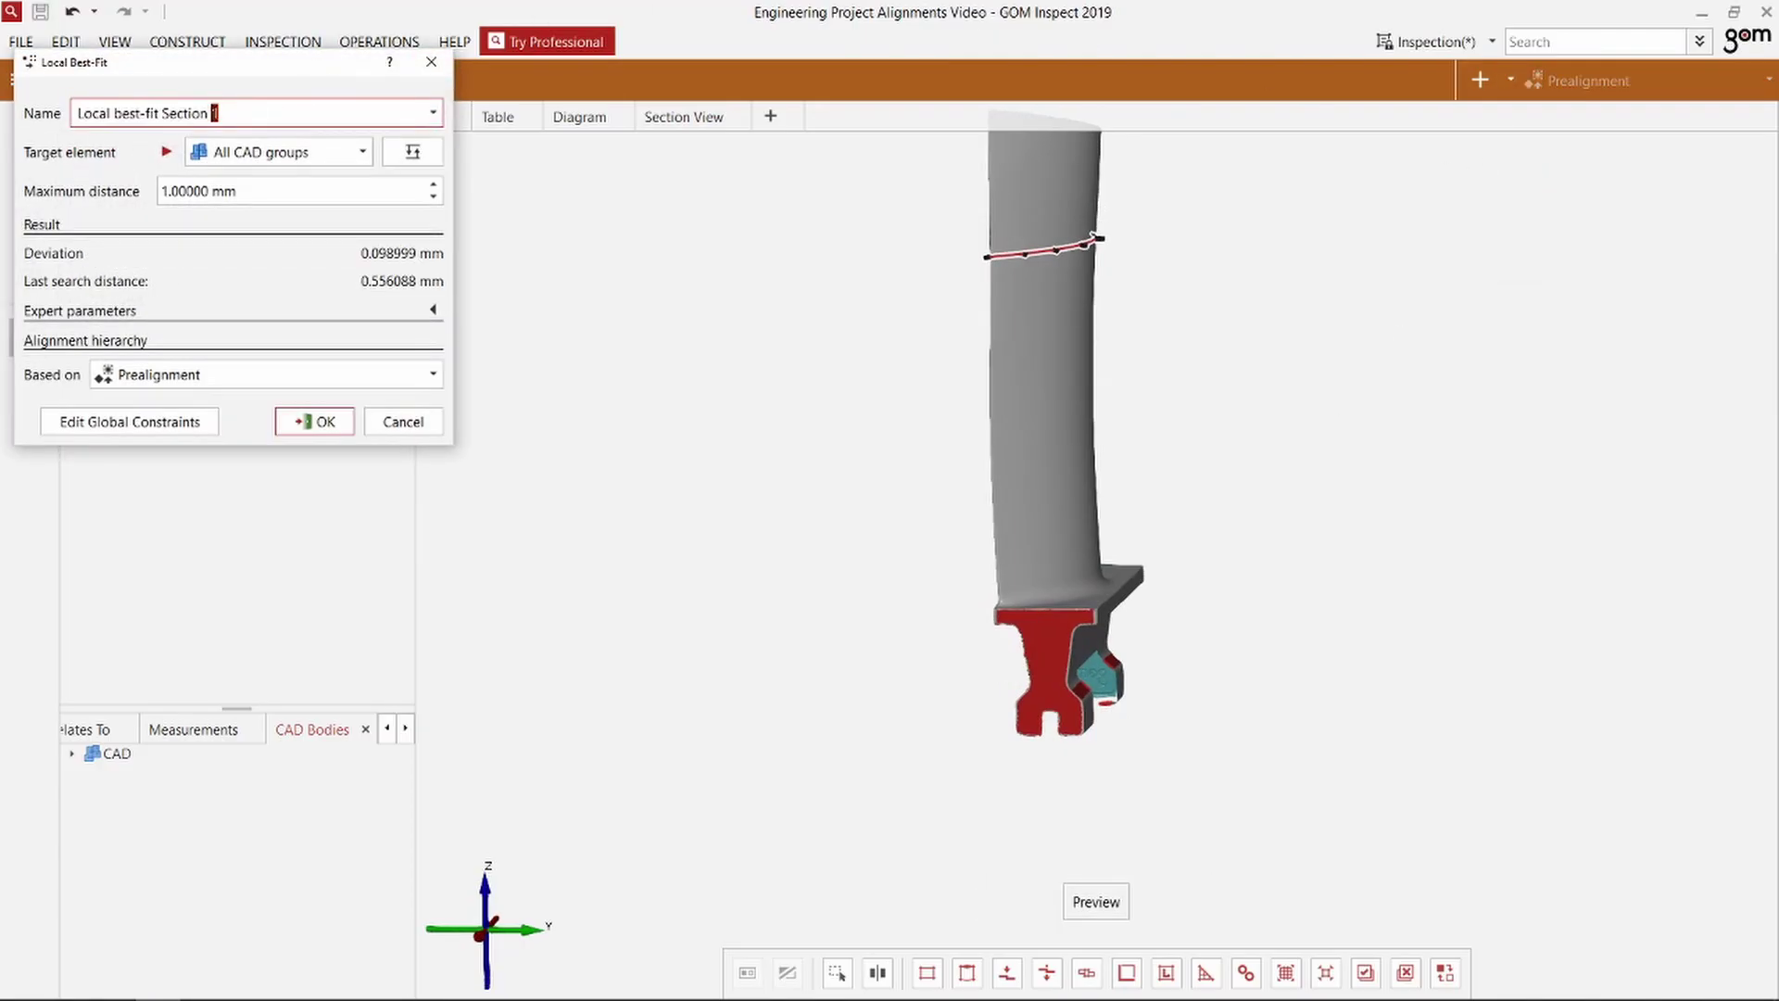
pyautogui.hotkey('shift', 'Left')
pyautogui.hotkey('shift', 'Left')
pyautogui.hotkey('shift', 'Left')
pyautogui.hotkey('shift', 'Left')
pyautogui.hotkey('shift', 'Left')
pyautogui.hotkey('shift', 'Left')
pyautogui.hotkey('shift', 'Left')
pyautogui.hotkey('shift', 'Left')
pyautogui.write('master part')
pyautogui.click(326, 422)
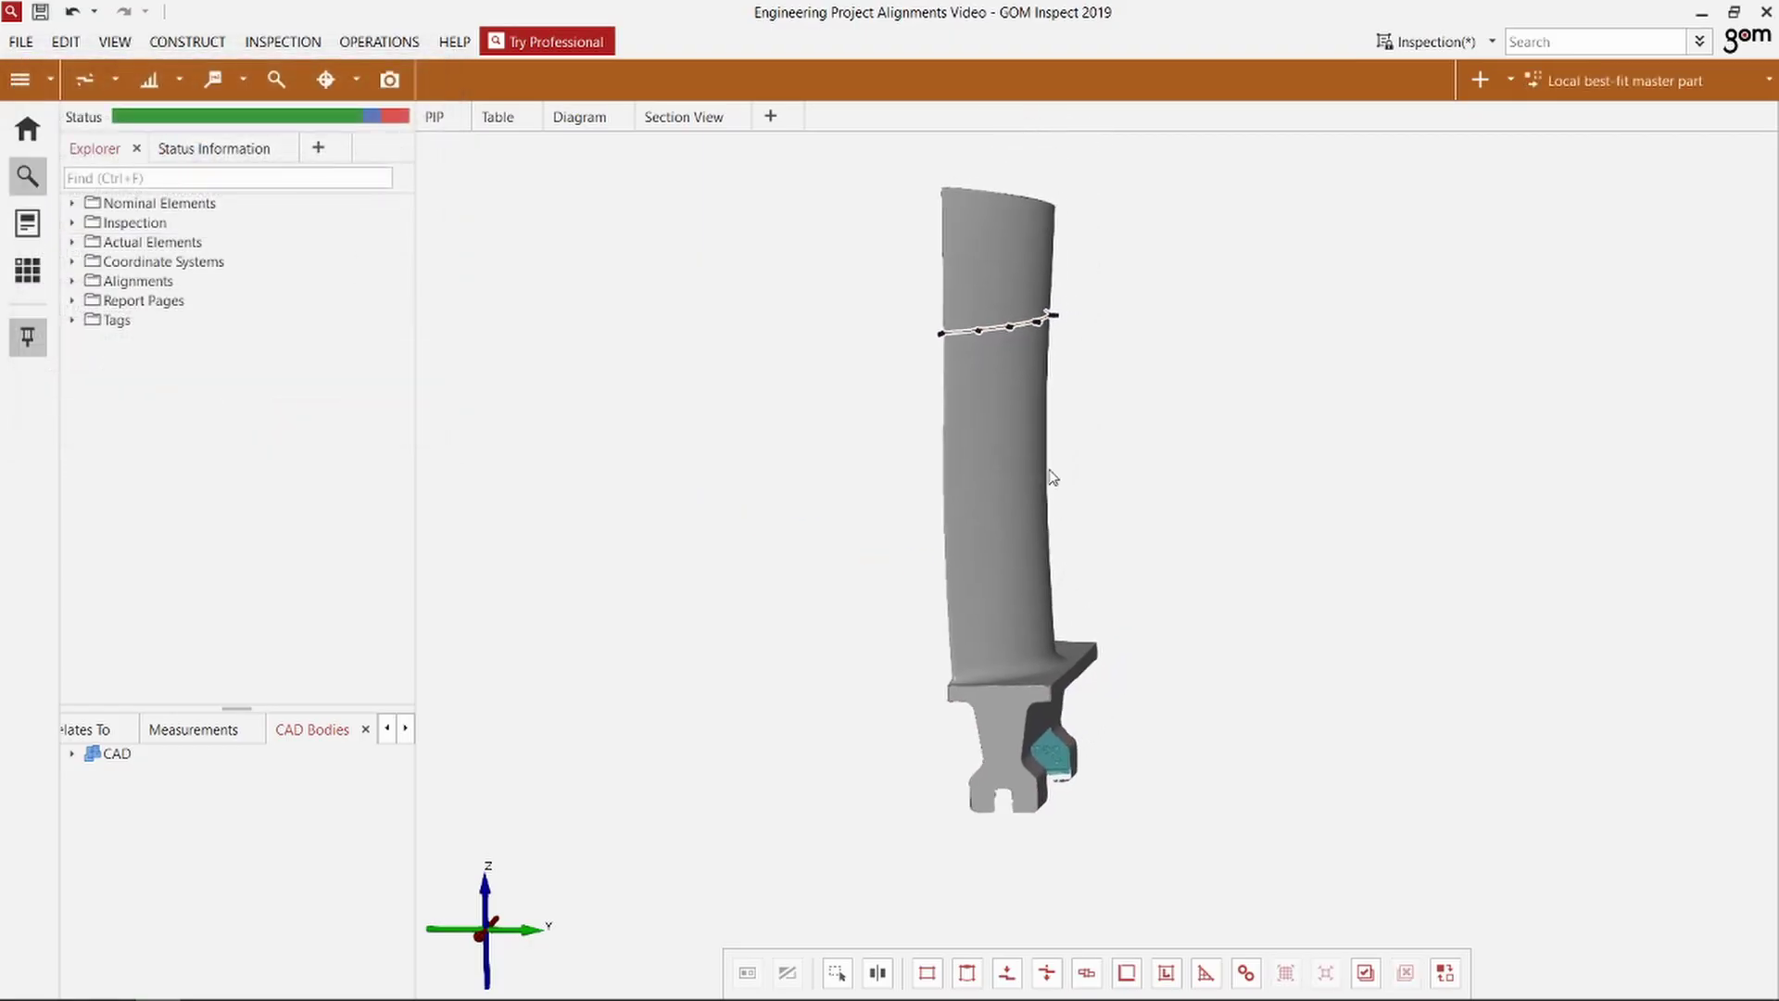
# Step: Make the blue CAD model visible and turn the blade front-on
pyautogui.click(70, 204)
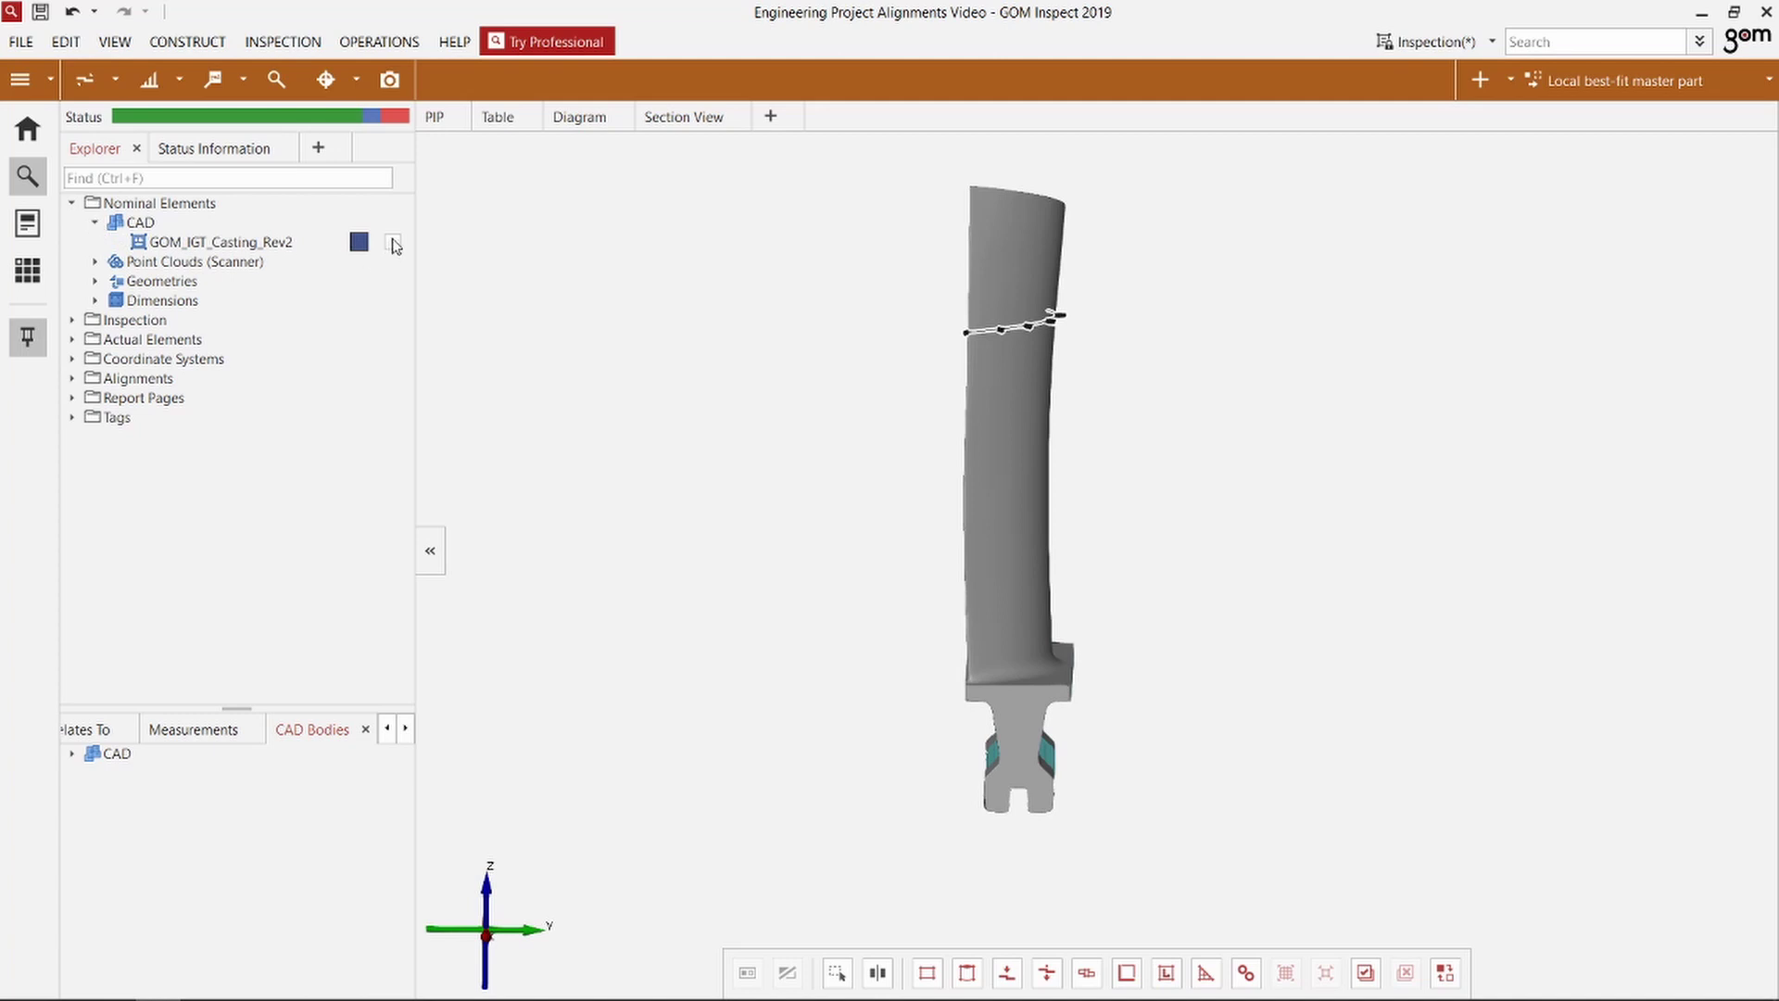
pyautogui.click(393, 244)
pyautogui.moveTo(1025, 544); pyautogui.dragTo(983, 549)
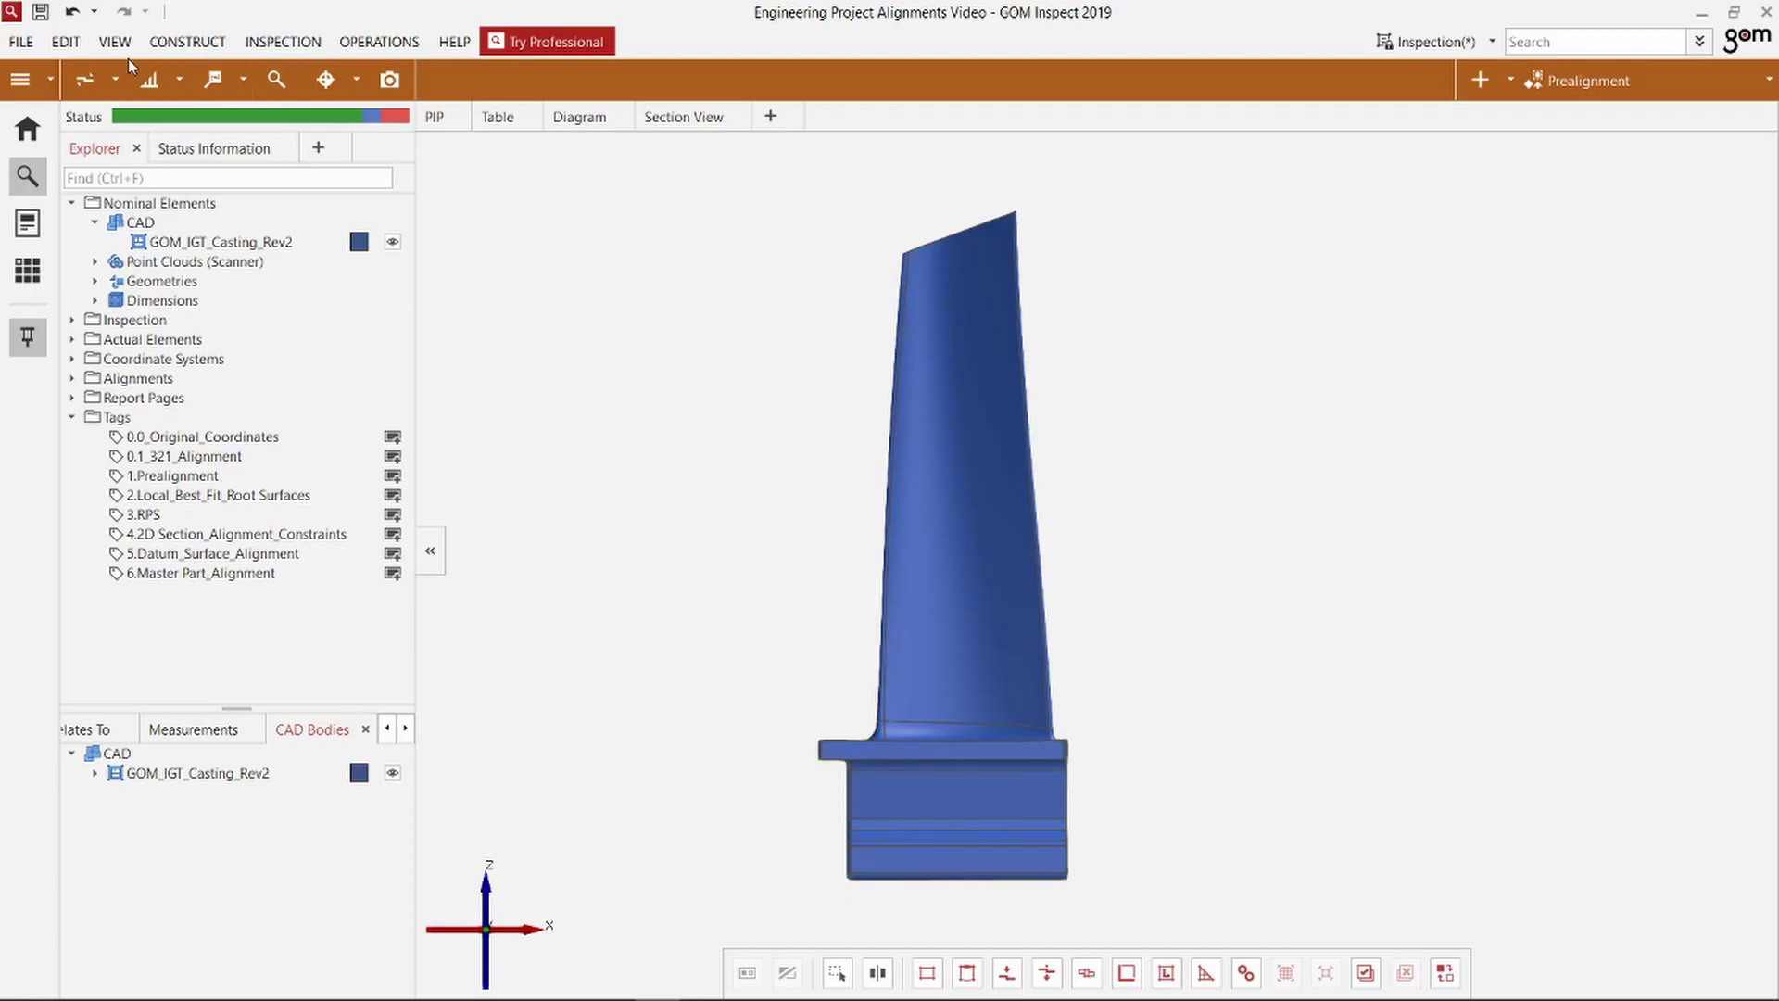
# Step: Create a Surface Comparison On CAD with 0.1 mm tolerance, colouring deviations from −0.5 to +0.5 mm
pyautogui.click(115, 78)
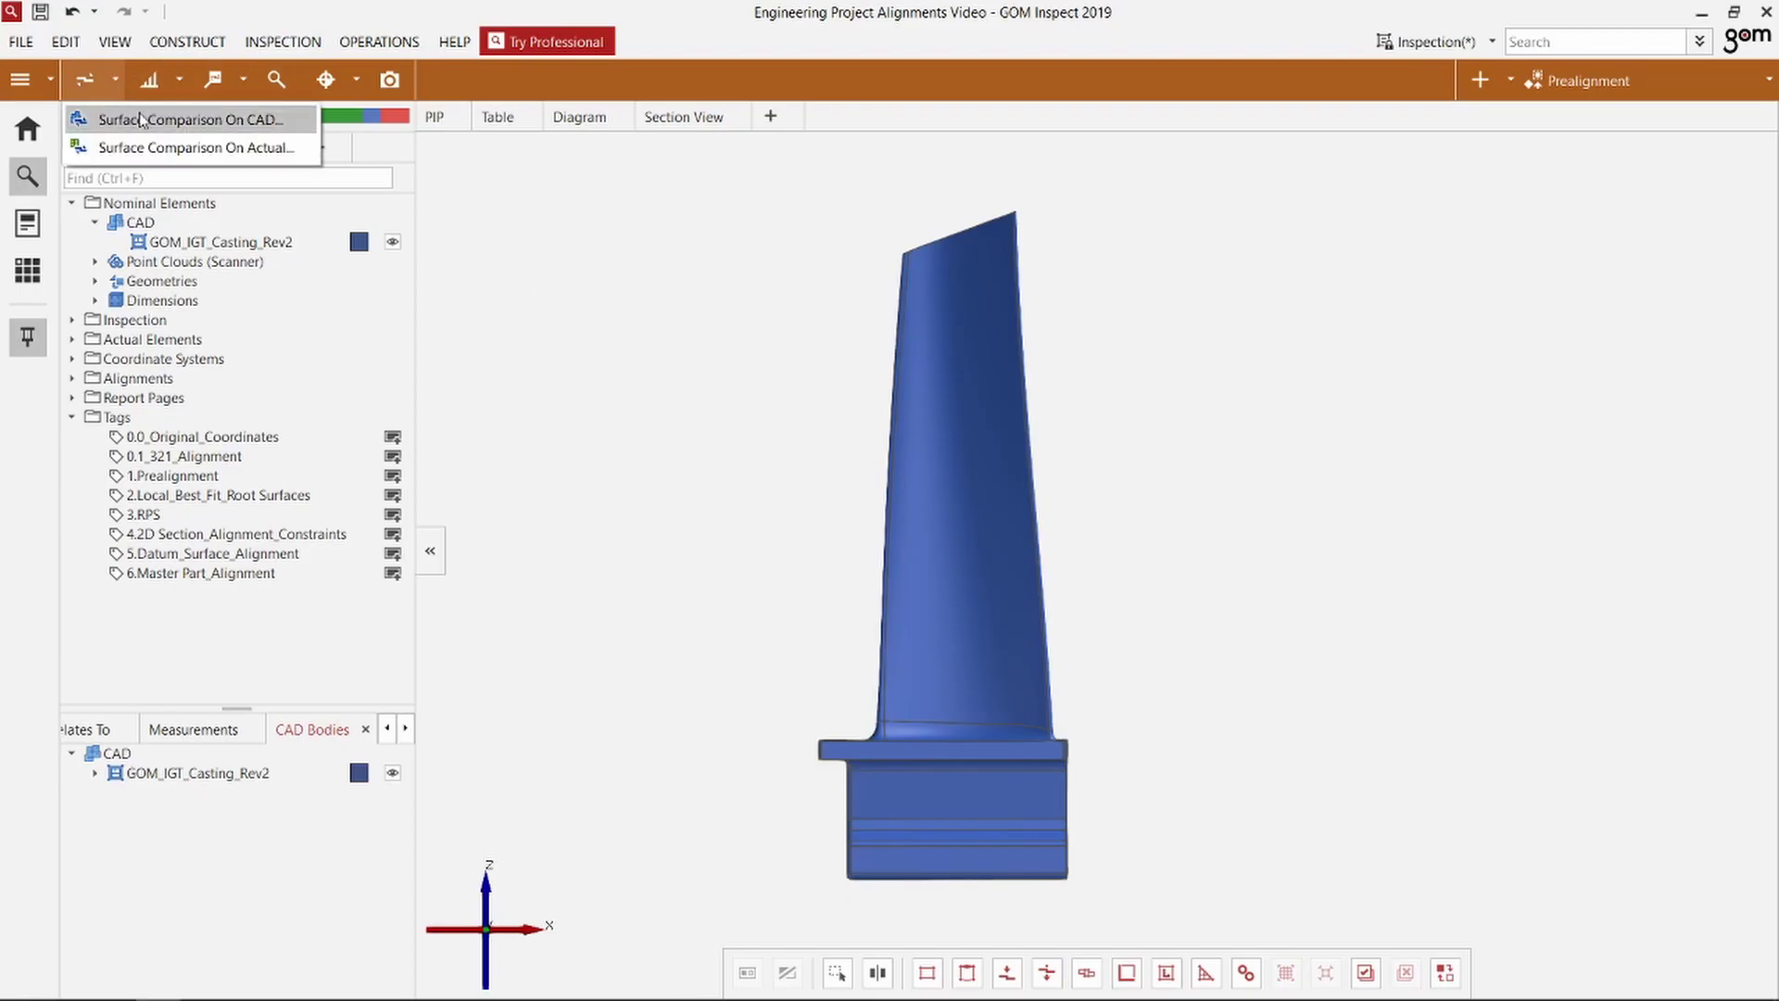
pyautogui.click(223, 121)
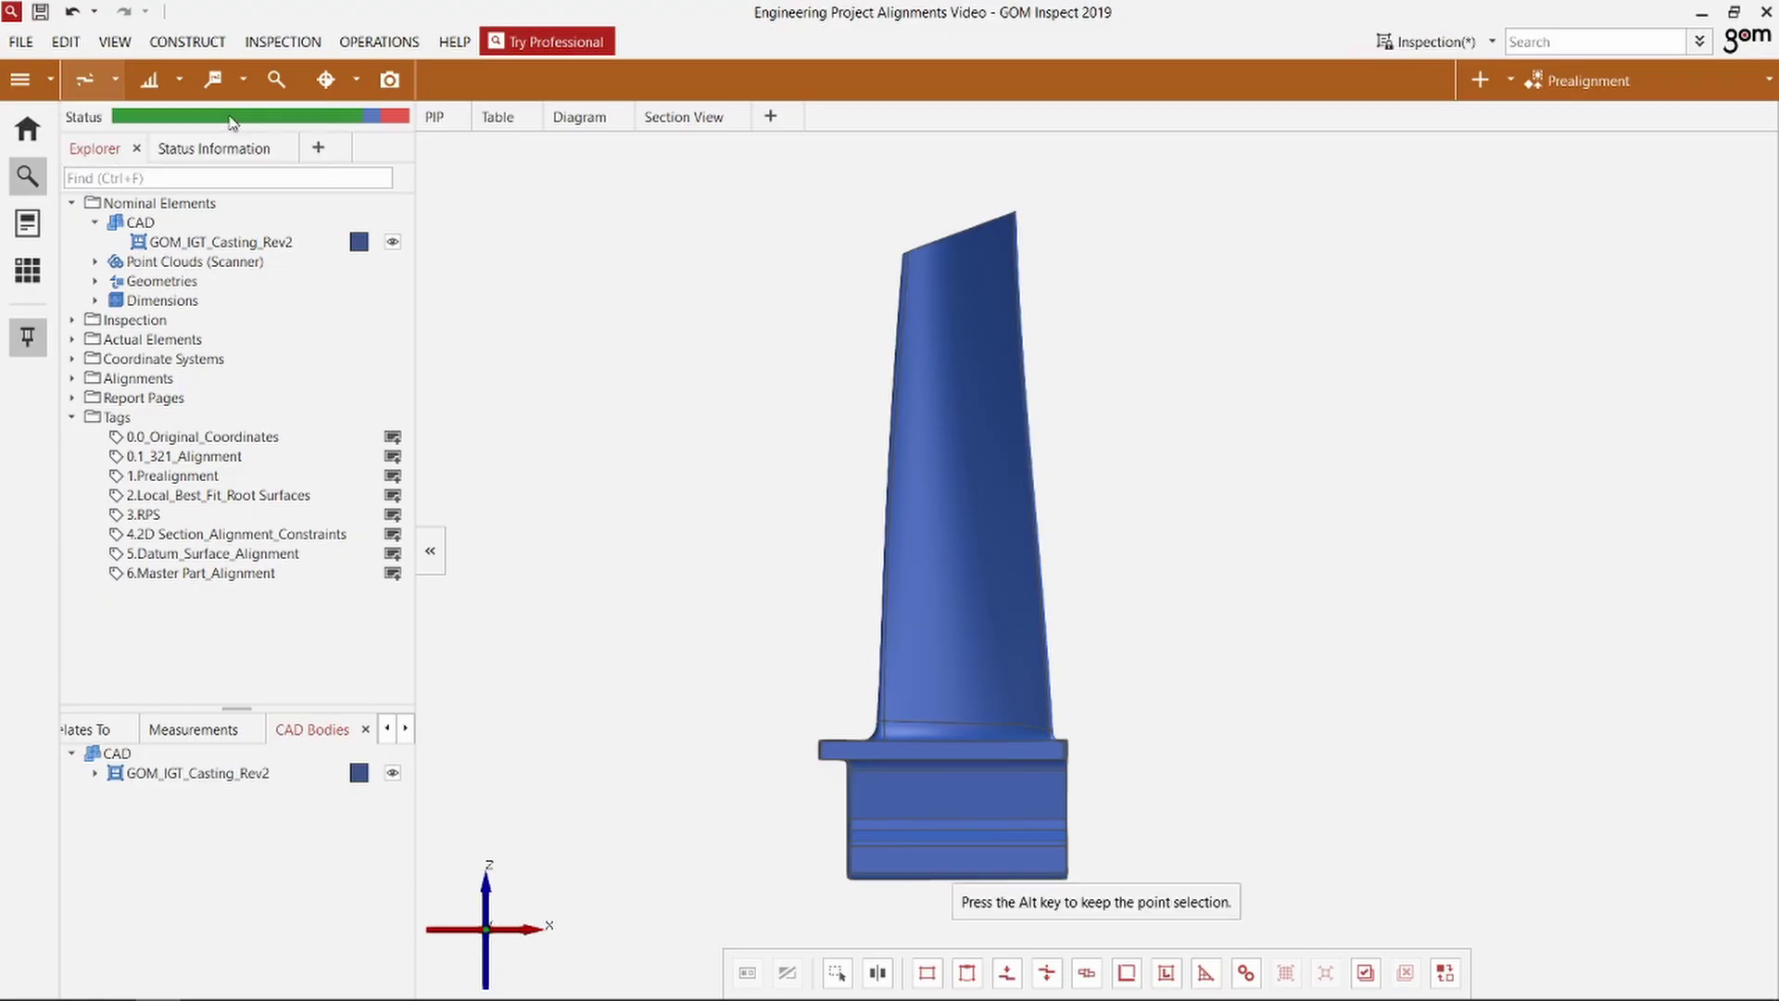
pyautogui.click(239, 214)
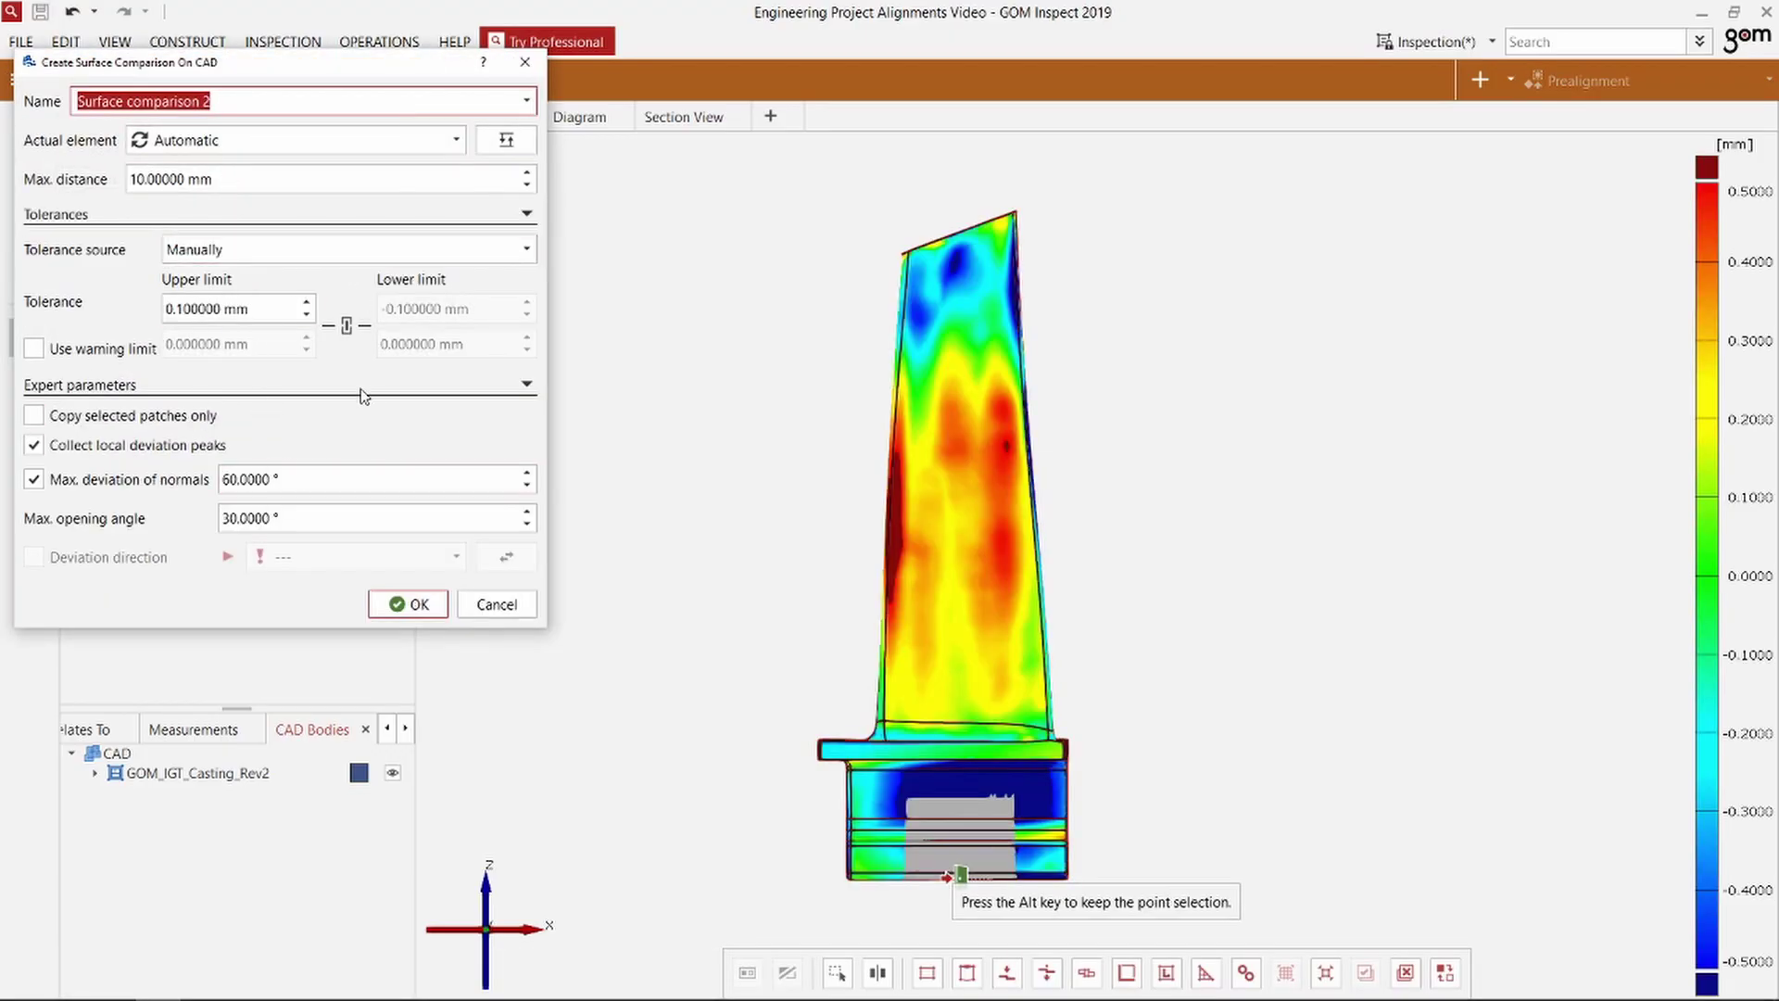
pyautogui.click(408, 604)
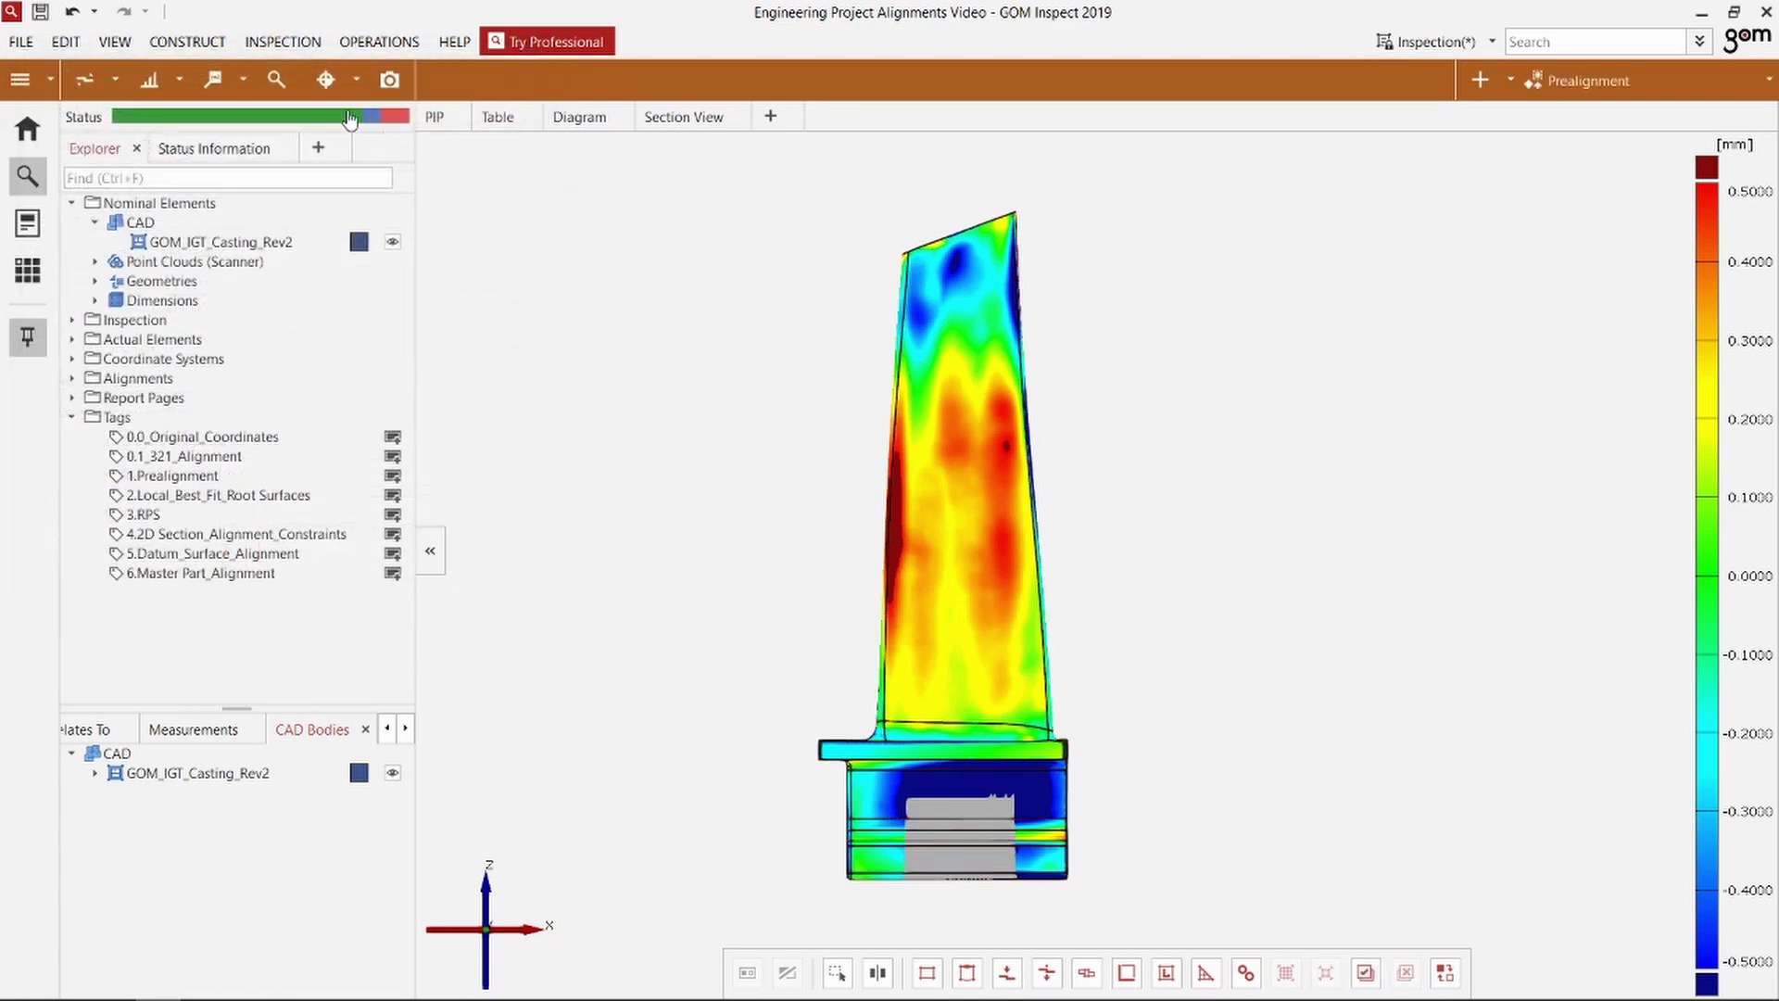
pyautogui.click(243, 81)
# Step: Pin deviation labels on the blade tip, airfoil edges and lower airfoil, reading −0.3903 to +0.4307 mm
pyautogui.click(280, 146)
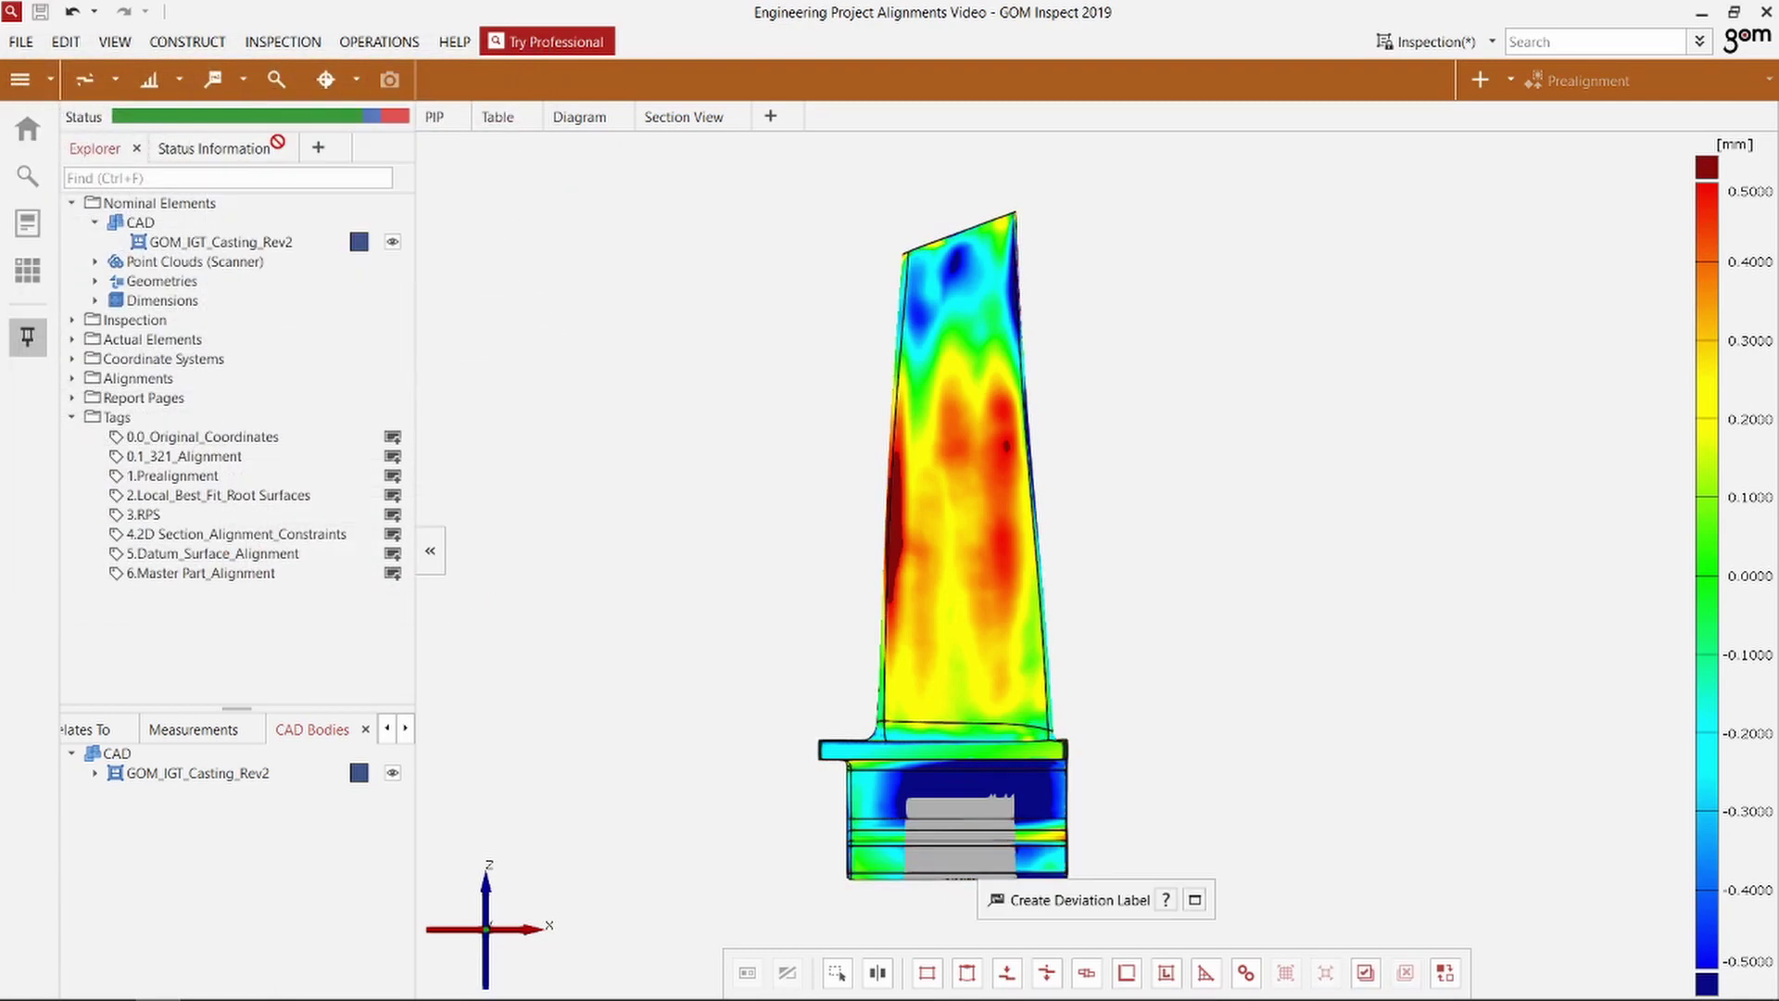
pyautogui.click(924, 306)
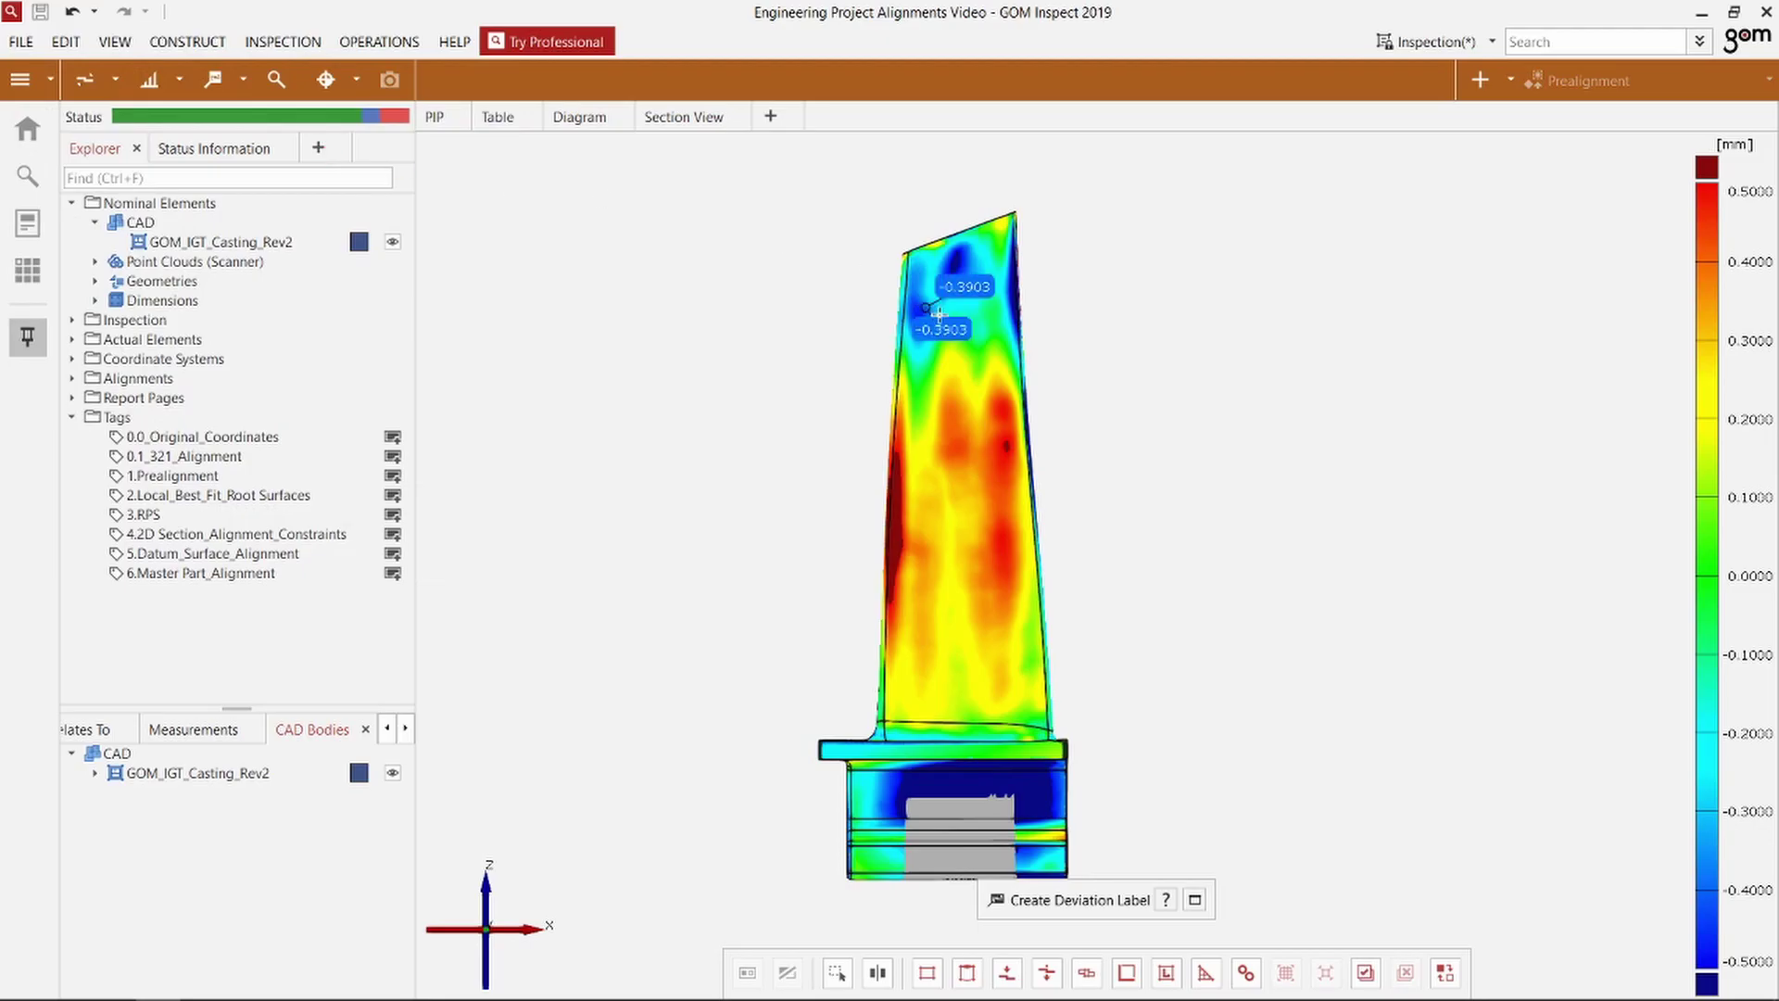
pyautogui.click(904, 463)
pyautogui.click(1012, 525)
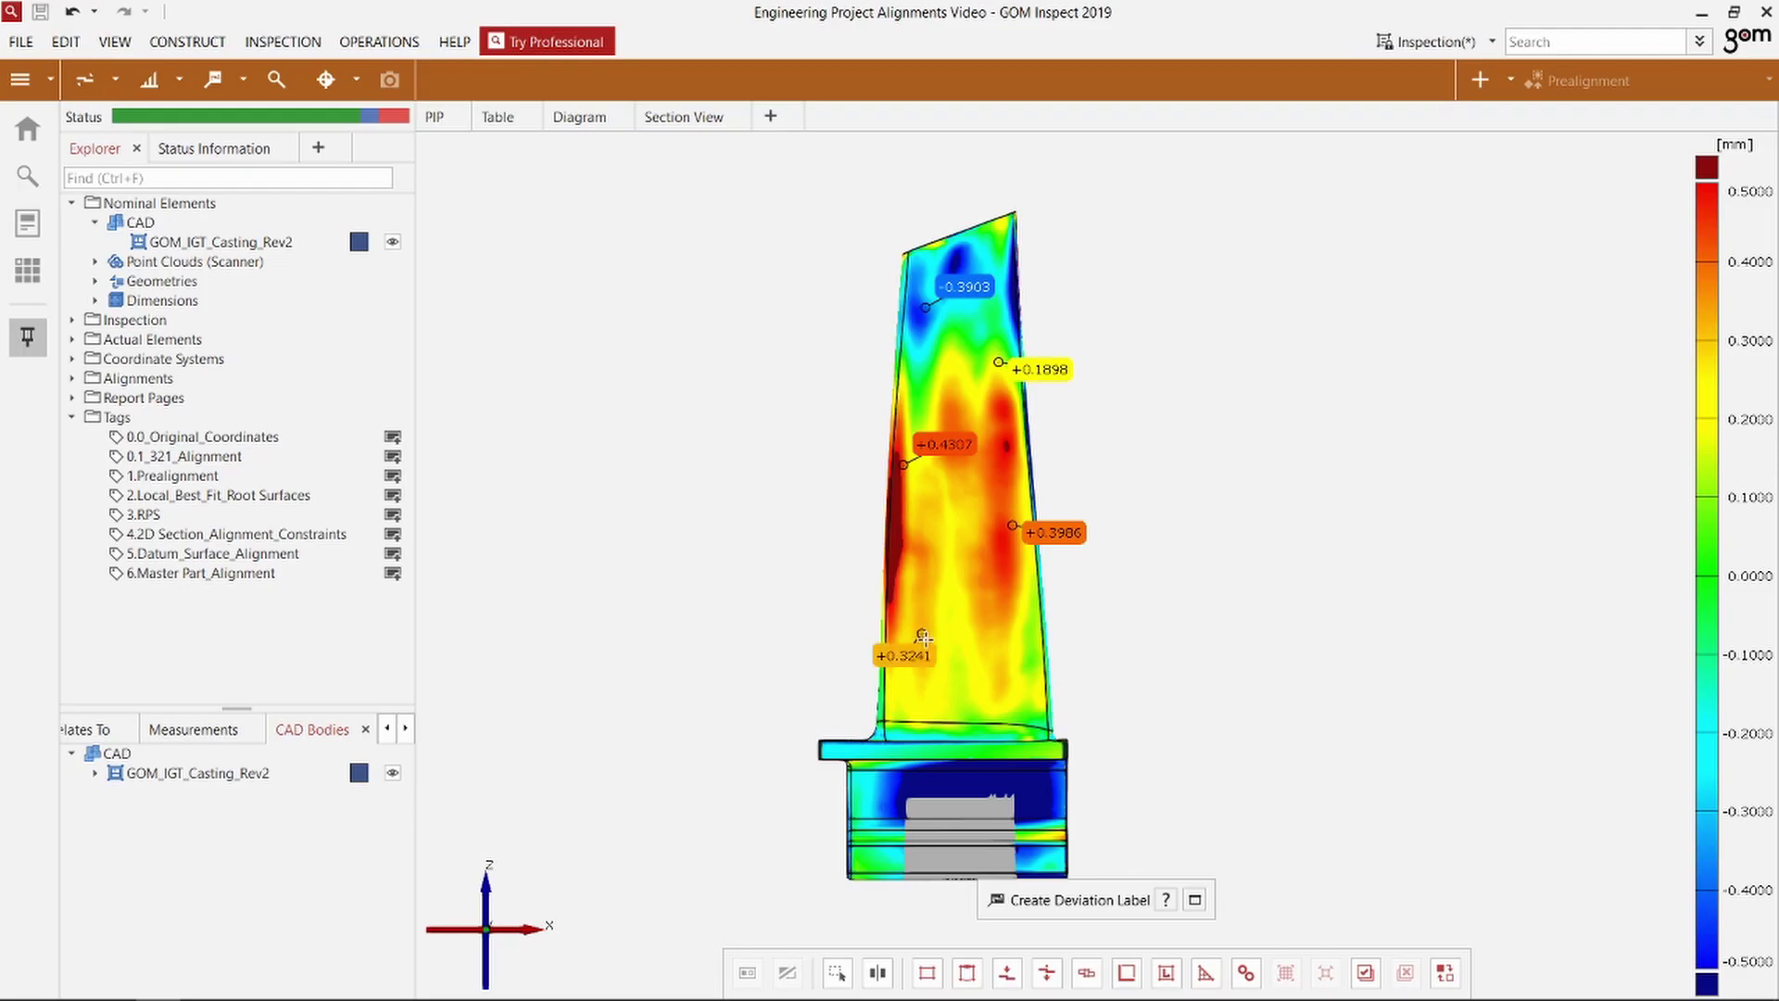
pyautogui.click(922, 633)
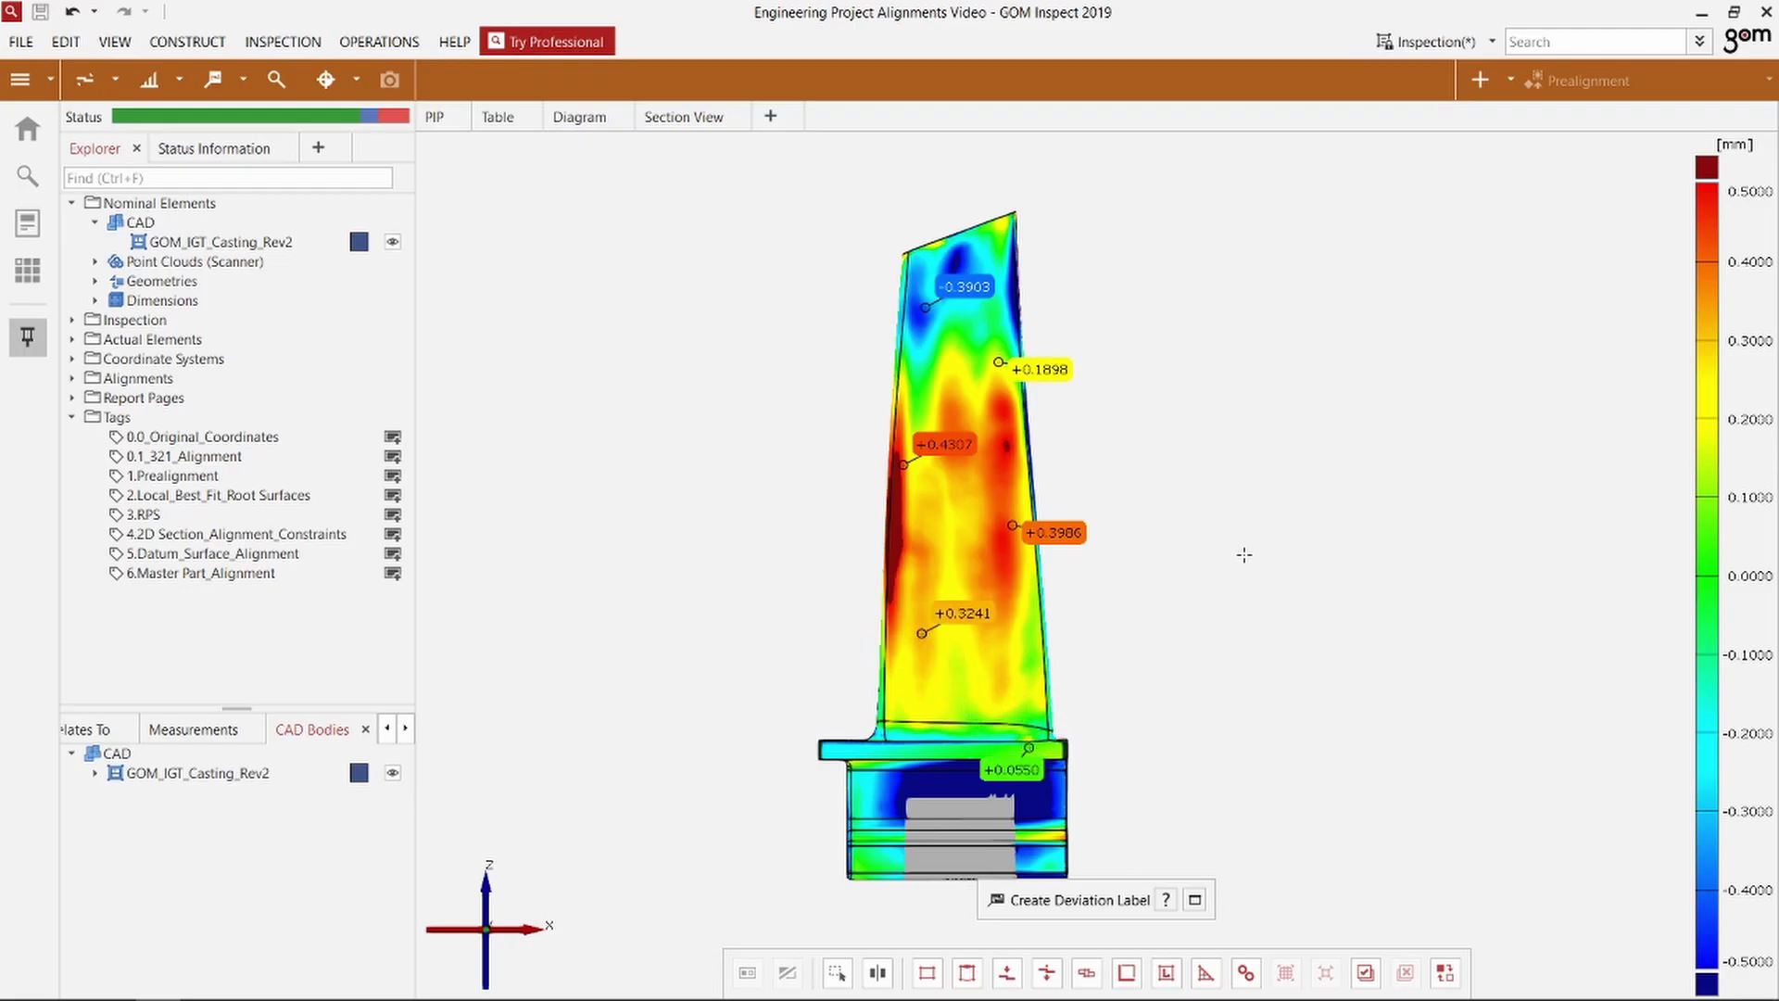
pyautogui.press('Escape')
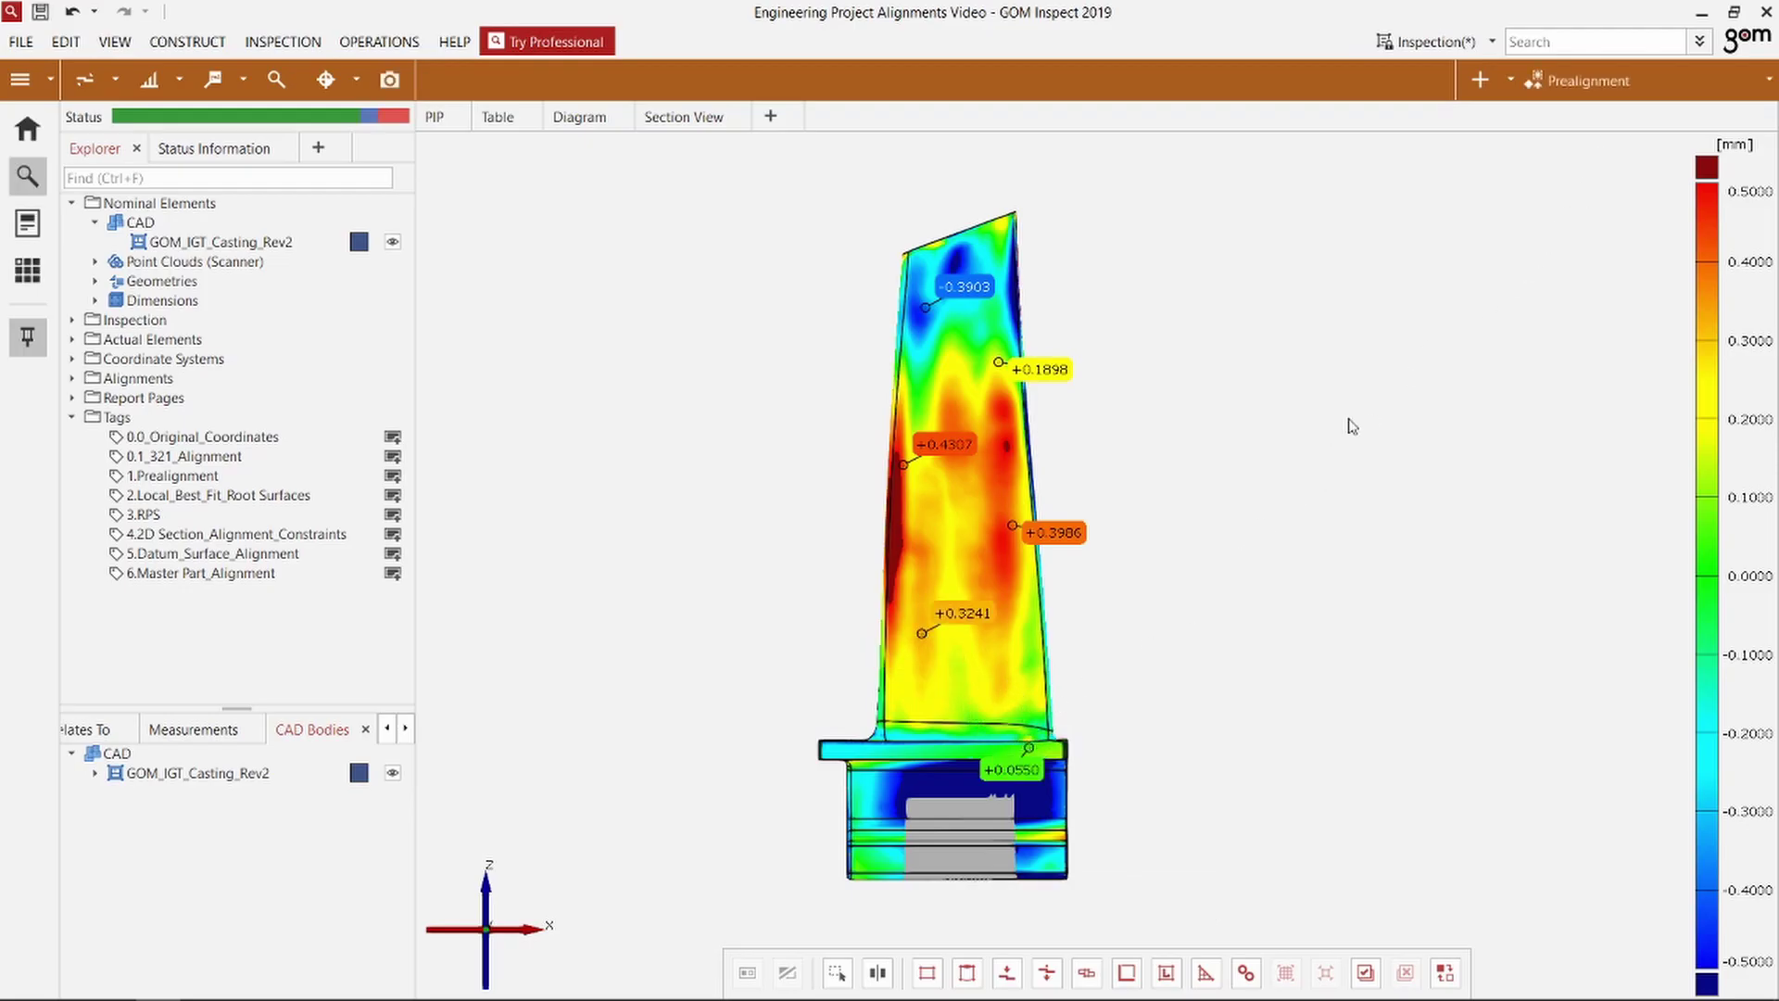
# Step: Switch to Alignment By Geometric Elements and turn the blade to view its deviation map at an angle
pyautogui.click(1632, 79)
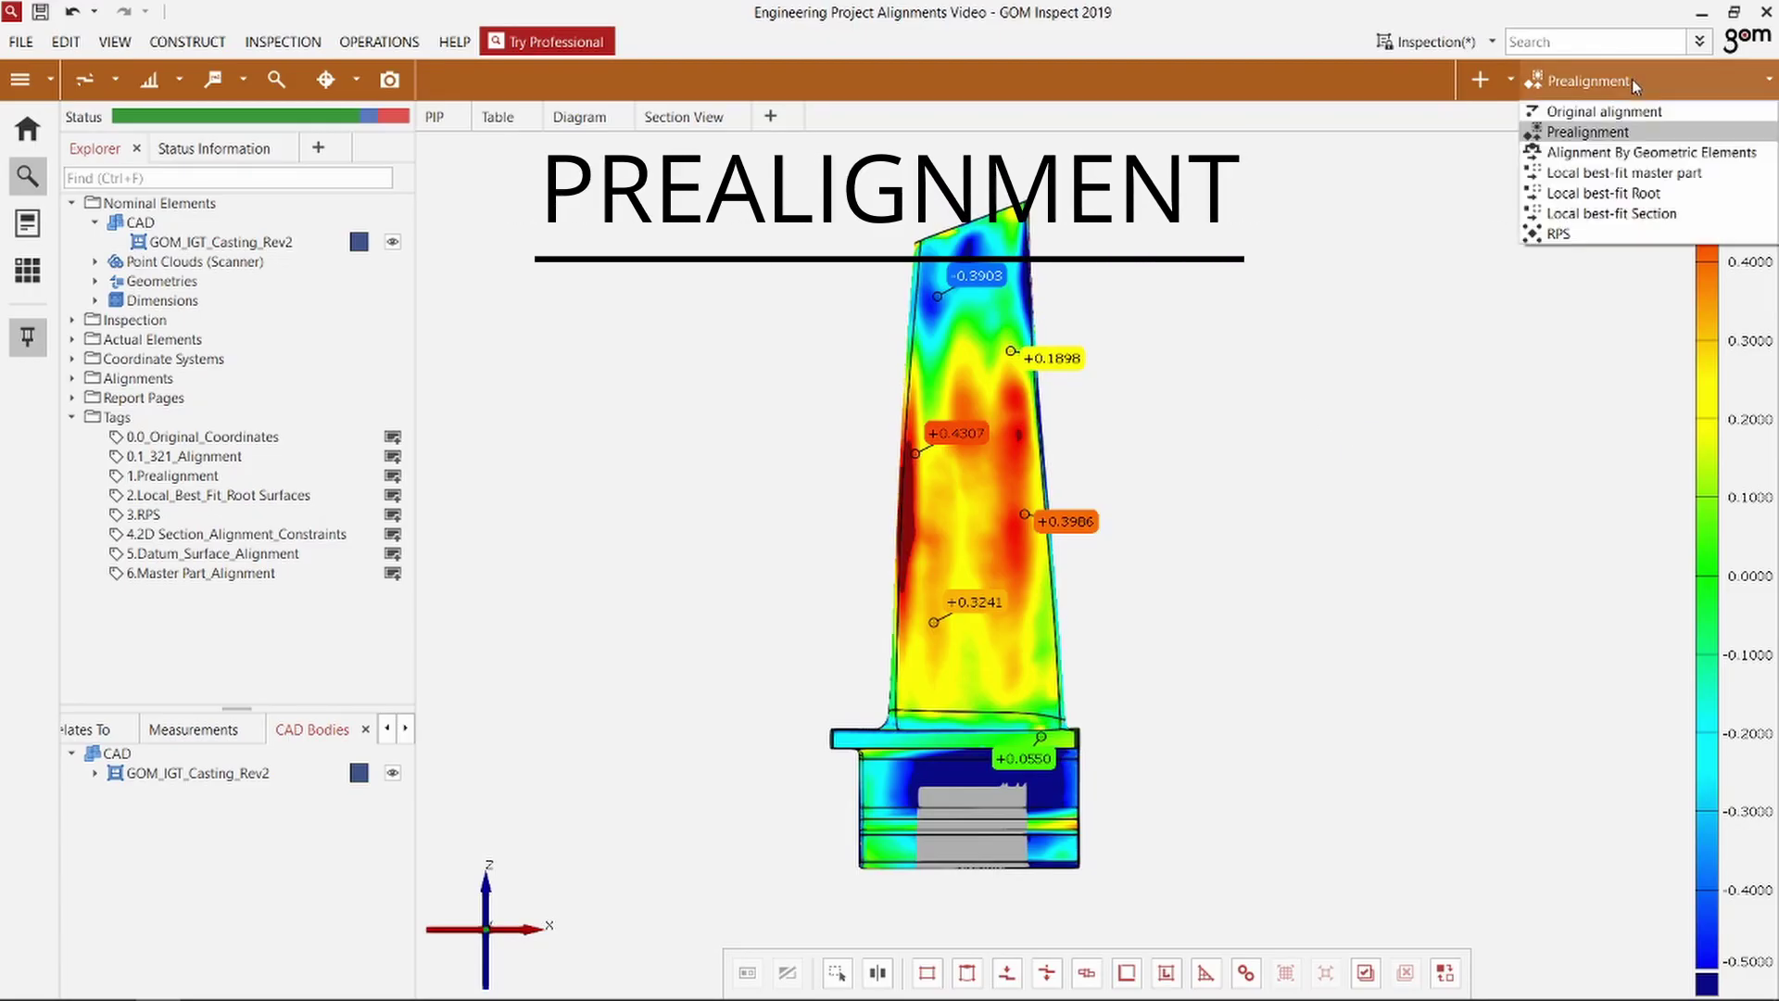
pyautogui.click(1653, 153)
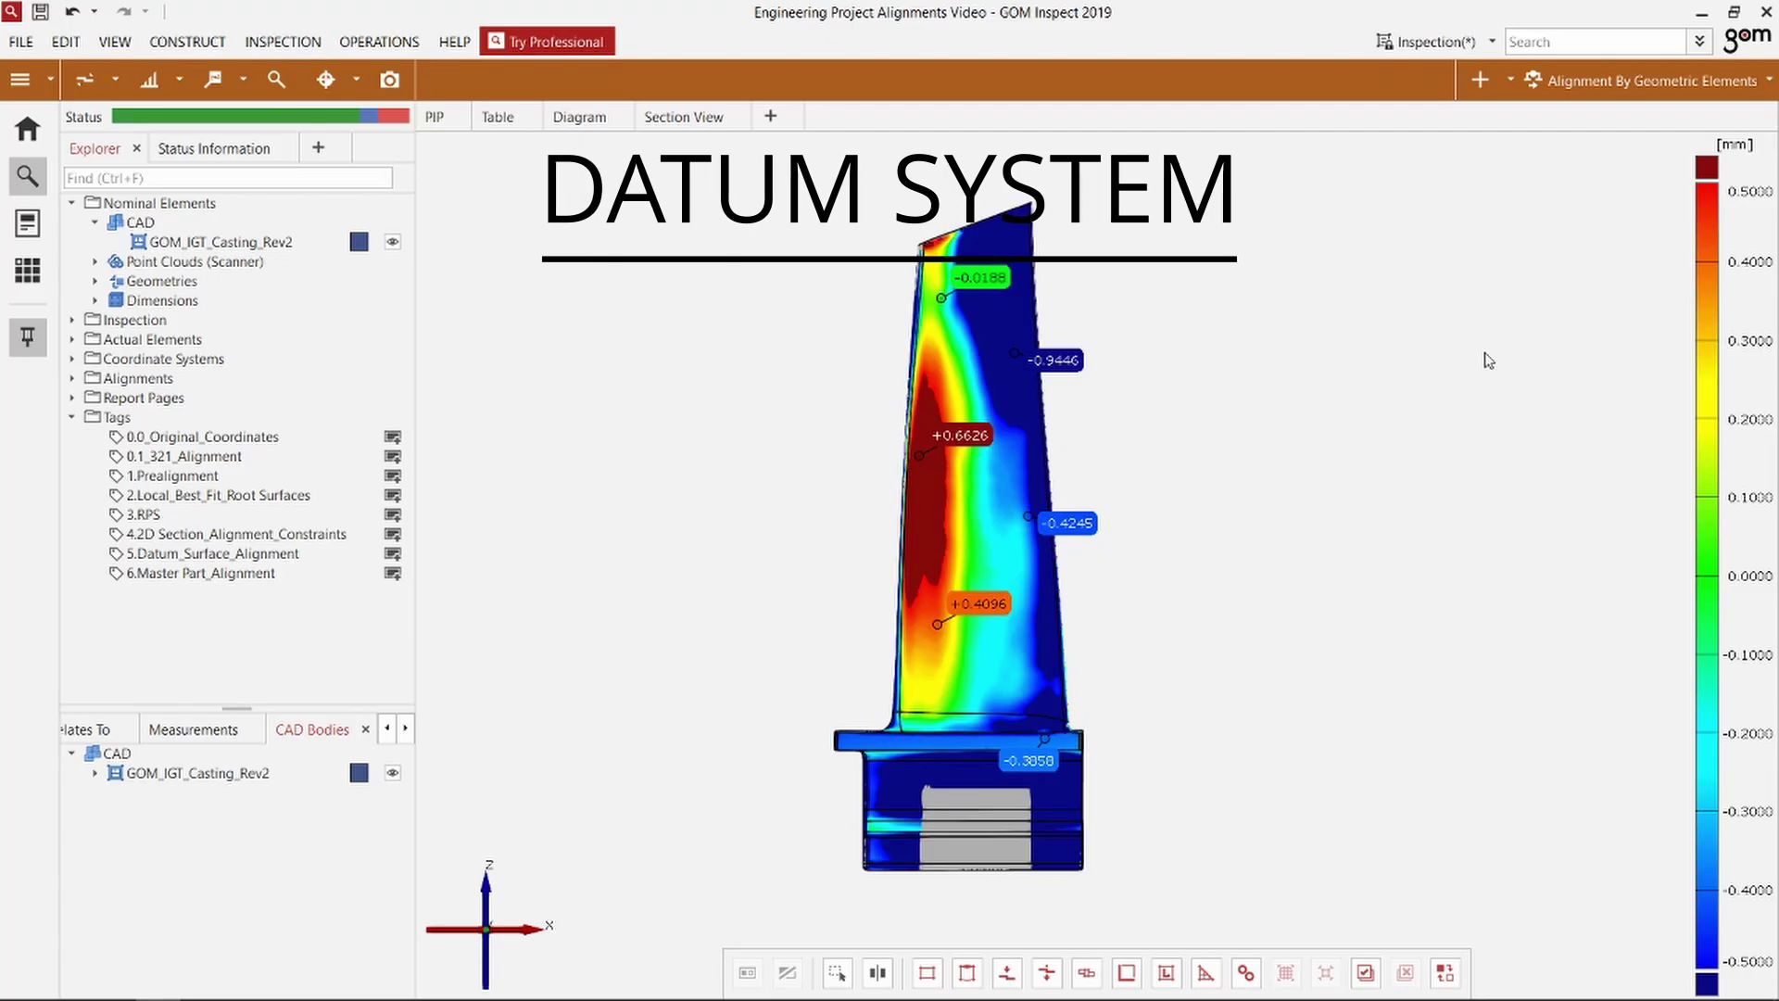
pyautogui.click(1649, 81)
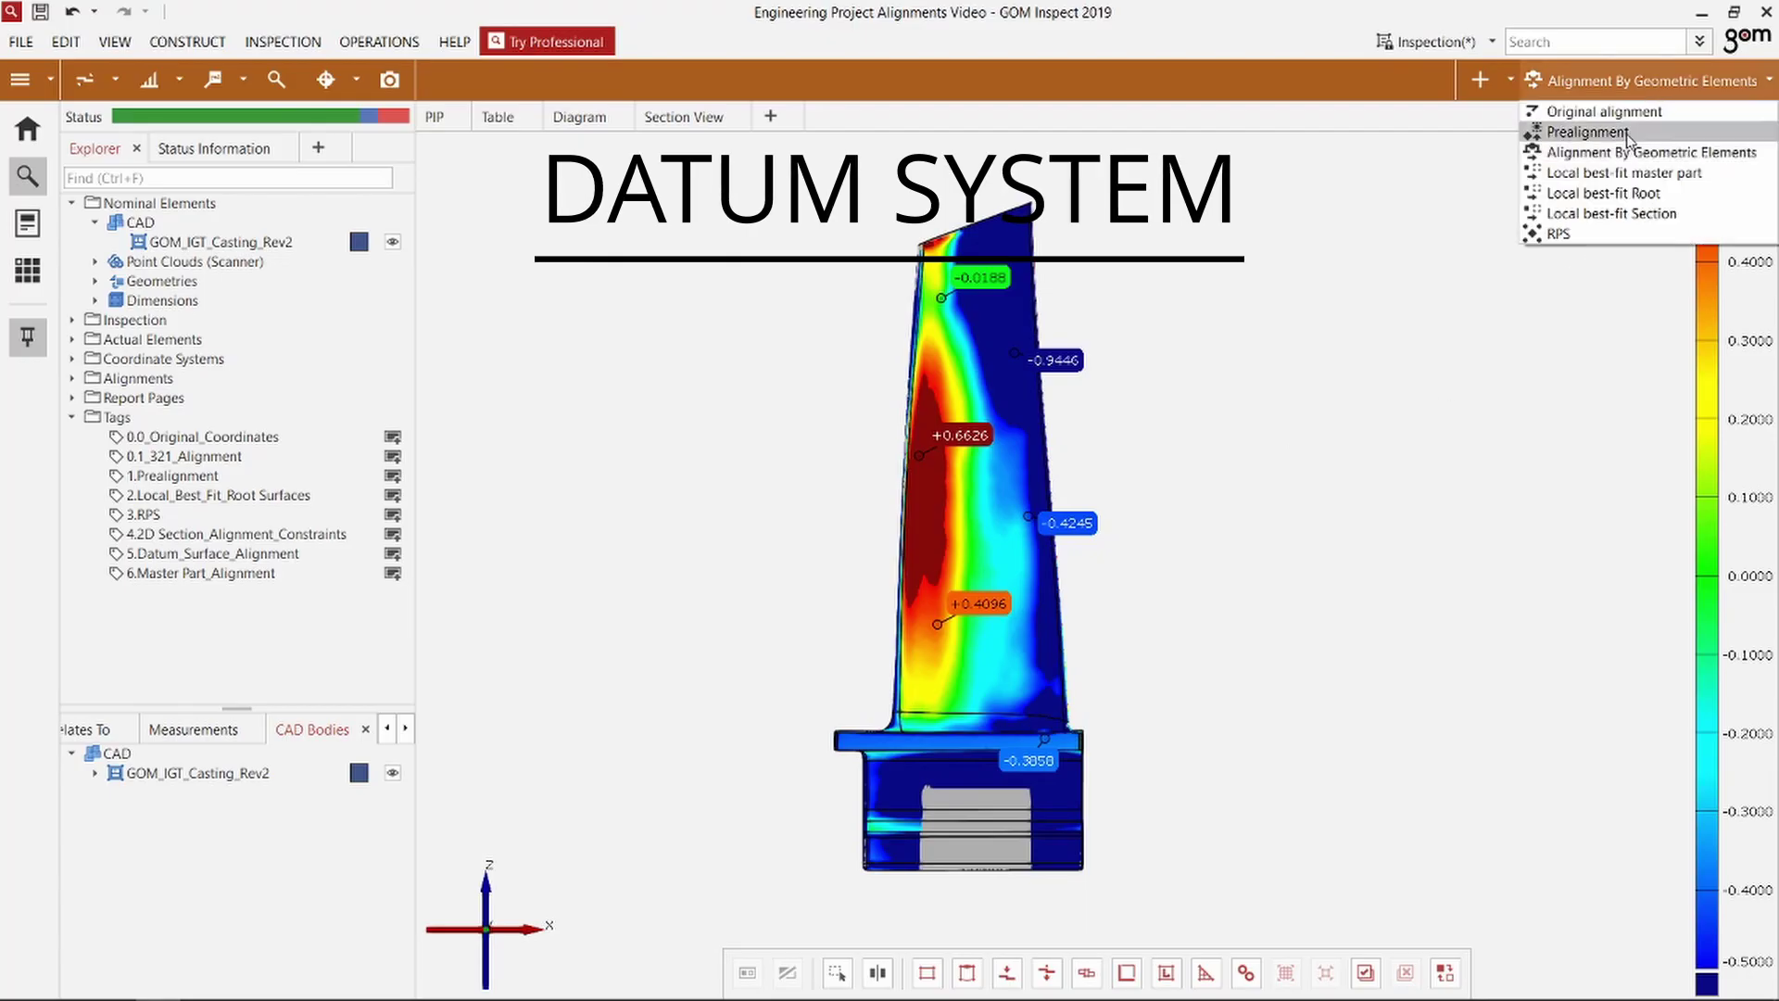
pyautogui.moveTo(1145, 712); pyautogui.dragTo(1256, 720)
# Step: Switch to the Local best-fit master part alignment and rotate the blade about its vertical axis
pyautogui.click(1575, 81)
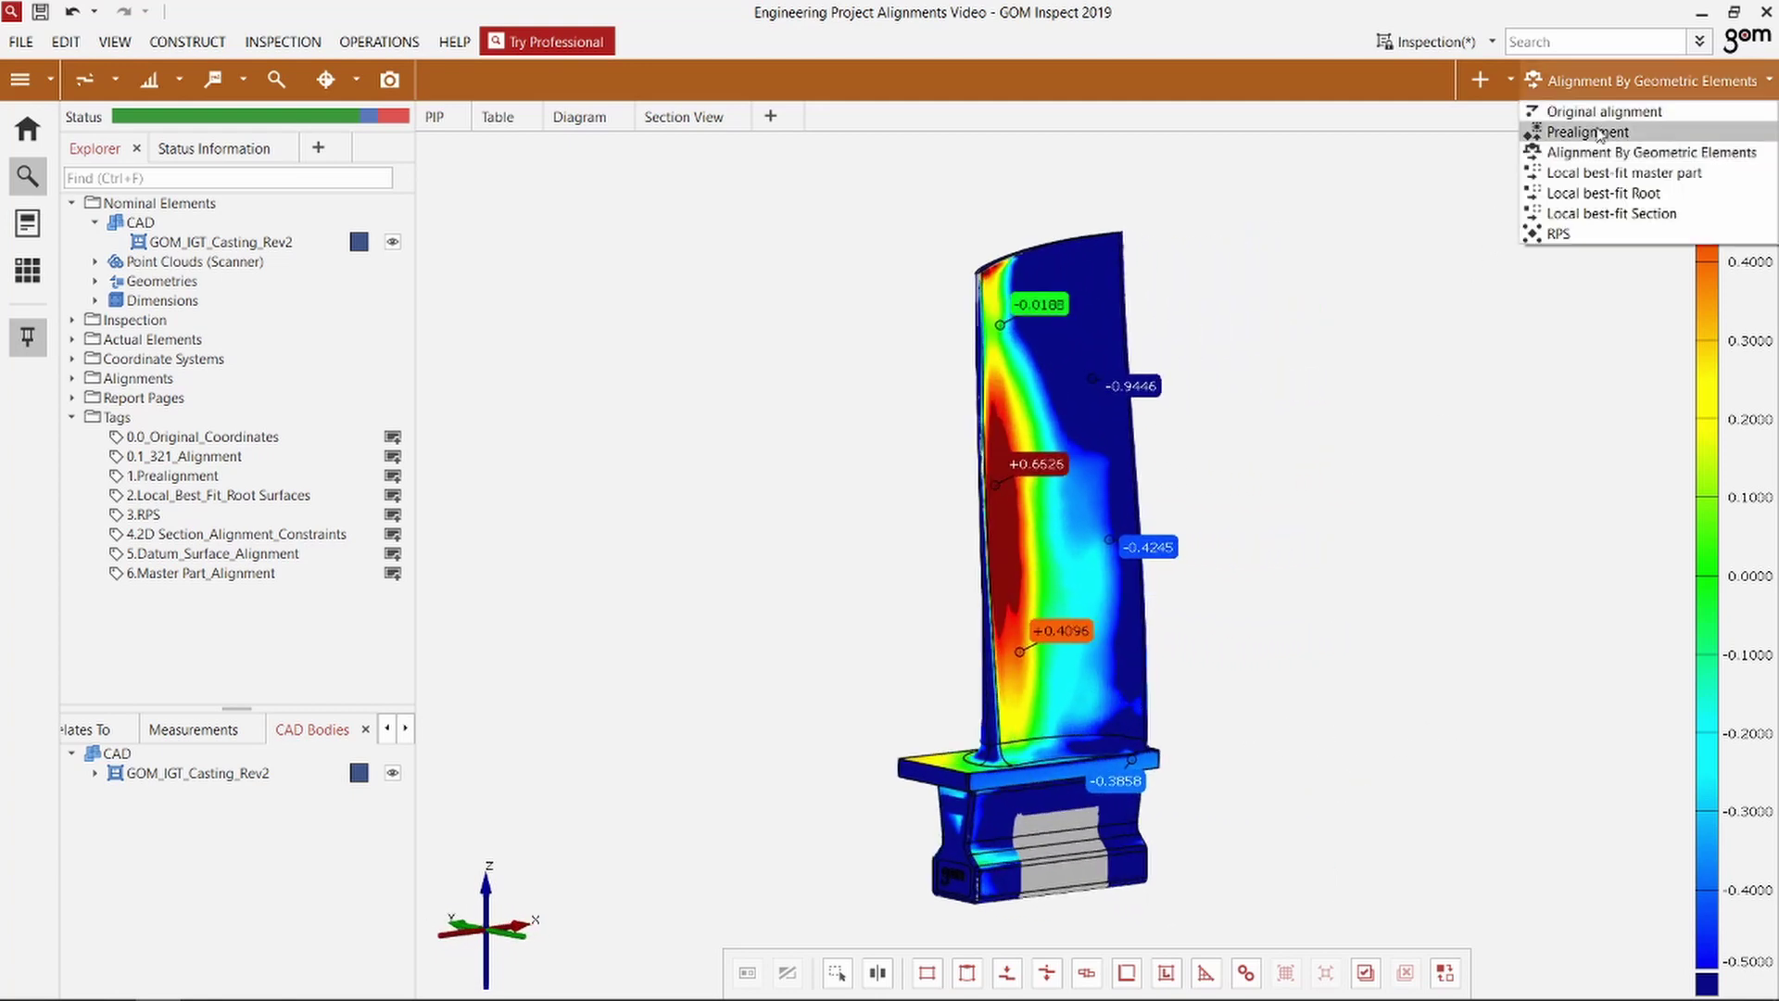
pyautogui.click(1601, 178)
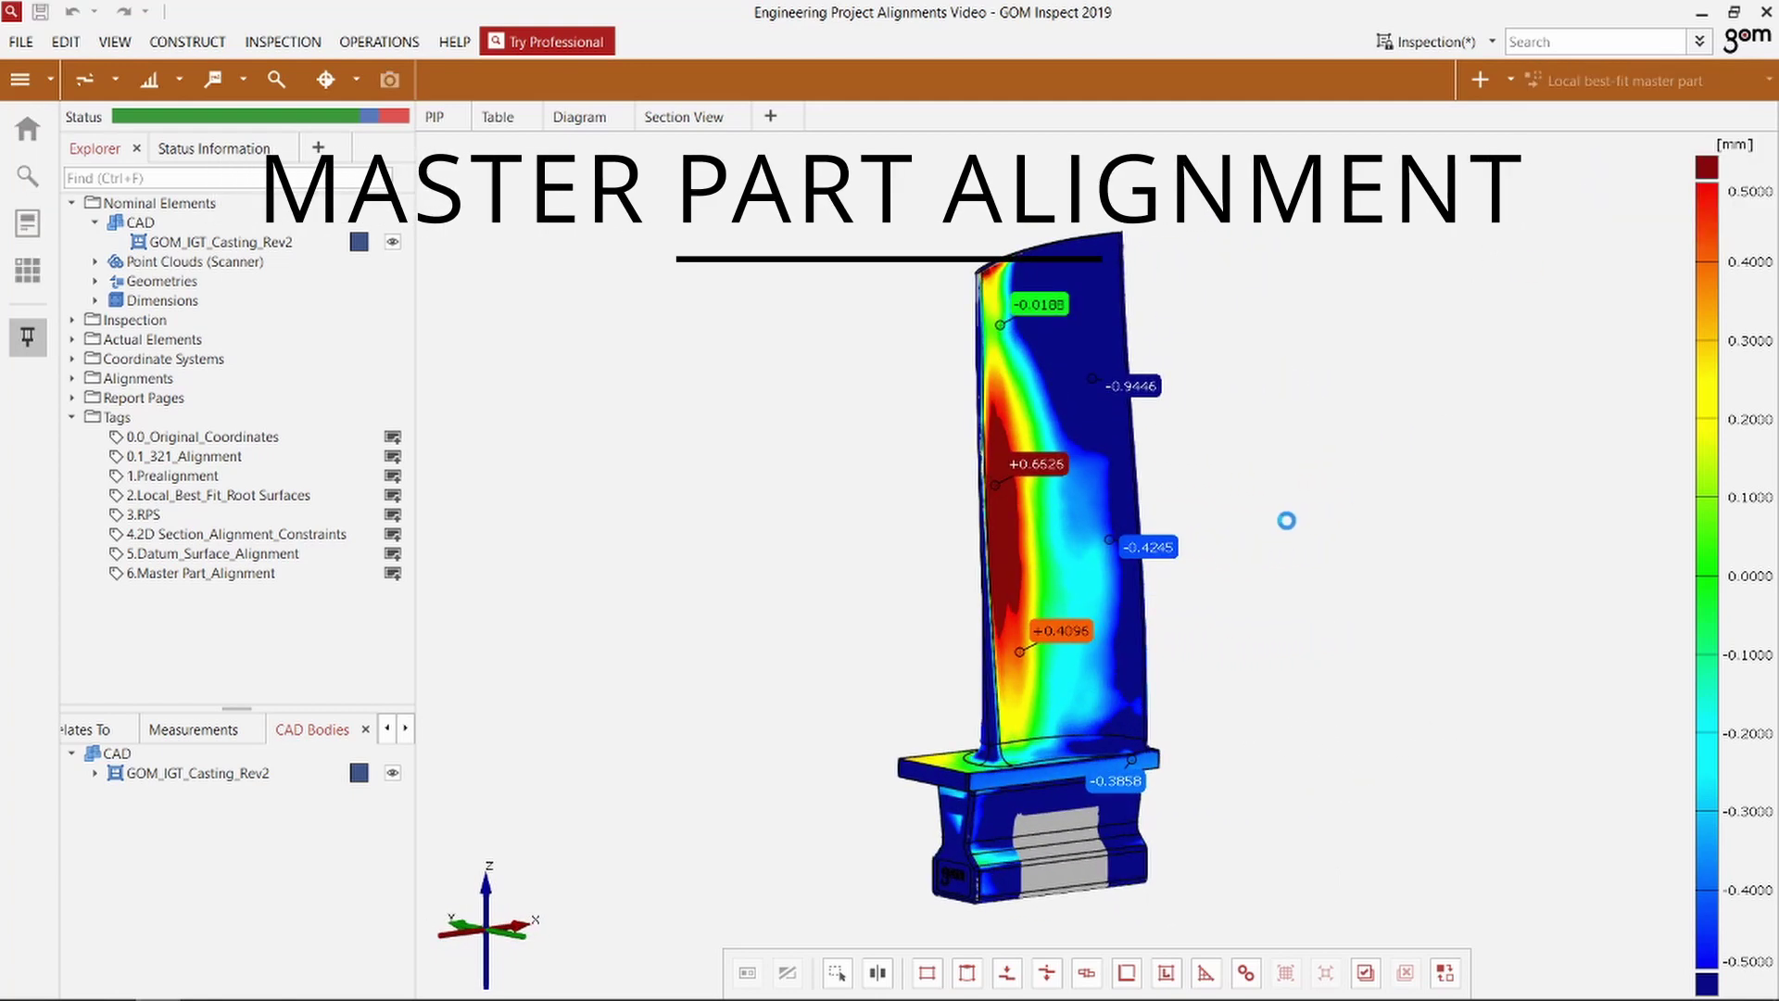
pyautogui.moveTo(1211, 617); pyautogui.dragTo(1231, 722)
pyautogui.click(1638, 81)
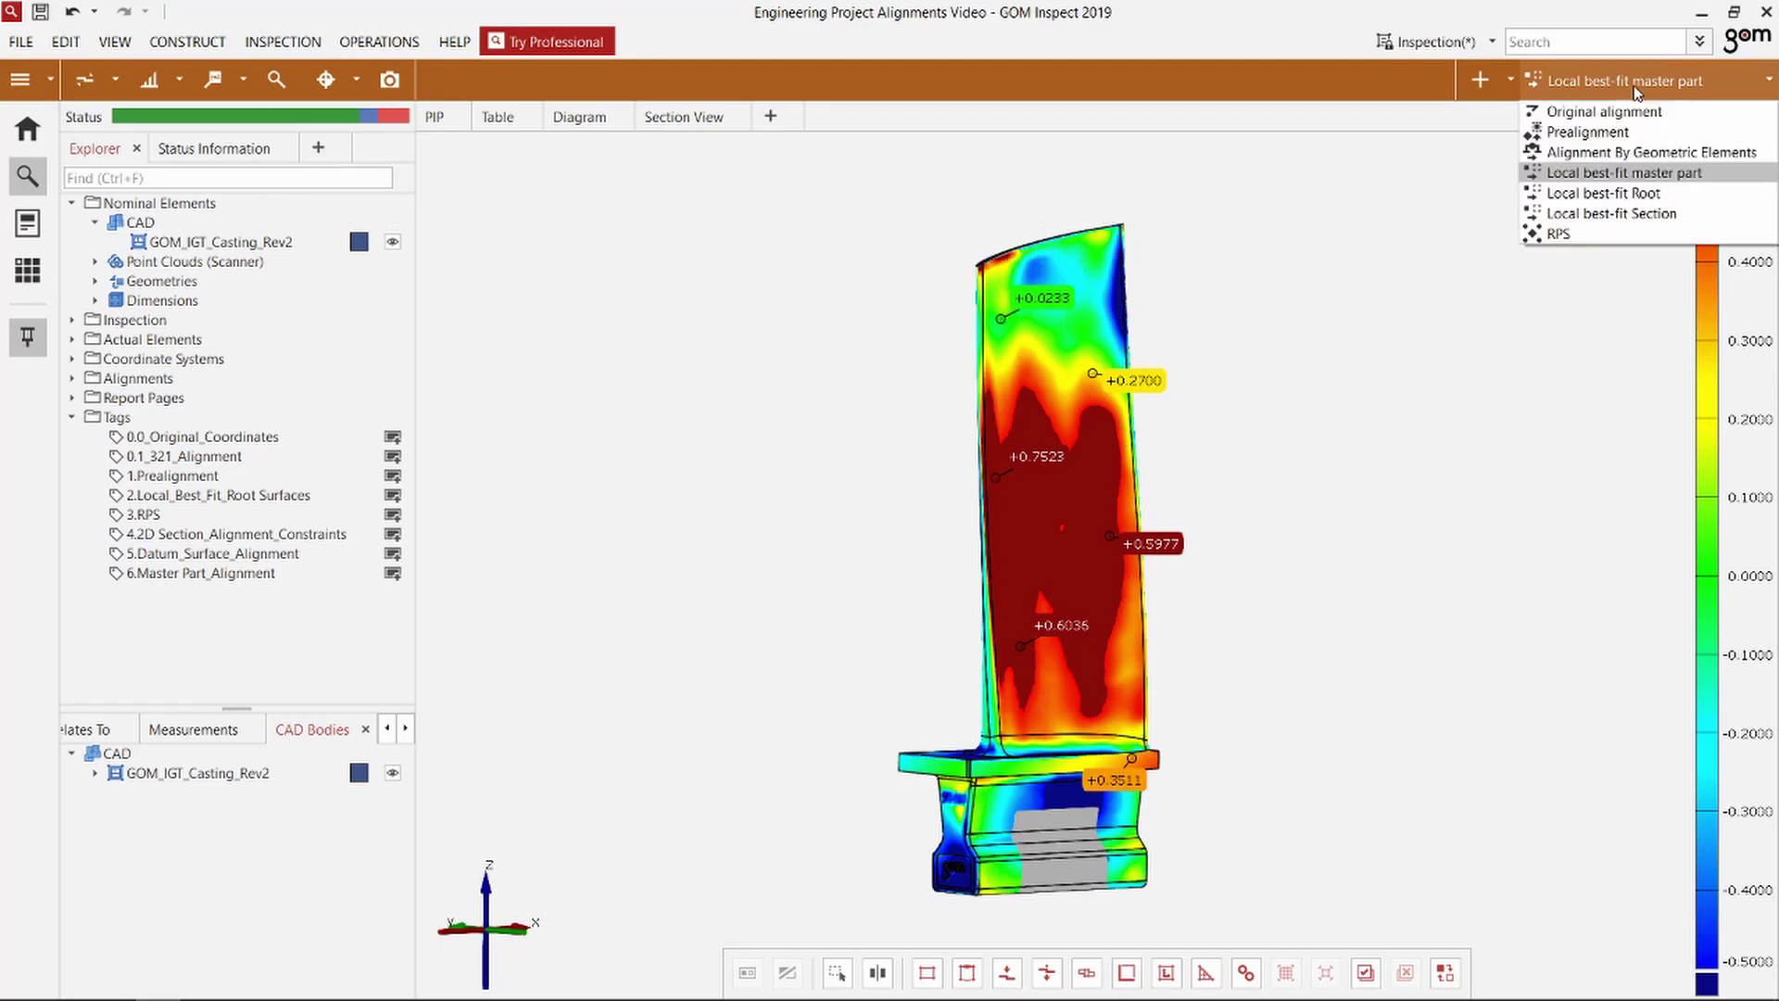
# Step: Apply the Local best-fit Root alignment and rotate the recoloured blade to inspect its labels
pyautogui.click(1640, 193)
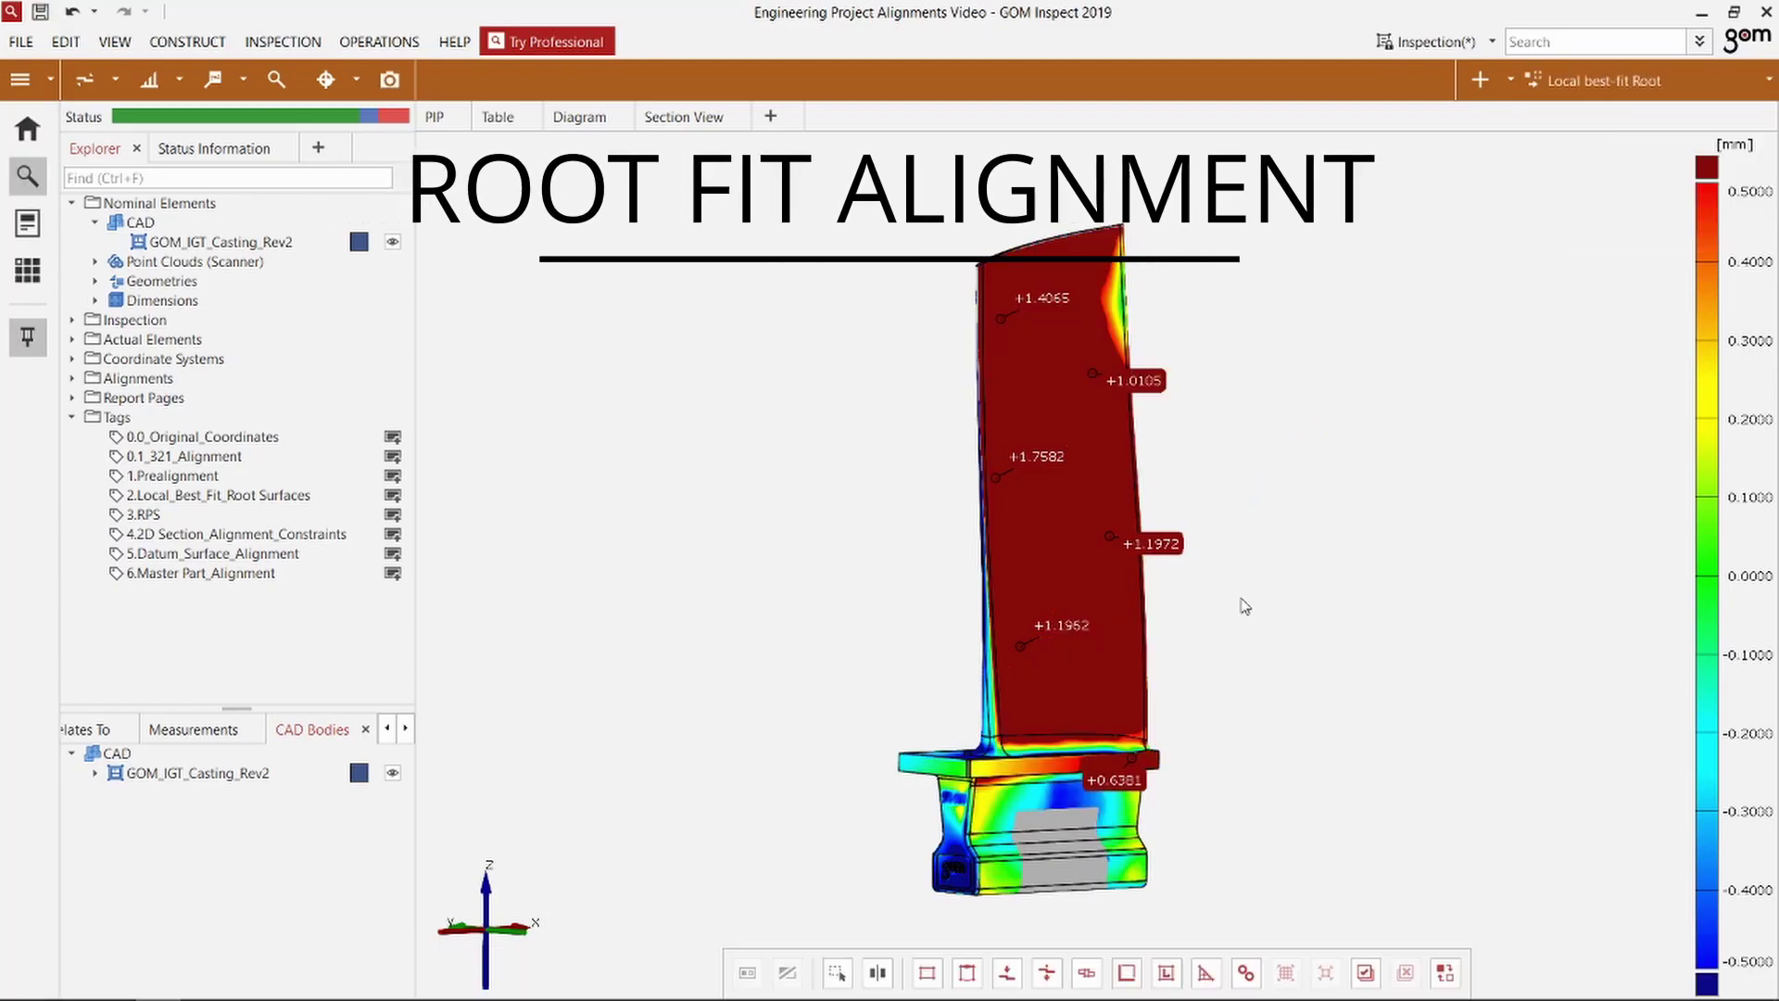
pyautogui.moveTo(1215, 747); pyautogui.dragTo(1233, 645)
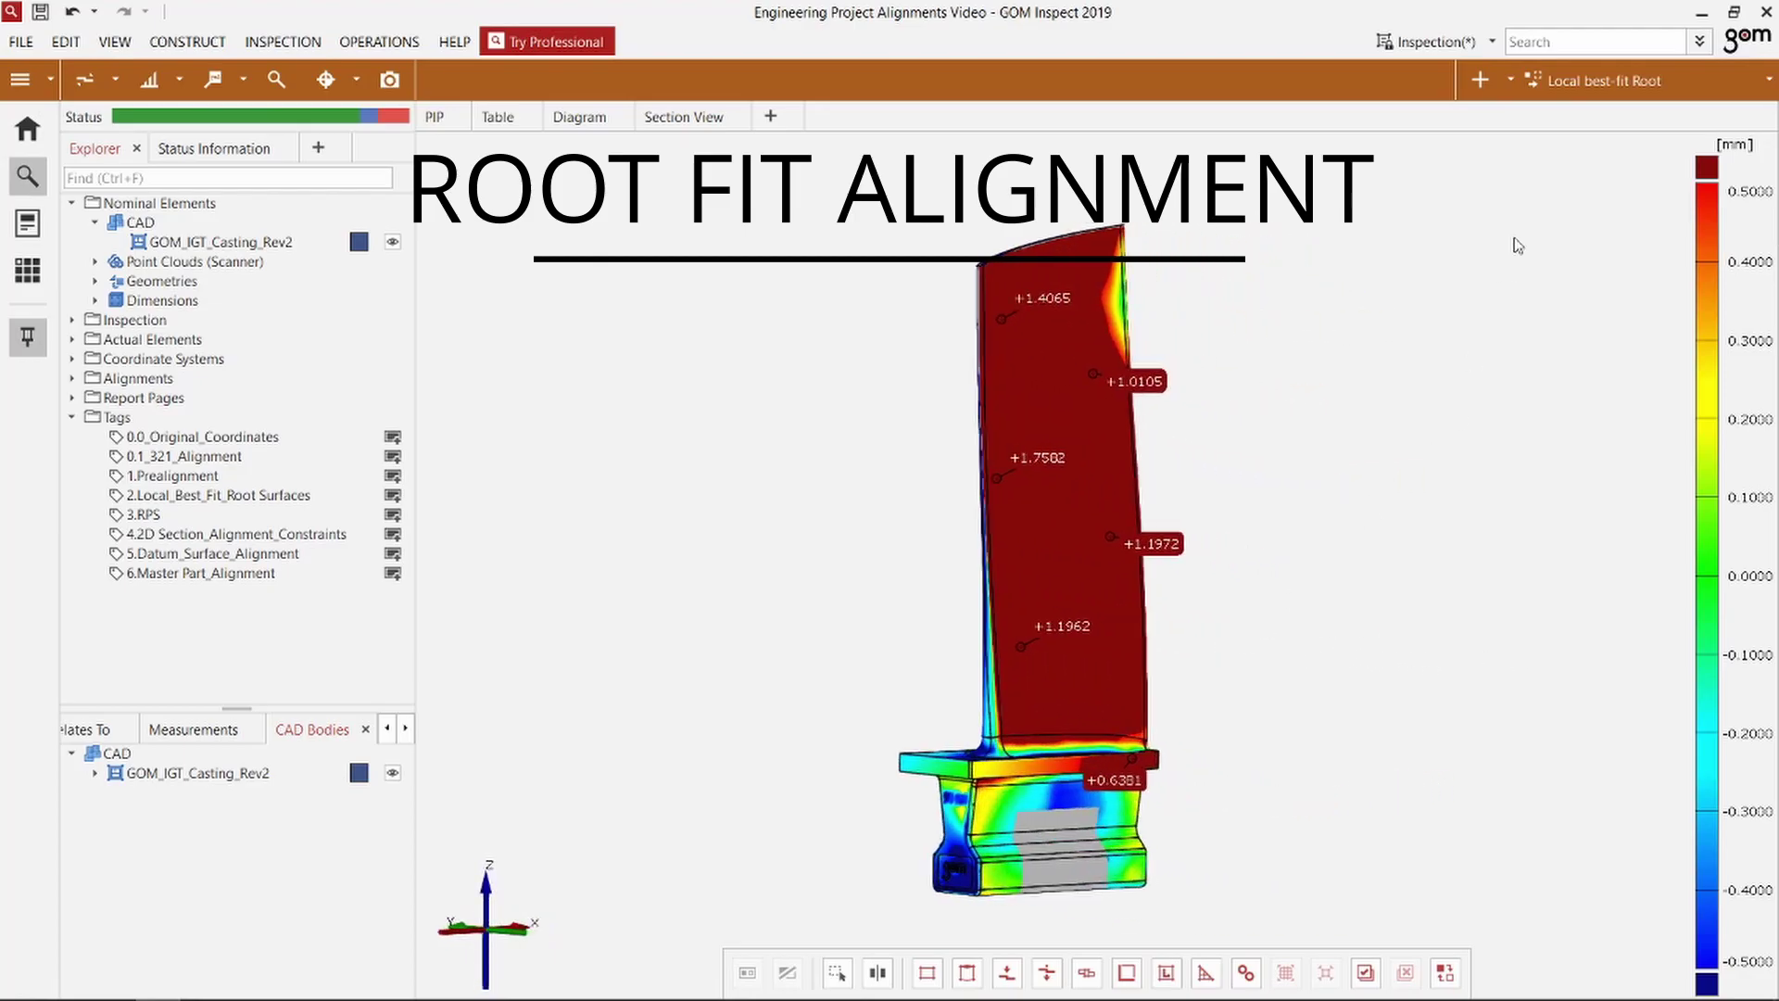
pyautogui.click(1566, 82)
# Step: Apply Local best-fit Section and rotate the blade; labels now read −0.6411 to +0.1951 mm
pyautogui.click(1583, 215)
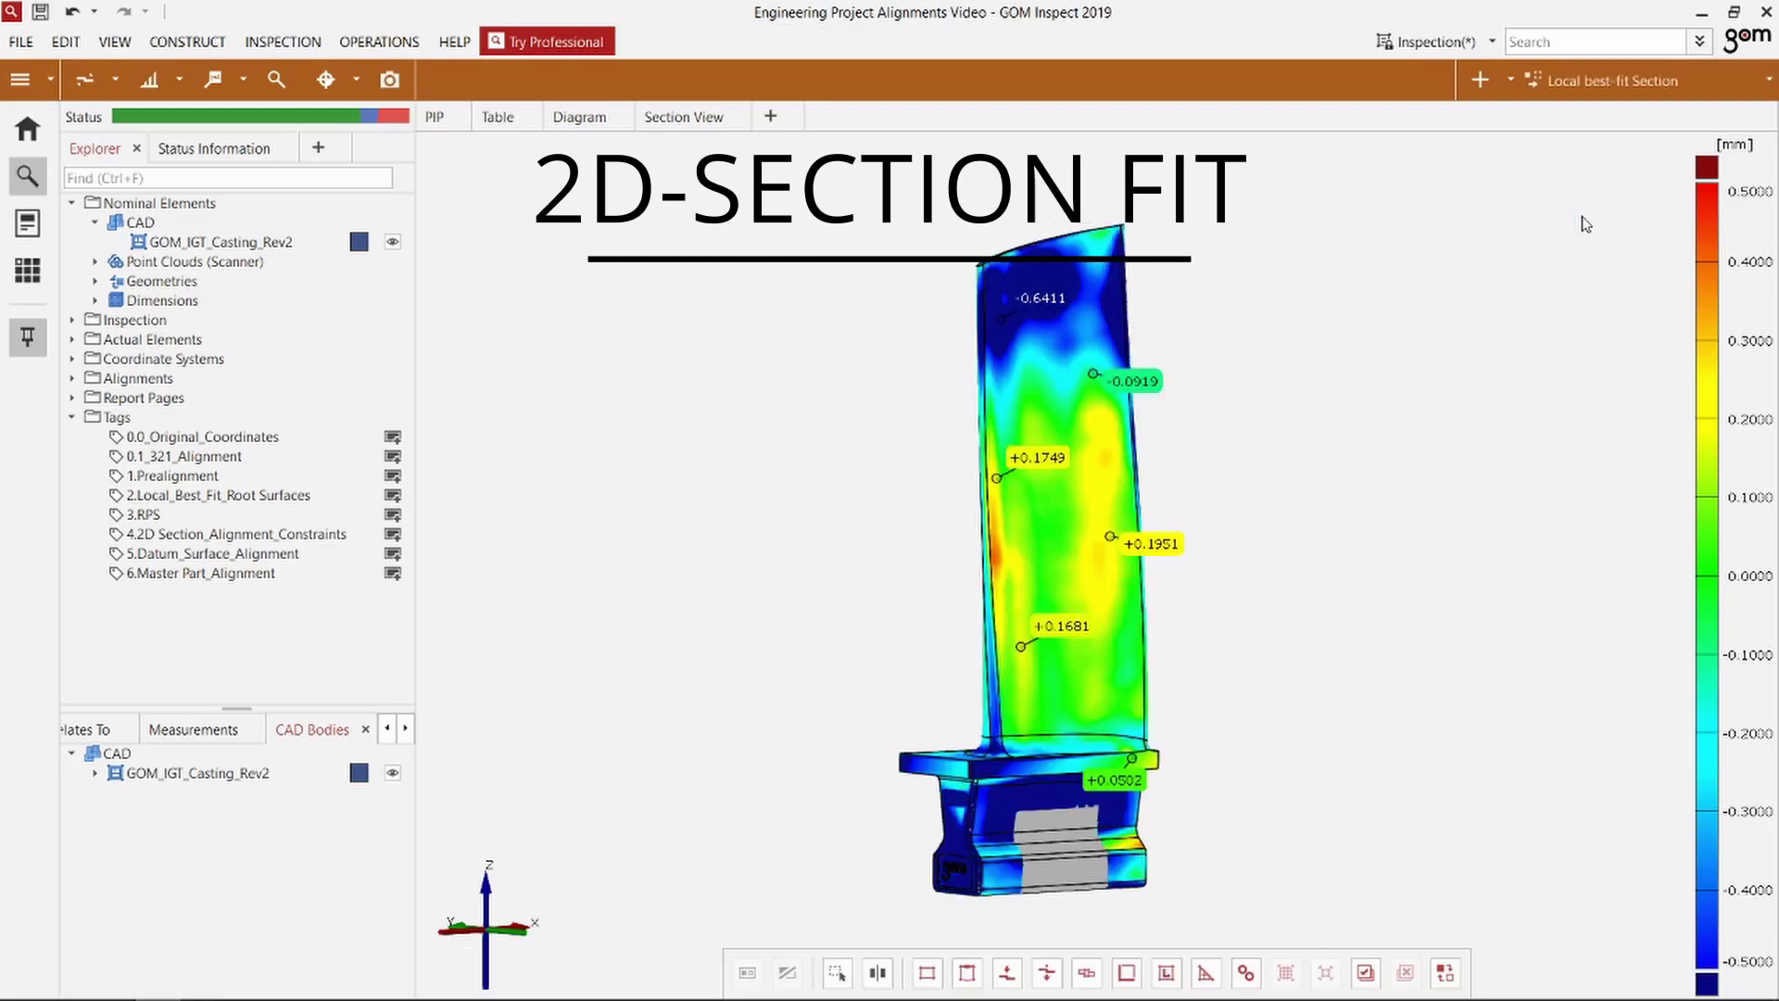
pyautogui.moveTo(1214, 747)
pyautogui.mouseDown()
pyautogui.moveTo(1310, 643)
pyautogui.moveTo(1525, 647)
pyautogui.moveTo(1251, 647)
pyautogui.moveTo(1231, 755)
pyautogui.mouseUp()
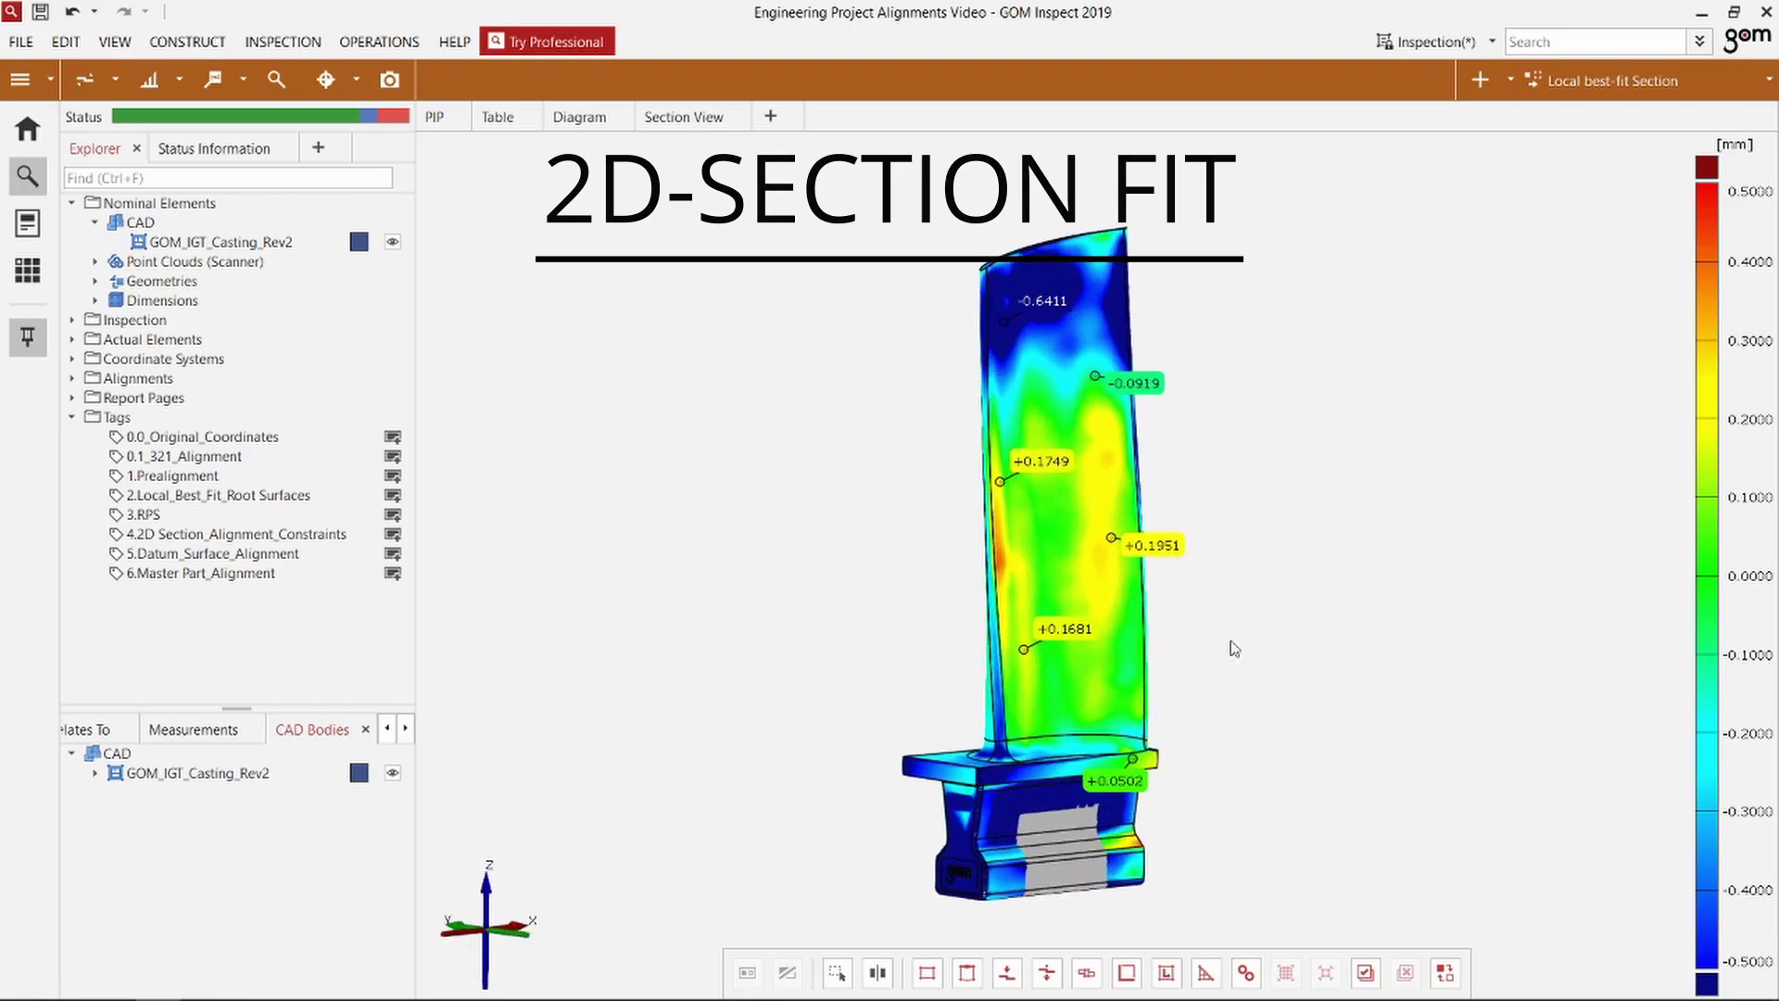
pyautogui.click(1630, 95)
# Step: Make RPS the active alignment so the blade's labels recalculate (−0.6411 to +0.1951 mm)
pyautogui.click(1578, 232)
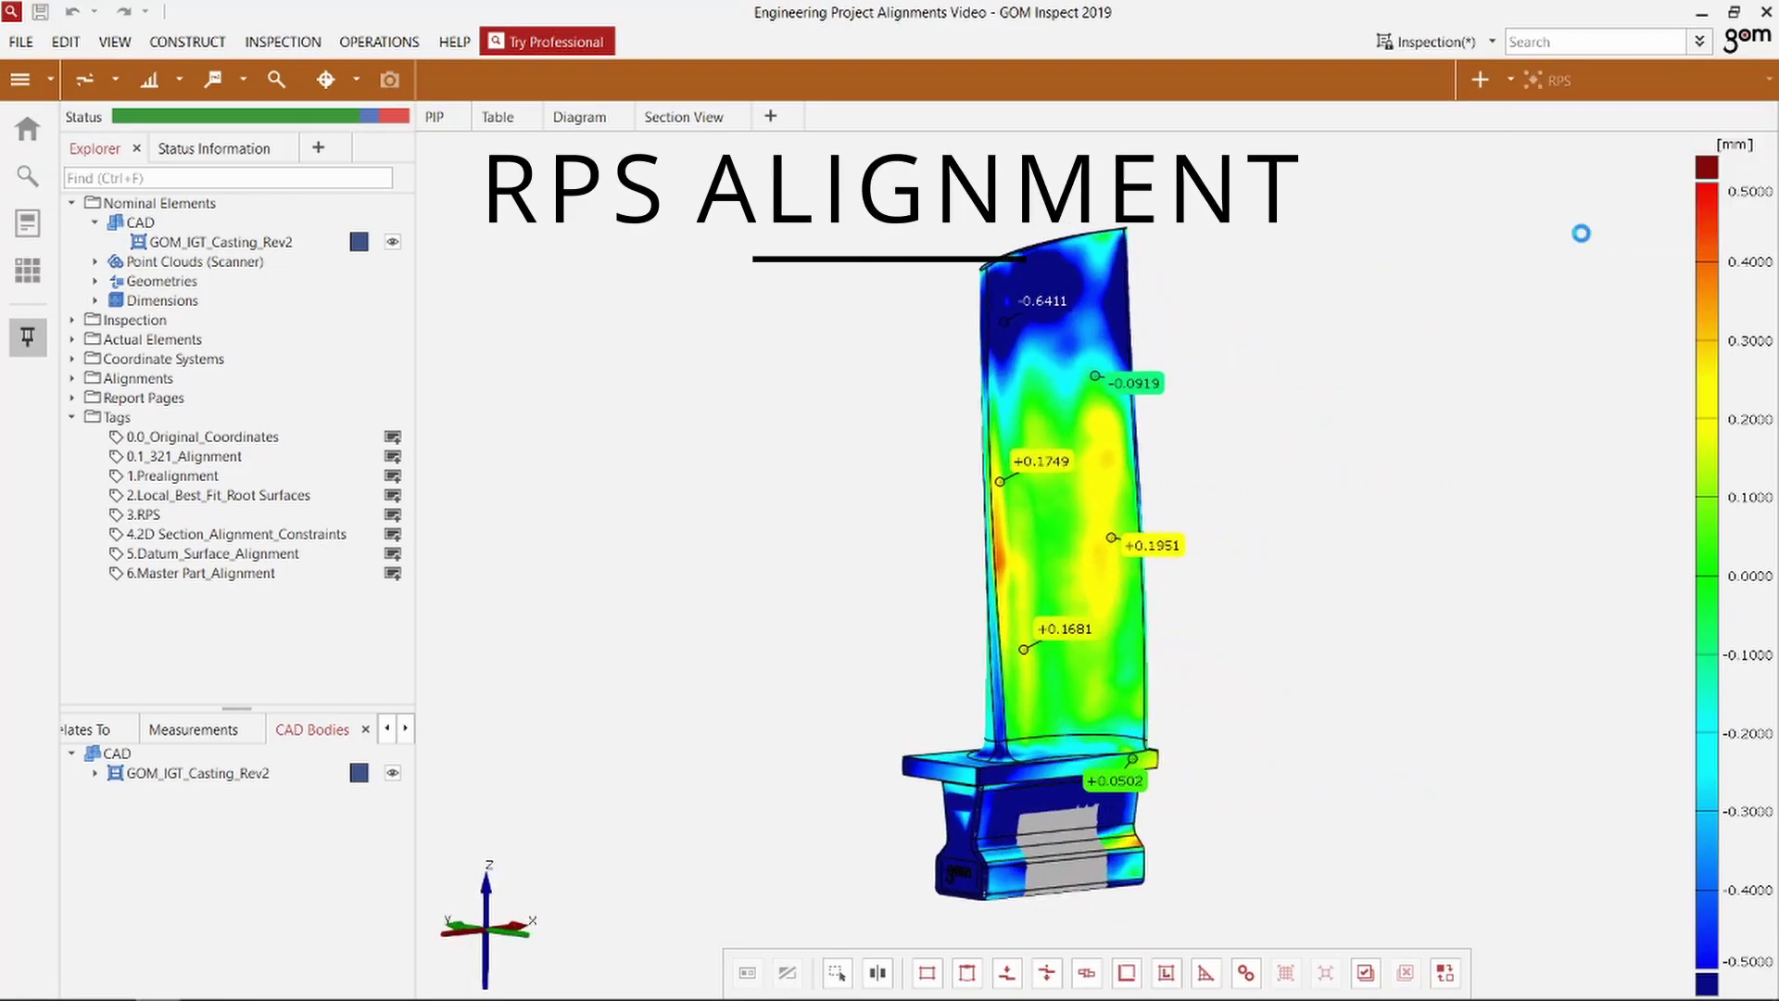